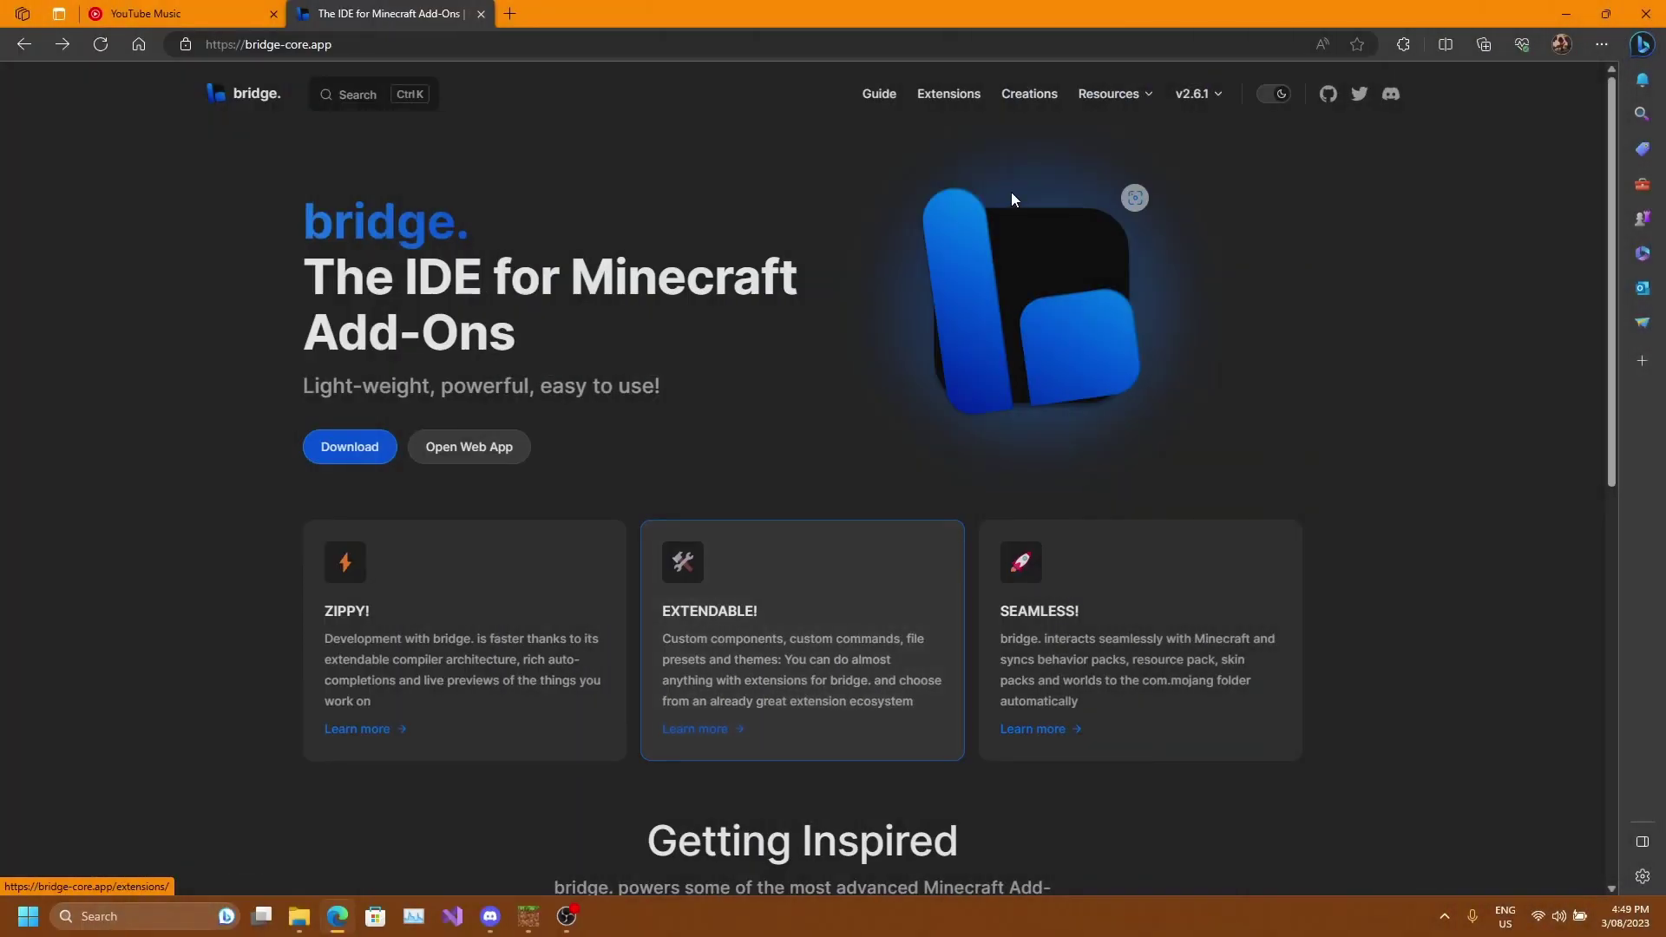
Select the bridge-core.app address in Edge's address bar and dismiss the suggestion lists.
{"action": "key", "text": "ctrl+l"}
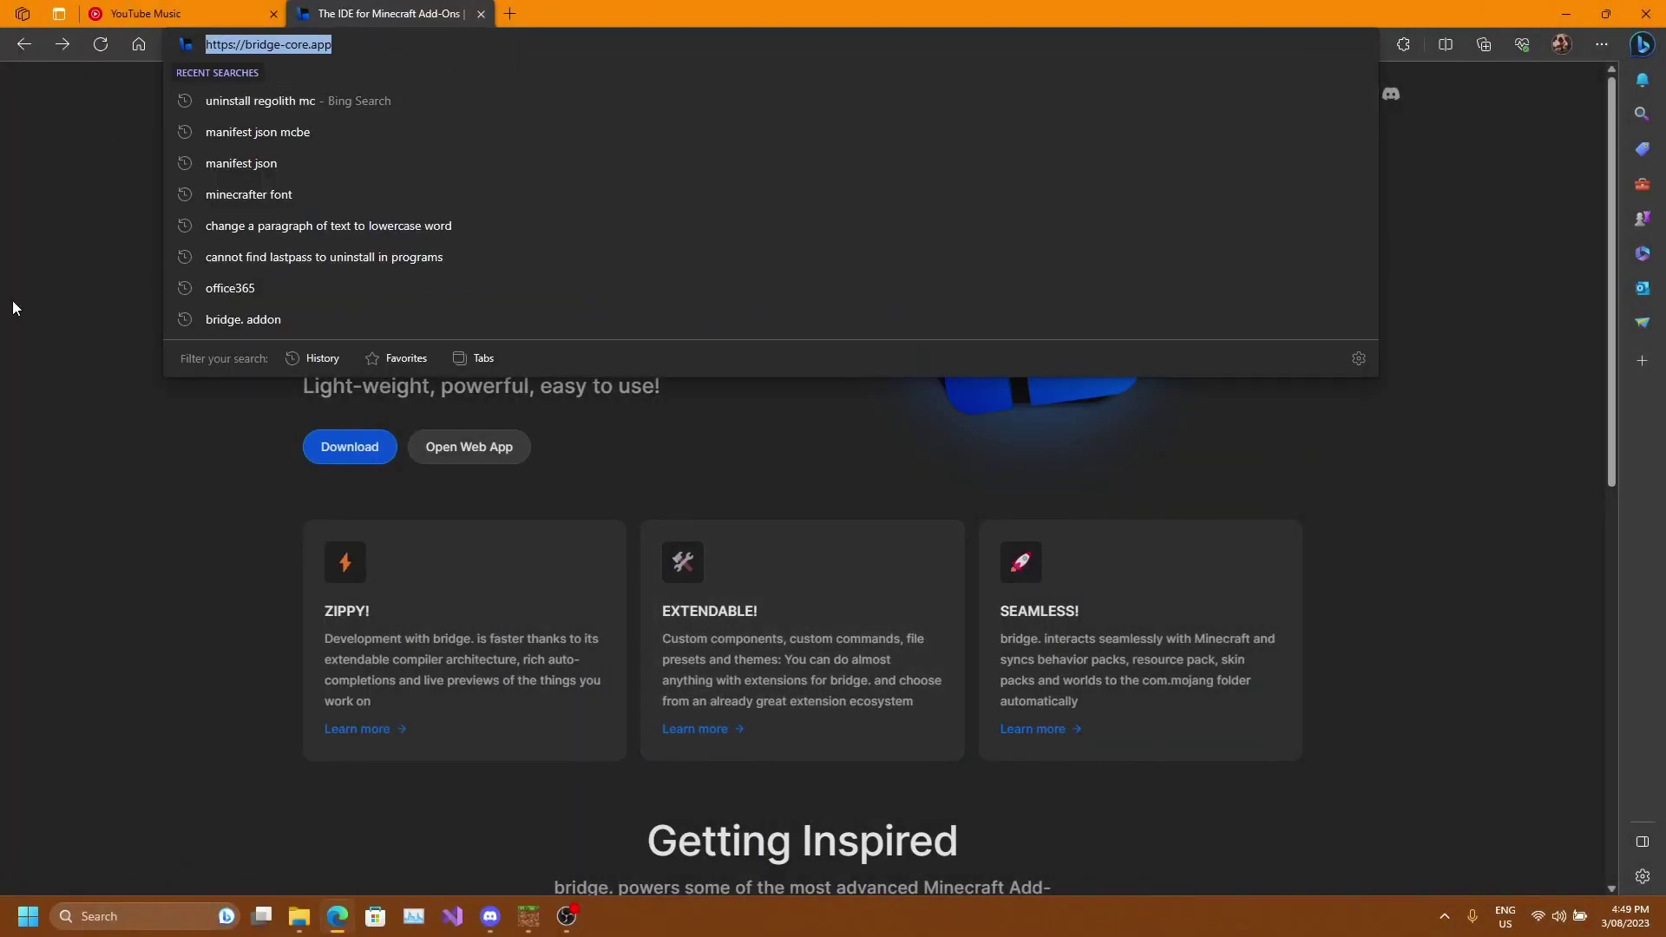
{"action": "left_click", "coordinate": [1588, 431]}
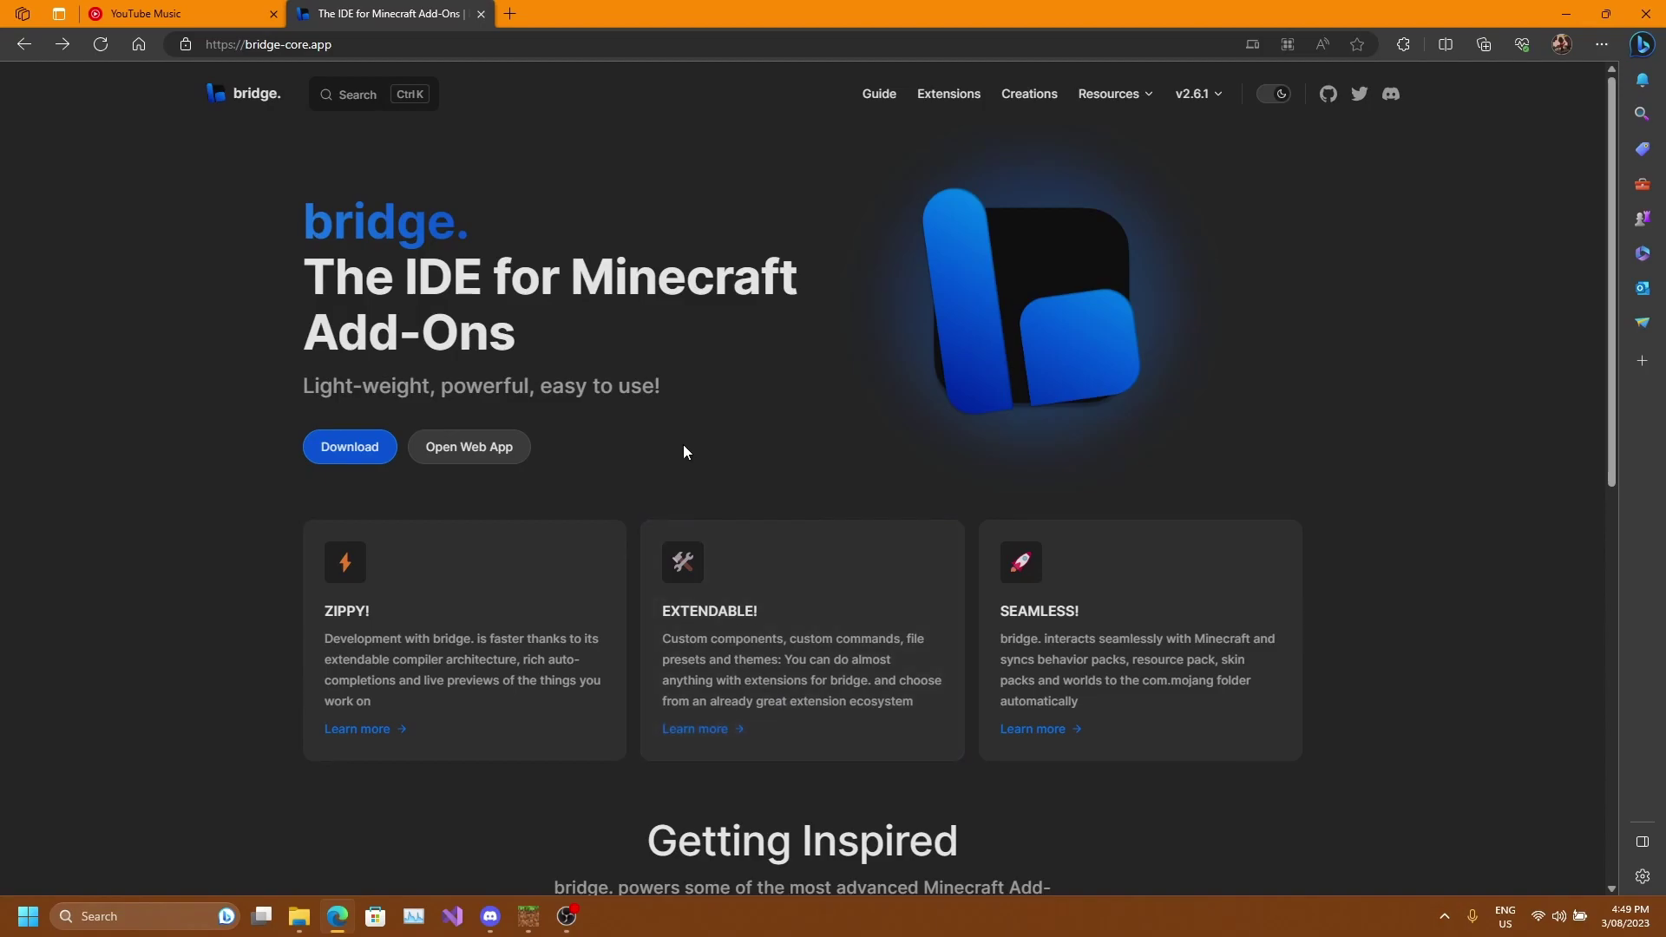
{"action": "left_click", "coordinate": [261, 52]}
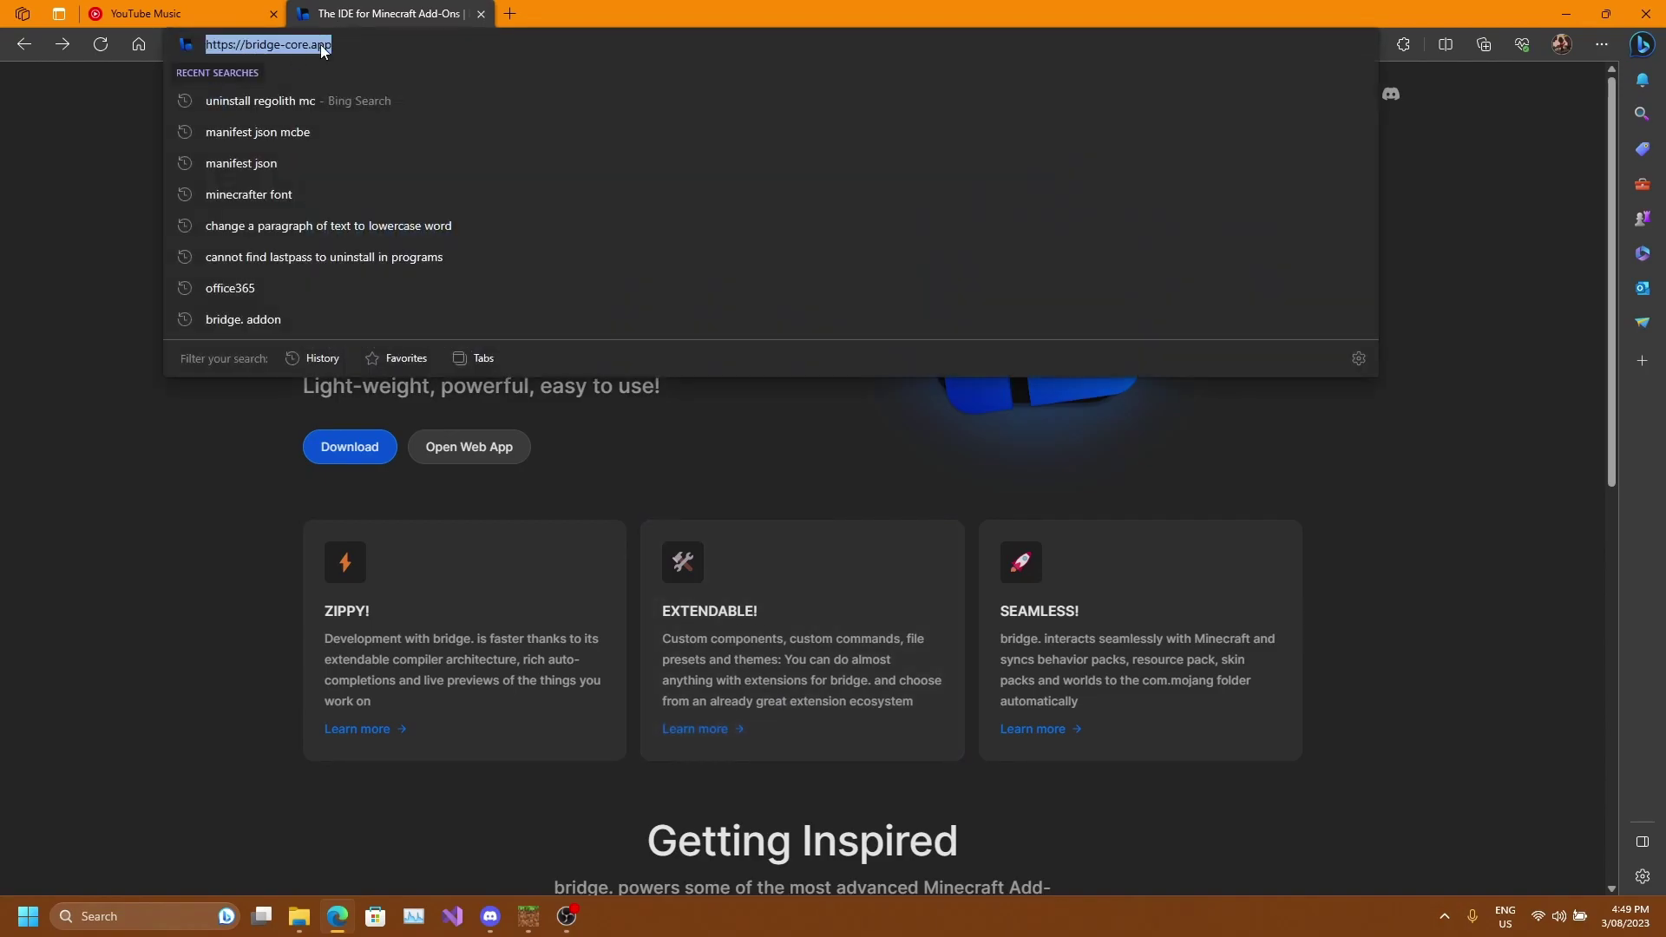
{"action": "left_click", "coordinate": [706, 386]}
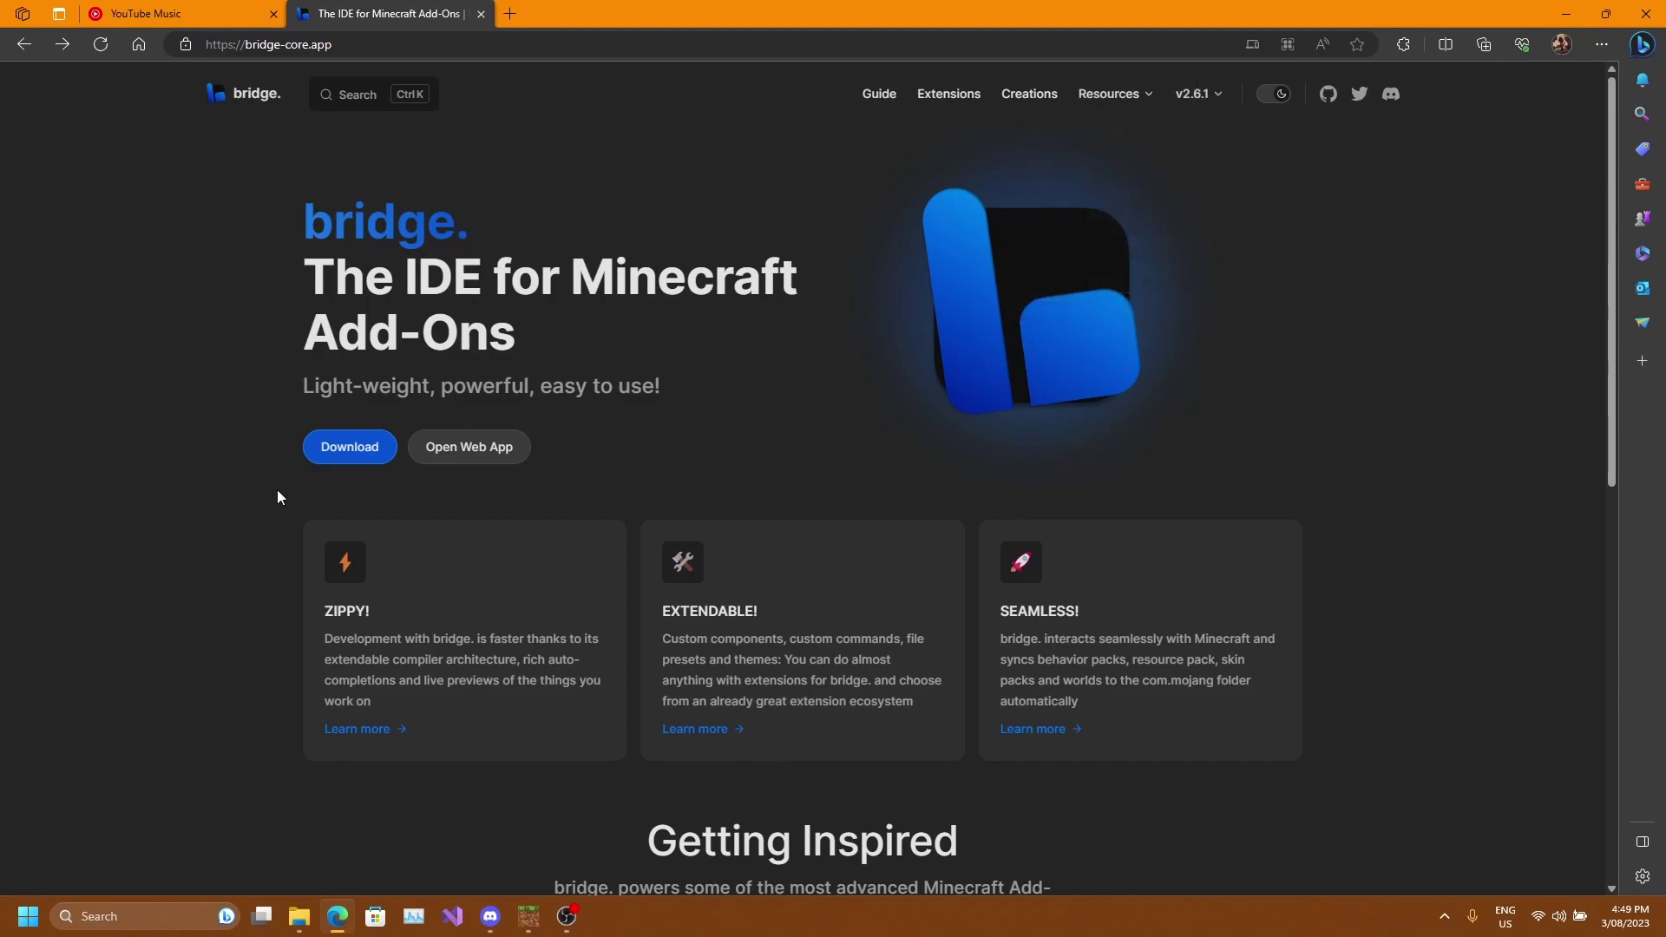
{"action": "left_click", "coordinate": [348, 459]}
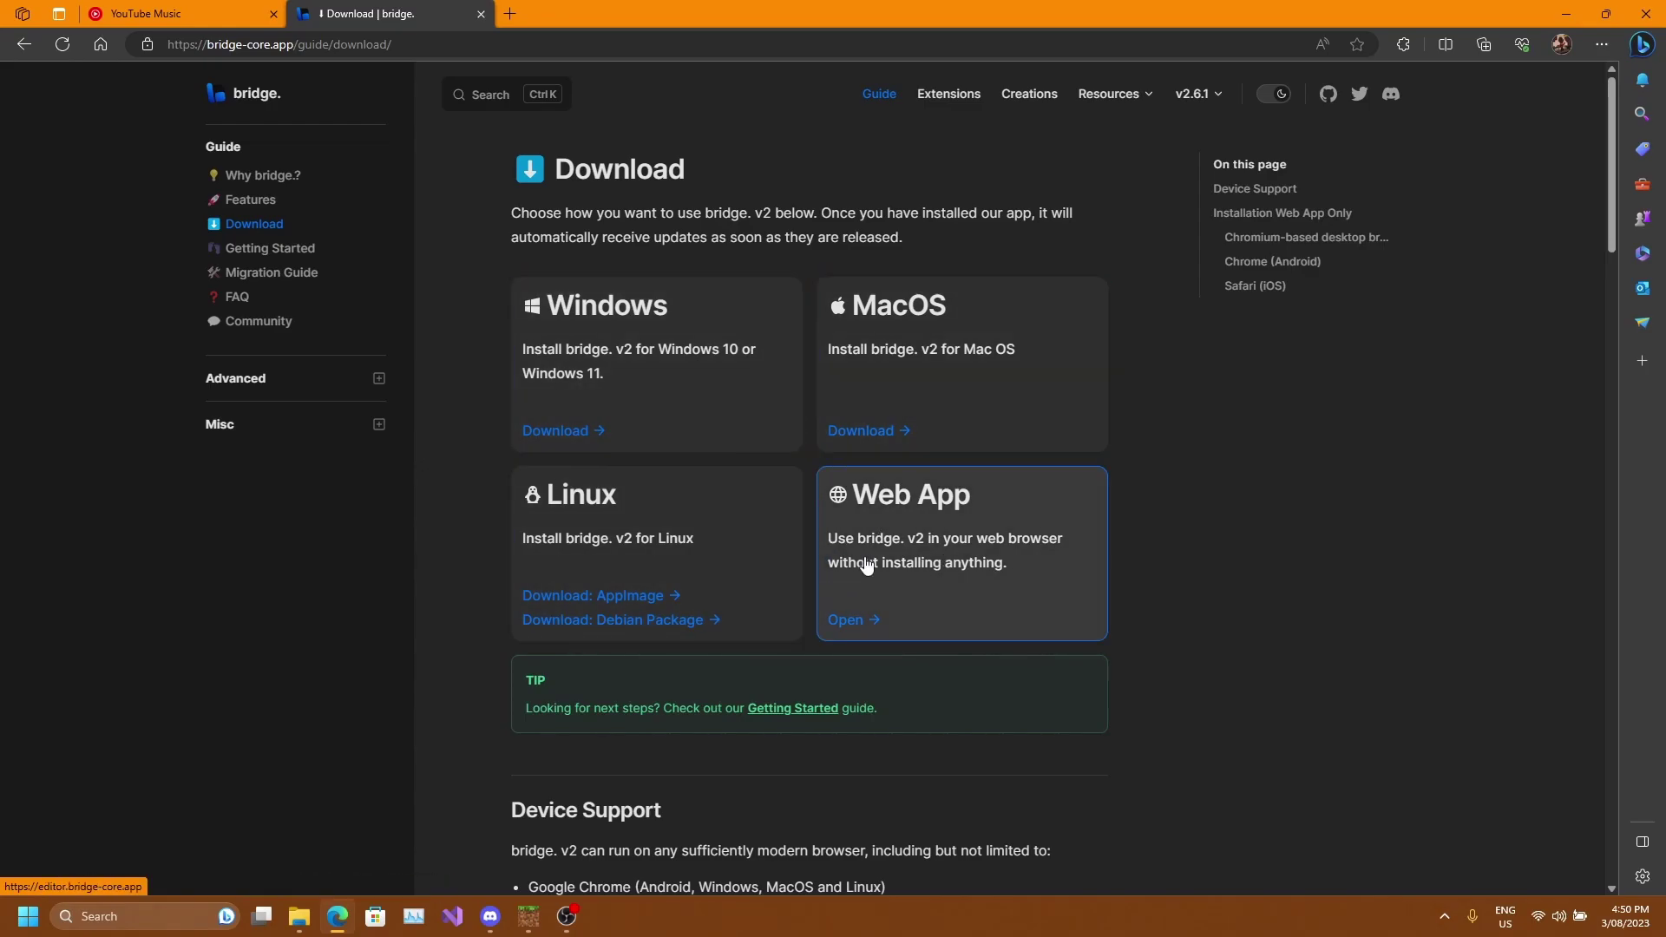
{"action": "left_click", "coordinate": [846, 620]}
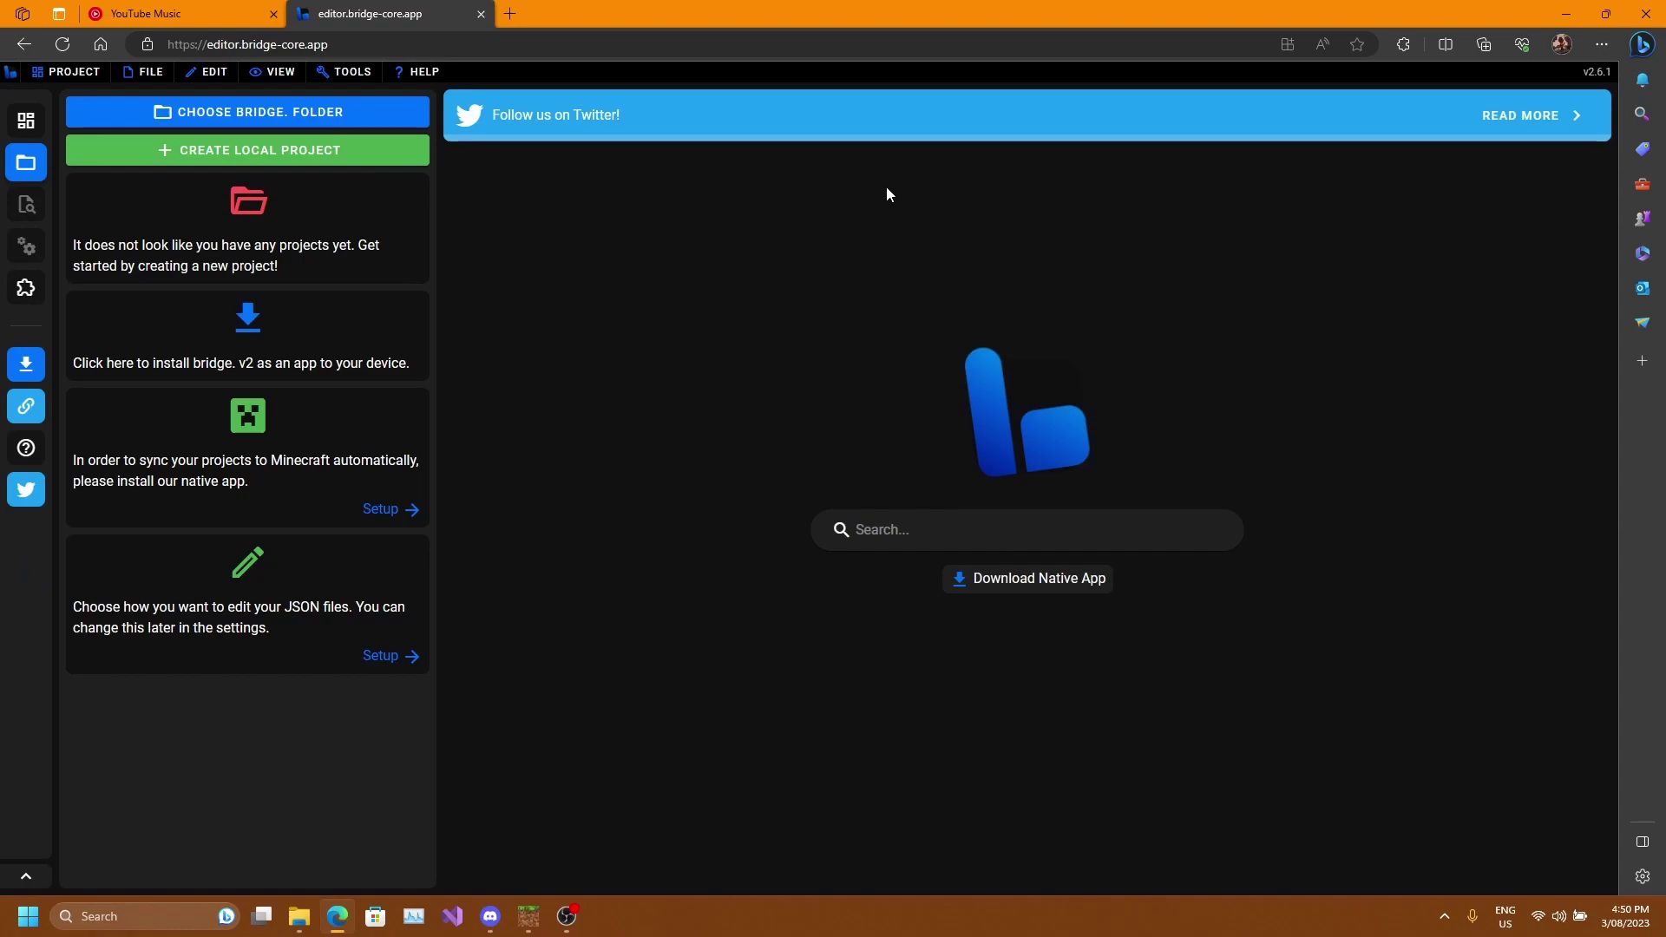
{"action": "left_click", "coordinate": [1289, 45]}
{"action": "left_click", "coordinate": [1044, 298]}
{"action": "left_click", "coordinate": [1287, 44]}
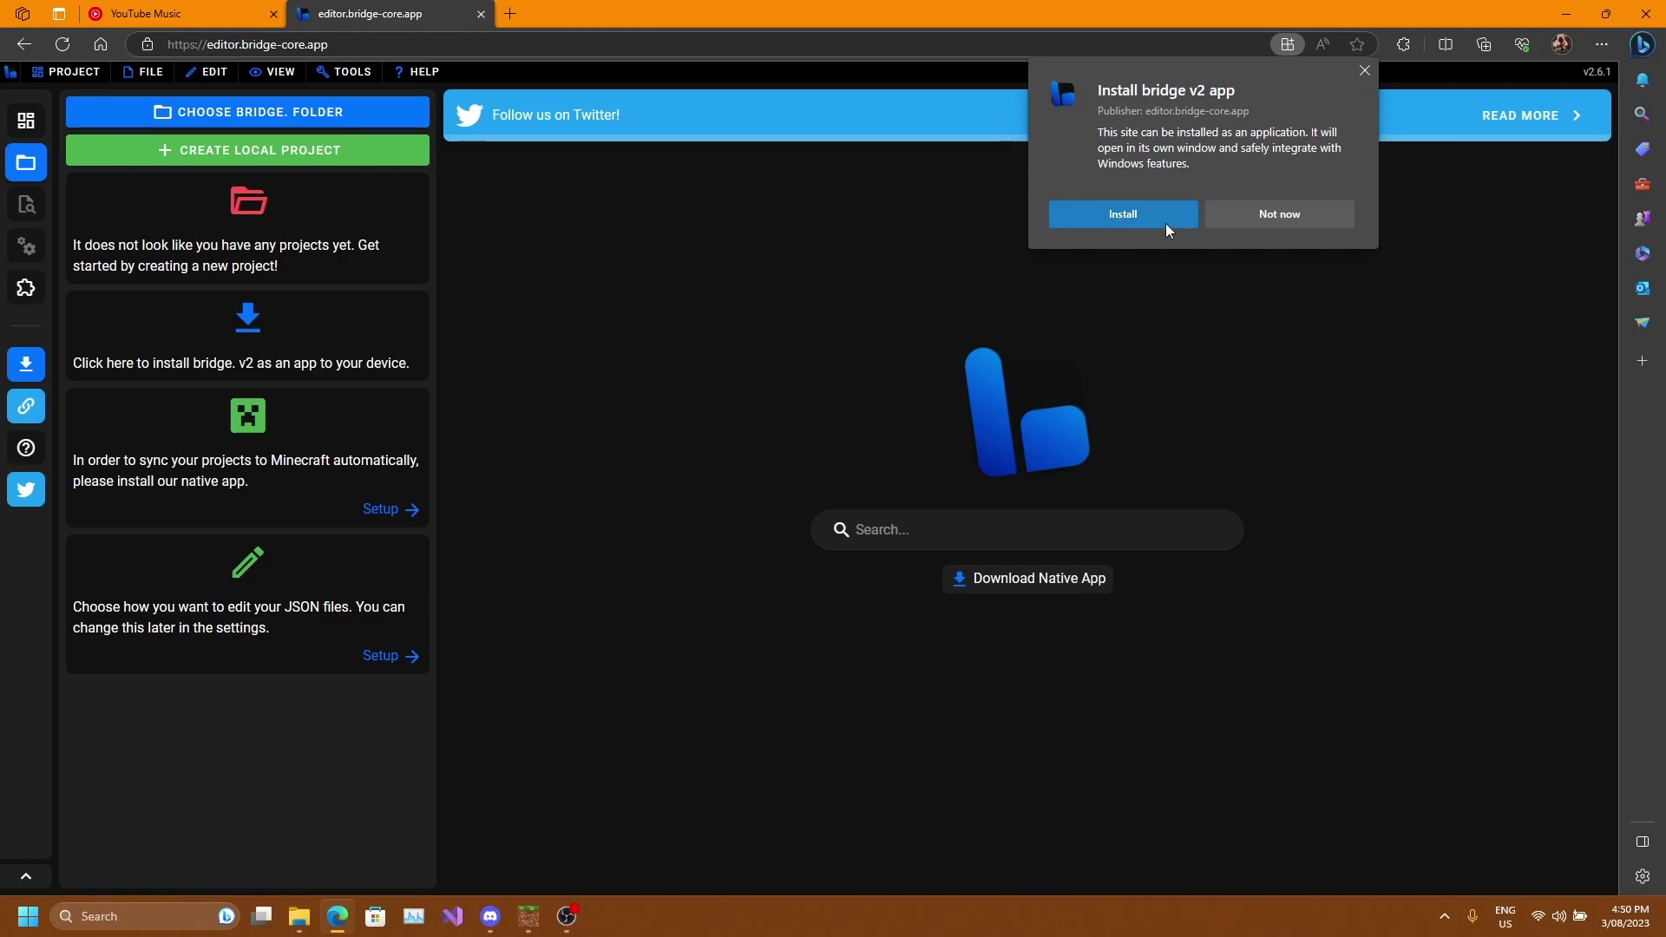
{"action": "left_click", "coordinate": [1254, 214]}
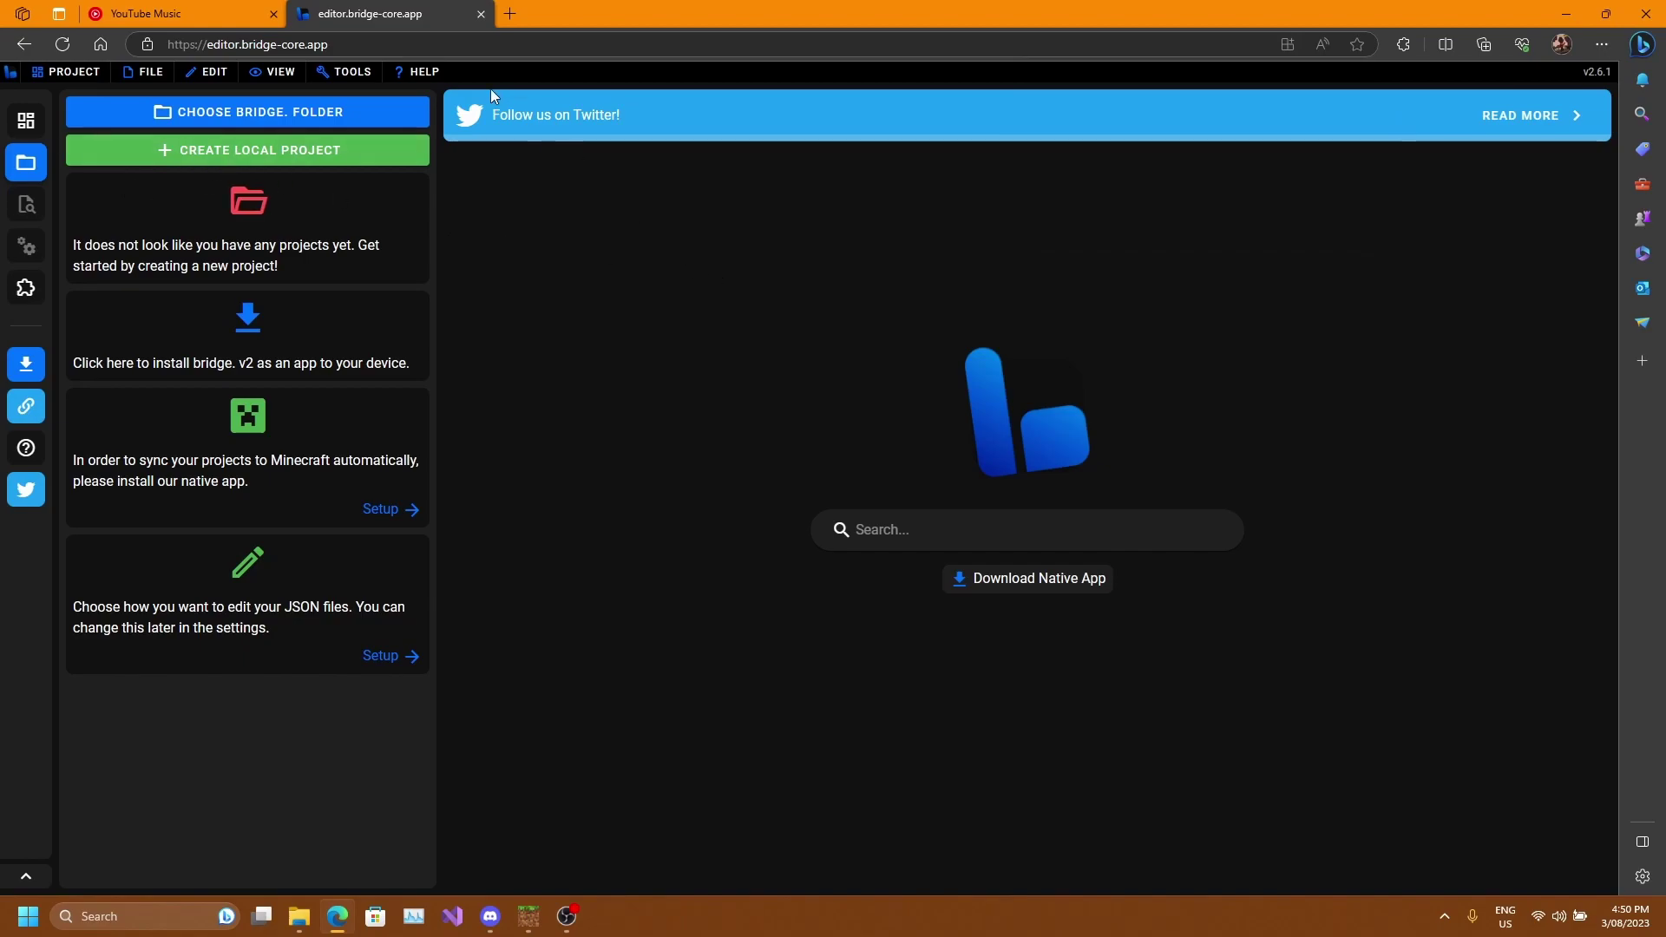
{"action": "left_click", "coordinate": [323, 73]}
{"action": "left_click", "coordinate": [762, 246]}
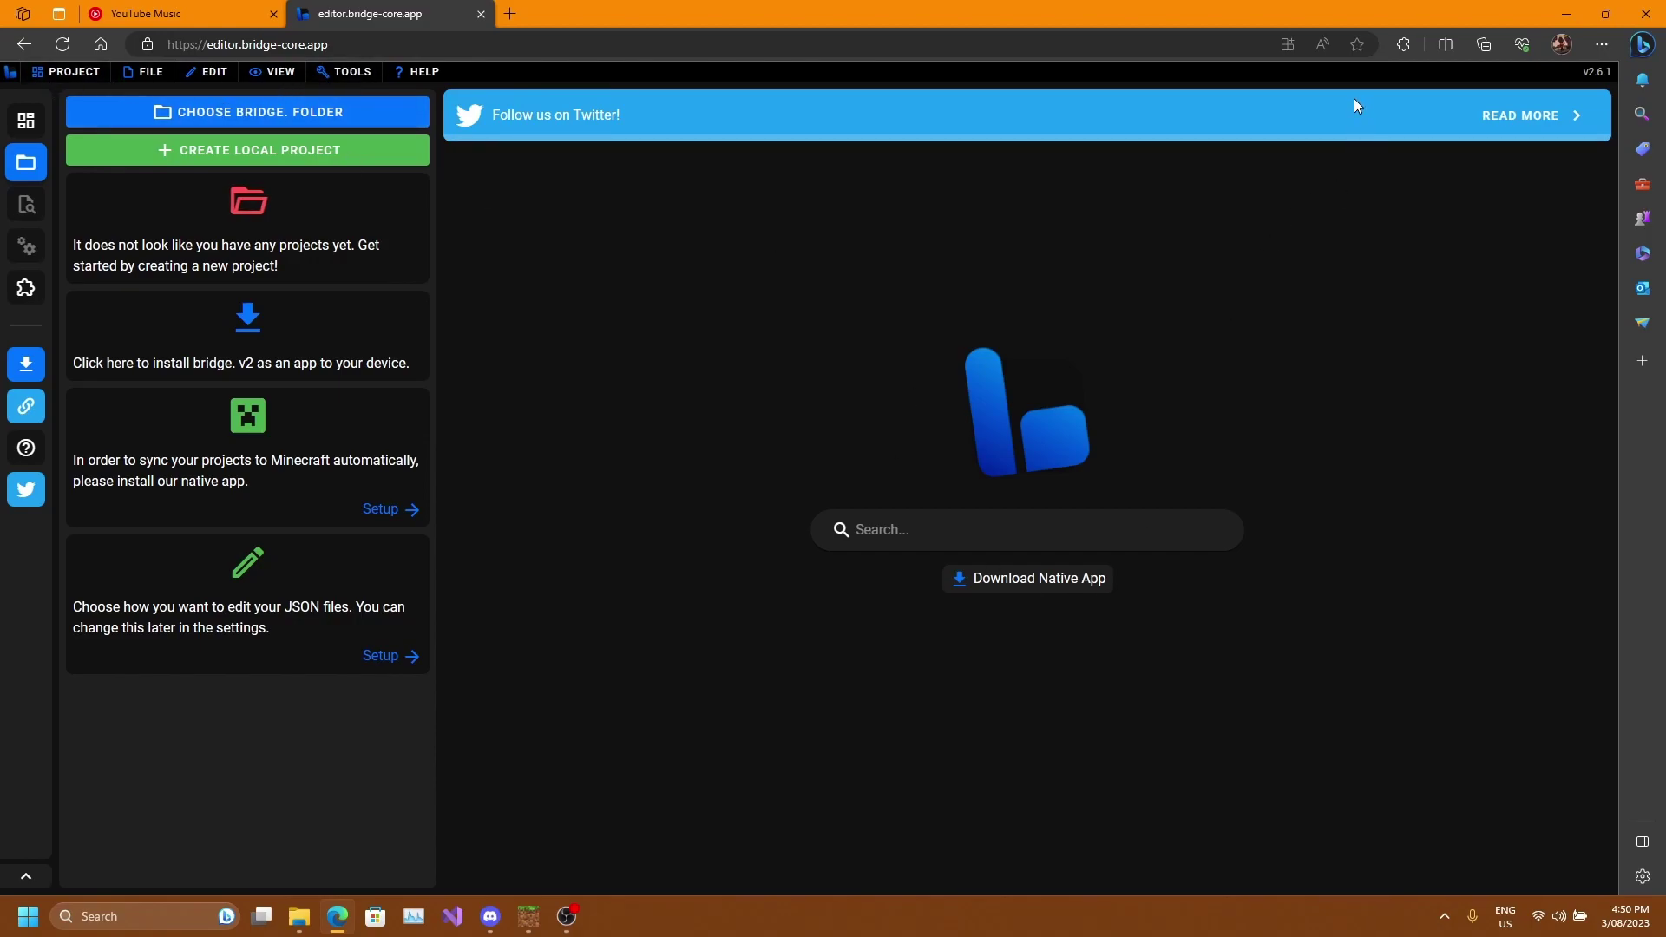
{"action": "left_click", "coordinate": [1288, 44]}
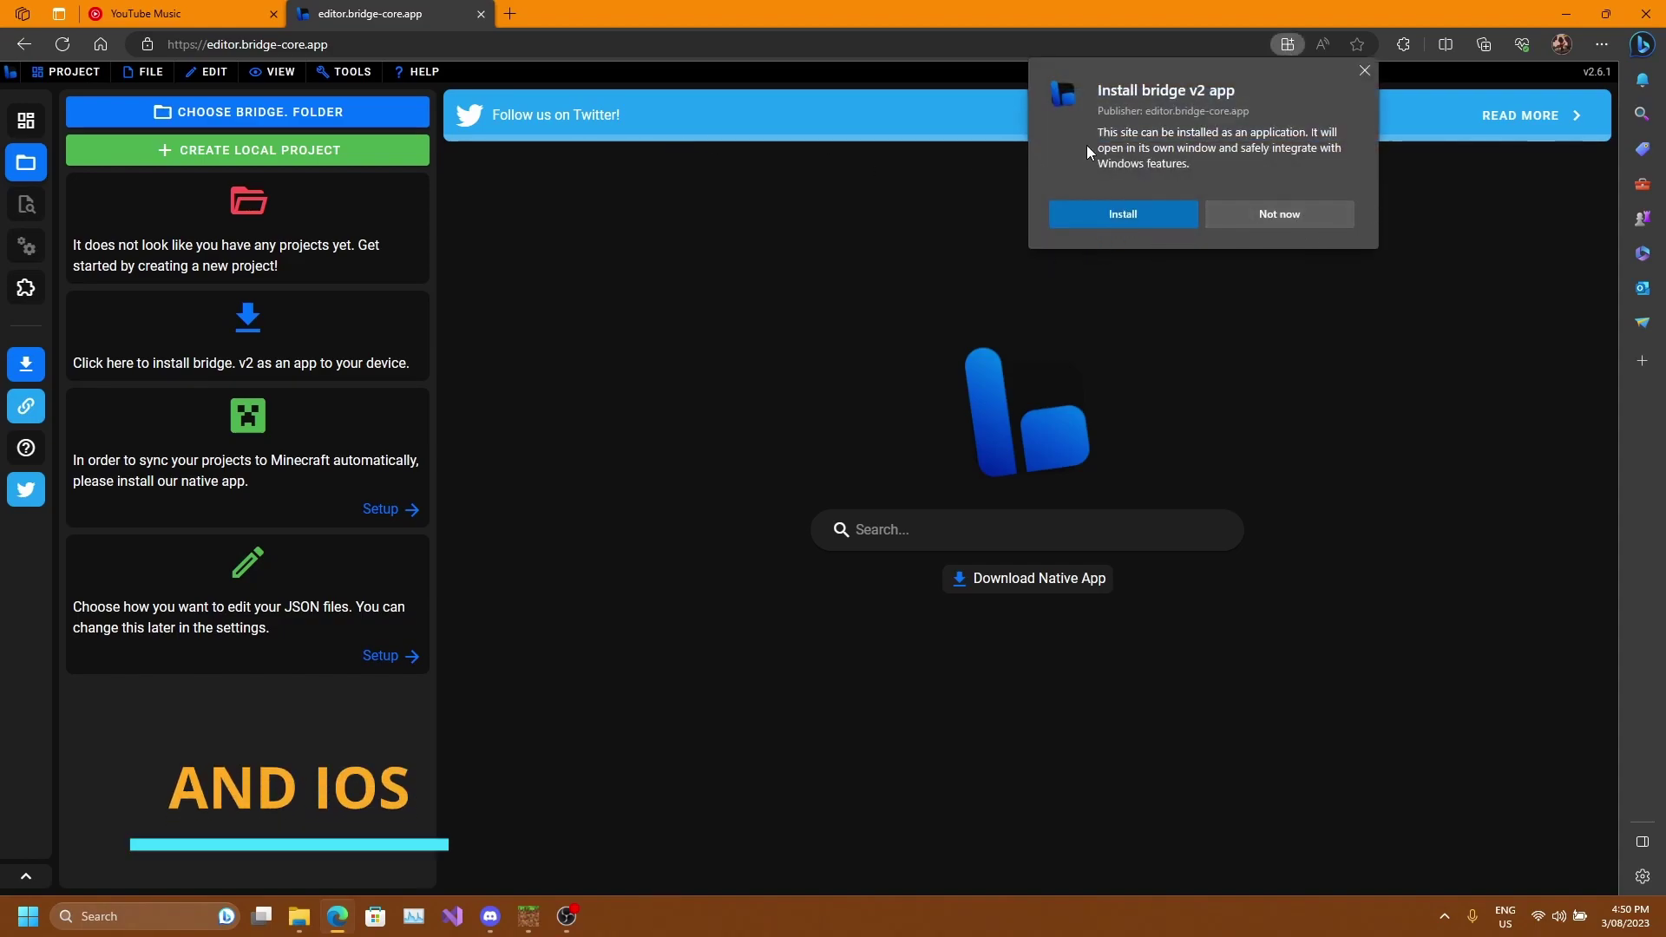
{"action": "left_click", "coordinate": [1289, 214]}
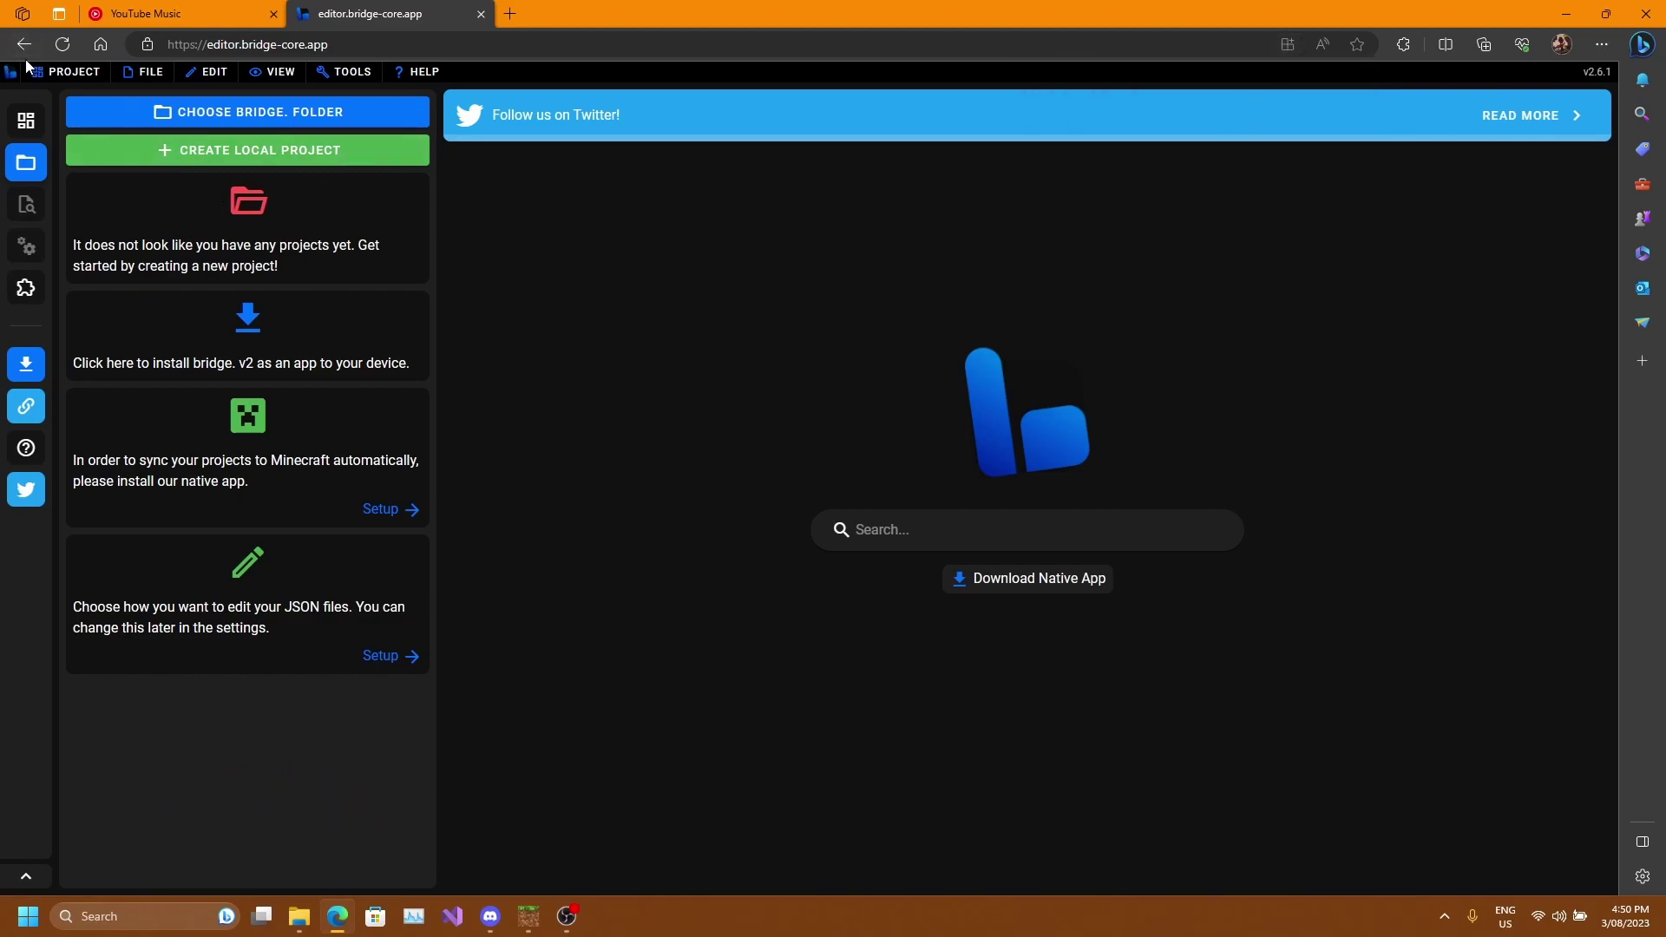
{"action": "left_click", "coordinate": [1027, 578]}
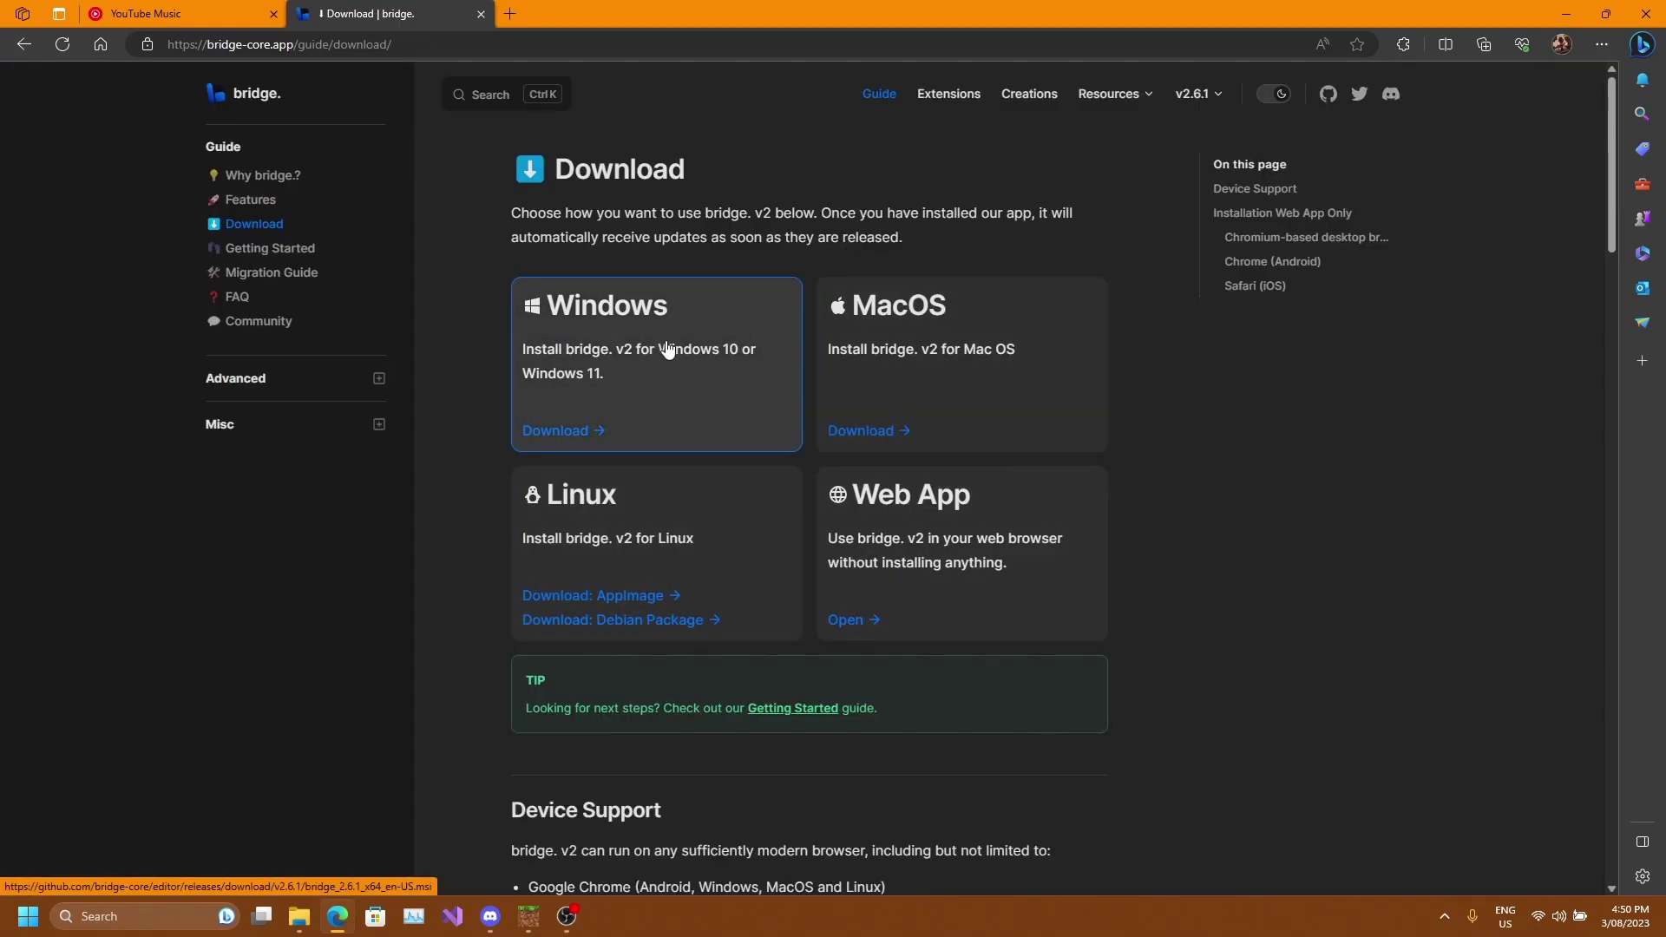
Download the Windows .msi installer for bridge and run it.
{"action": "scroll", "coordinate": [666, 352], "scroll_direction": "down", "scroll_amount": 5}
{"action": "scroll", "coordinate": [686, 353], "scroll_direction": "up", "scroll_amount": 5}
{"action": "scroll", "coordinate": [686, 355], "scroll_direction": "down", "scroll_amount": 5}
{"action": "scroll", "coordinate": [680, 401], "scroll_direction": "up", "scroll_amount": 5}
{"action": "left_click", "coordinate": [678, 368]}
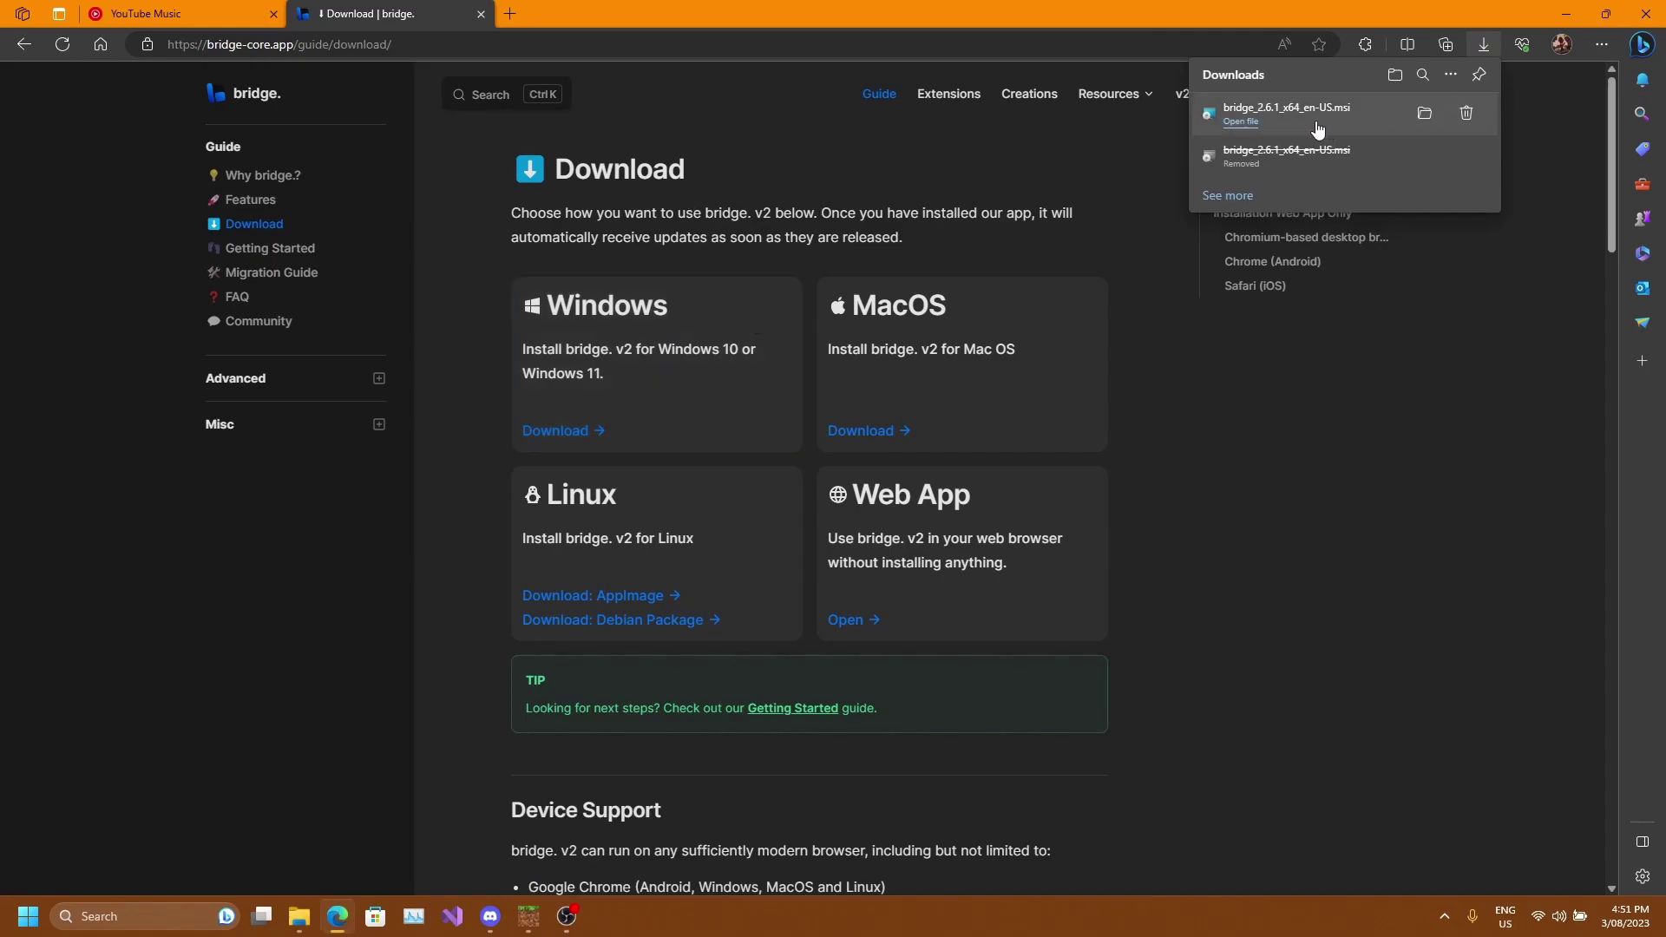
{"action": "left_click", "coordinate": [1317, 129]}
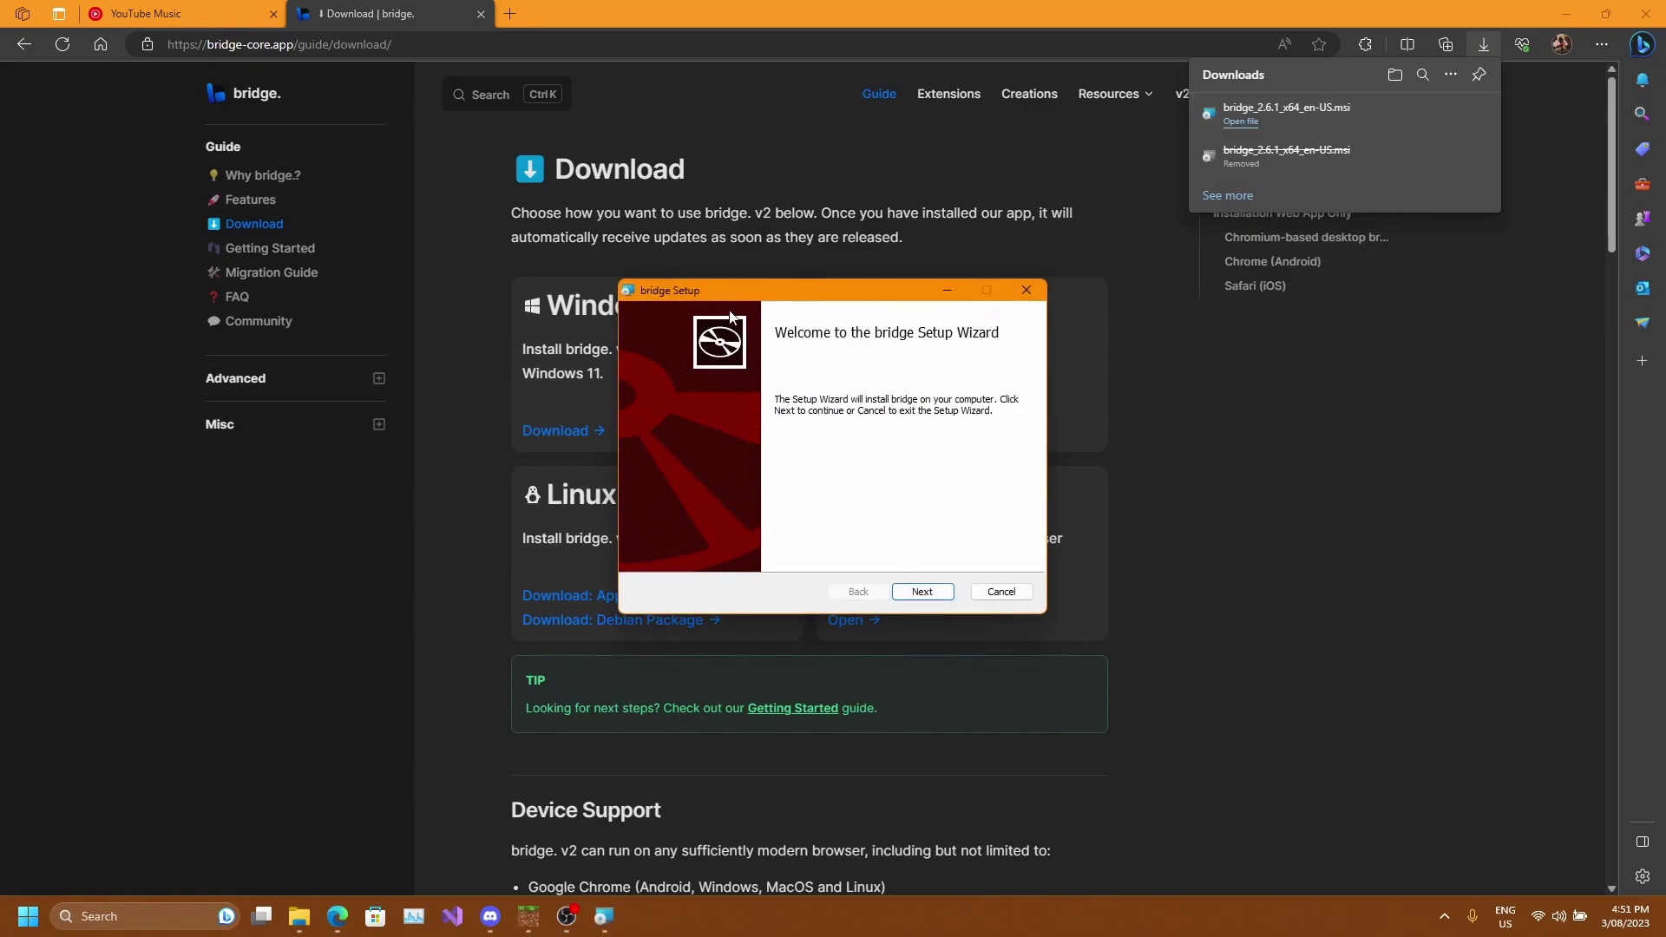
Install bridge with the default folder, then confirm it appears in the Start menu's installed apps.
{"action": "left_click_drag", "start_coordinate": [737, 297], "coordinate": [695, 237]}
{"action": "left_click", "coordinate": [885, 531]}
{"action": "left_click", "coordinate": [891, 531]}
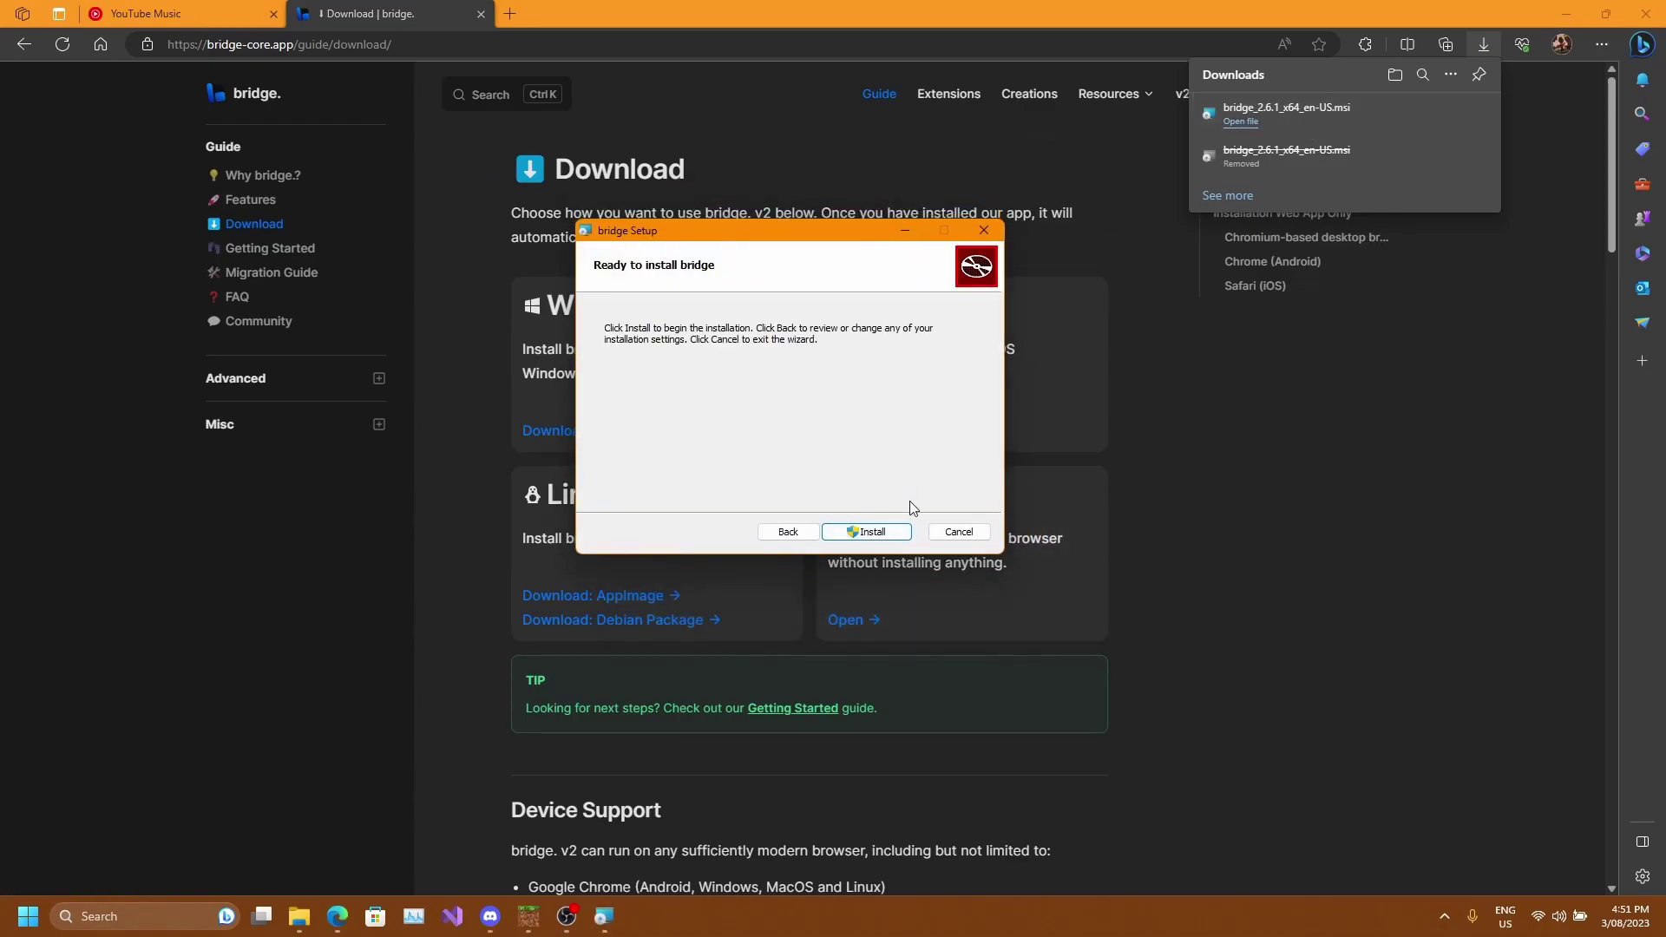
{"action": "left_click", "coordinate": [867, 531]}
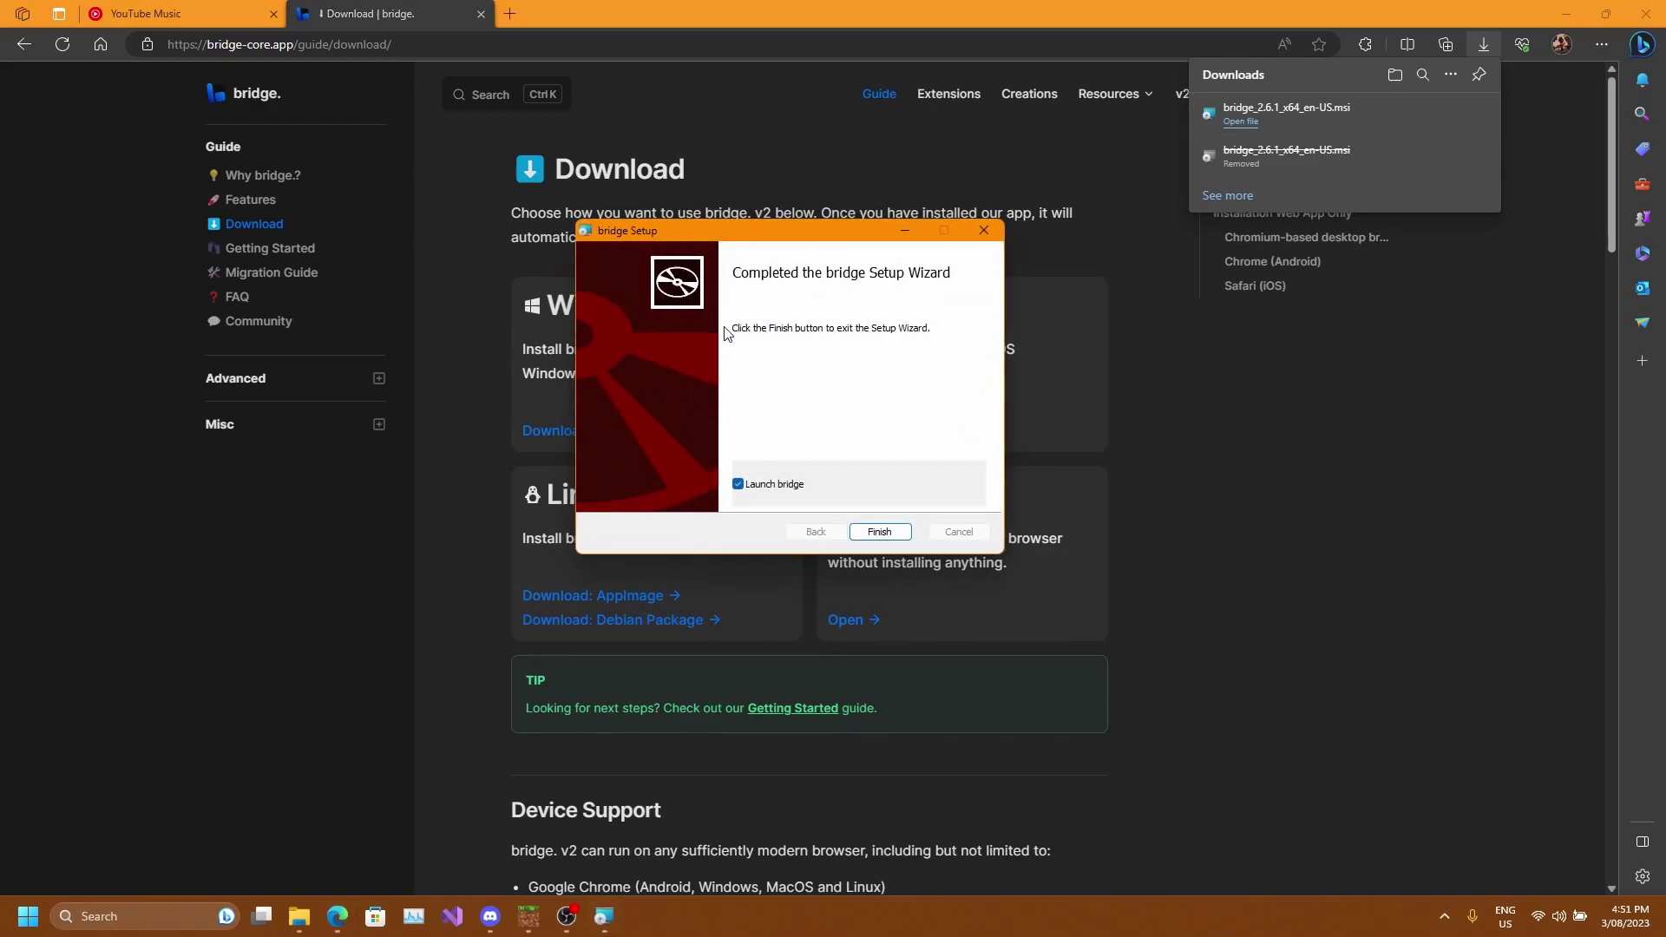
{"action": "left_click_drag", "start_coordinate": [736, 242], "coordinate": [867, 238]}
{"action": "left_click", "coordinate": [28, 915]}
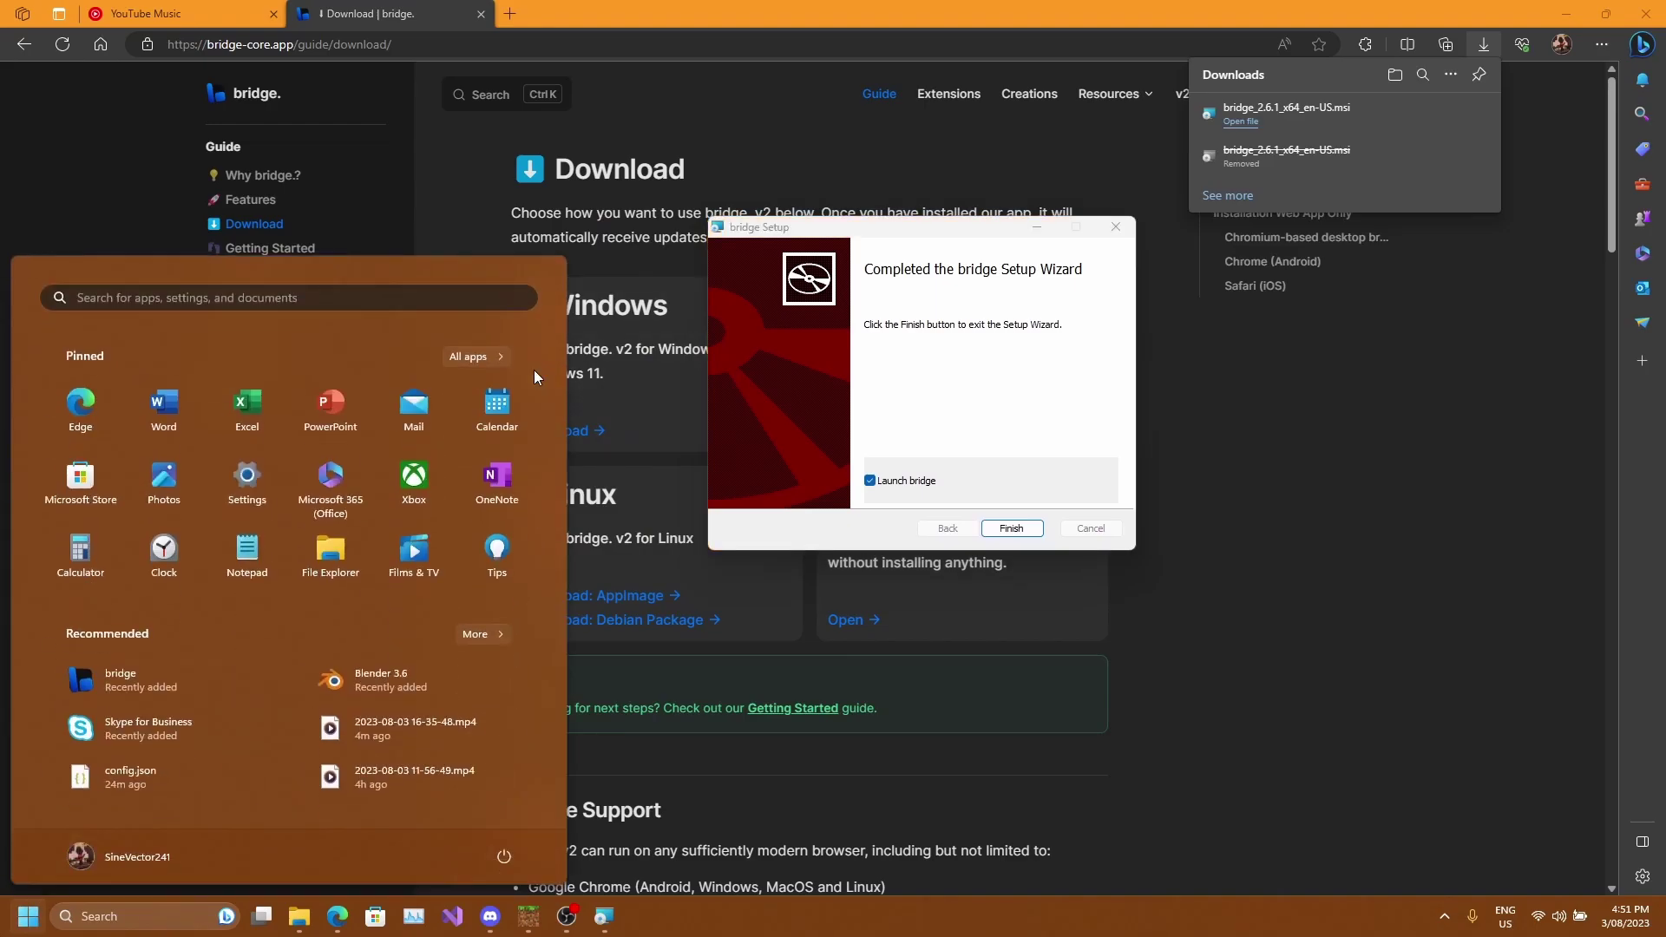
{"action": "left_click", "coordinate": [489, 359]}
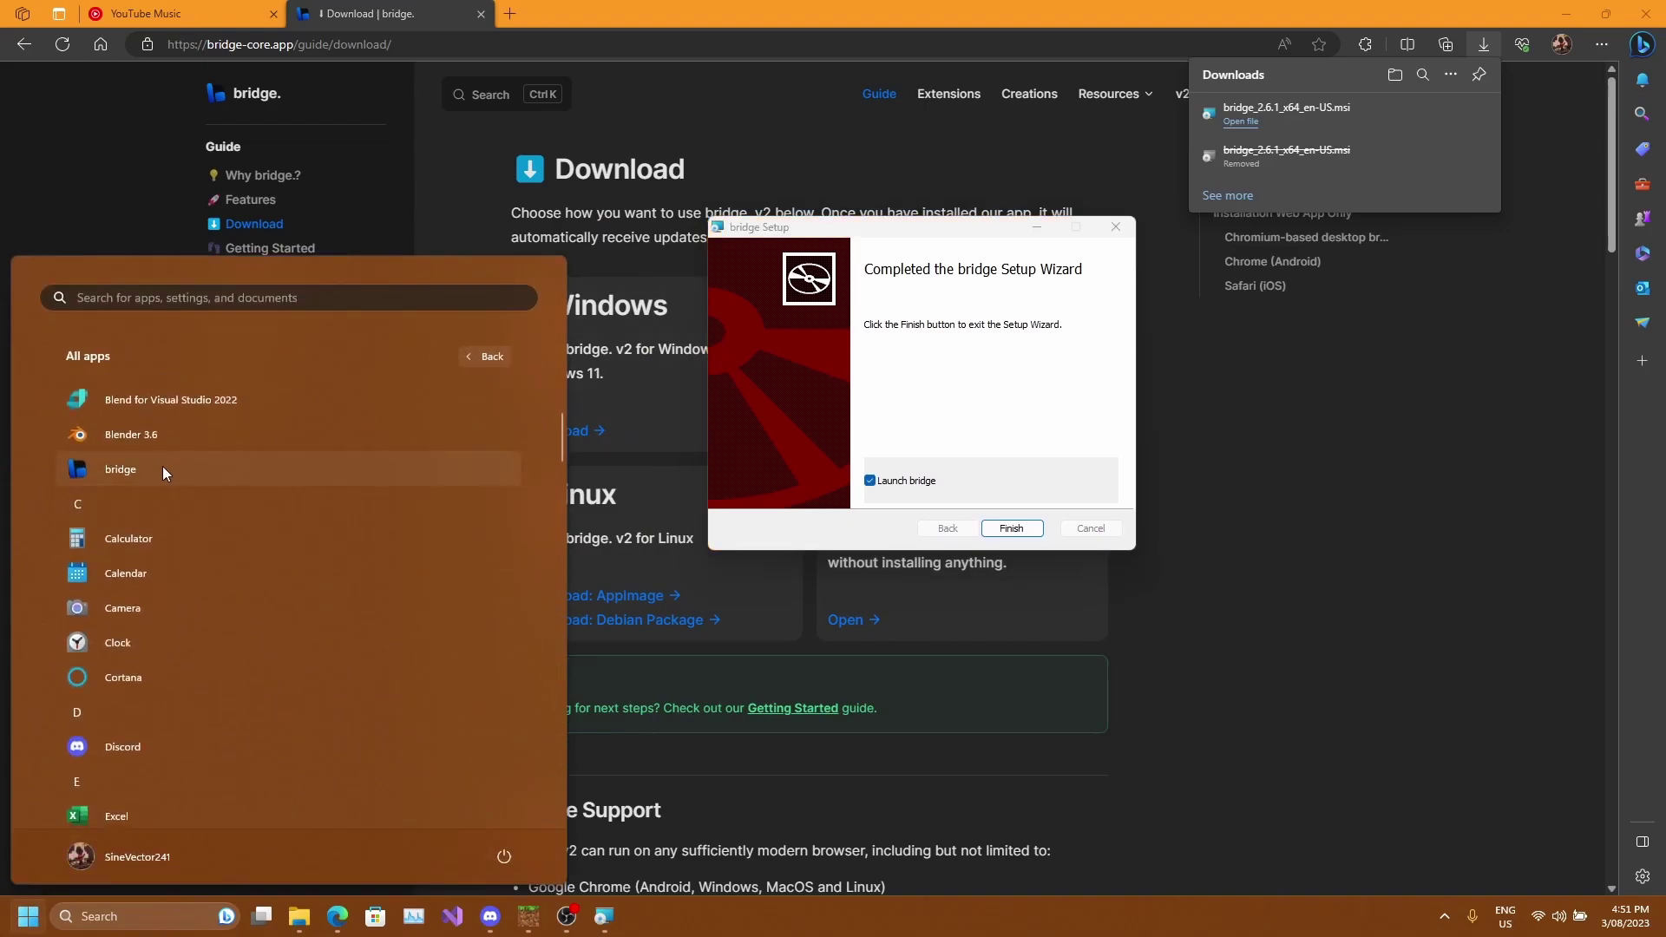
Finish setup to launch bridge v2, then glance through its Help and Project menus.
{"action": "left_click", "coordinate": [1050, 388]}
{"action": "left_click", "coordinate": [1010, 527]}
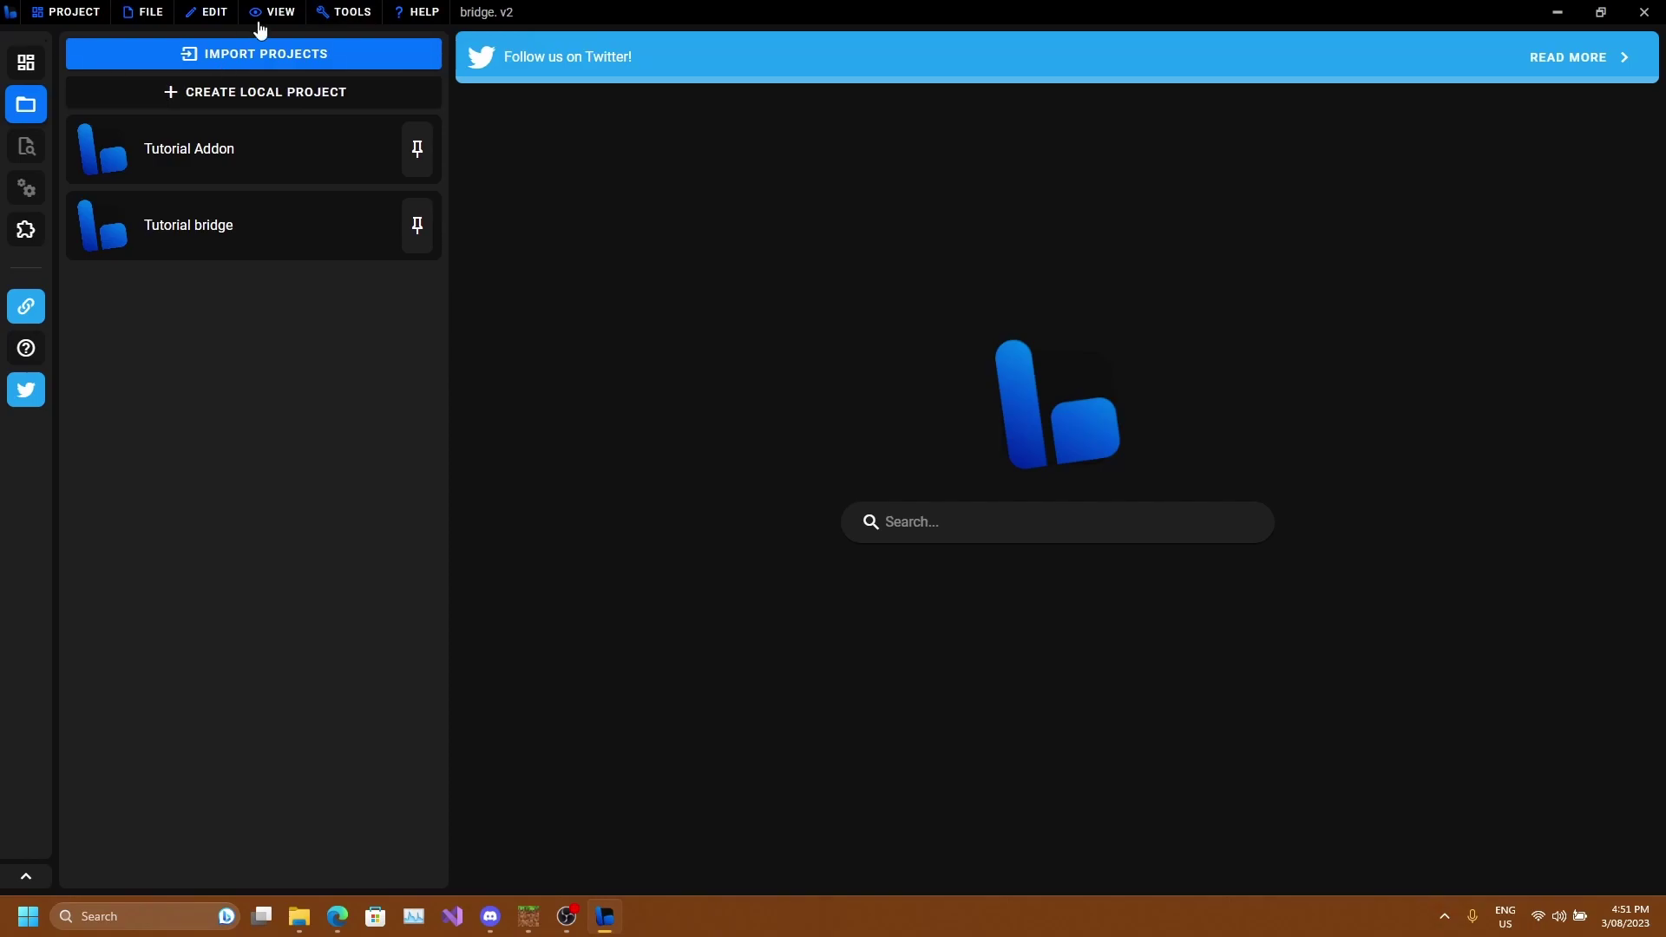
{"action": "left_click", "coordinate": [420, 14]}
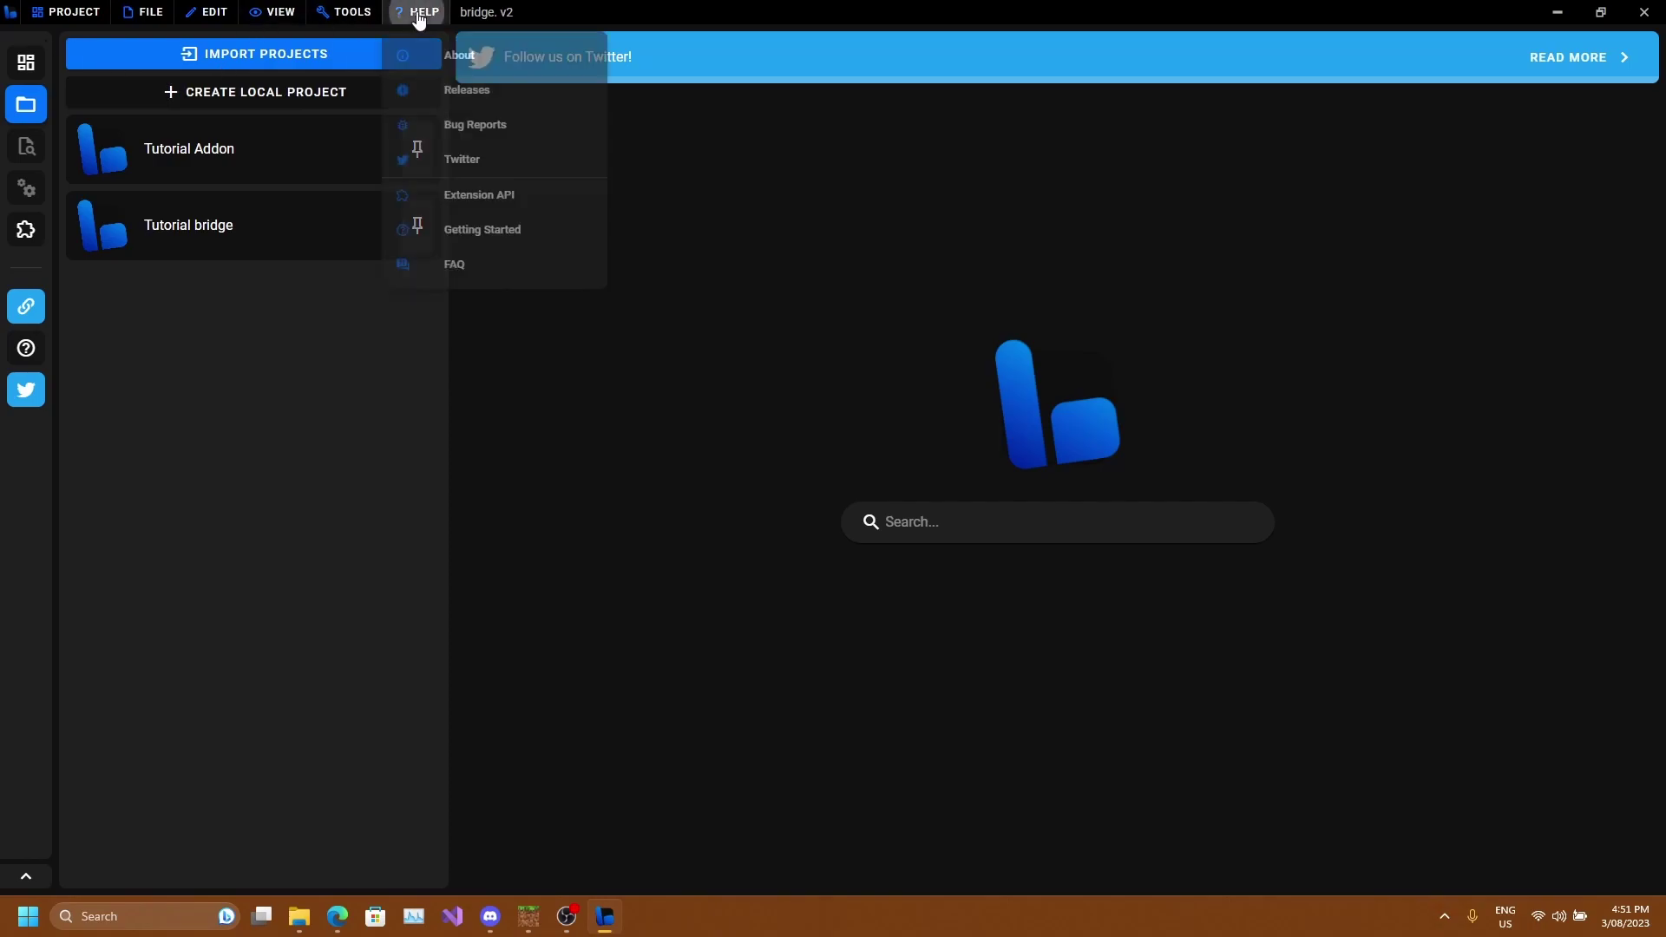
{"action": "left_click", "coordinate": [67, 13]}
{"action": "left_click", "coordinate": [519, 252]}
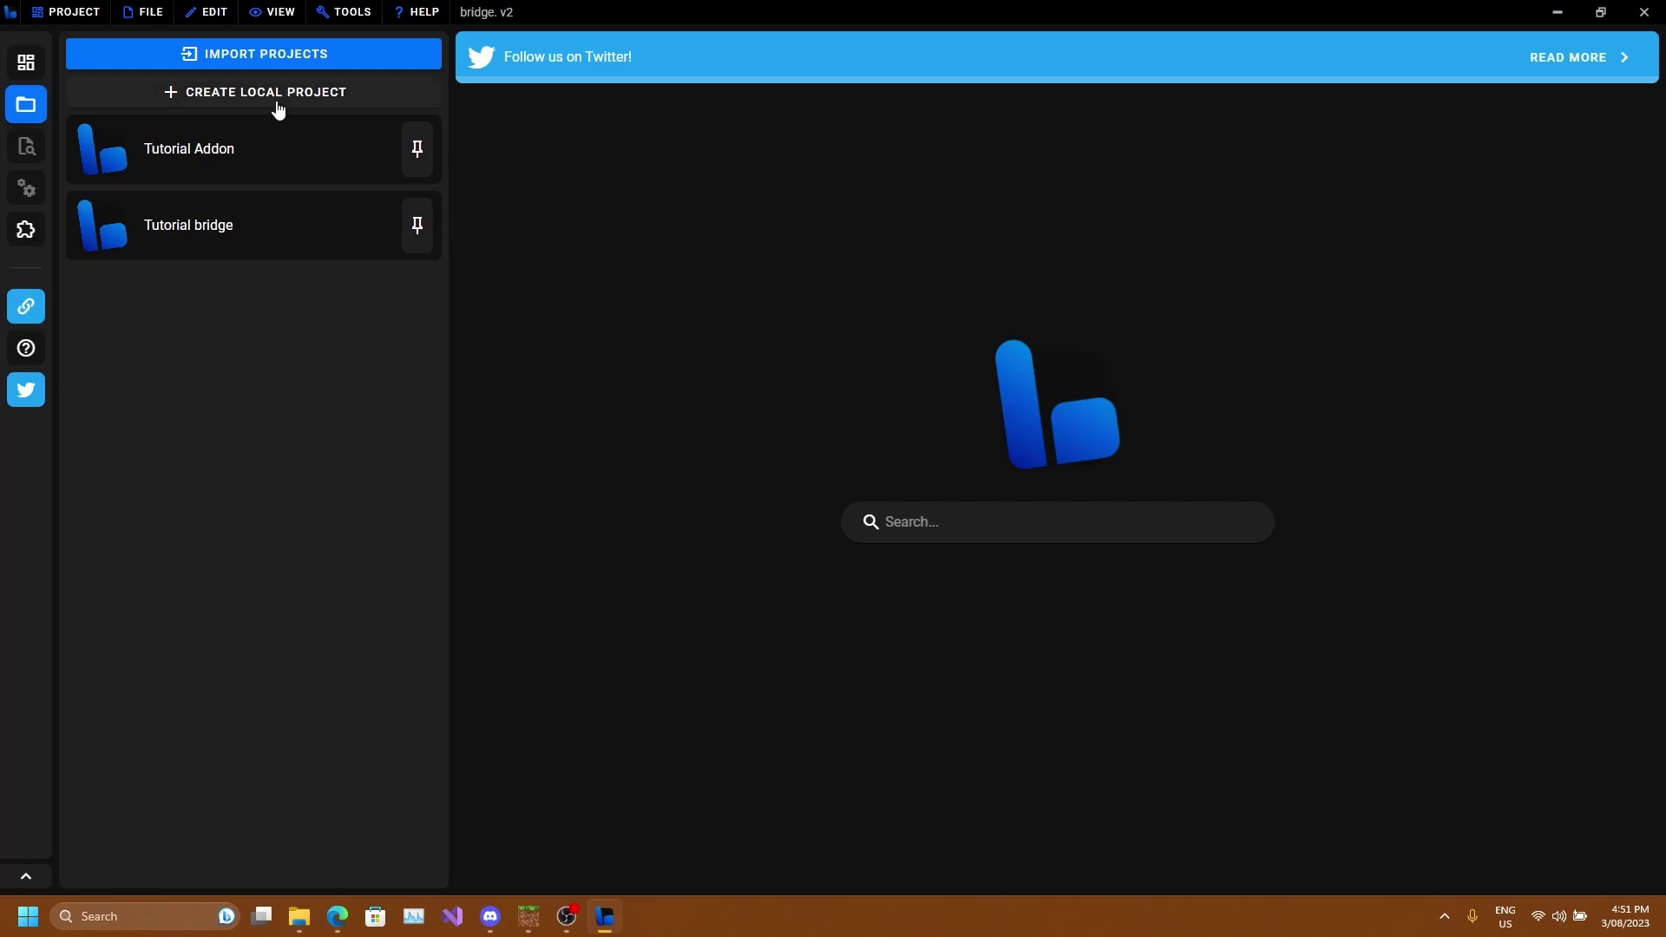
Start a new local project and activate Holiday Creator Features under Experimental Gameplay.
{"action": "left_click", "coordinate": [233, 92]}
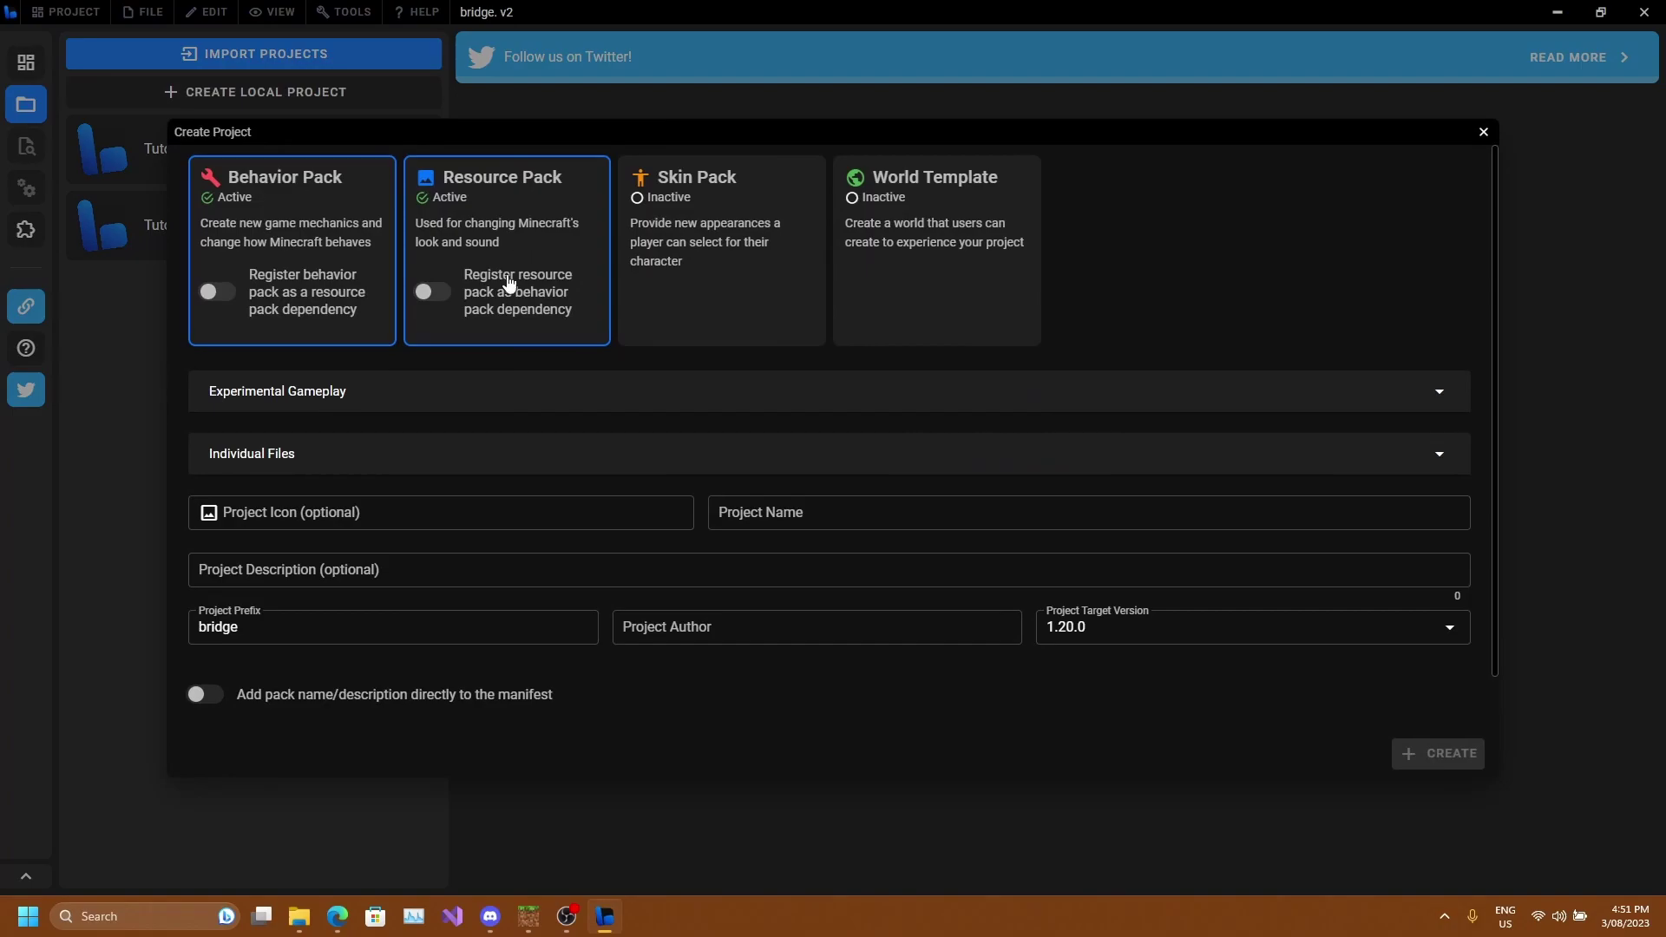
{"action": "left_click", "coordinate": [417, 390]}
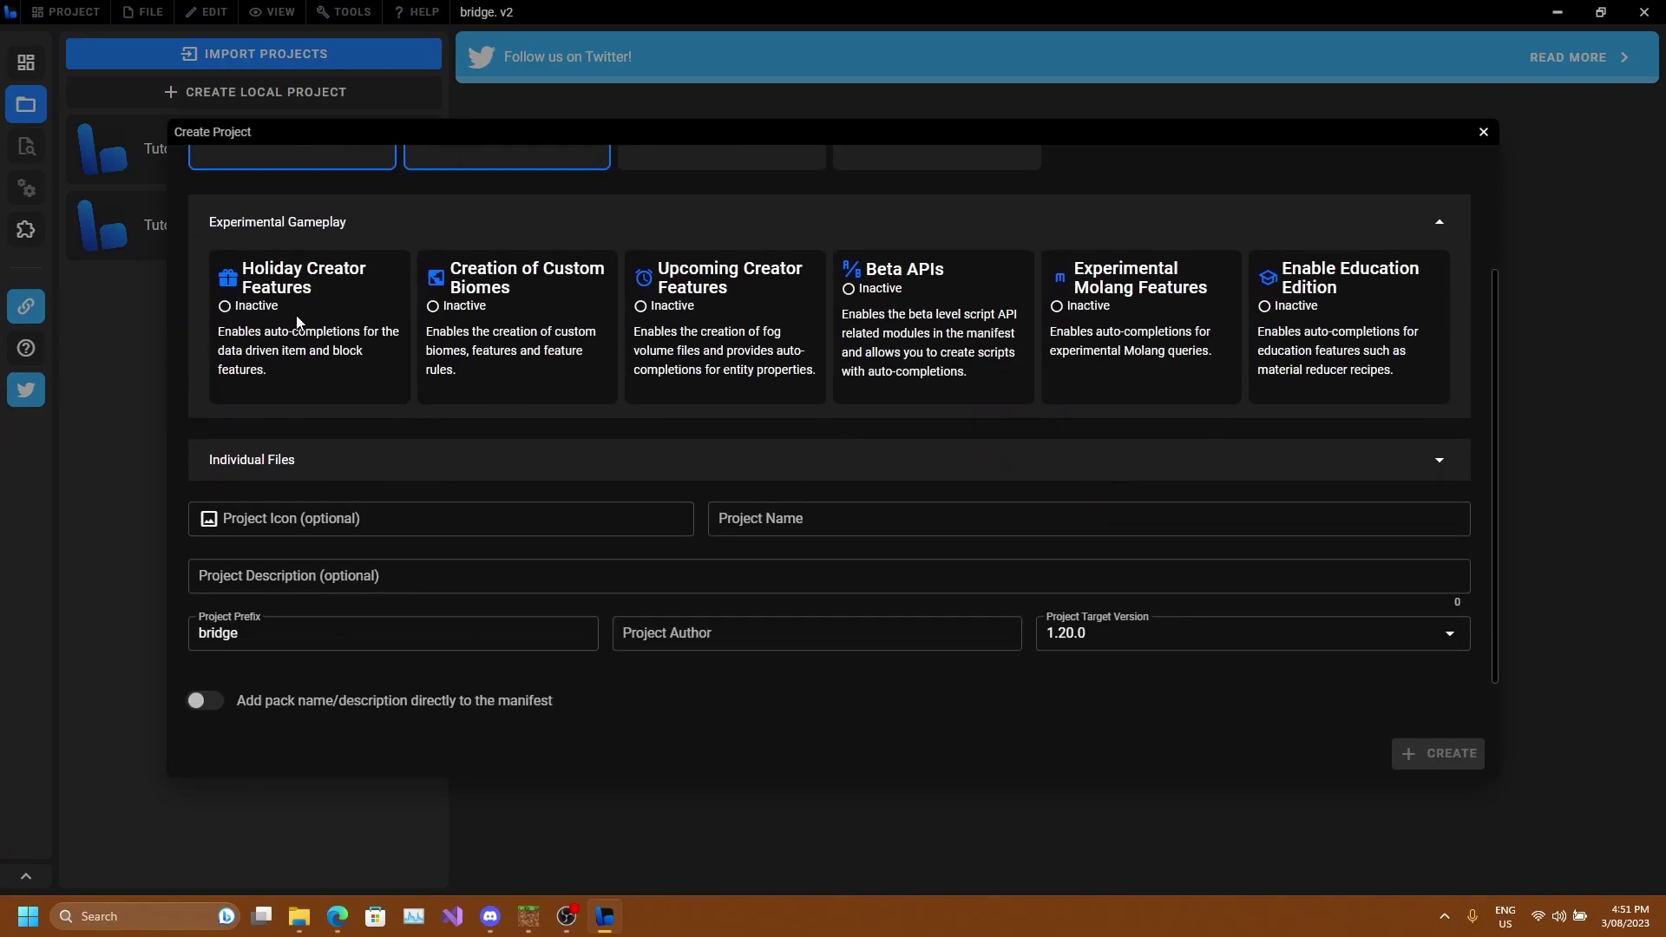
{"action": "left_click", "coordinate": [274, 343]}
{"action": "scroll", "coordinate": [251, 351], "scroll_direction": "up", "scroll_amount": 2}
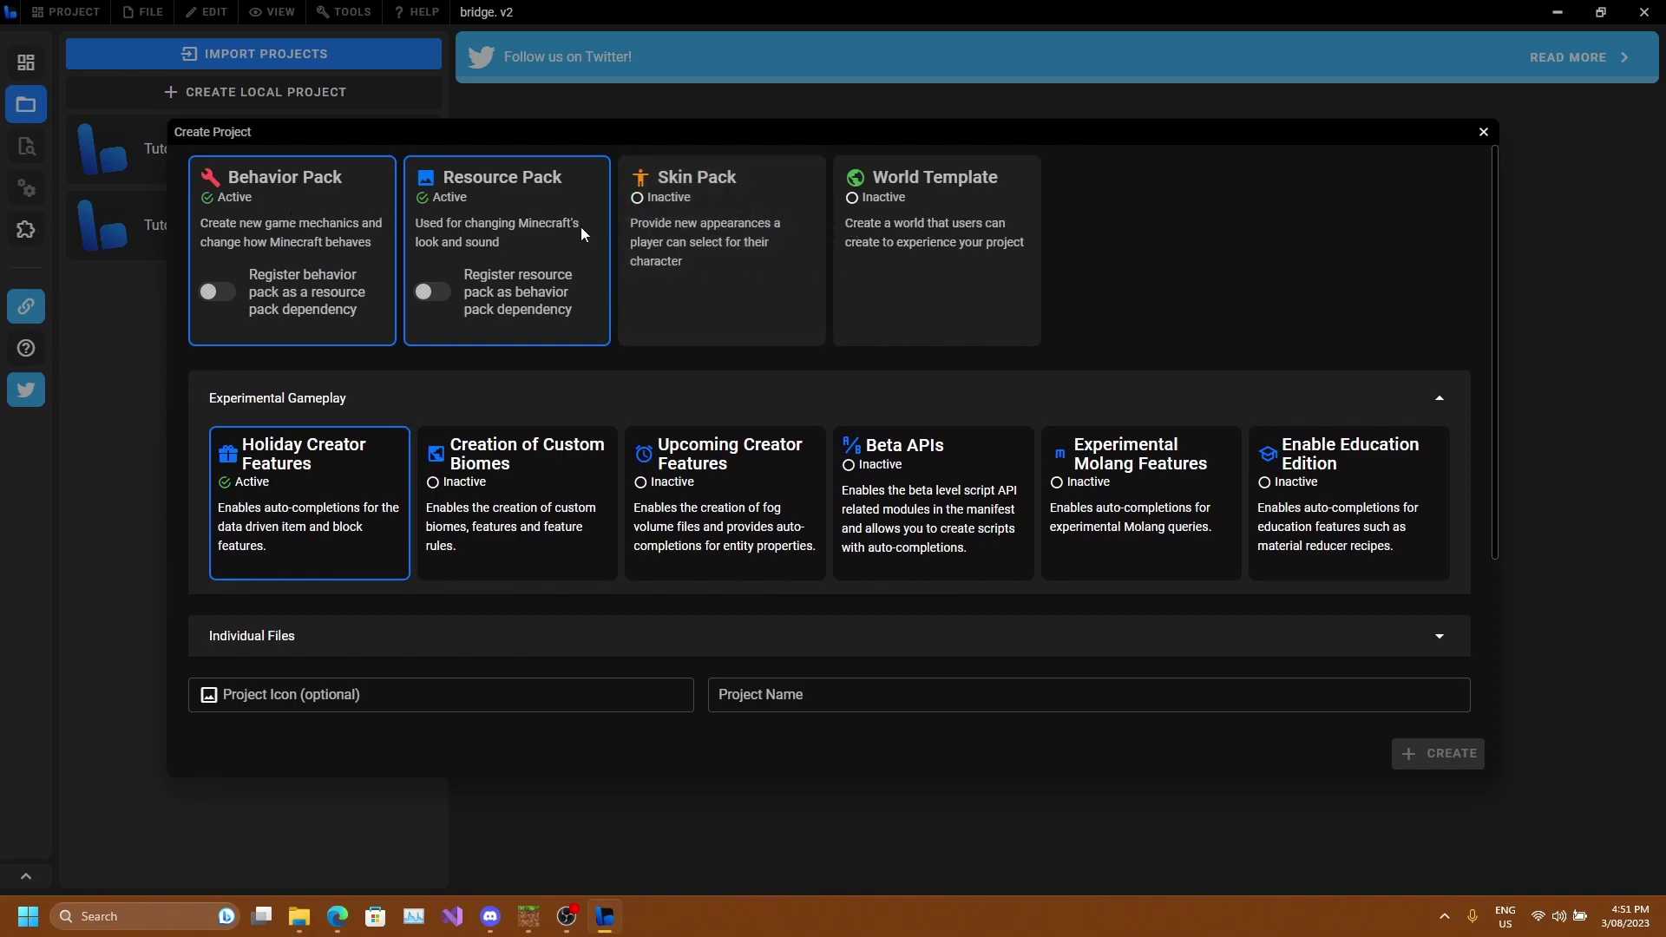
{"action": "scroll", "coordinate": [694, 217], "scroll_direction": "down", "scroll_amount": 1}
{"action": "scroll", "coordinate": [608, 243], "scroll_direction": "up", "scroll_amount": 1}
Leave dependency registration off and the resource pack active, then activate Beta APIs.
{"action": "left_click", "coordinate": [219, 286]}
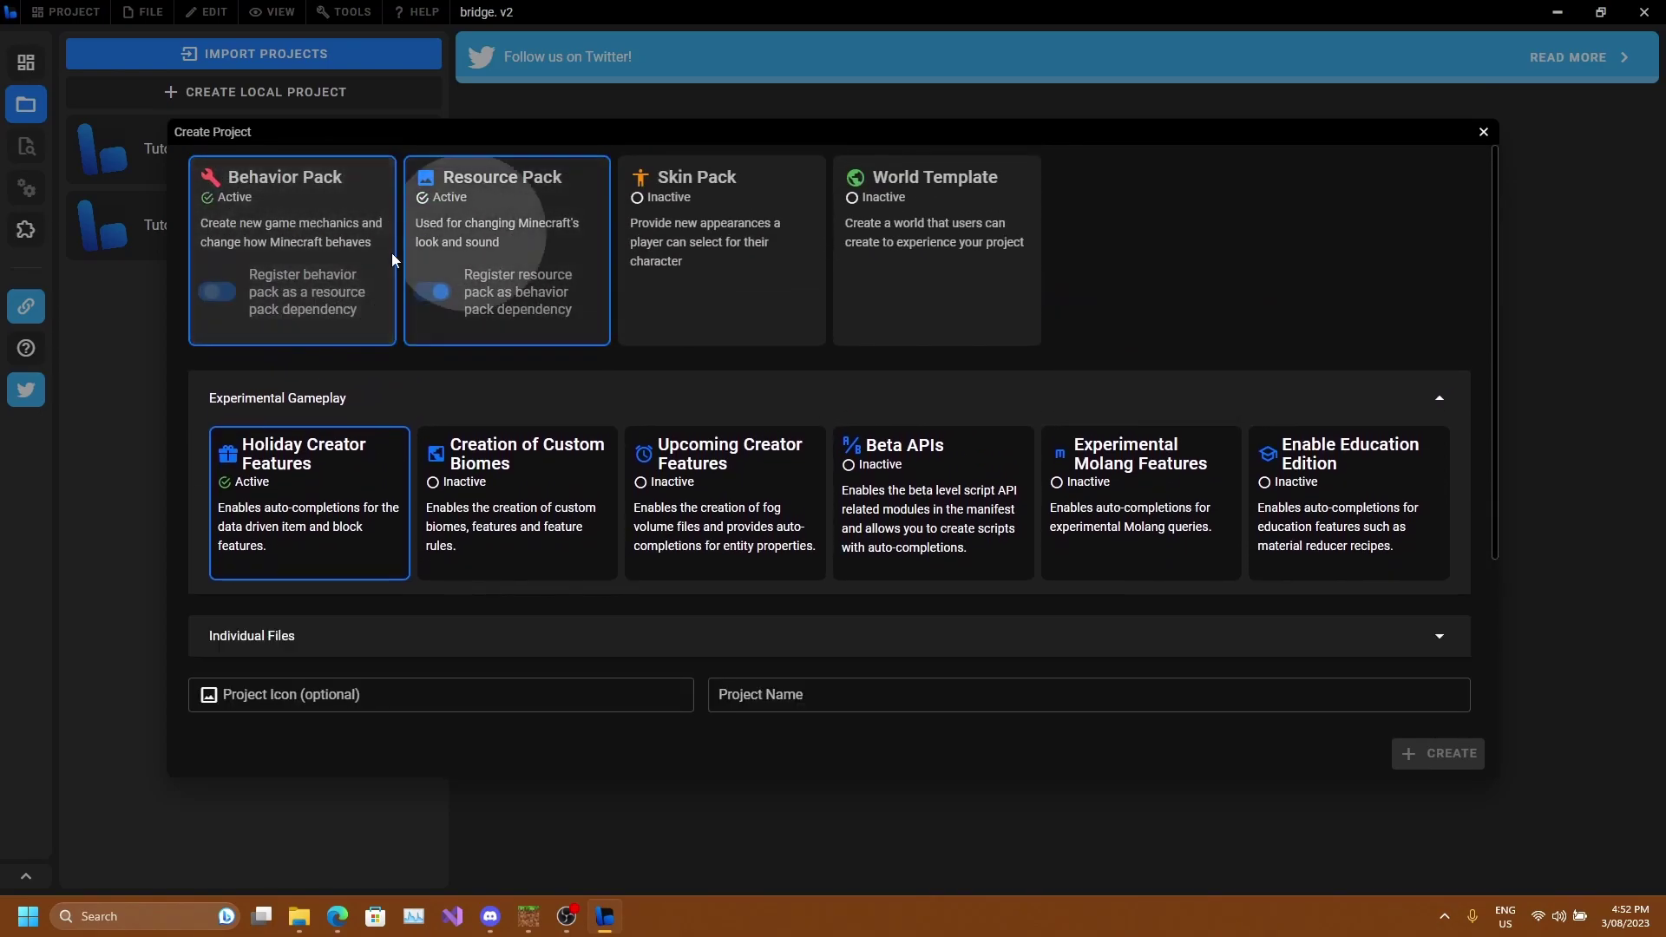
{"action": "left_click", "coordinate": [219, 292]}
{"action": "left_click", "coordinate": [434, 293]}
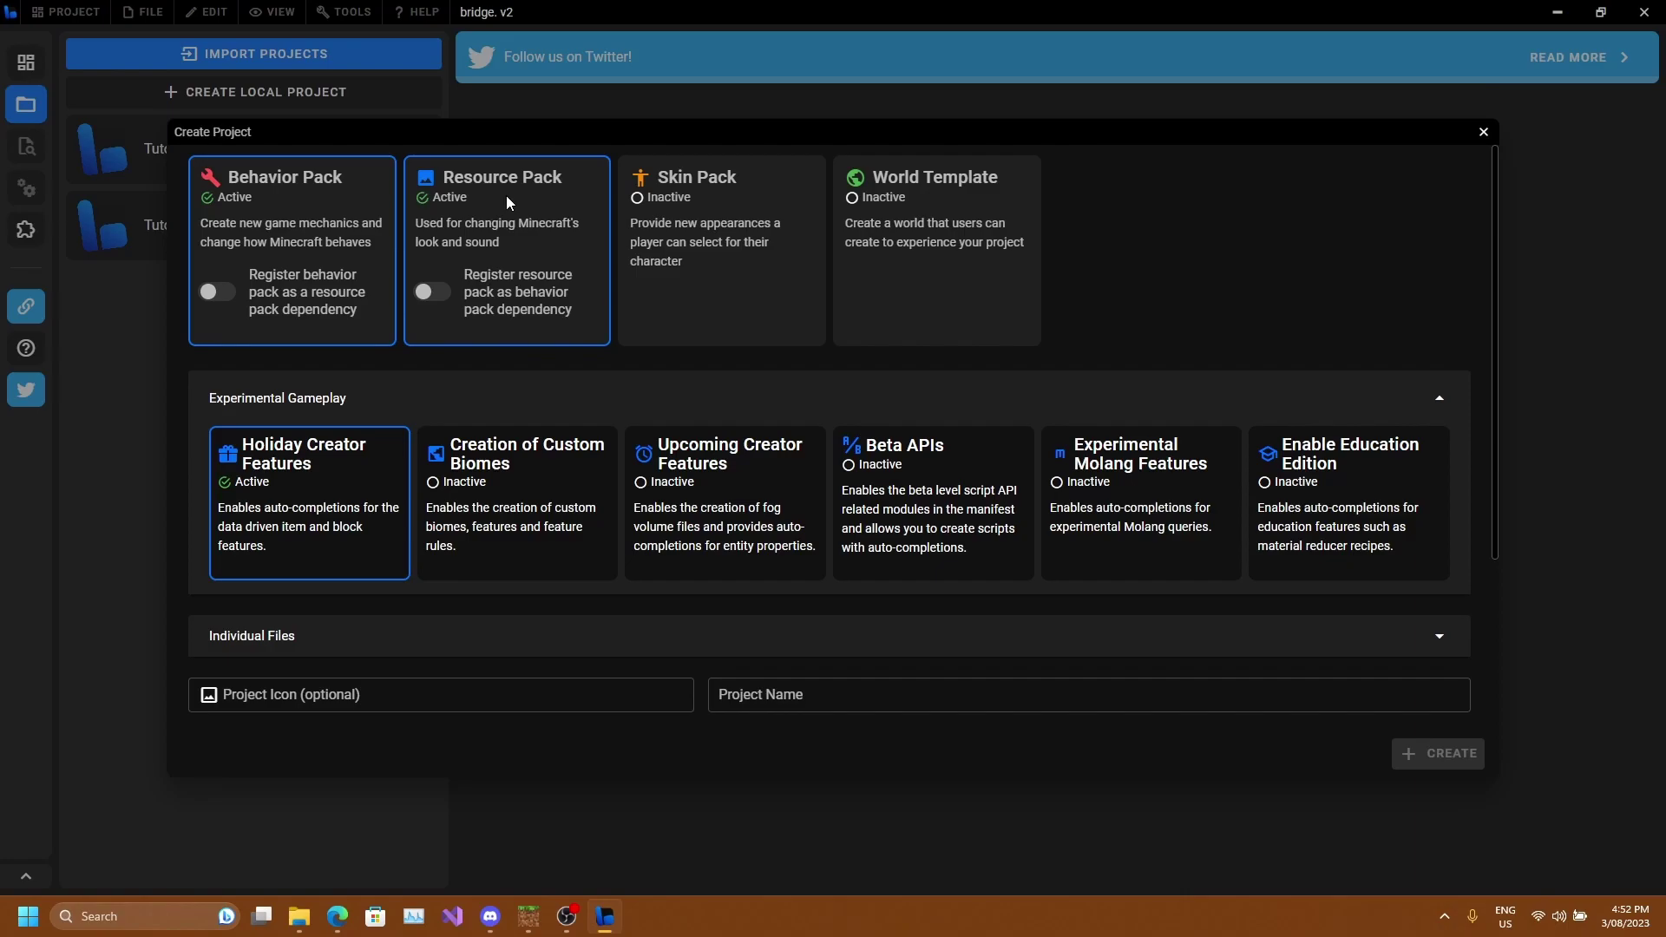
{"action": "left_click", "coordinate": [570, 220]}
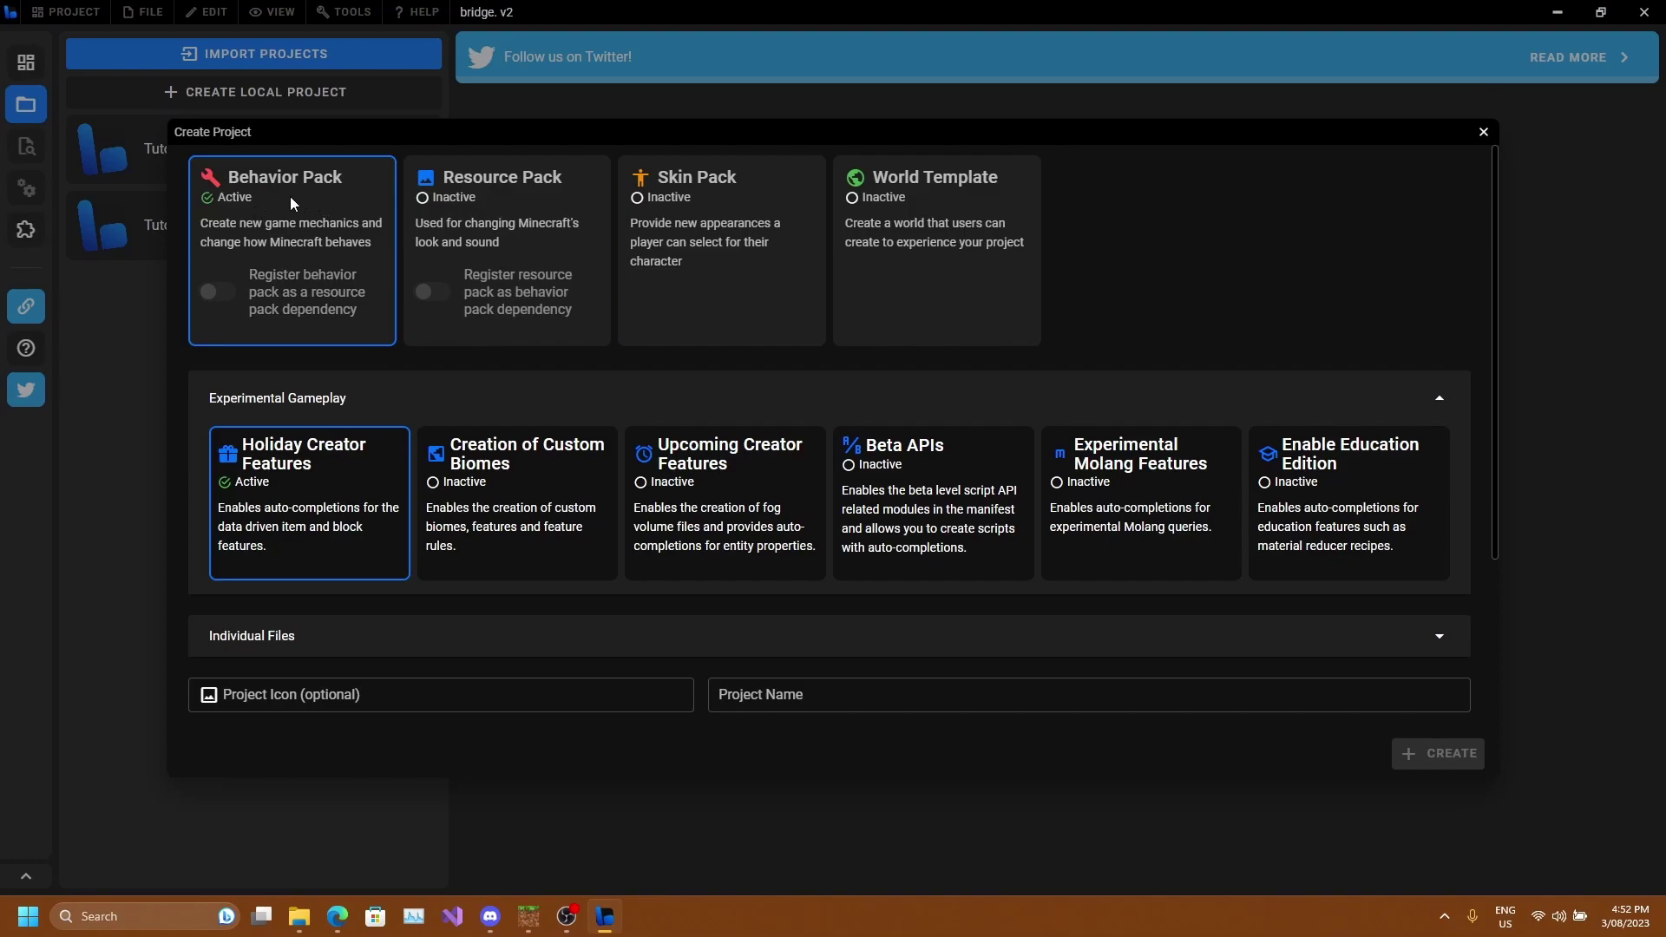
{"action": "left_click", "coordinate": [507, 212]}
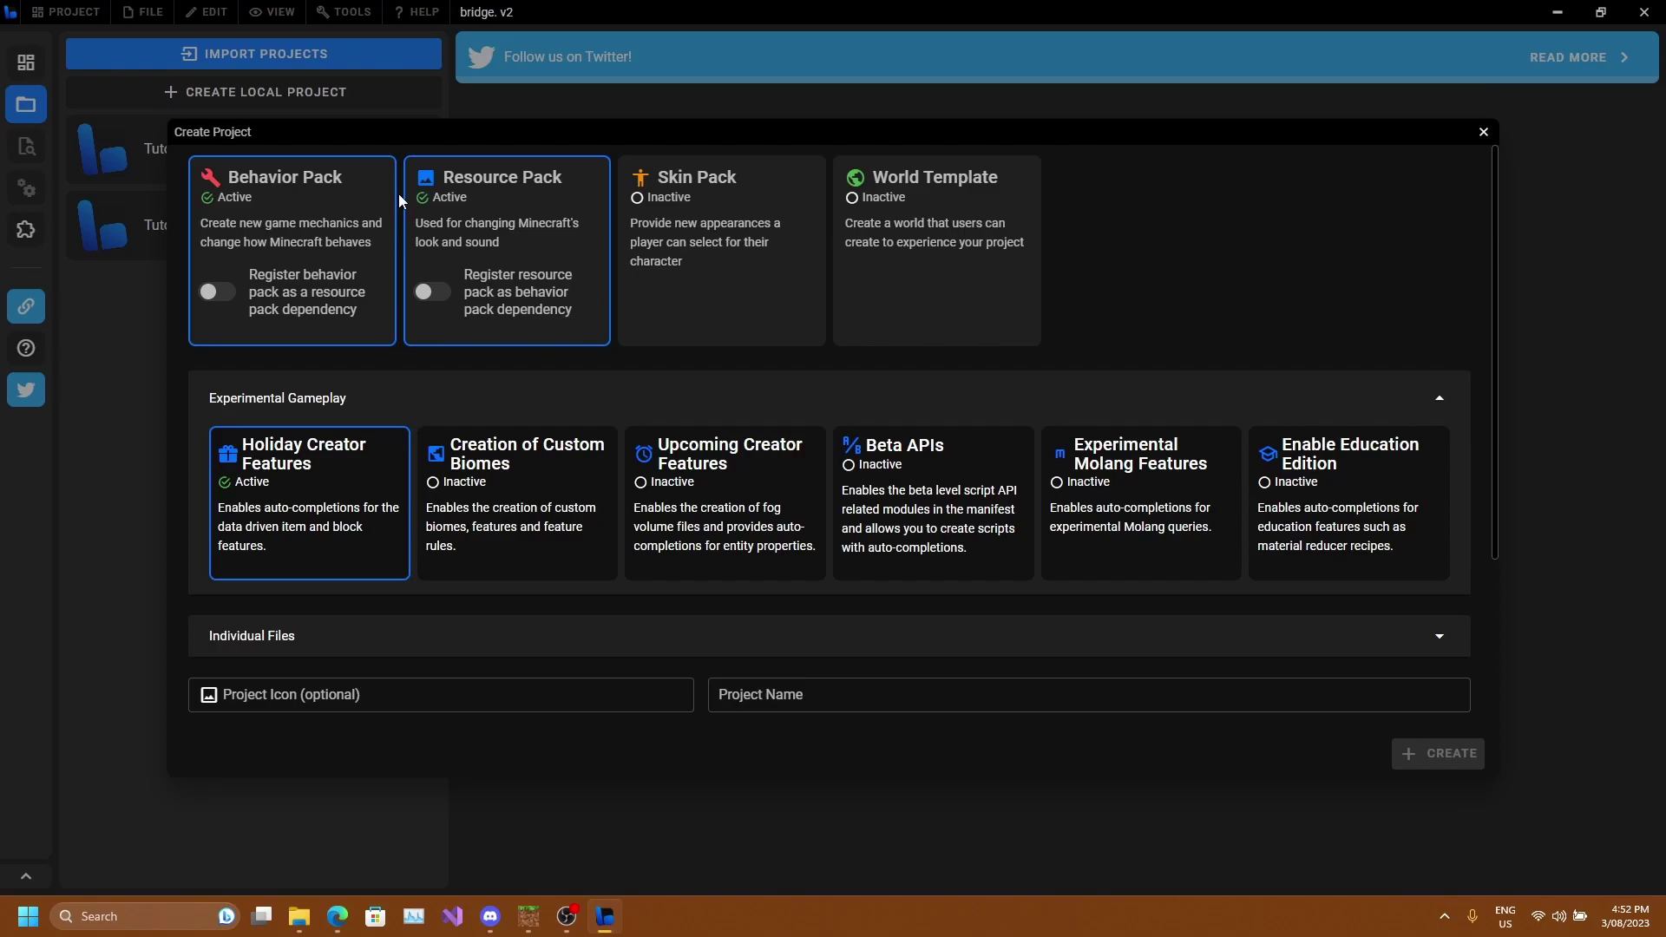
{"action": "scroll", "coordinate": [398, 194], "scroll_direction": "down", "scroll_amount": 2}
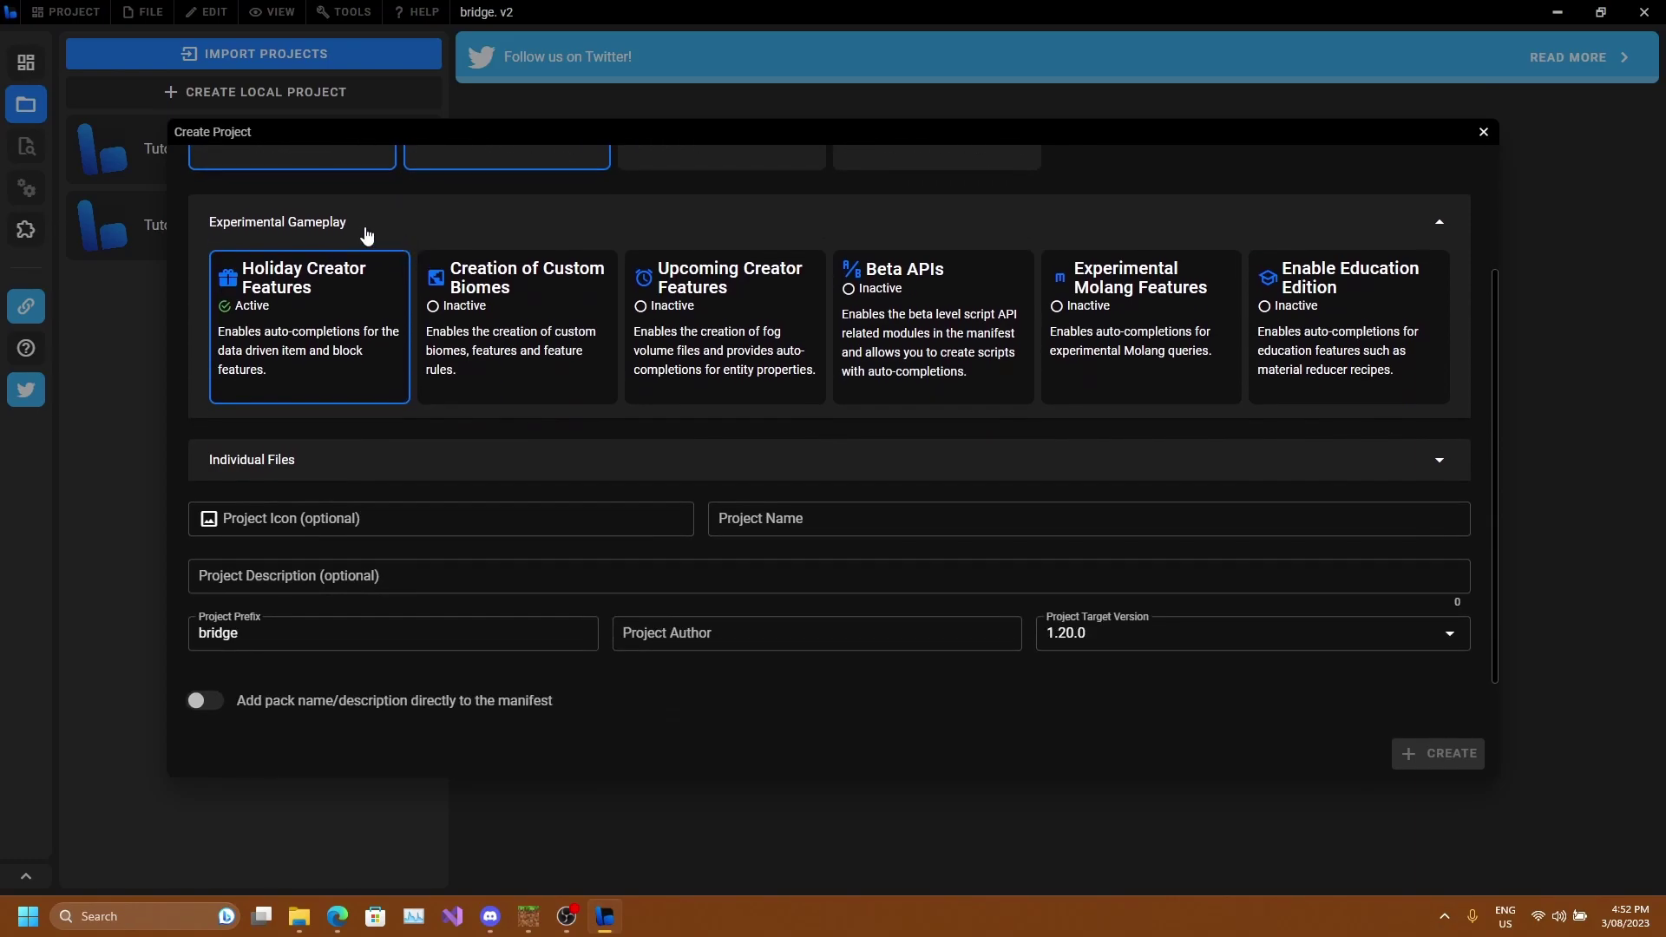
{"action": "scroll", "coordinate": [364, 230], "scroll_direction": "up", "scroll_amount": 1}
{"action": "left_click", "coordinate": [413, 319]}
{"action": "left_click", "coordinate": [342, 335]}
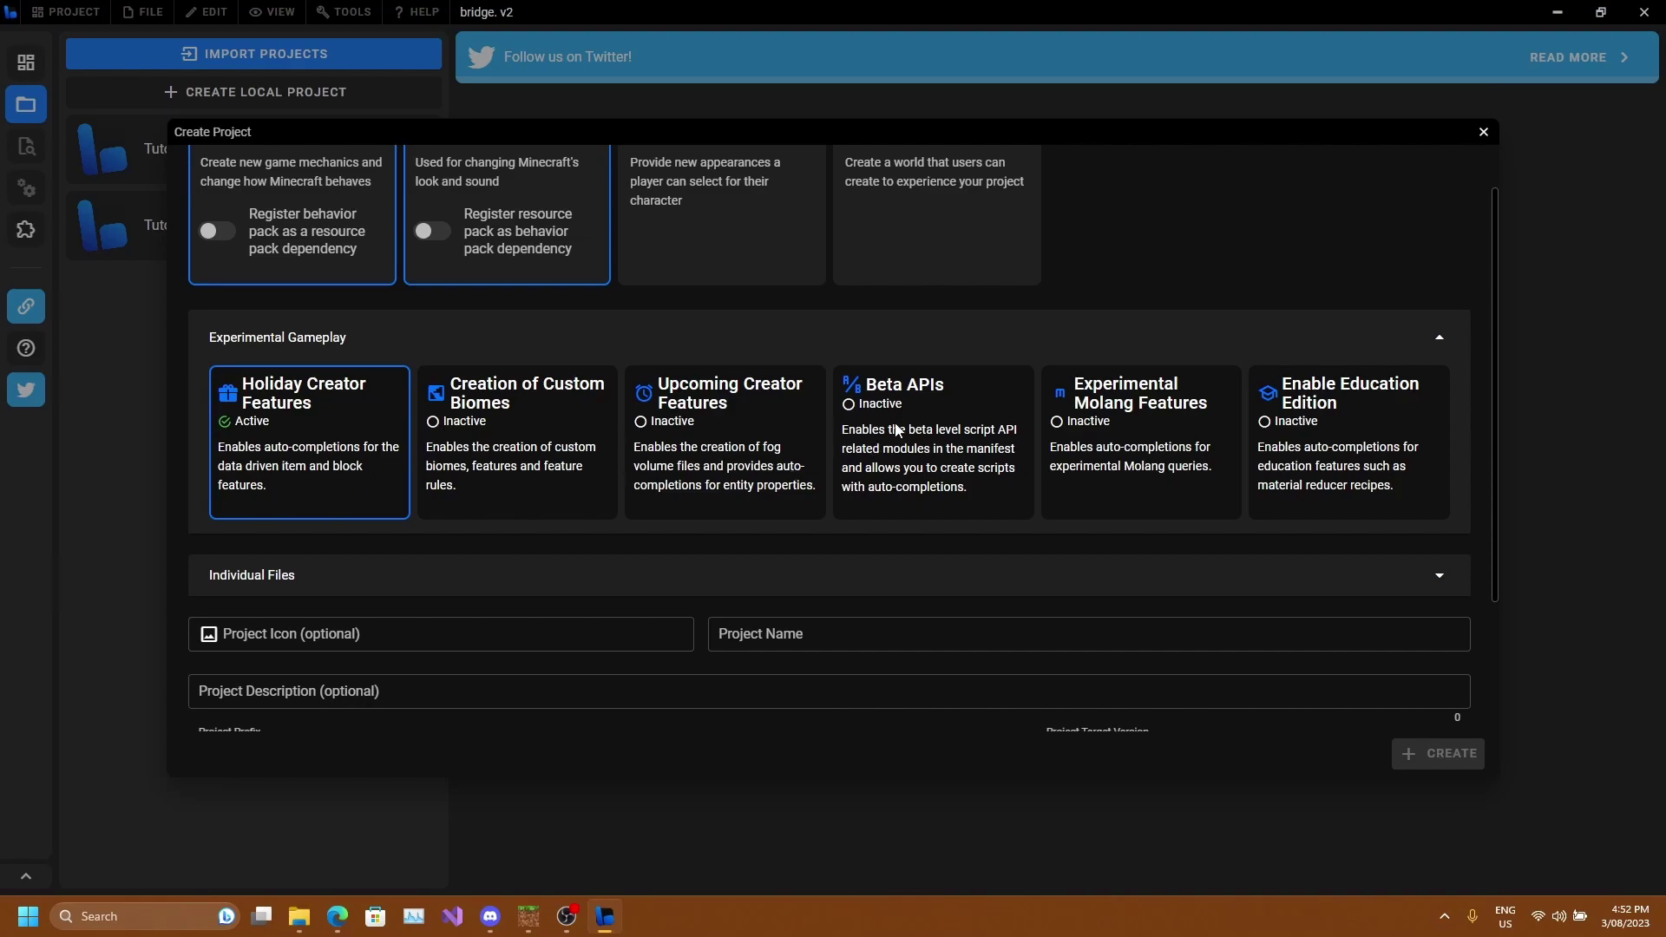
{"action": "left_click", "coordinate": [973, 431]}
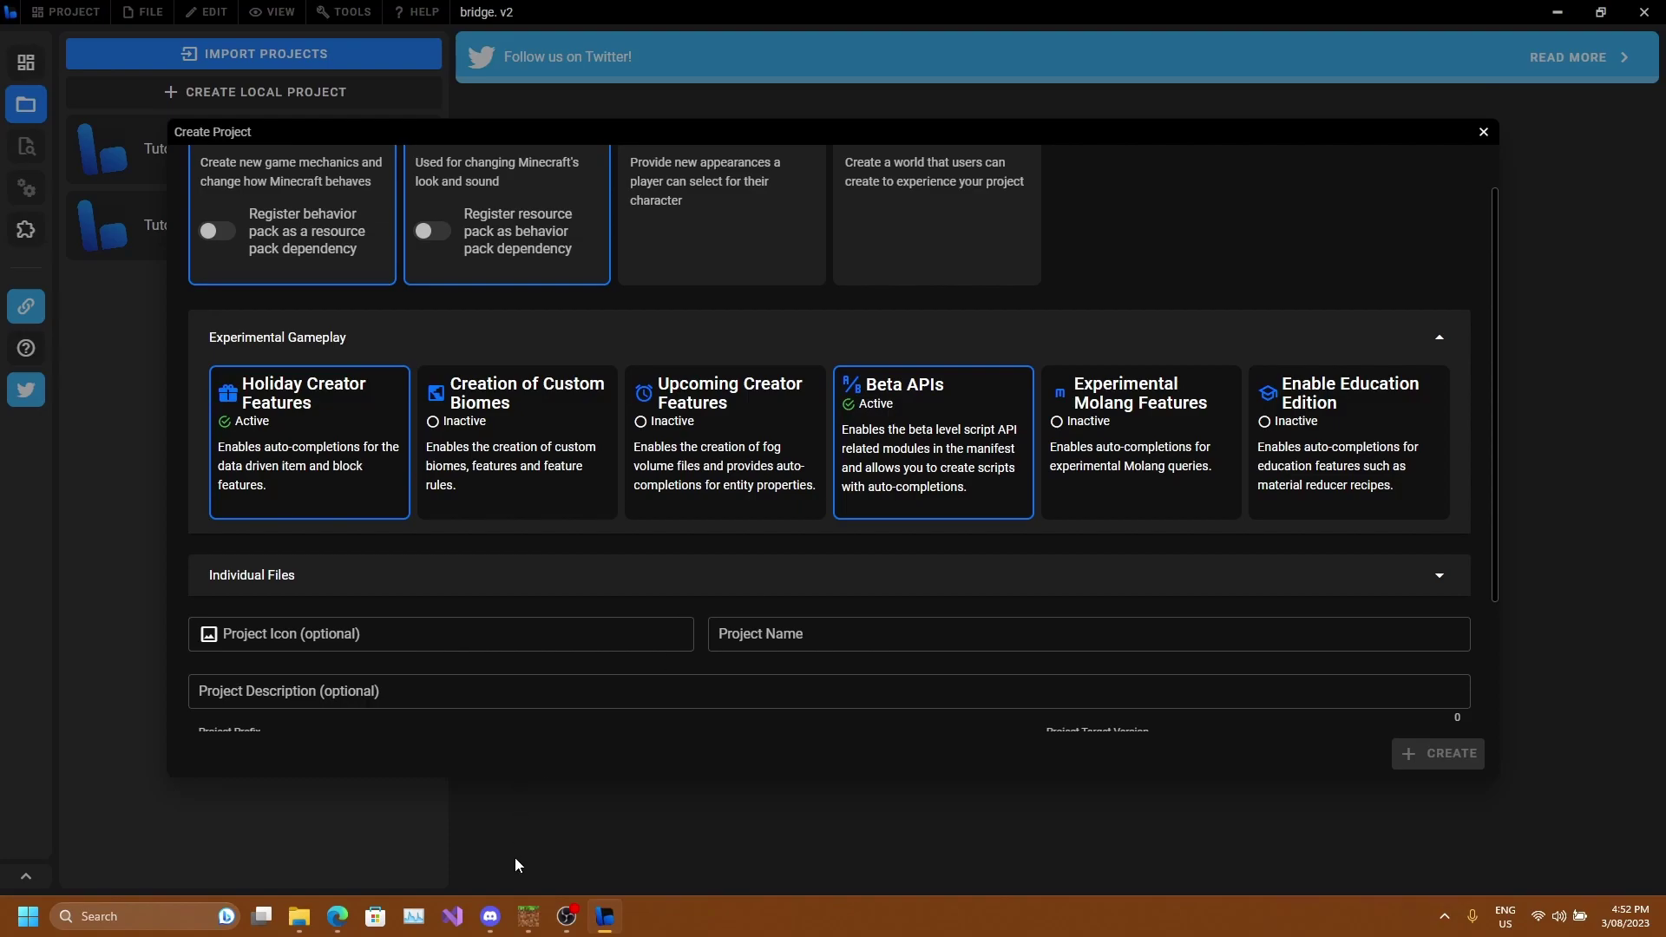
{"action": "left_click", "coordinate": [529, 916]}
{"action": "left_click", "coordinate": [904, 222]}
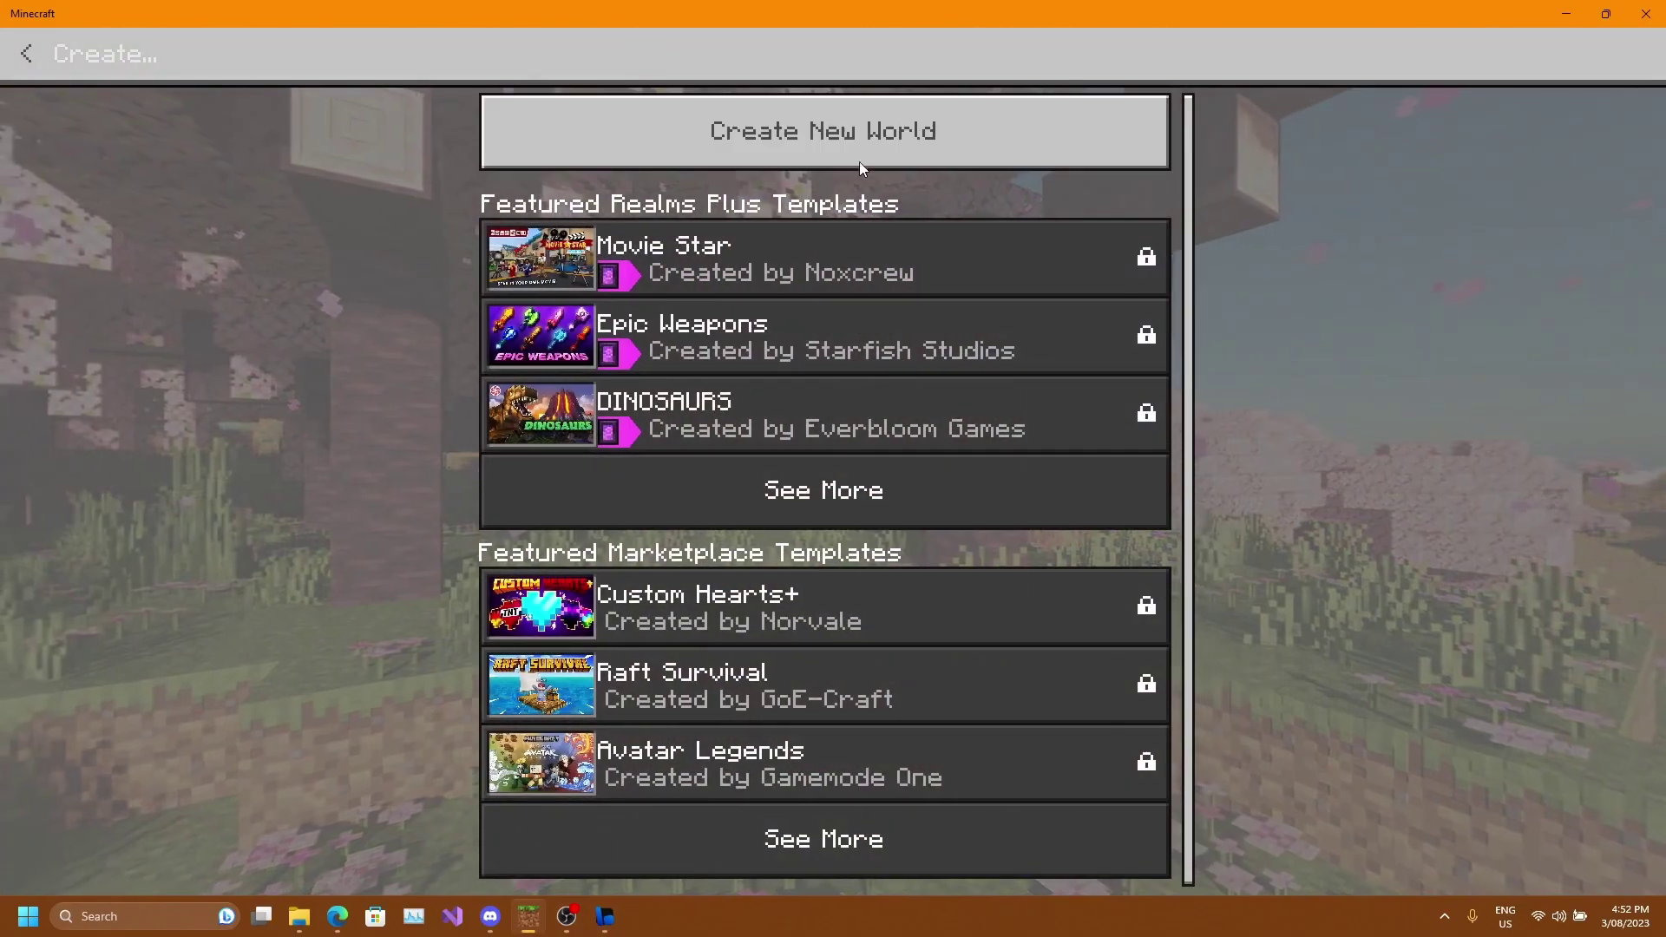
{"action": "left_click", "coordinate": [860, 159]}
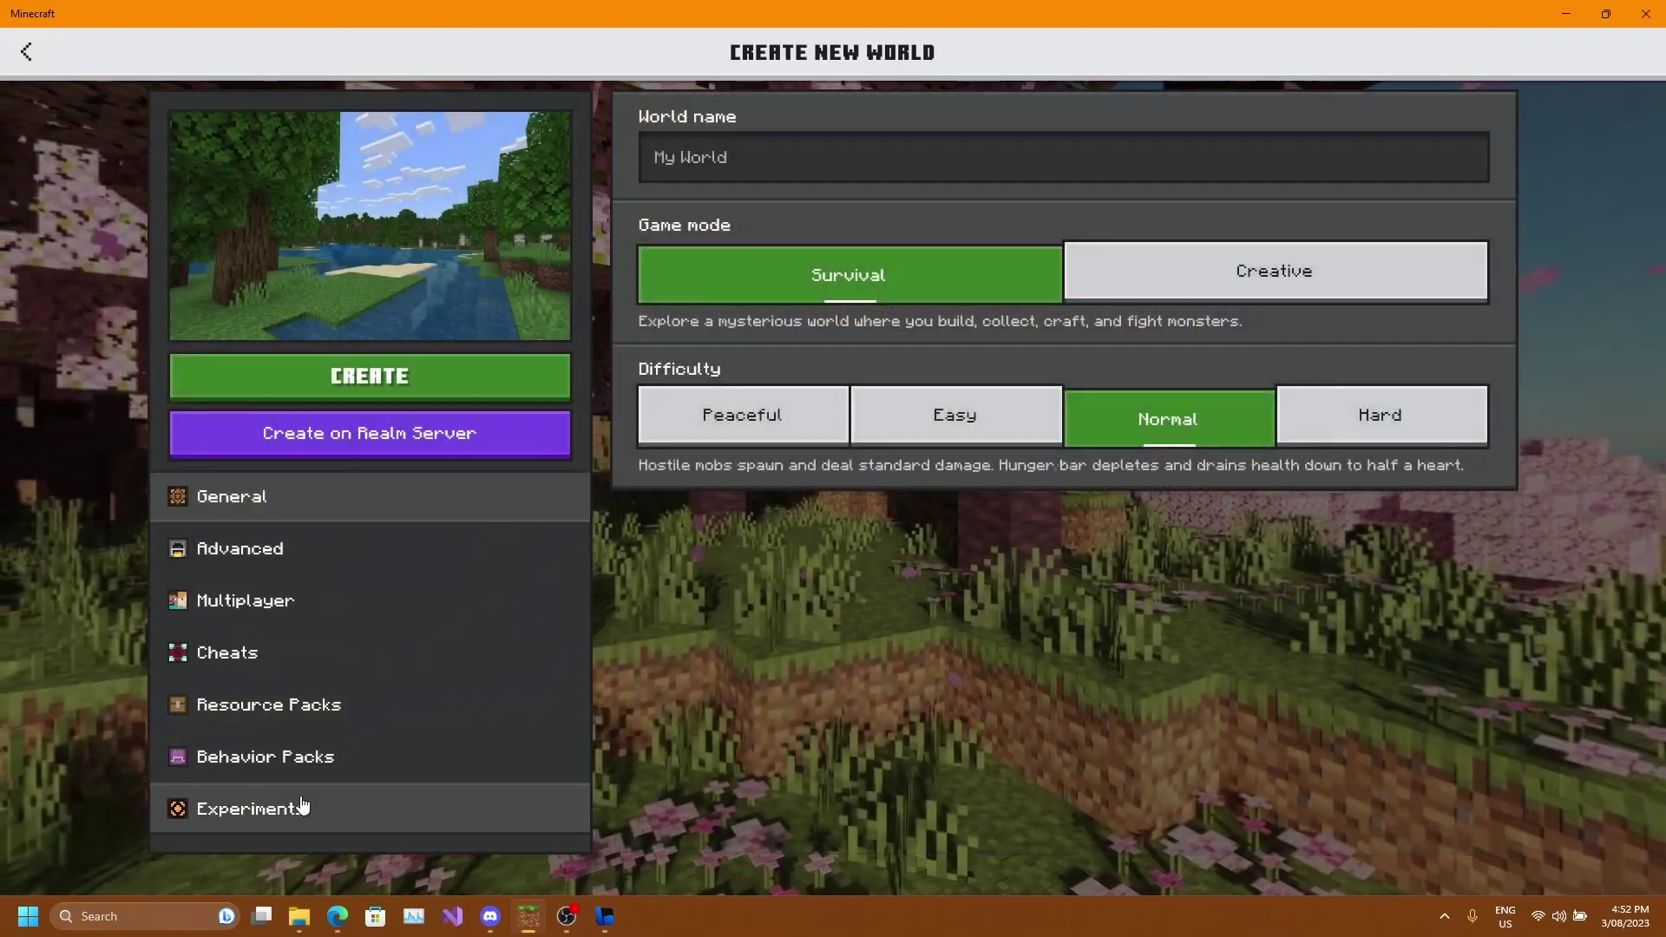
{"action": "left_click", "coordinate": [302, 807]}
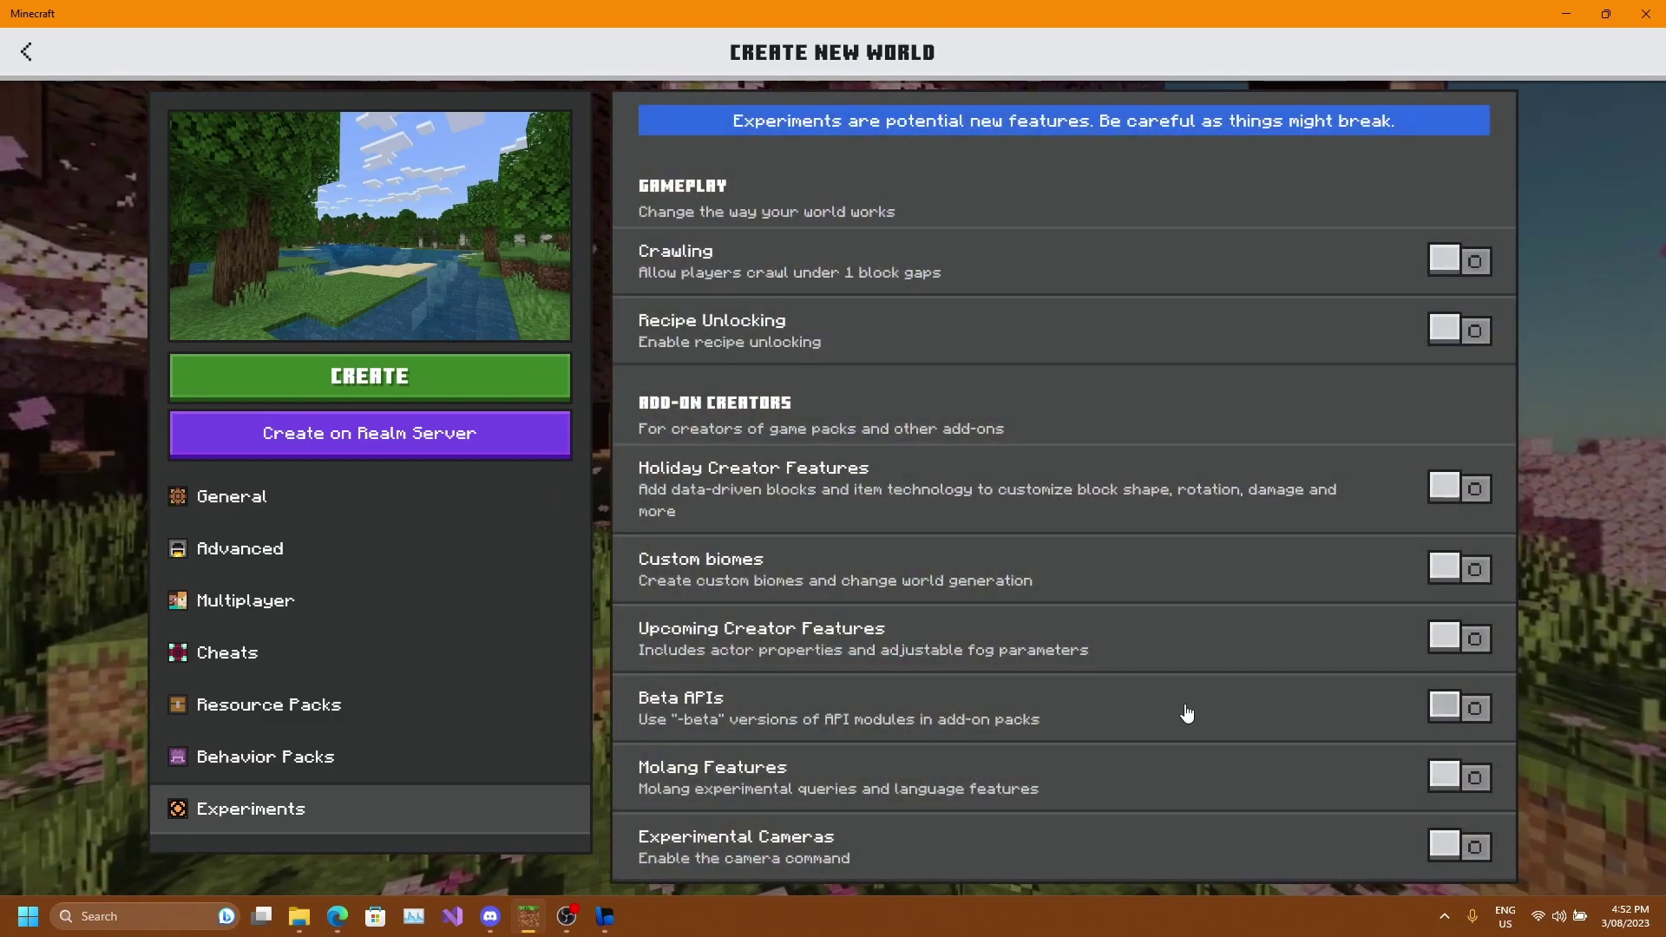
{"action": "left_click", "coordinate": [605, 913]}
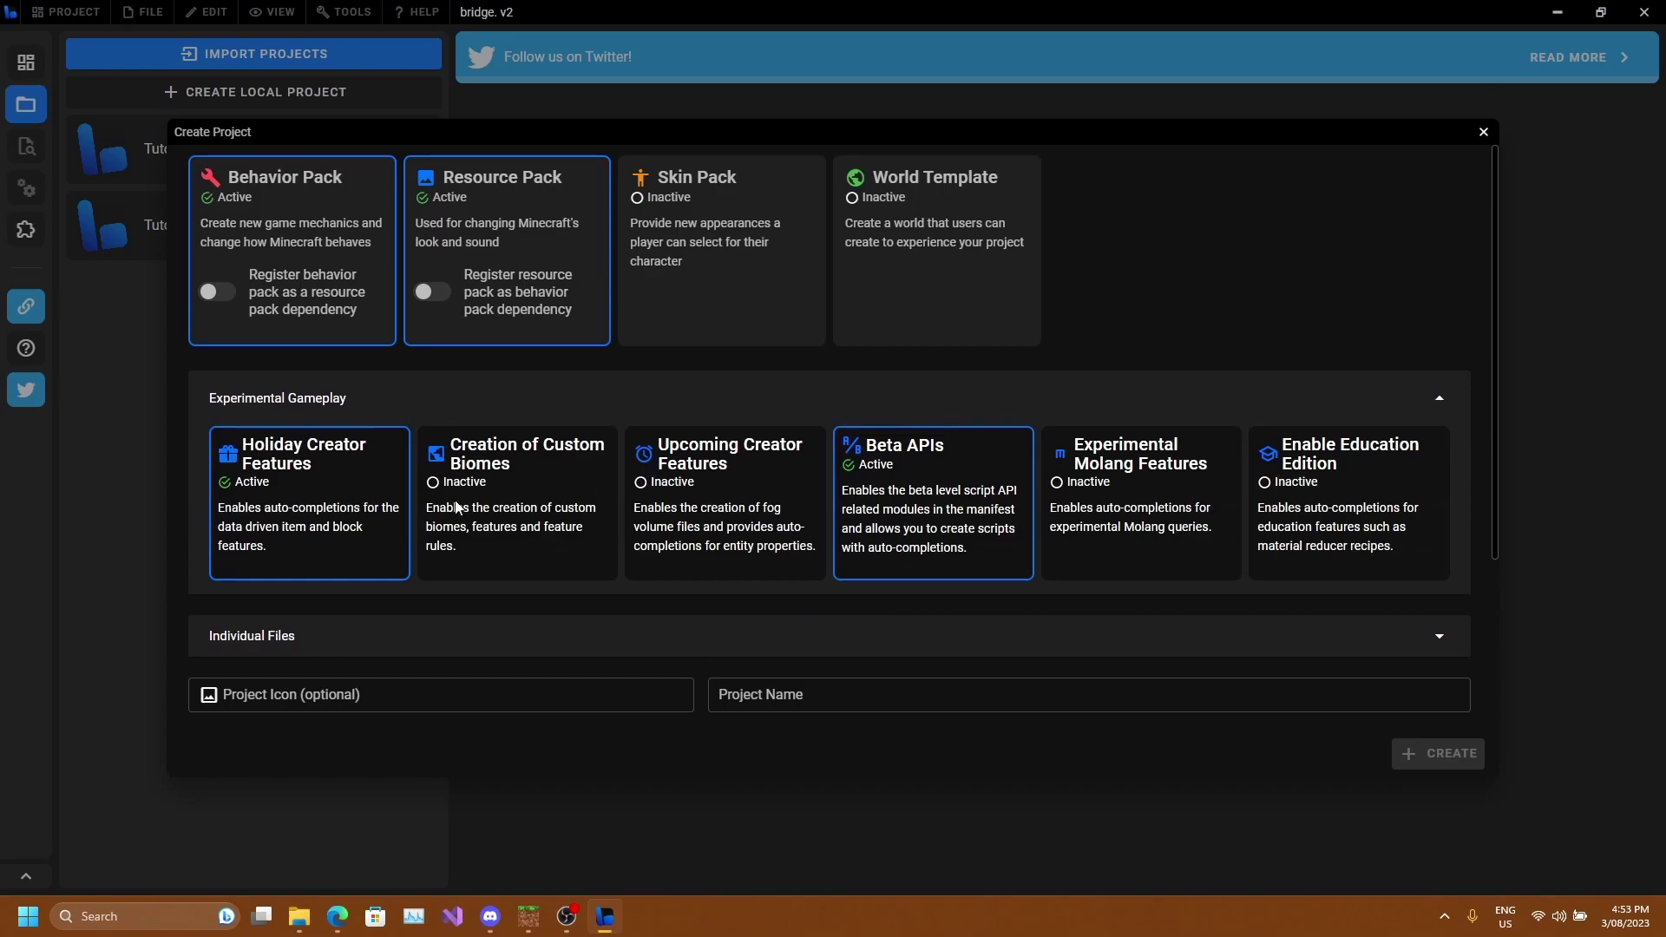
Expand Individual Files; toggle sounds.json, biomes_client.json and flipbook_textures.json off and back on.
{"action": "left_click", "coordinate": [813, 397]}
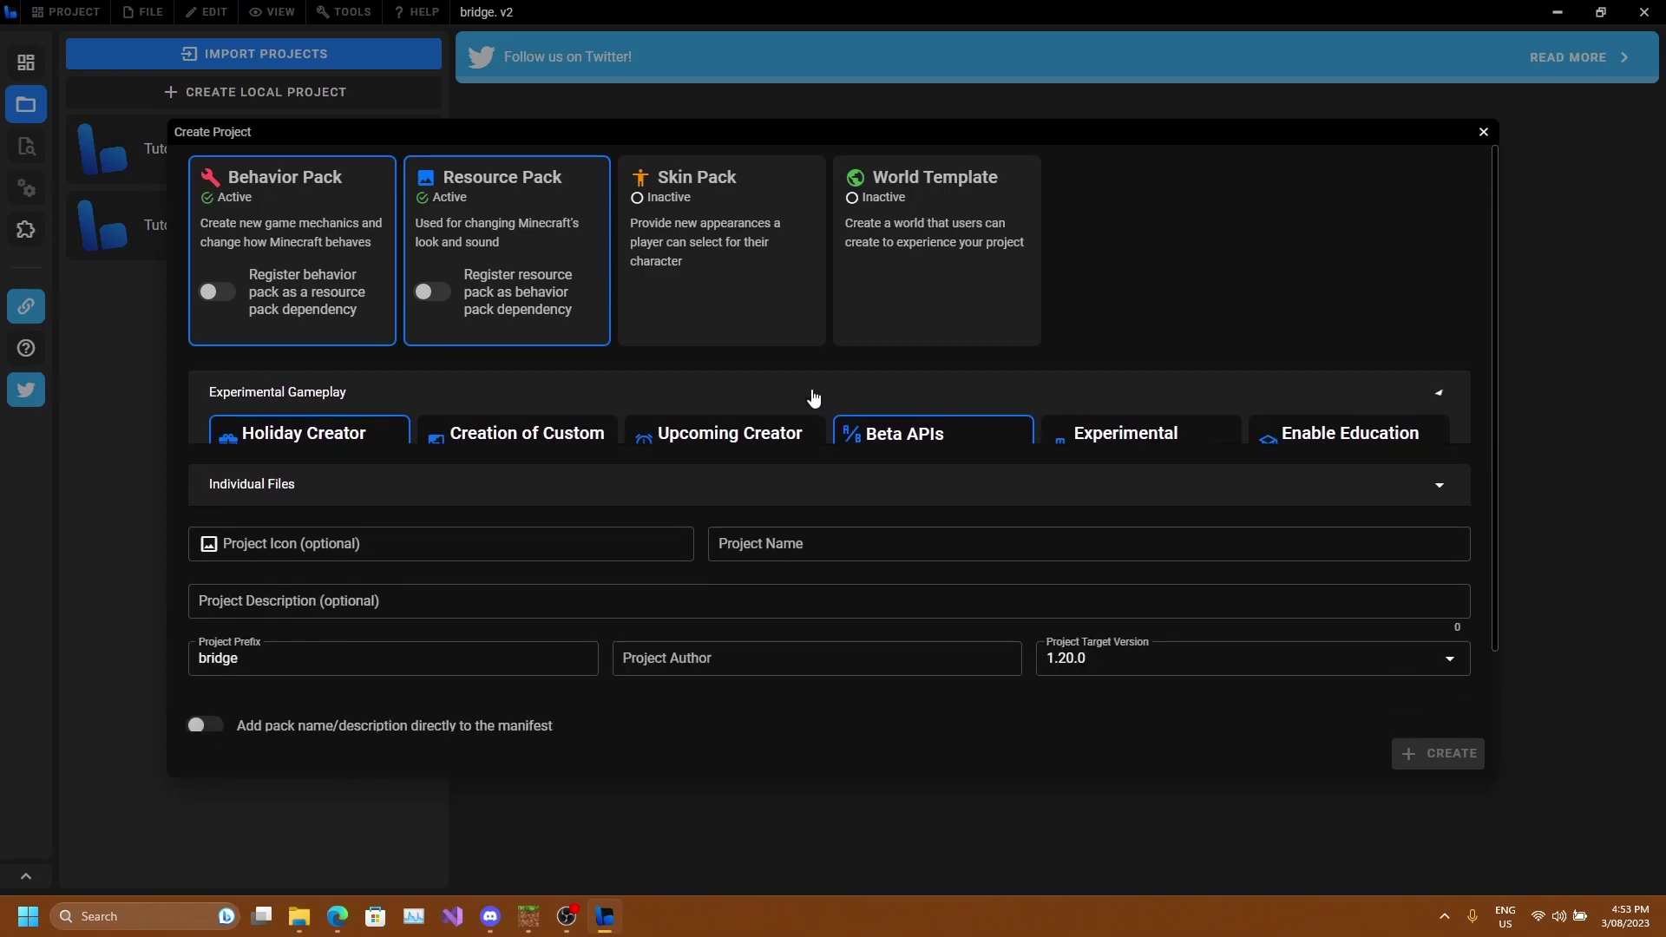
{"action": "scroll", "coordinate": [700, 461], "scroll_direction": "down", "scroll_amount": 1}
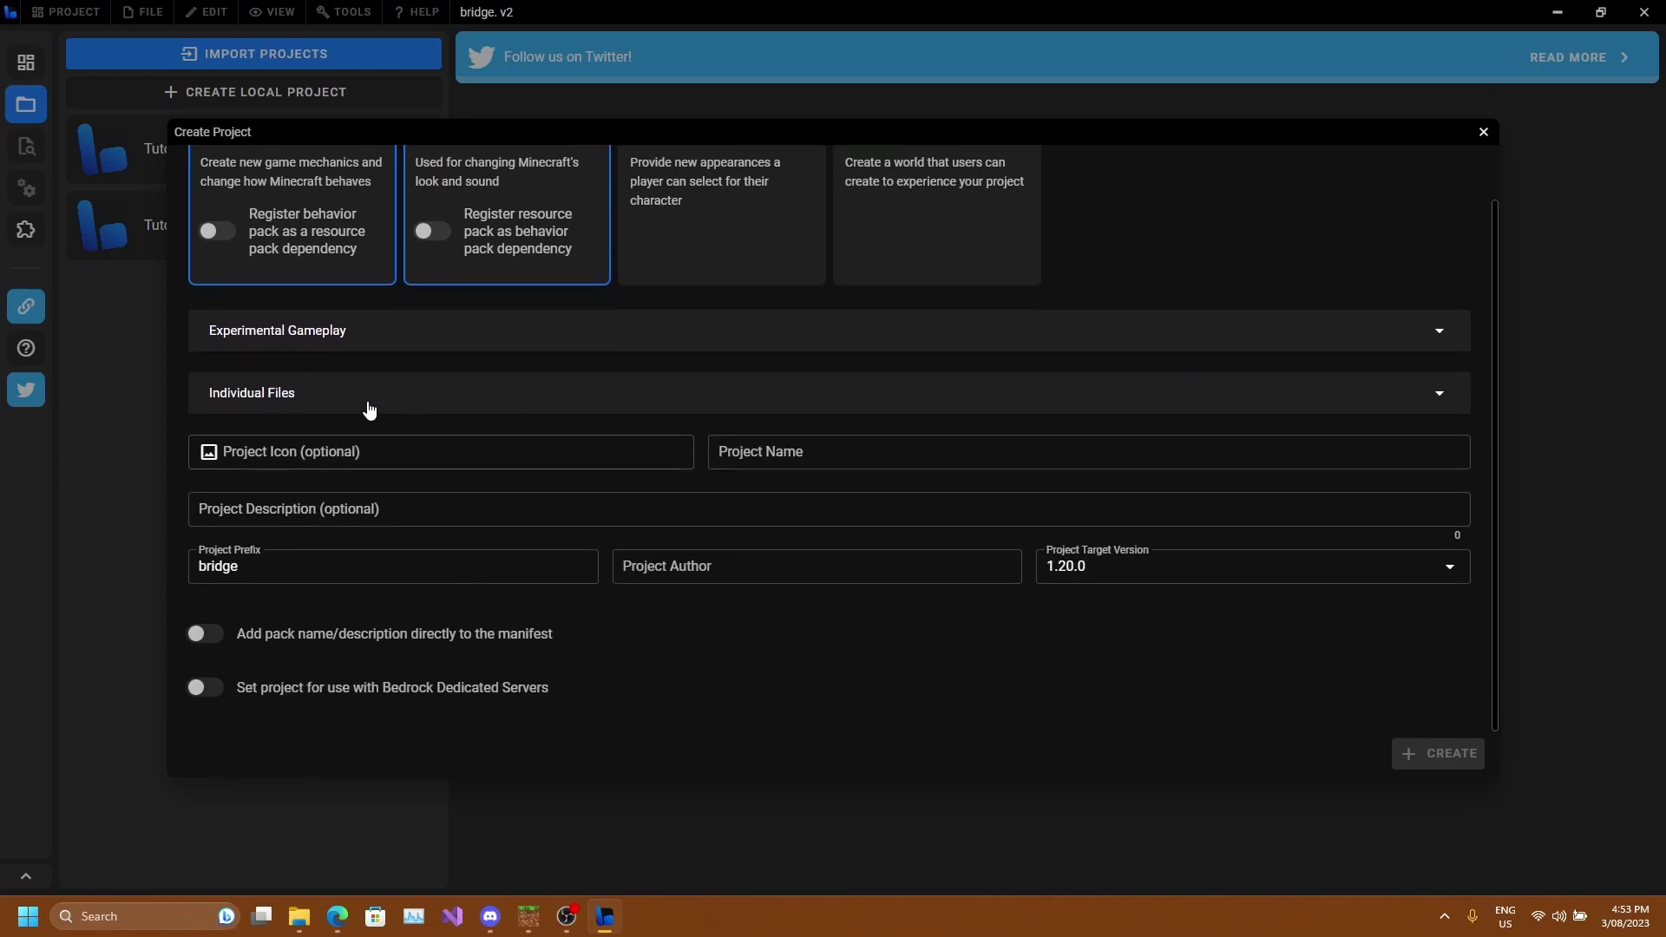
{"action": "left_click", "coordinate": [368, 409]}
{"action": "scroll", "coordinate": [404, 467], "scroll_direction": "down", "scroll_amount": 2}
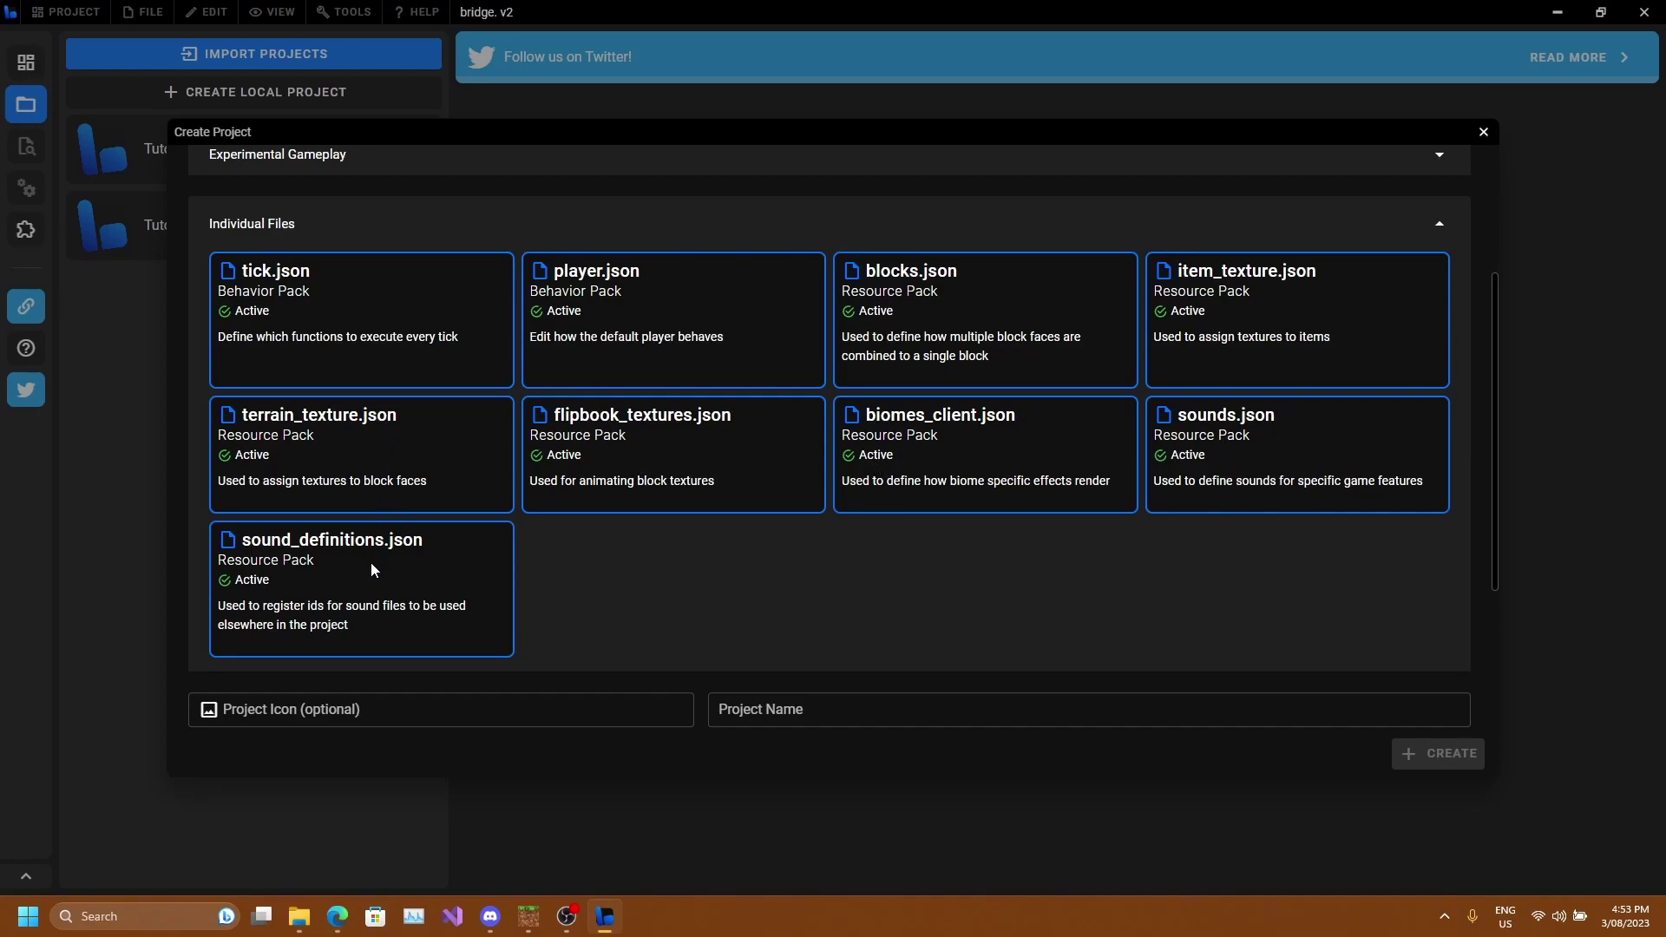
{"action": "left_click", "coordinate": [1308, 441]}
{"action": "left_click", "coordinate": [1169, 480]}
{"action": "left_click", "coordinate": [903, 449]}
{"action": "left_click", "coordinate": [778, 457]}
{"action": "left_click", "coordinate": [777, 458]}
{"action": "left_click", "coordinate": [847, 446]}
Set player.json to Inactive in the Individual Files list.
{"action": "scroll", "coordinate": [431, 468], "scroll_direction": "up", "scroll_amount": 3}
{"action": "scroll", "coordinate": [740, 476], "scroll_direction": "down", "scroll_amount": 6}
{"action": "scroll", "coordinate": [686, 373], "scroll_direction": "up", "scroll_amount": 1}
{"action": "scroll", "coordinate": [647, 429], "scroll_direction": "up", "scroll_amount": 3}
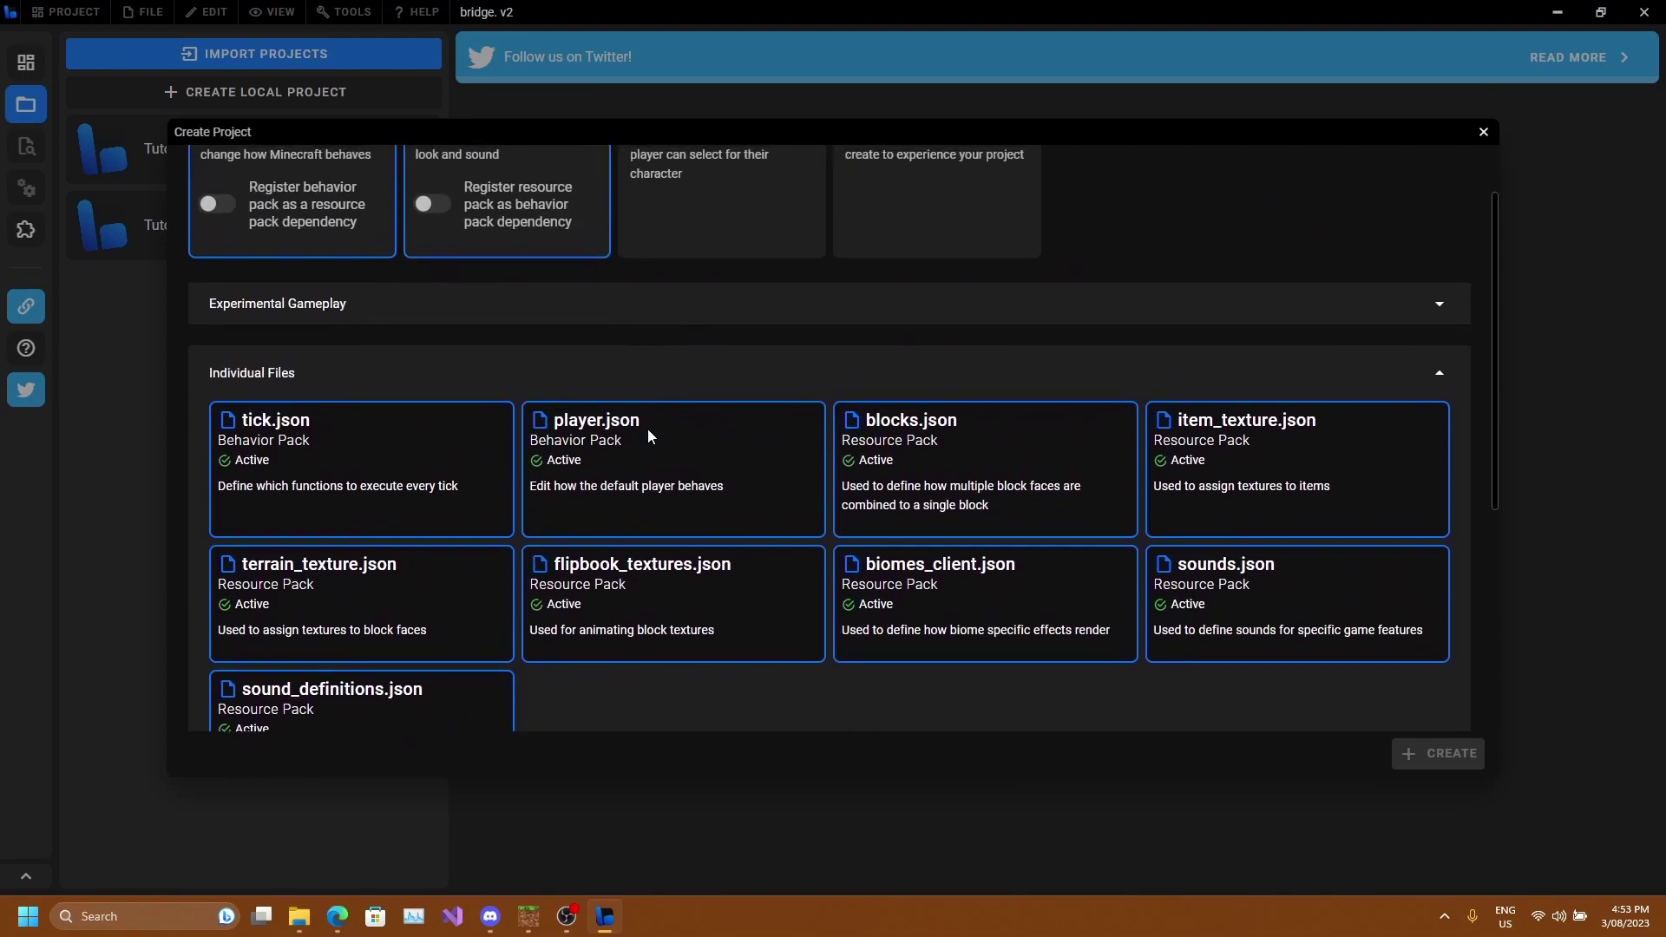
{"action": "scroll", "coordinate": [647, 436], "scroll_direction": "down", "scroll_amount": 2}
{"action": "scroll", "coordinate": [647, 435], "scroll_direction": "up", "scroll_amount": 1}
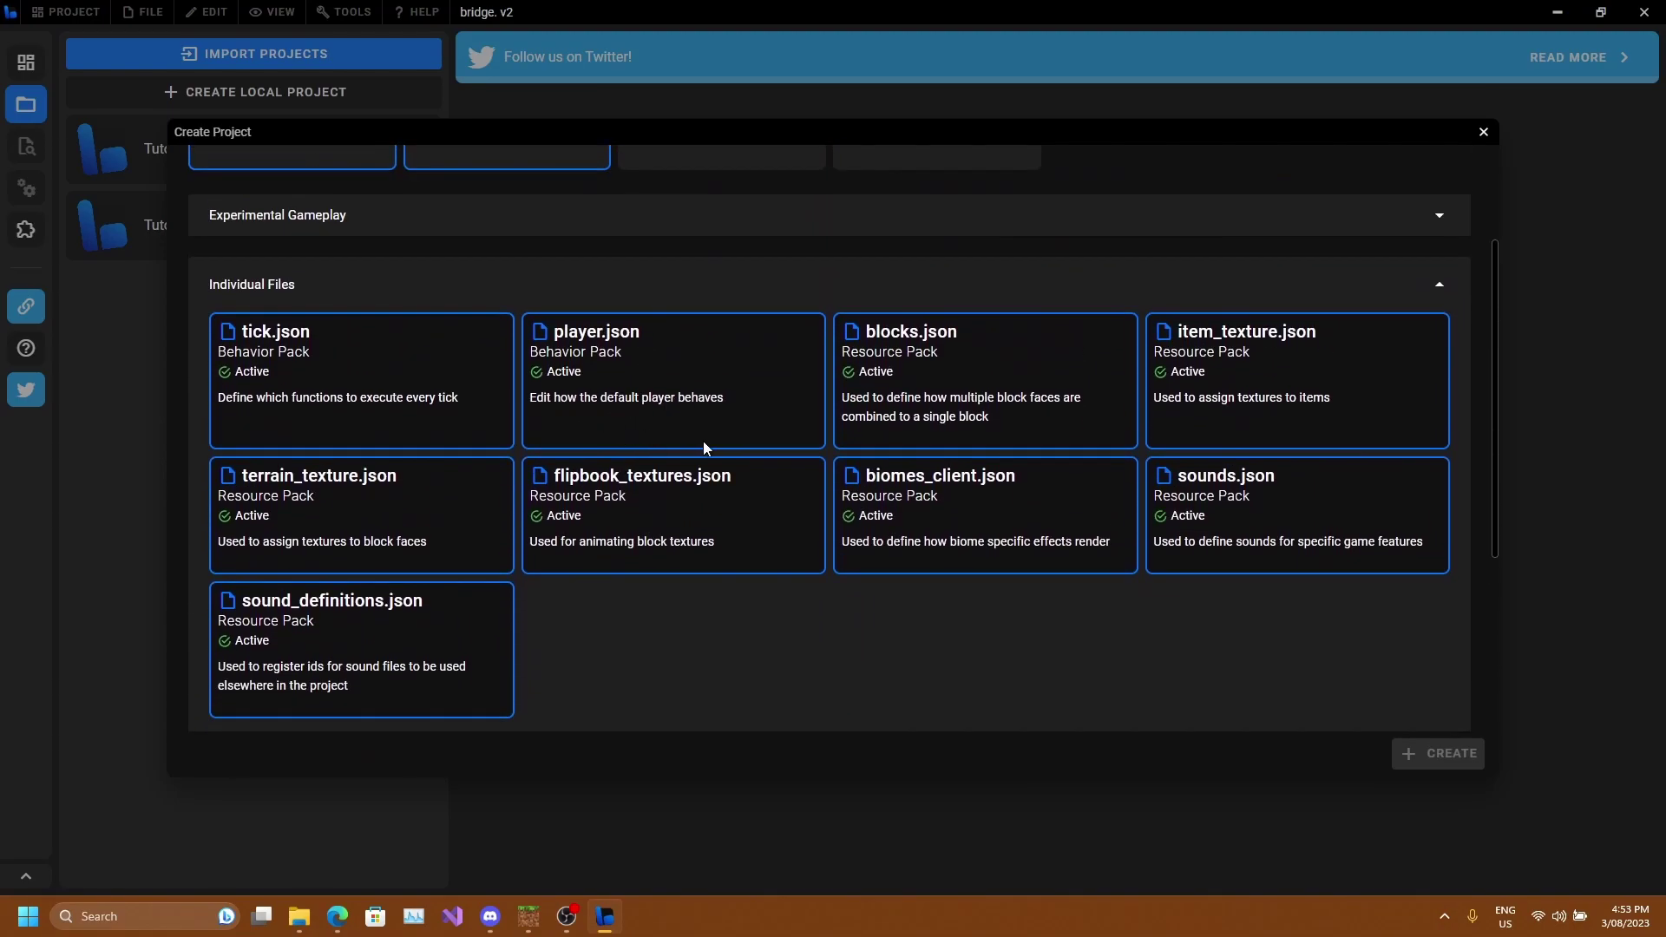
{"action": "left_click", "coordinate": [651, 276]}
{"action": "left_click", "coordinate": [629, 394]}
{"action": "scroll", "coordinate": [616, 434], "scroll_direction": "down", "scroll_amount": 1}
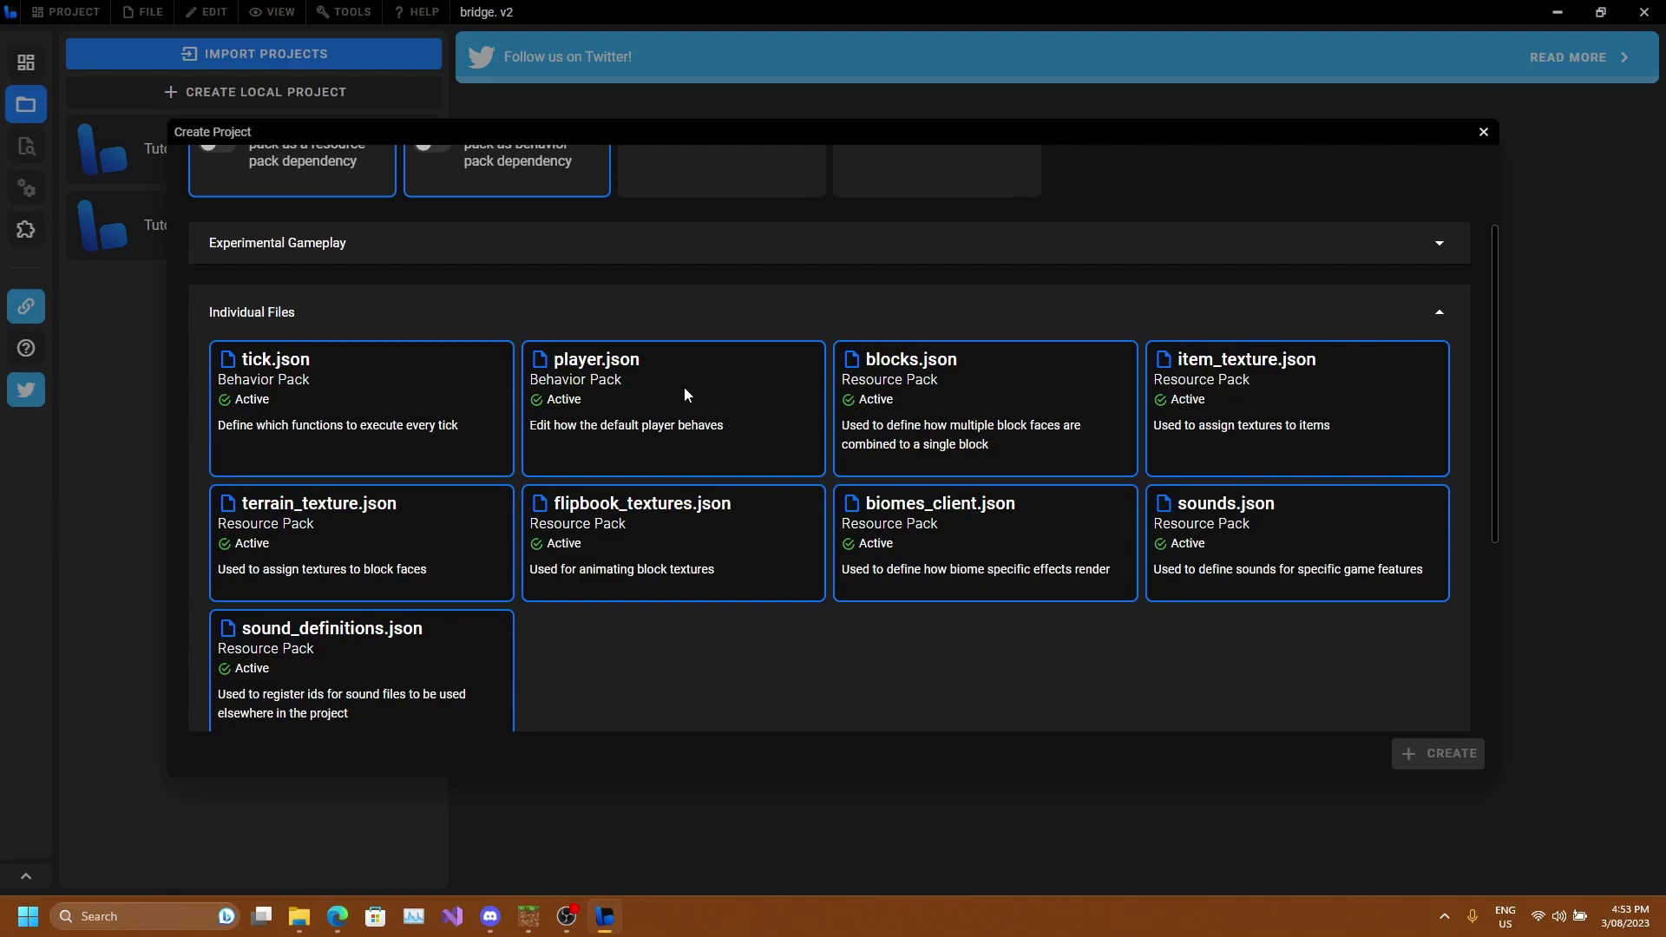
{"action": "left_click", "coordinate": [650, 412]}
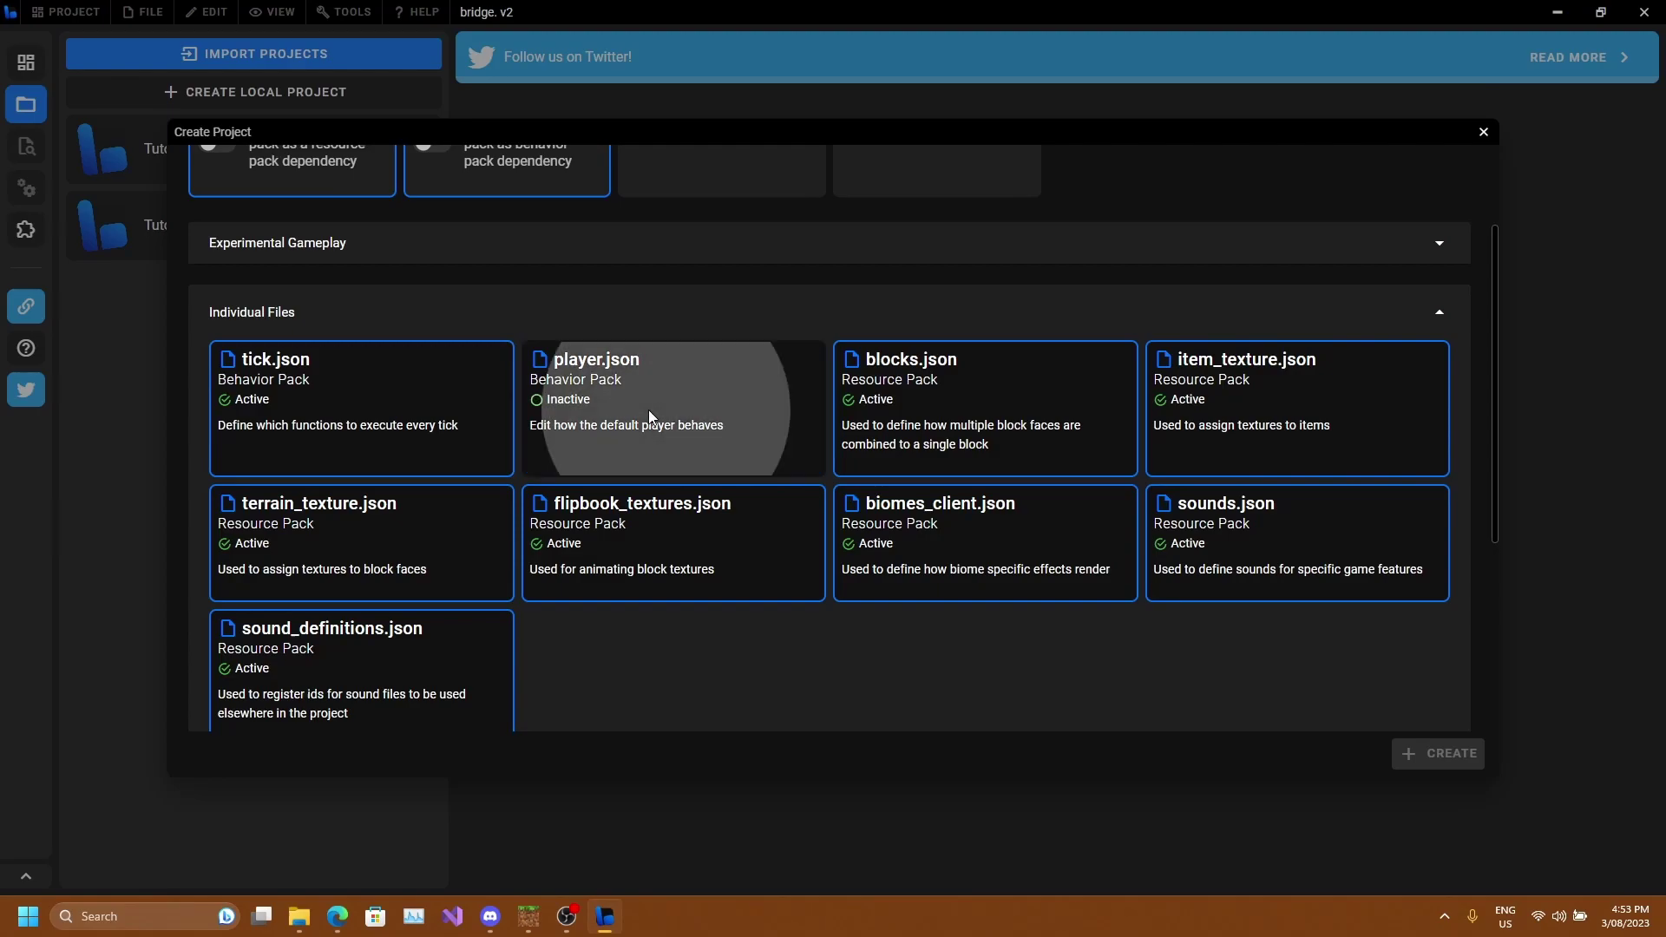
Leave the project icon empty and name the project 'Addon Tutorial'.
{"action": "left_click", "coordinate": [444, 323]}
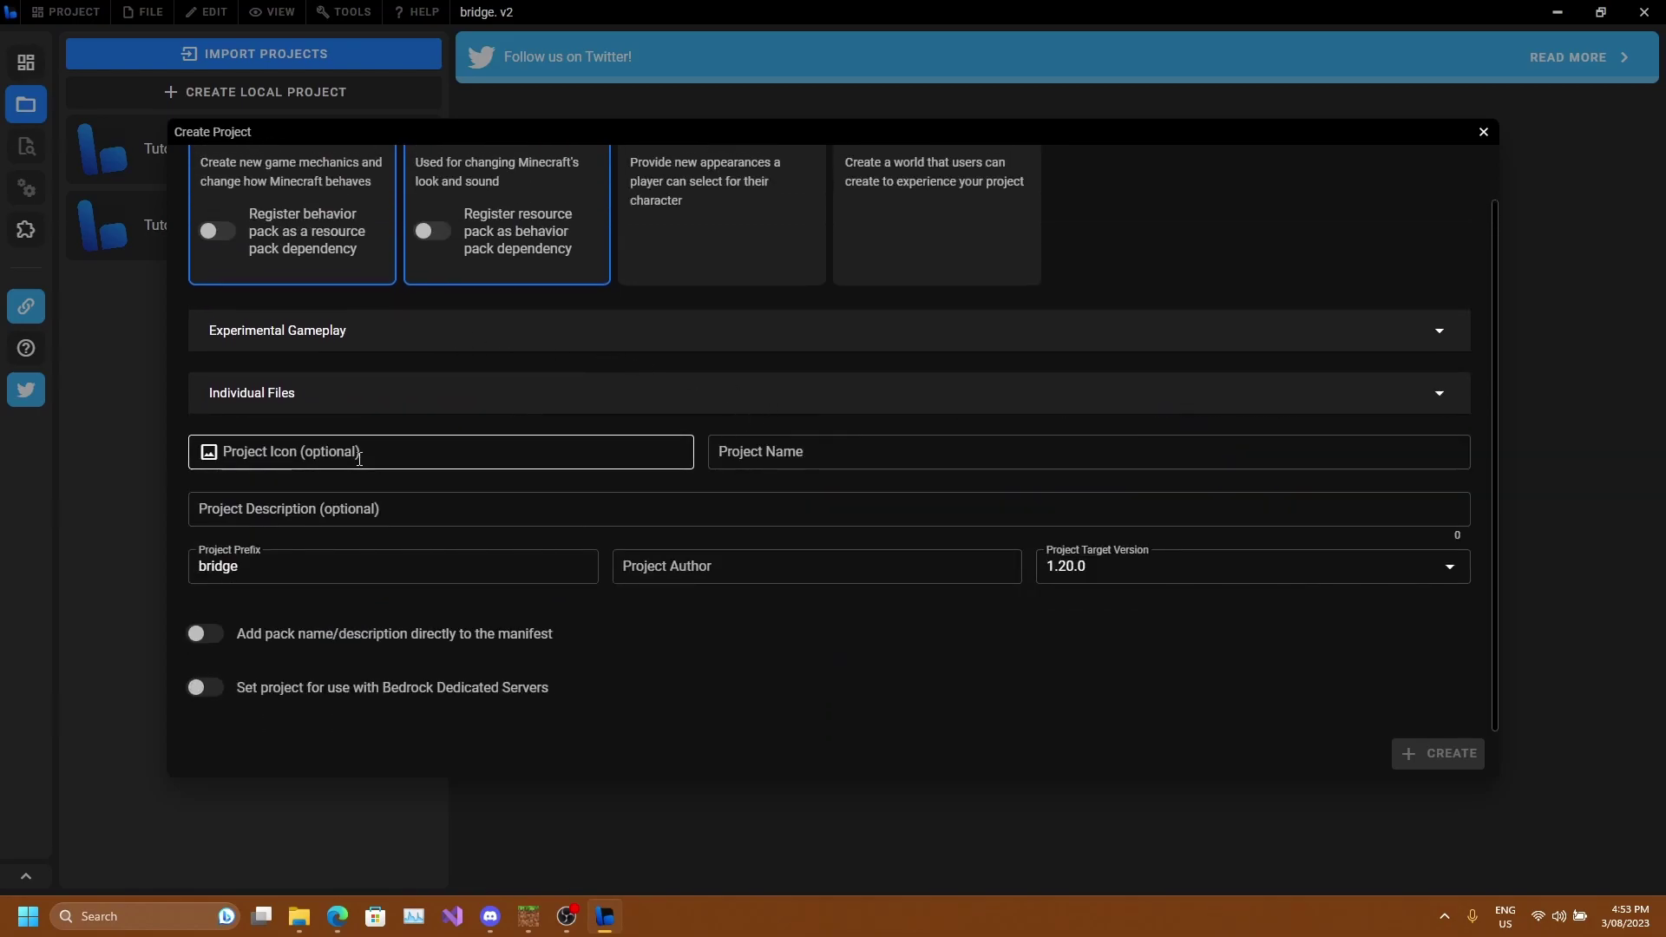
{"action": "left_click", "coordinate": [340, 461]}
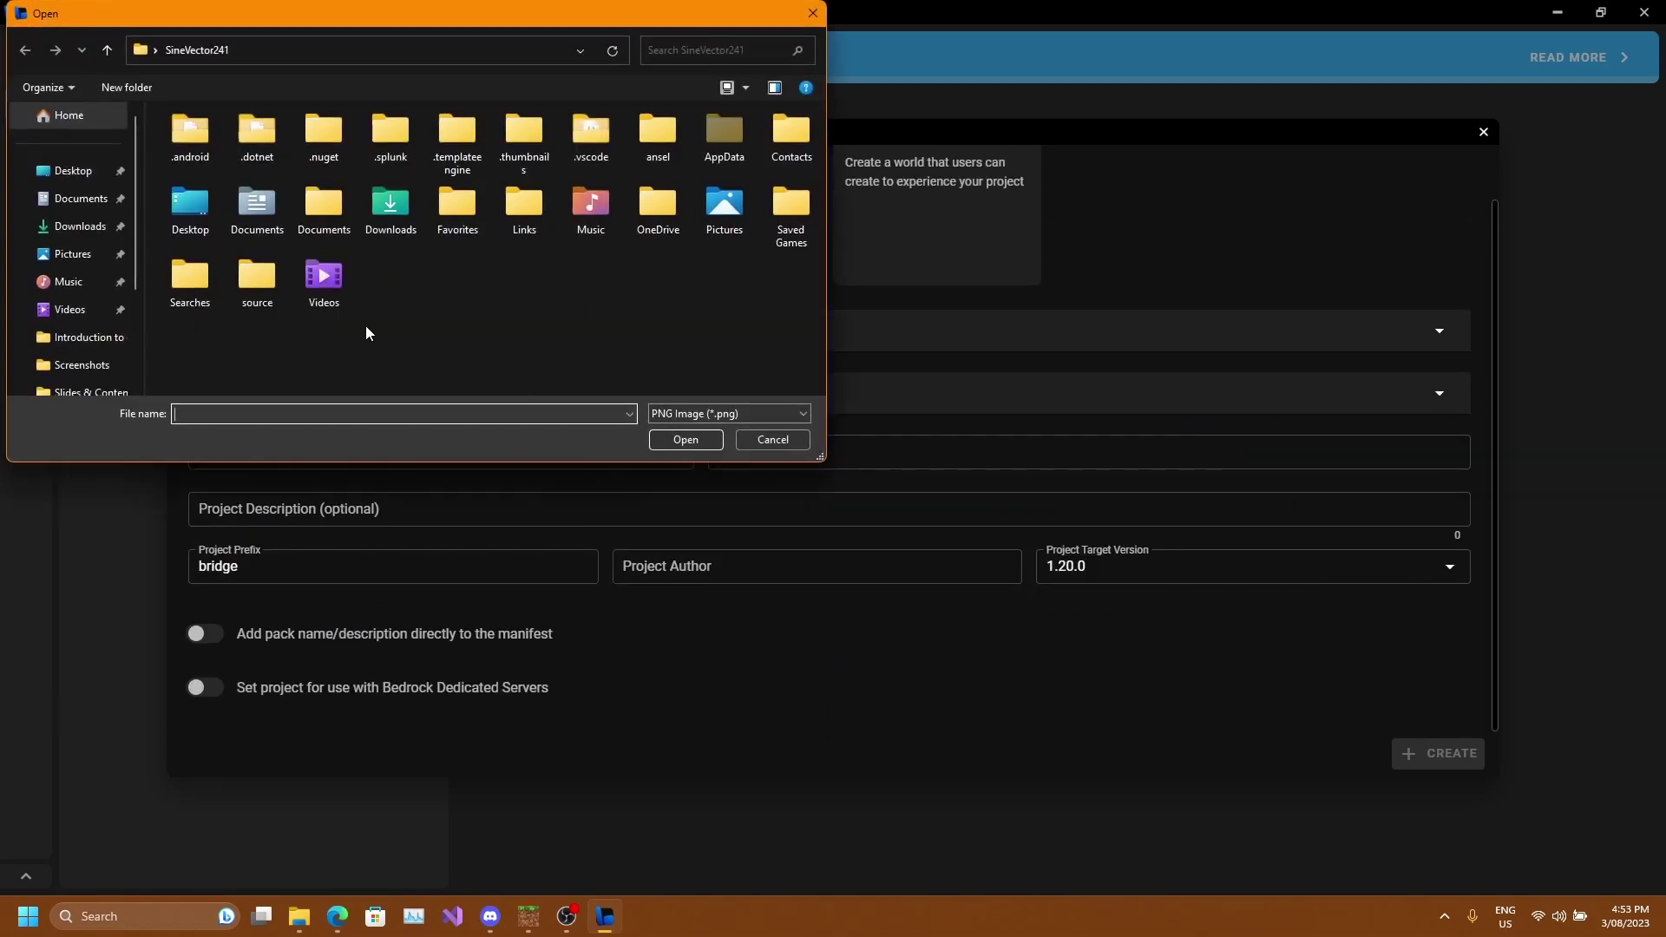
{"action": "left_click", "coordinate": [786, 438]}
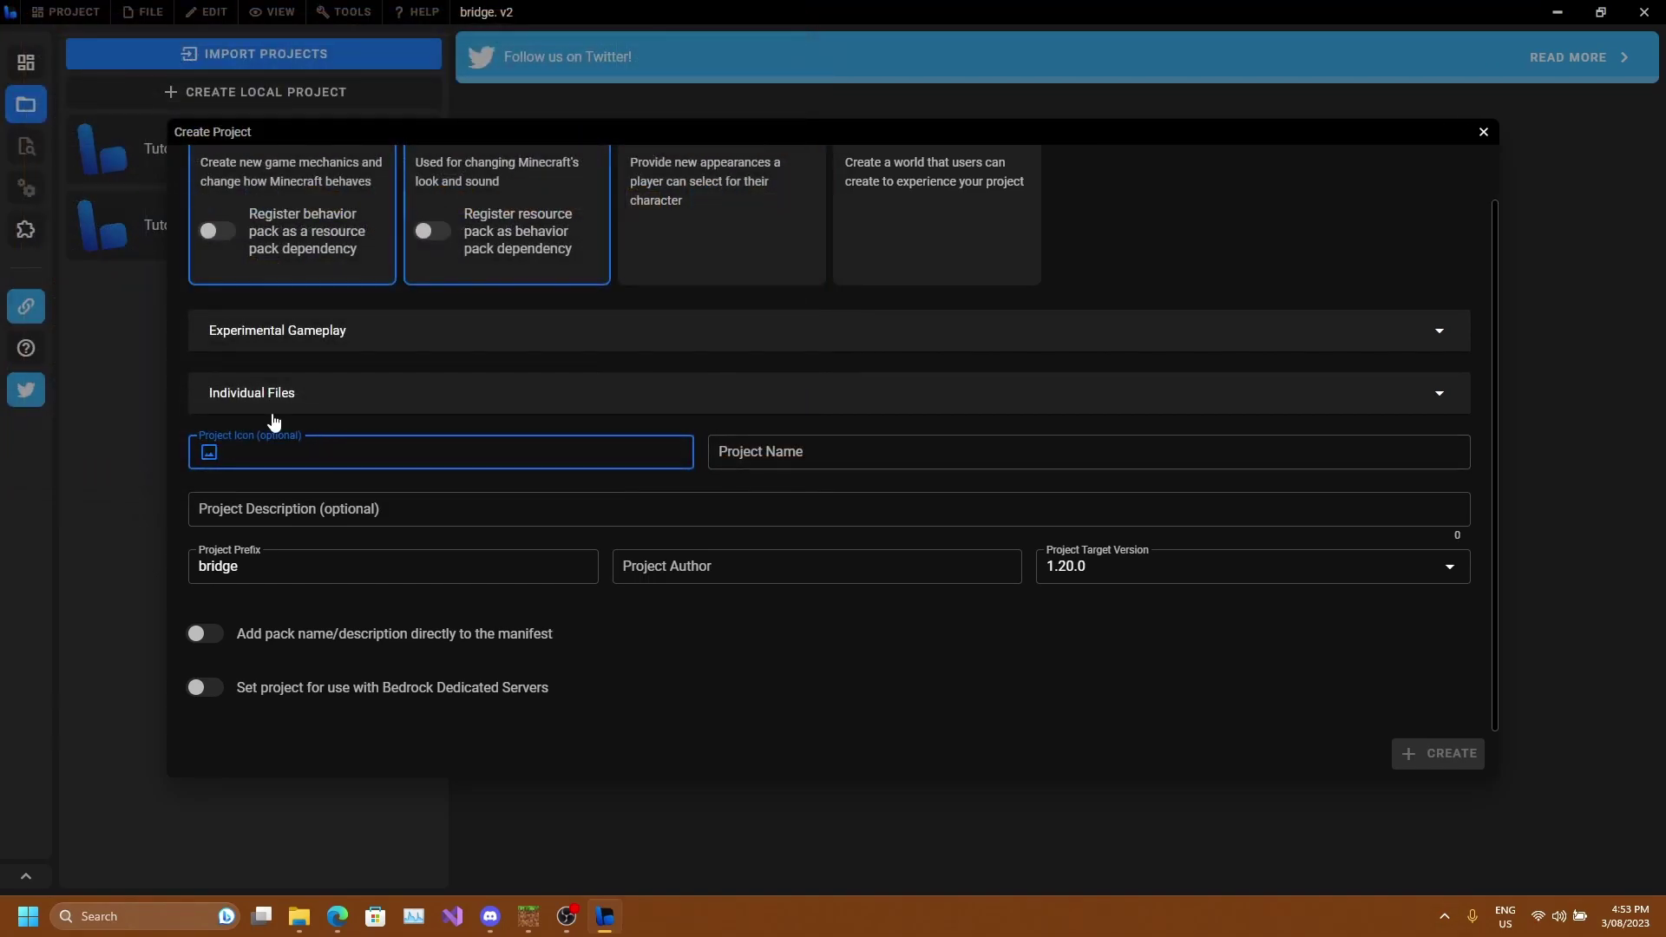
{"action": "left_click", "coordinate": [302, 419]}
{"action": "left_click", "coordinate": [872, 463]}
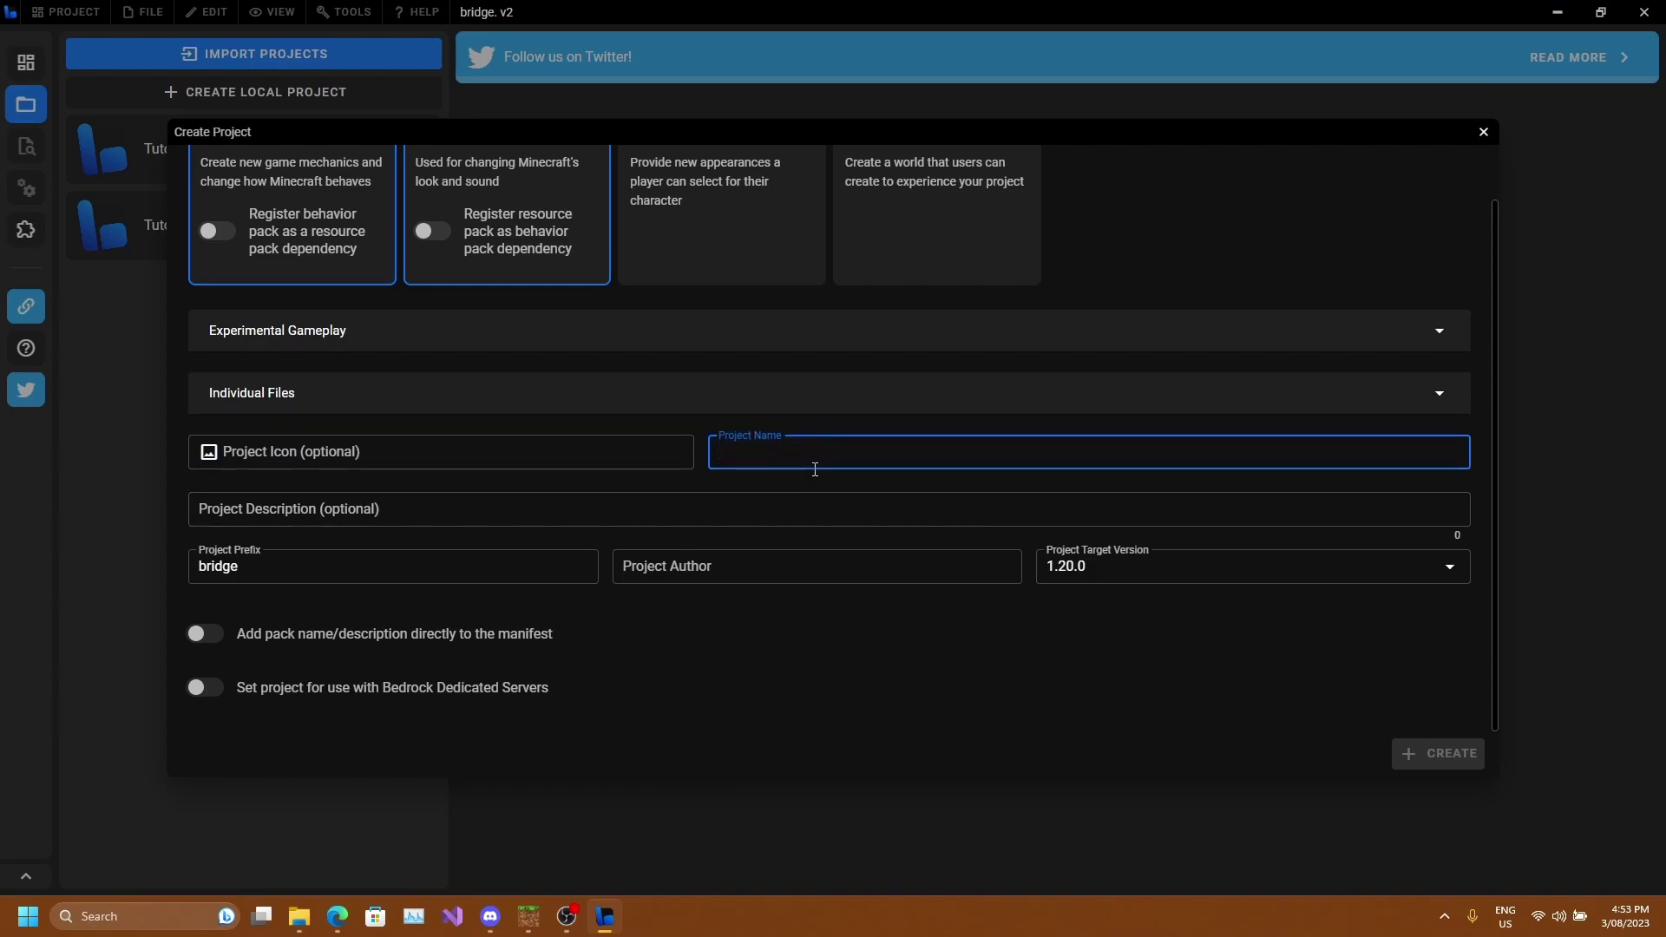
{"action": "type", "text": "Addon Tutorial"}
{"action": "left_click", "coordinate": [846, 514]}
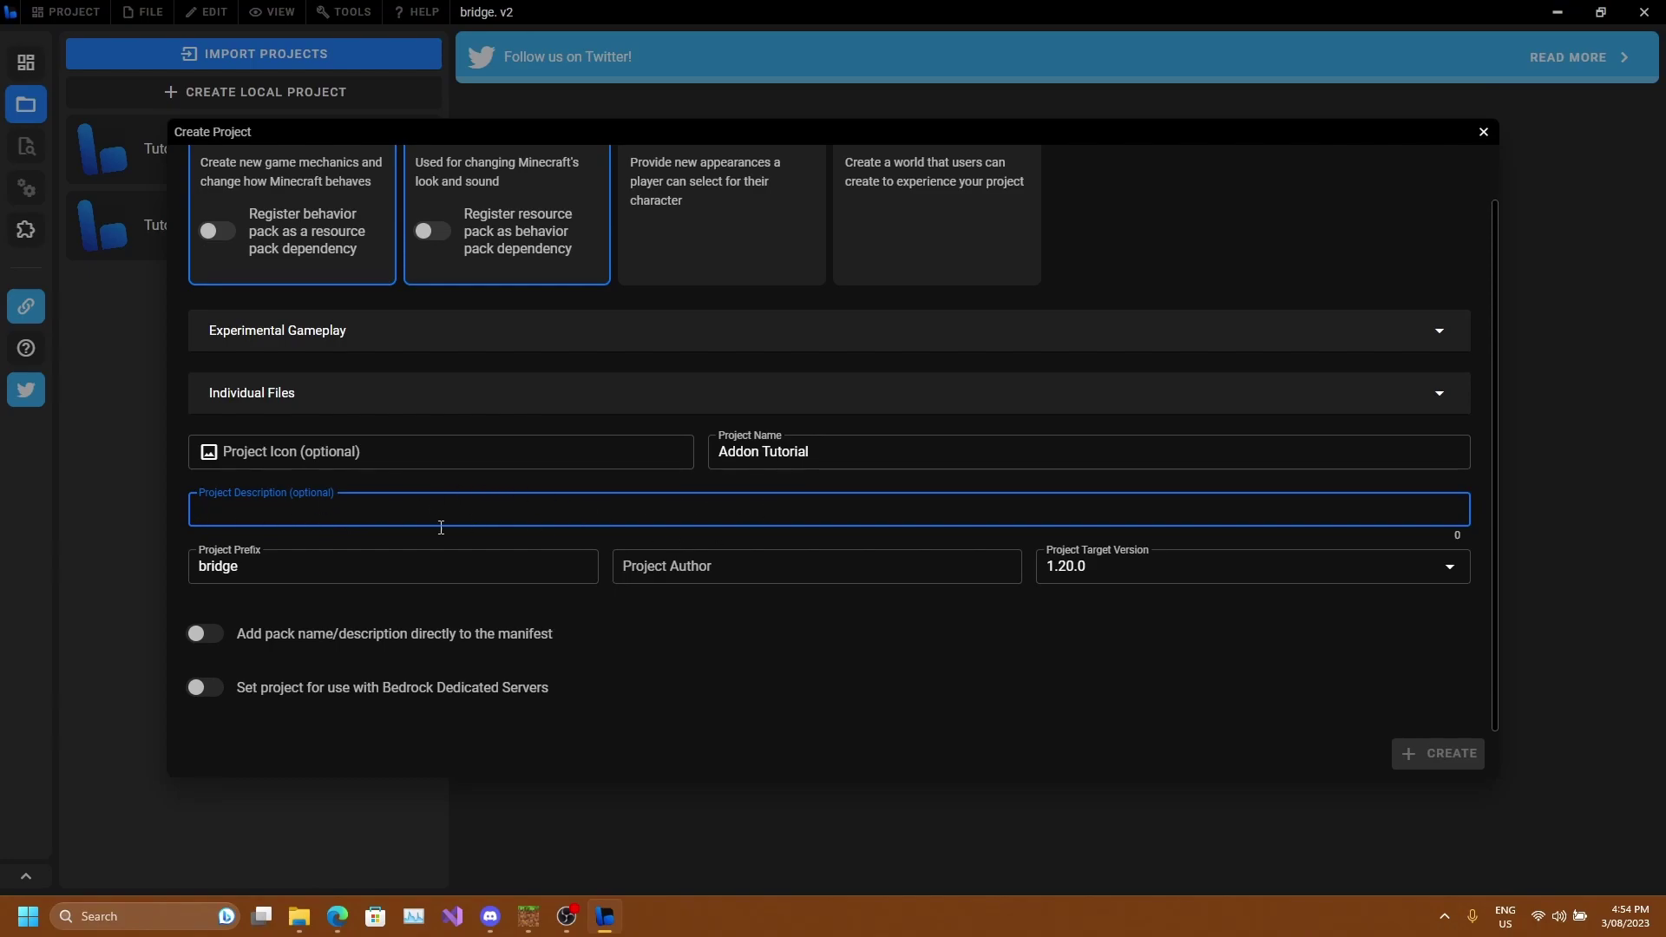
Enter the description 'Addon tutorial pack.' and fill in the author's name.
{"action": "left_click", "coordinate": [476, 529]}
{"action": "left_click", "coordinate": [727, 512]}
{"action": "type", "text": "Addon tutorial pack."}
{"action": "left_click", "coordinate": [721, 581]}
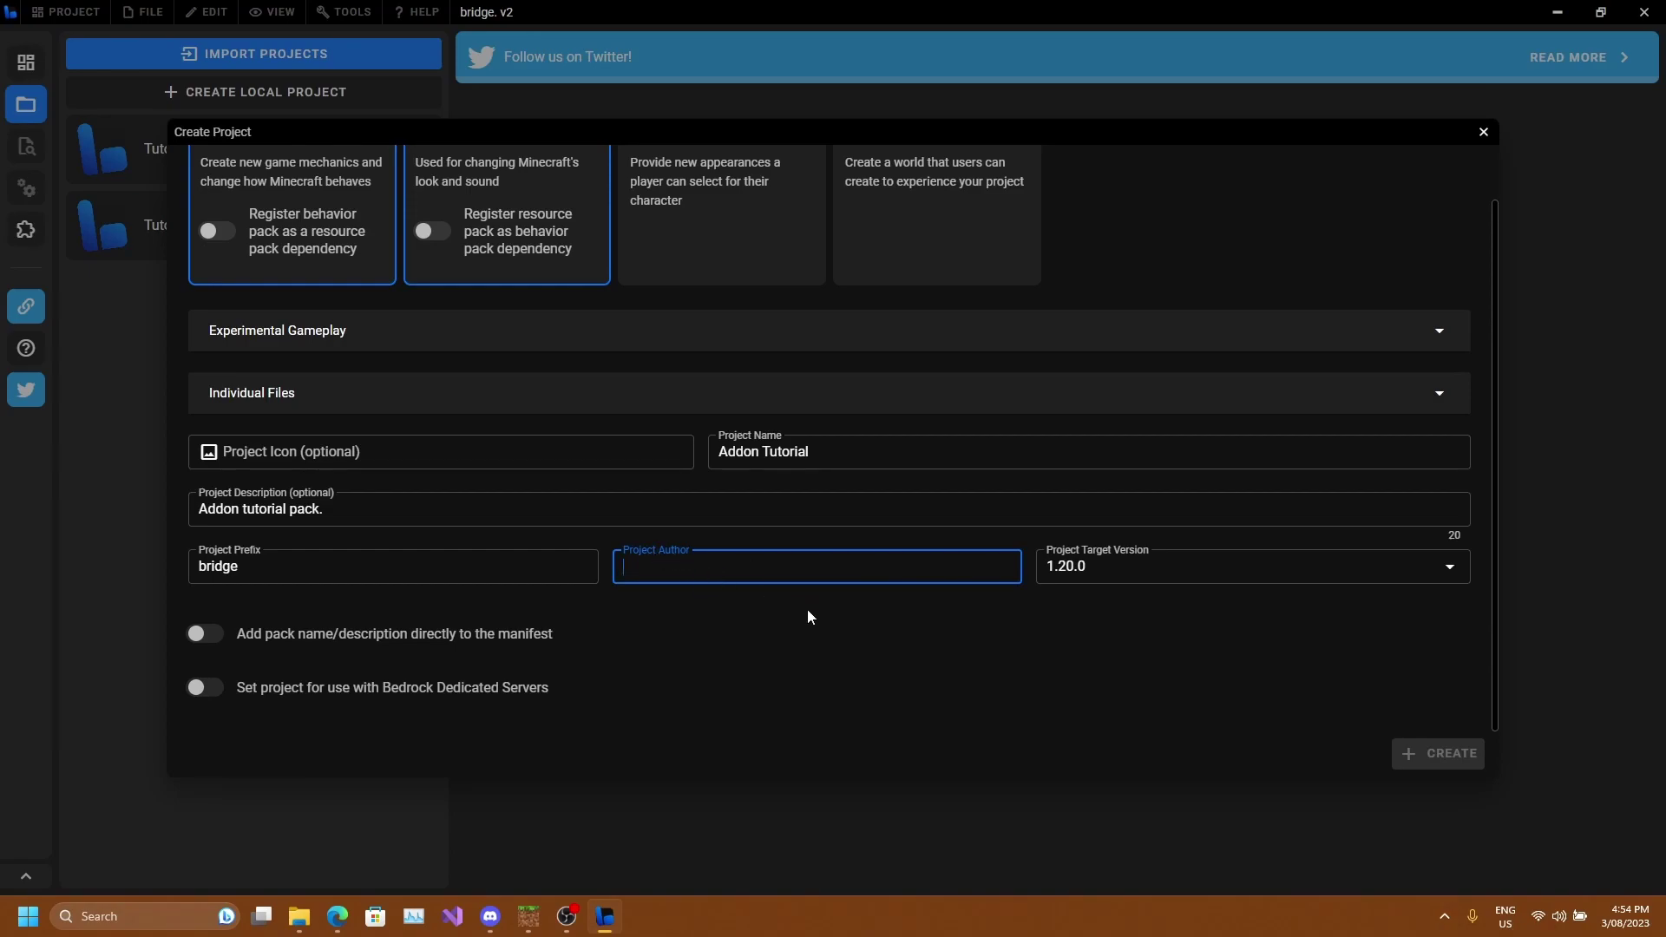
{"action": "type", "text": "SineV"}
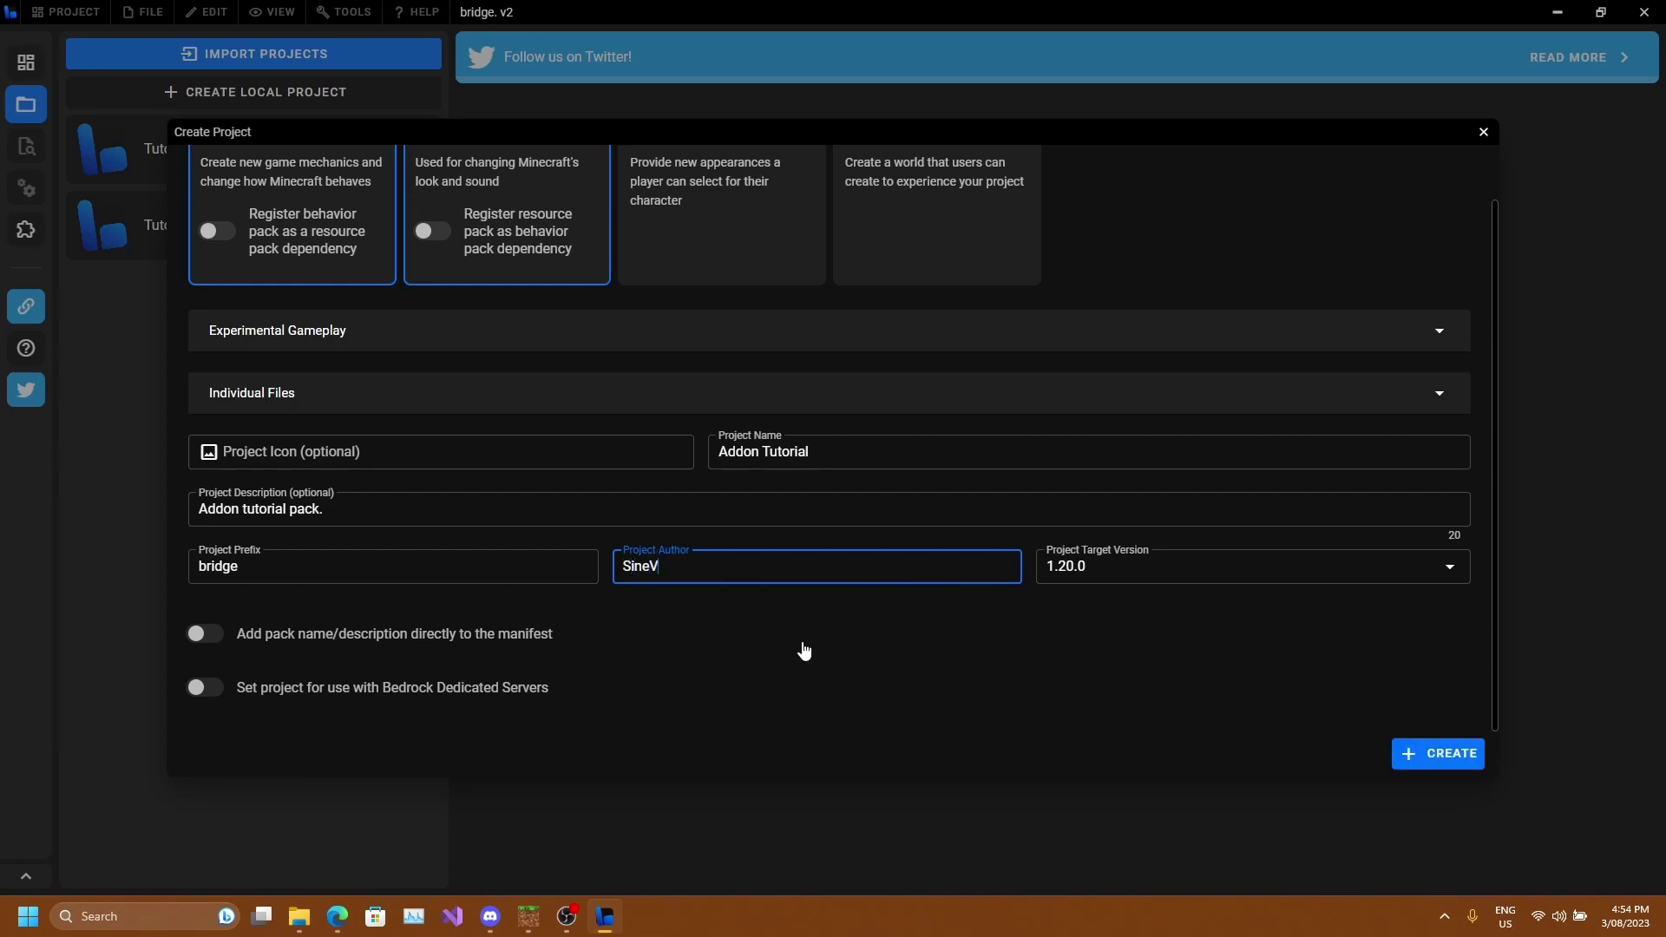
{"action": "type", "text": "ector241"}
{"action": "left_click_drag", "start_coordinate": [778, 565], "coordinate": [455, 573]}
{"action": "left_click", "coordinate": [778, 565]}
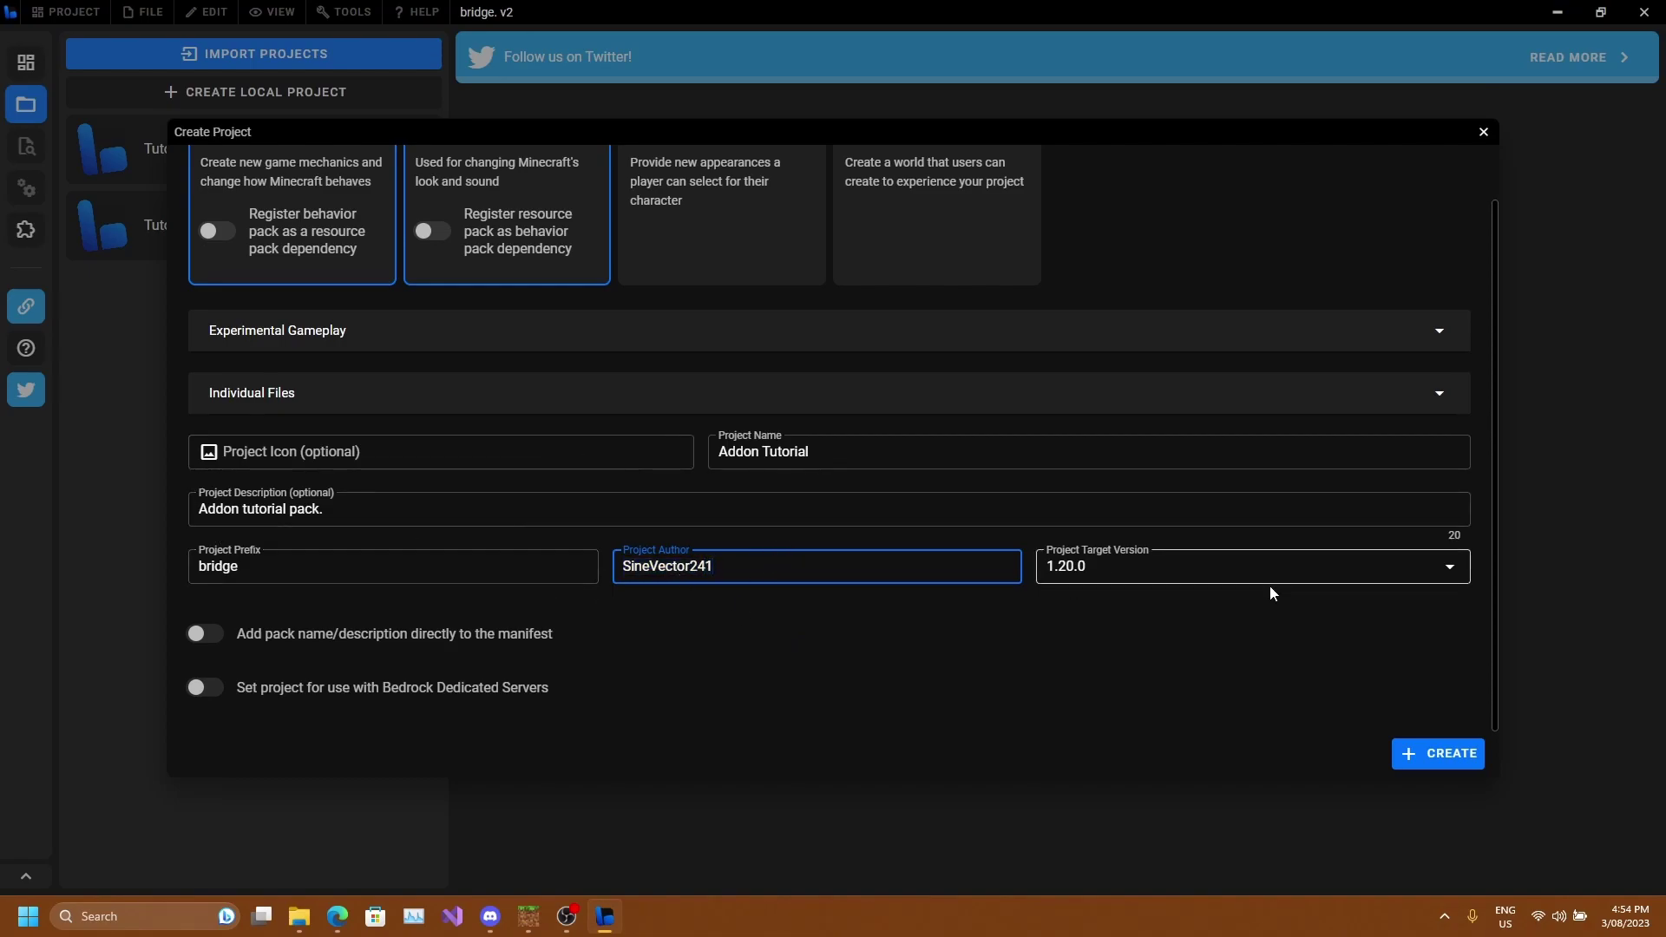
Browse the target Minecraft version list and pick 1.19.0.
{"action": "left_click", "coordinate": [1213, 569]}
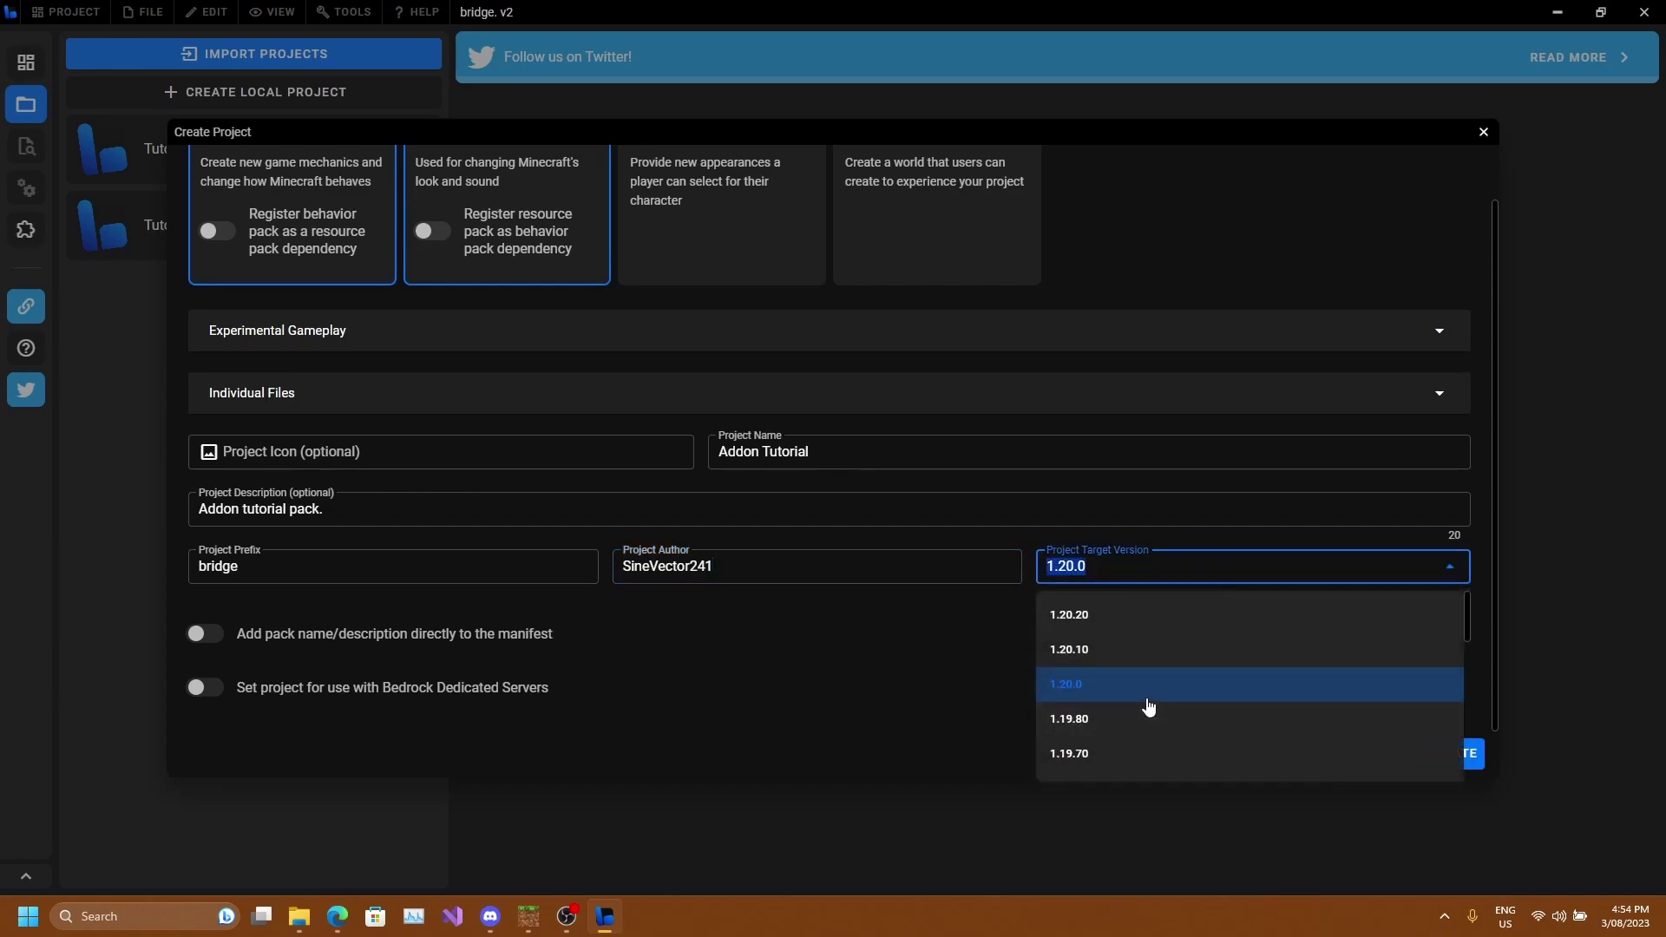
{"action": "scroll", "coordinate": [1187, 656], "scroll_direction": "down", "scroll_amount": 1}
{"action": "scroll", "coordinate": [1176, 651], "scroll_direction": "down", "scroll_amount": 1}
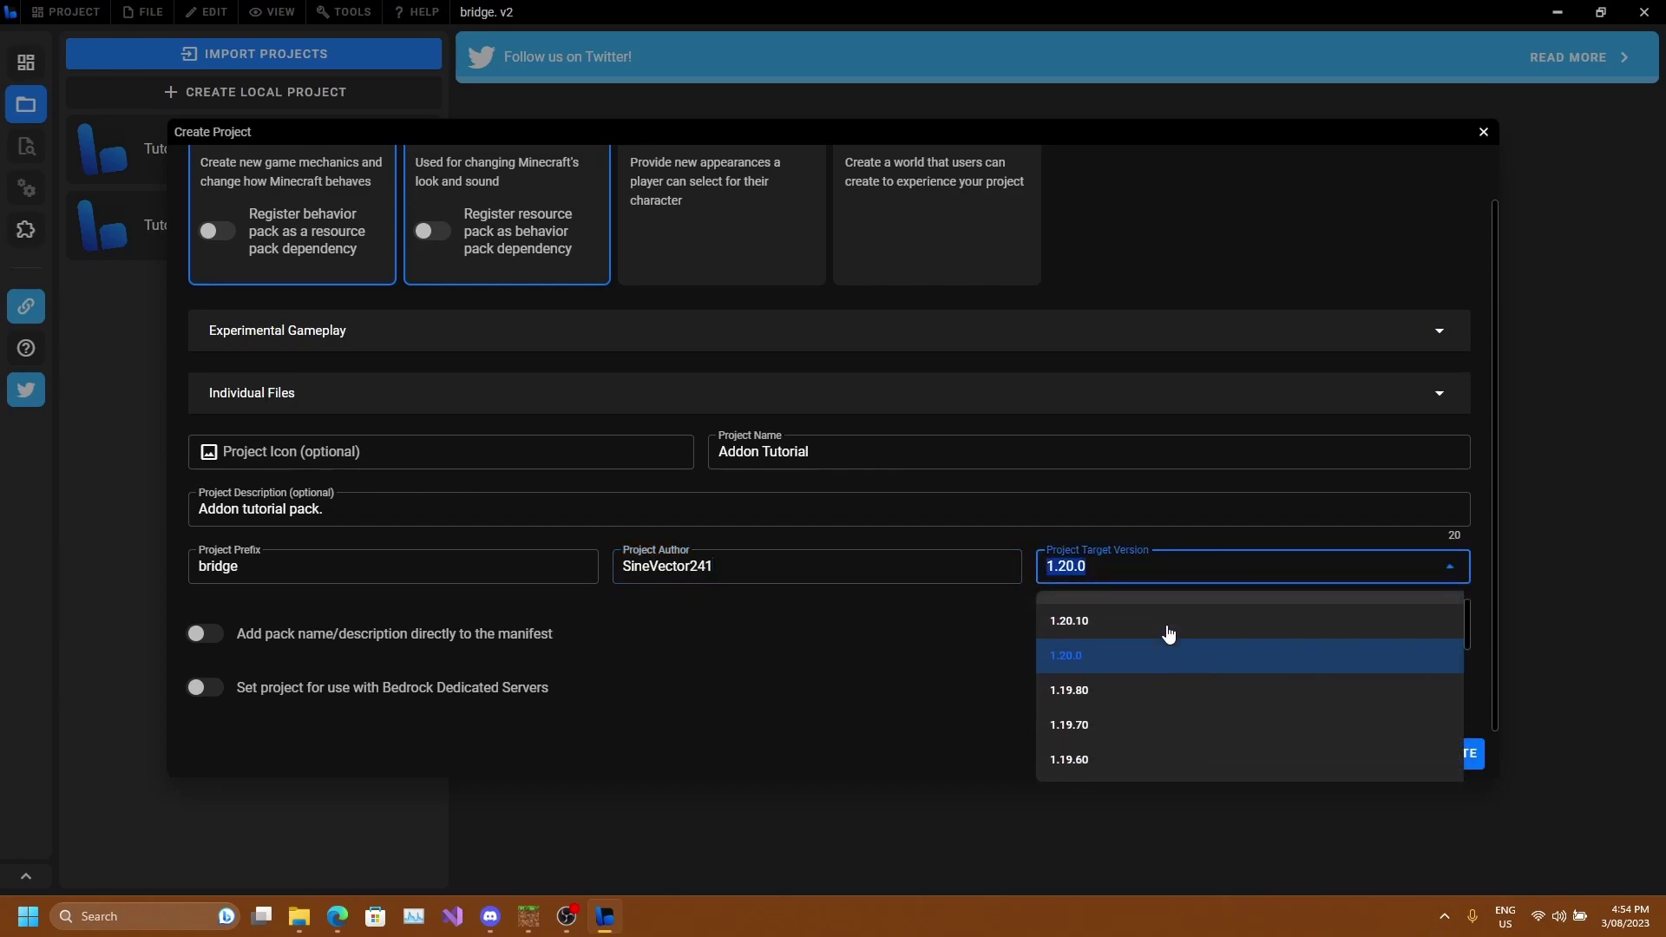
{"action": "scroll", "coordinate": [1171, 649], "scroll_direction": "up", "scroll_amount": 2}
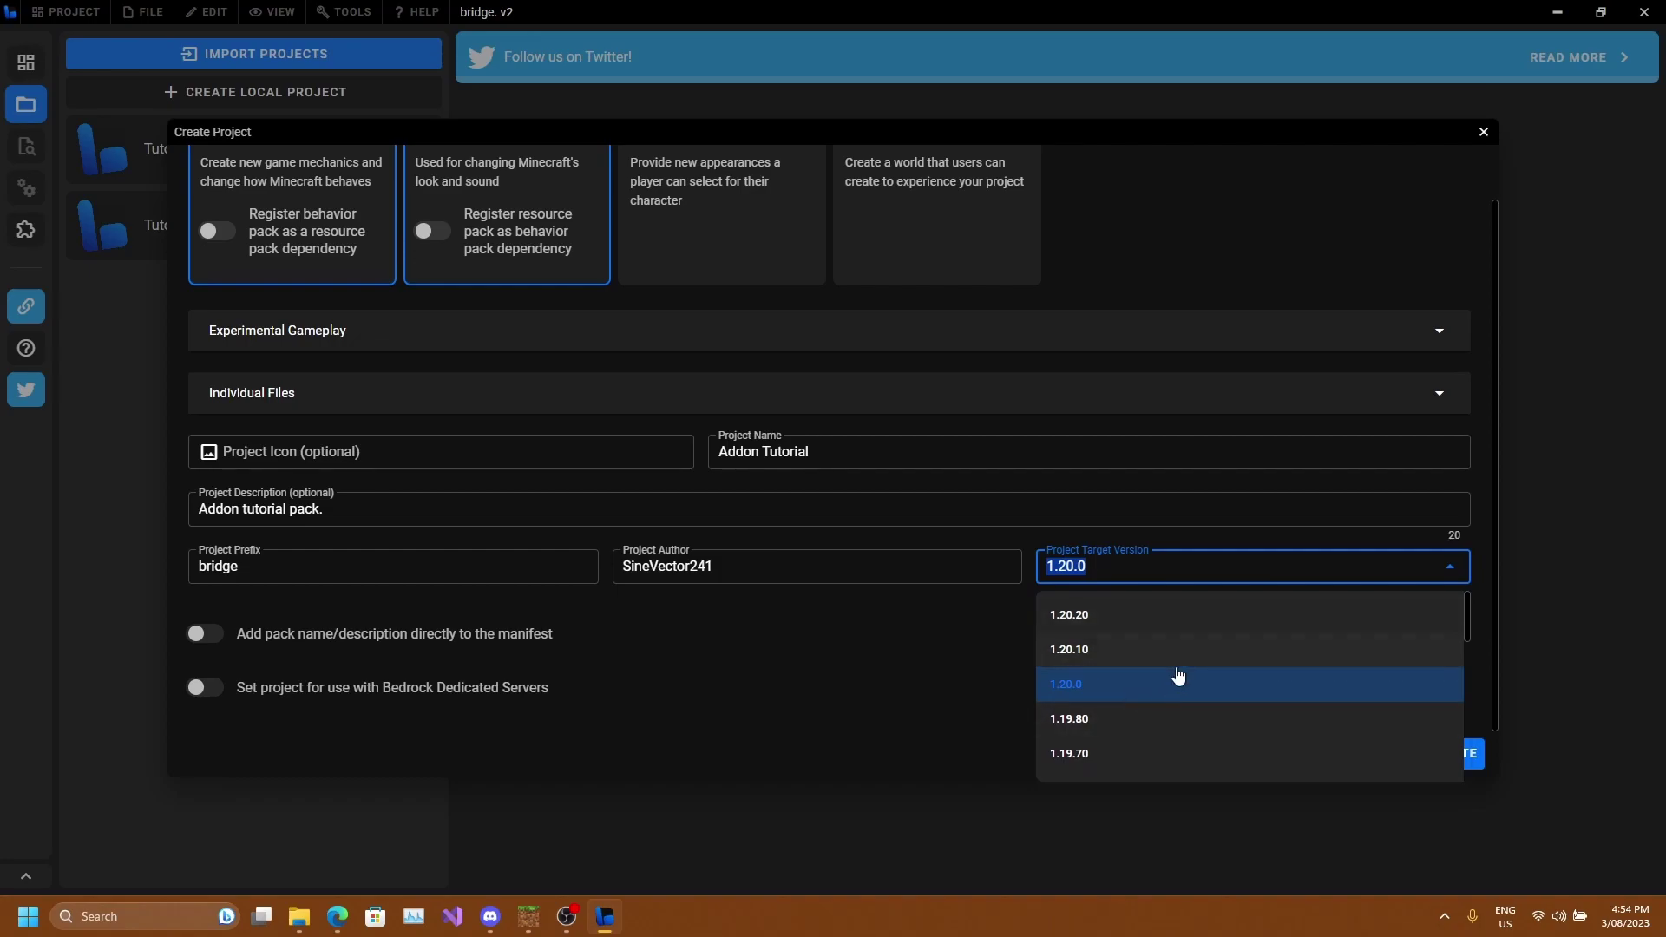
{"action": "scroll", "coordinate": [1179, 675], "scroll_direction": "down", "scroll_amount": 2}
{"action": "scroll", "coordinate": [1182, 677], "scroll_direction": "up", "scroll_amount": 2}
{"action": "scroll", "coordinate": [1181, 696], "scroll_direction": "down", "scroll_amount": 2}
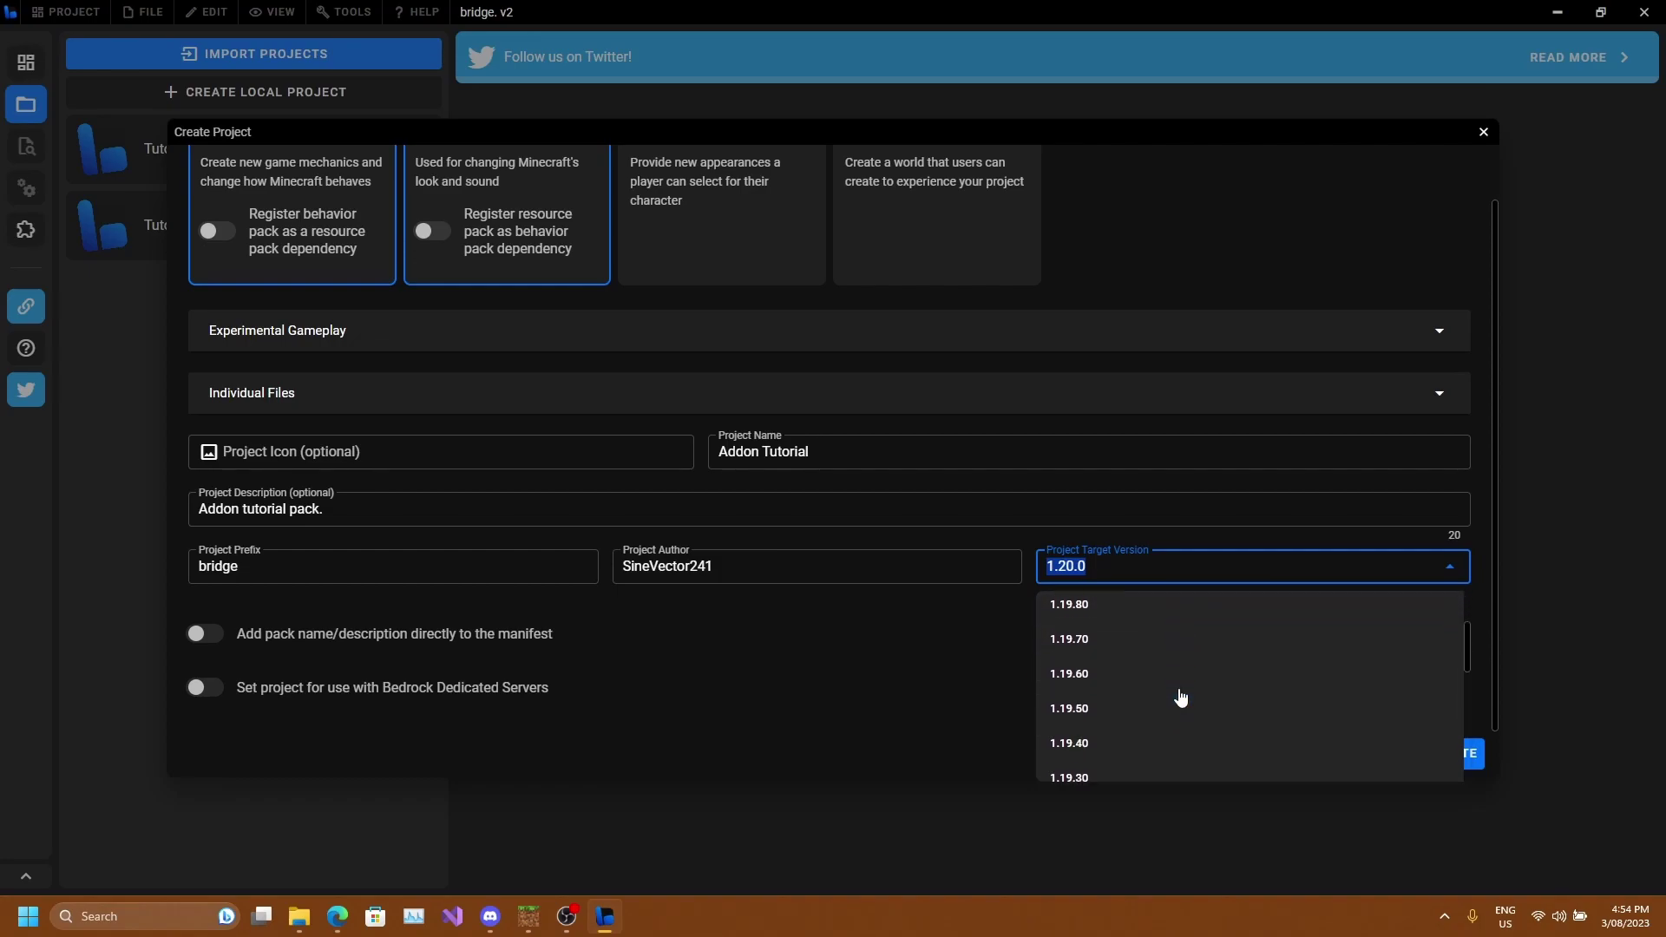
{"action": "scroll", "coordinate": [1179, 695], "scroll_direction": "up", "scroll_amount": 2}
{"action": "scroll", "coordinate": [1136, 672], "scroll_direction": "down", "scroll_amount": 2}
{"action": "scroll", "coordinate": [1176, 682], "scroll_direction": "down", "scroll_amount": 5}
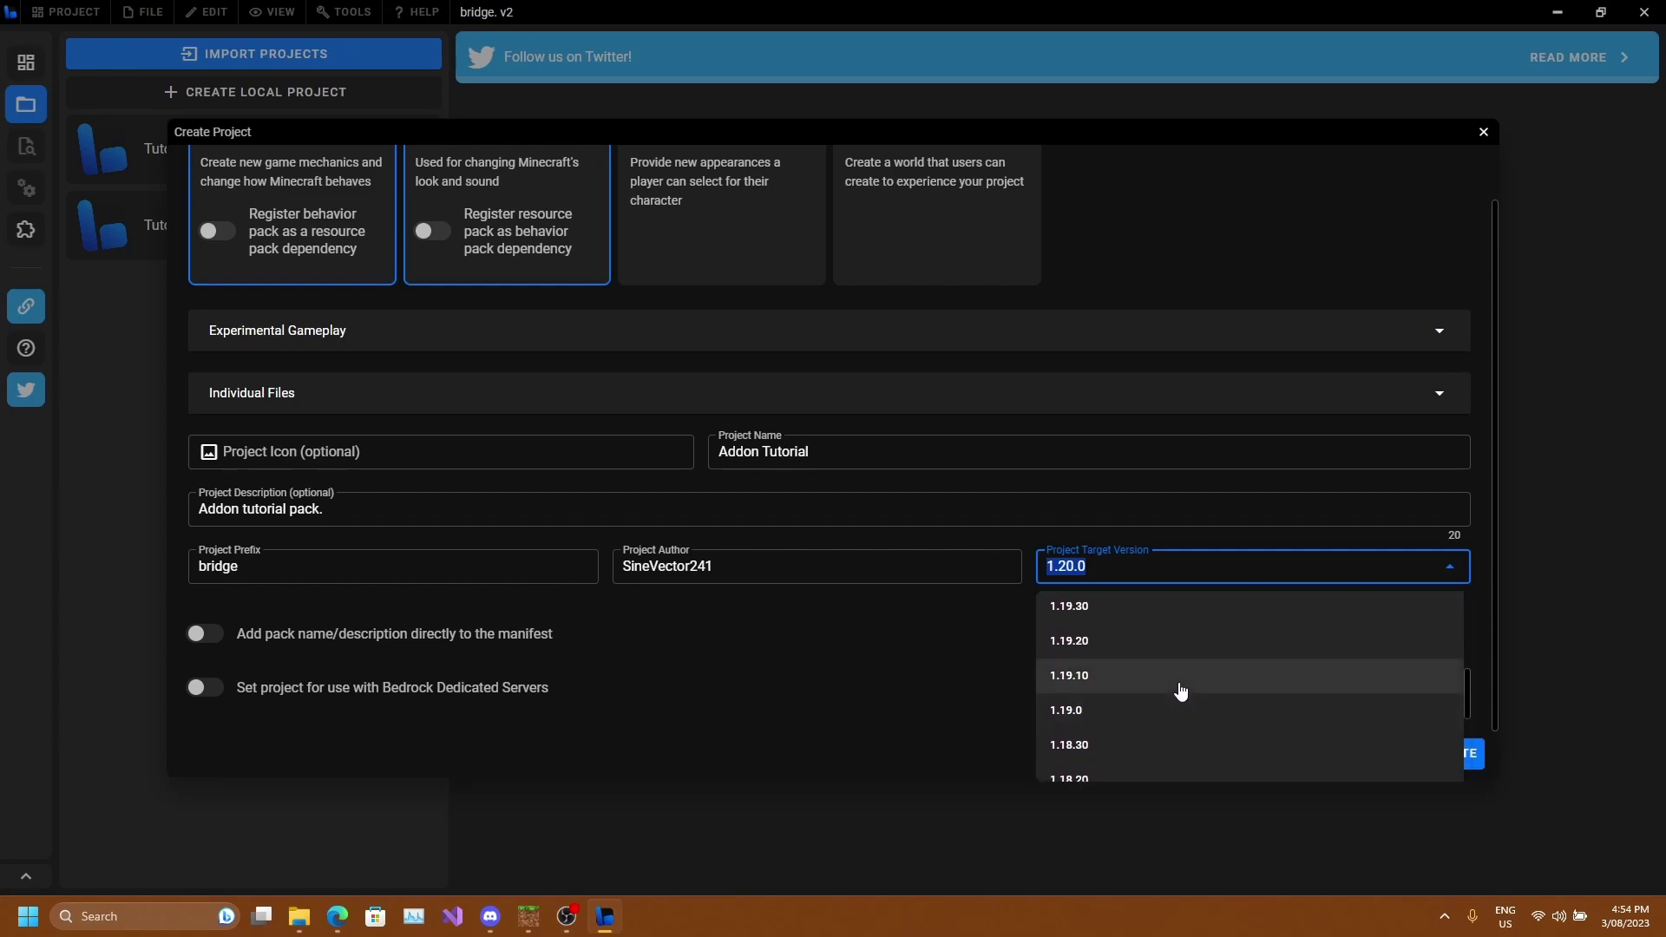
{"action": "left_click", "coordinate": [1143, 723]}
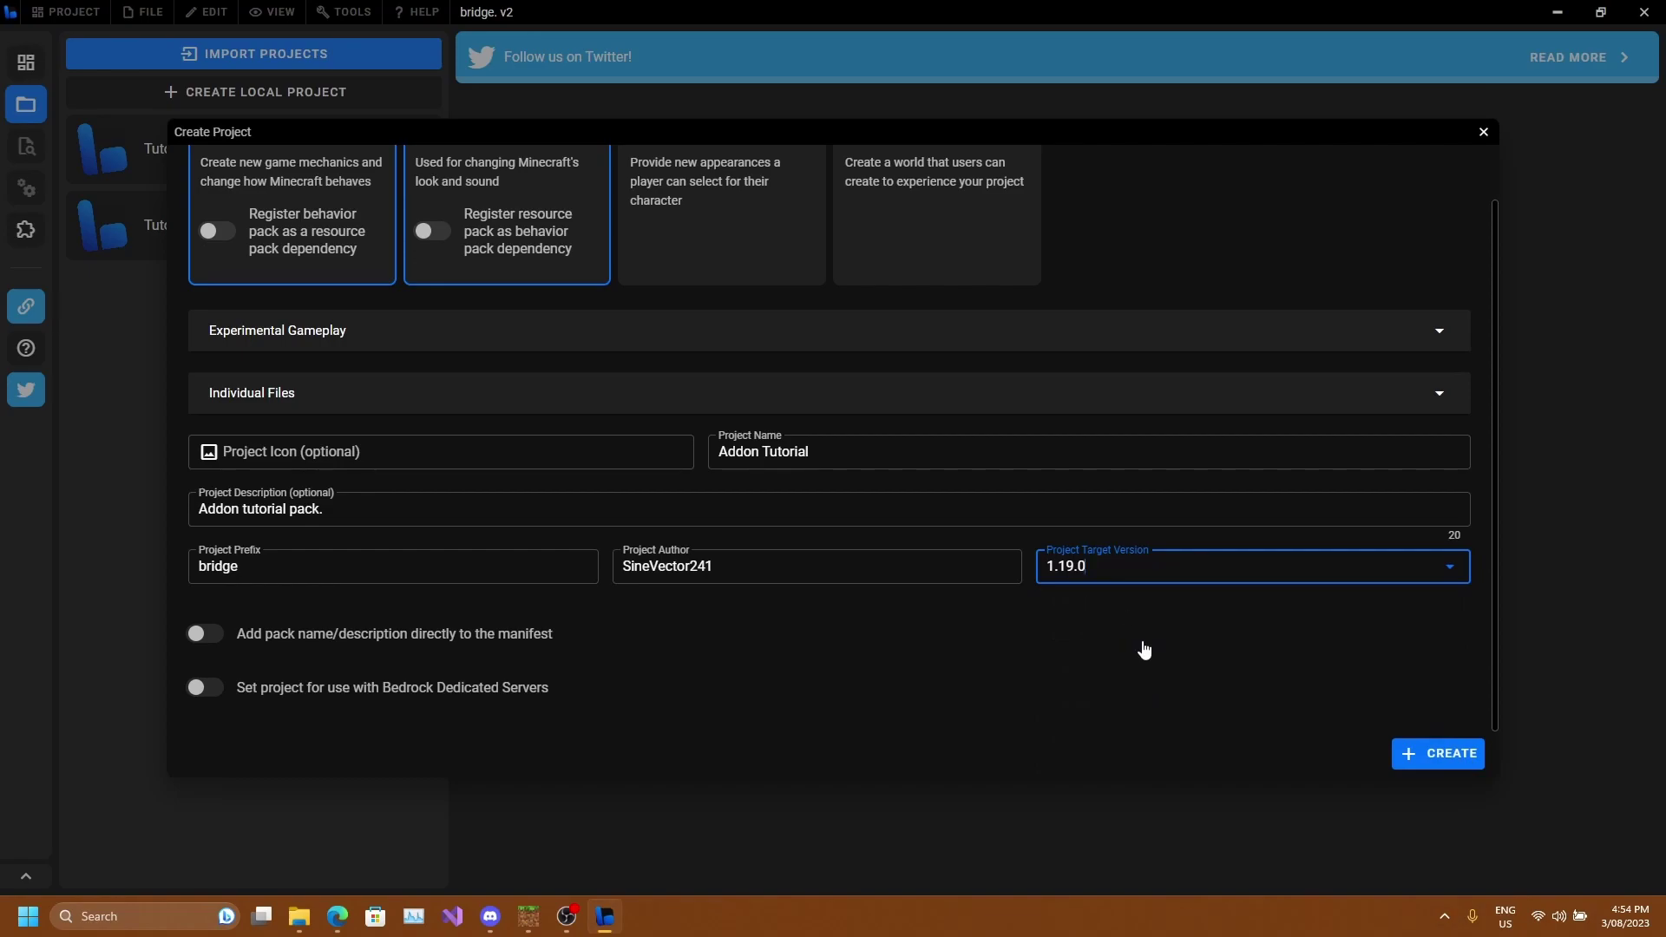
Change the target version to 1.20.0 and close the list.
{"action": "left_click", "coordinate": [1167, 571]}
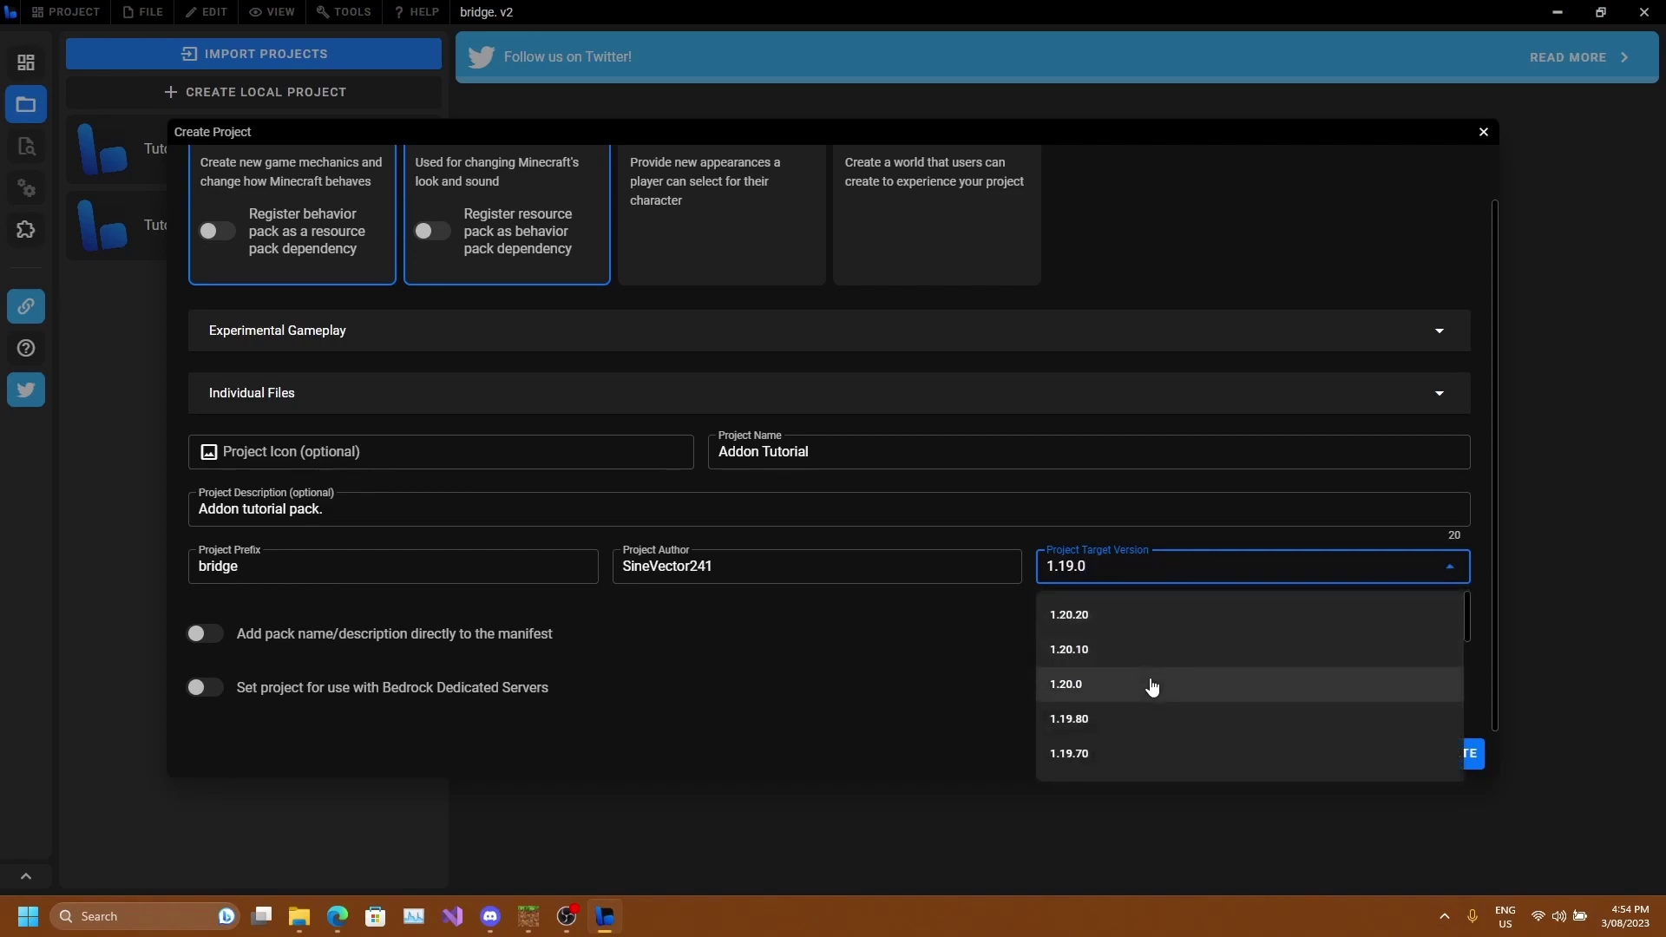
{"action": "scroll", "coordinate": [1165, 675], "scroll_direction": "down", "scroll_amount": 4}
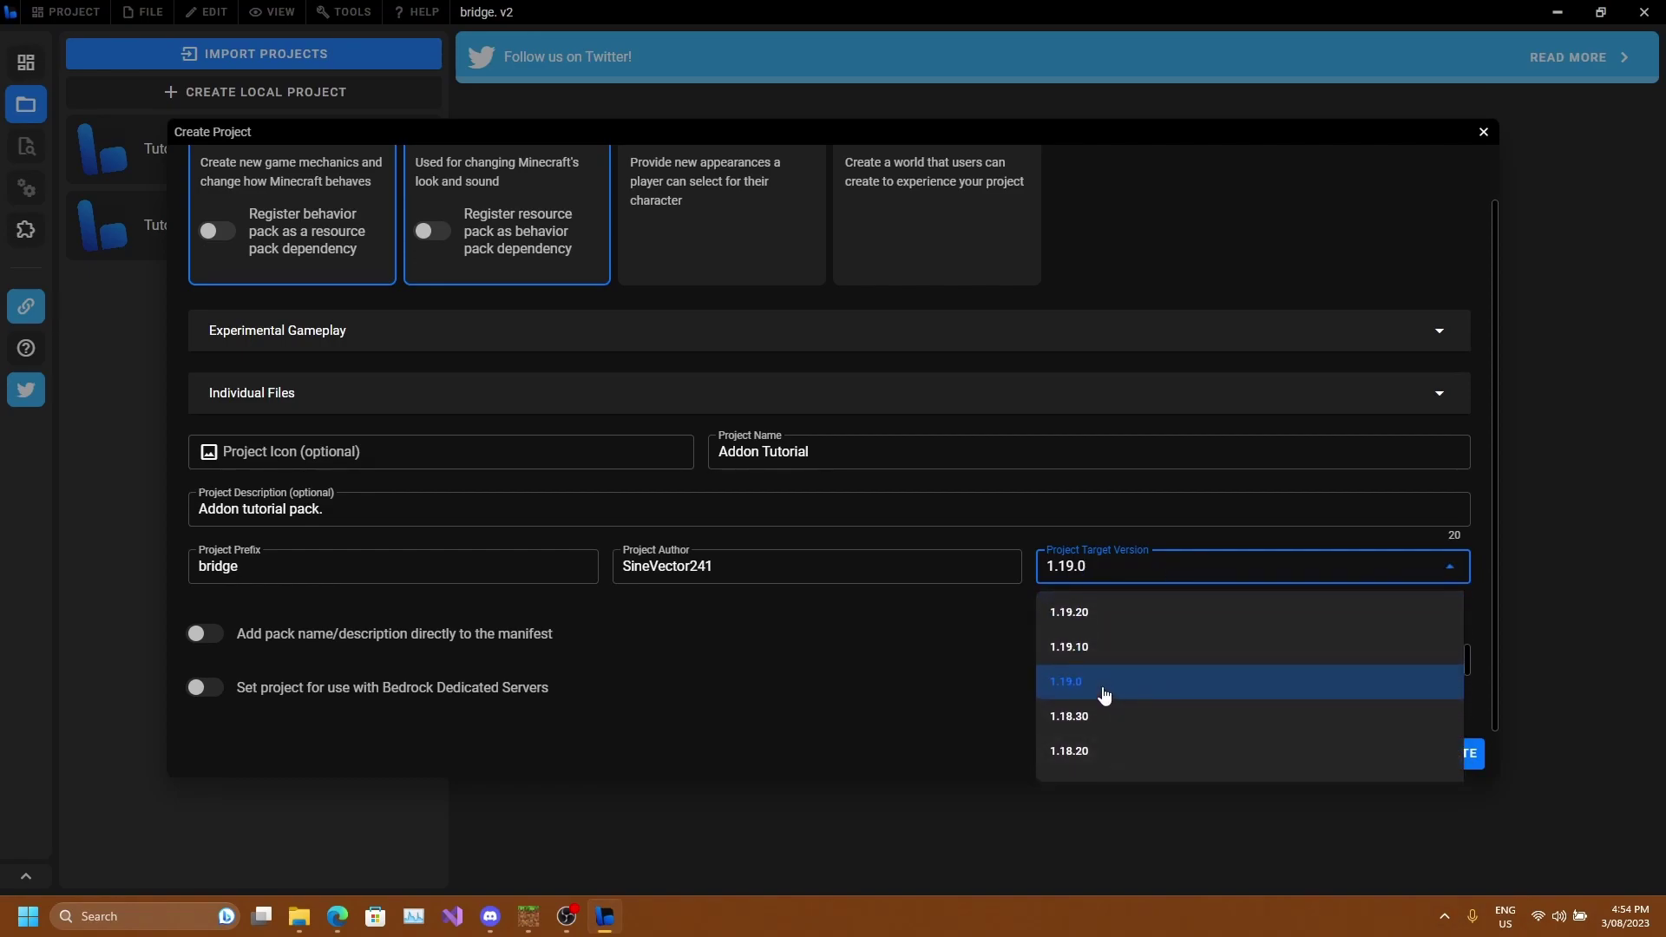
{"action": "scroll", "coordinate": [1189, 694], "scroll_direction": "up", "scroll_amount": 4}
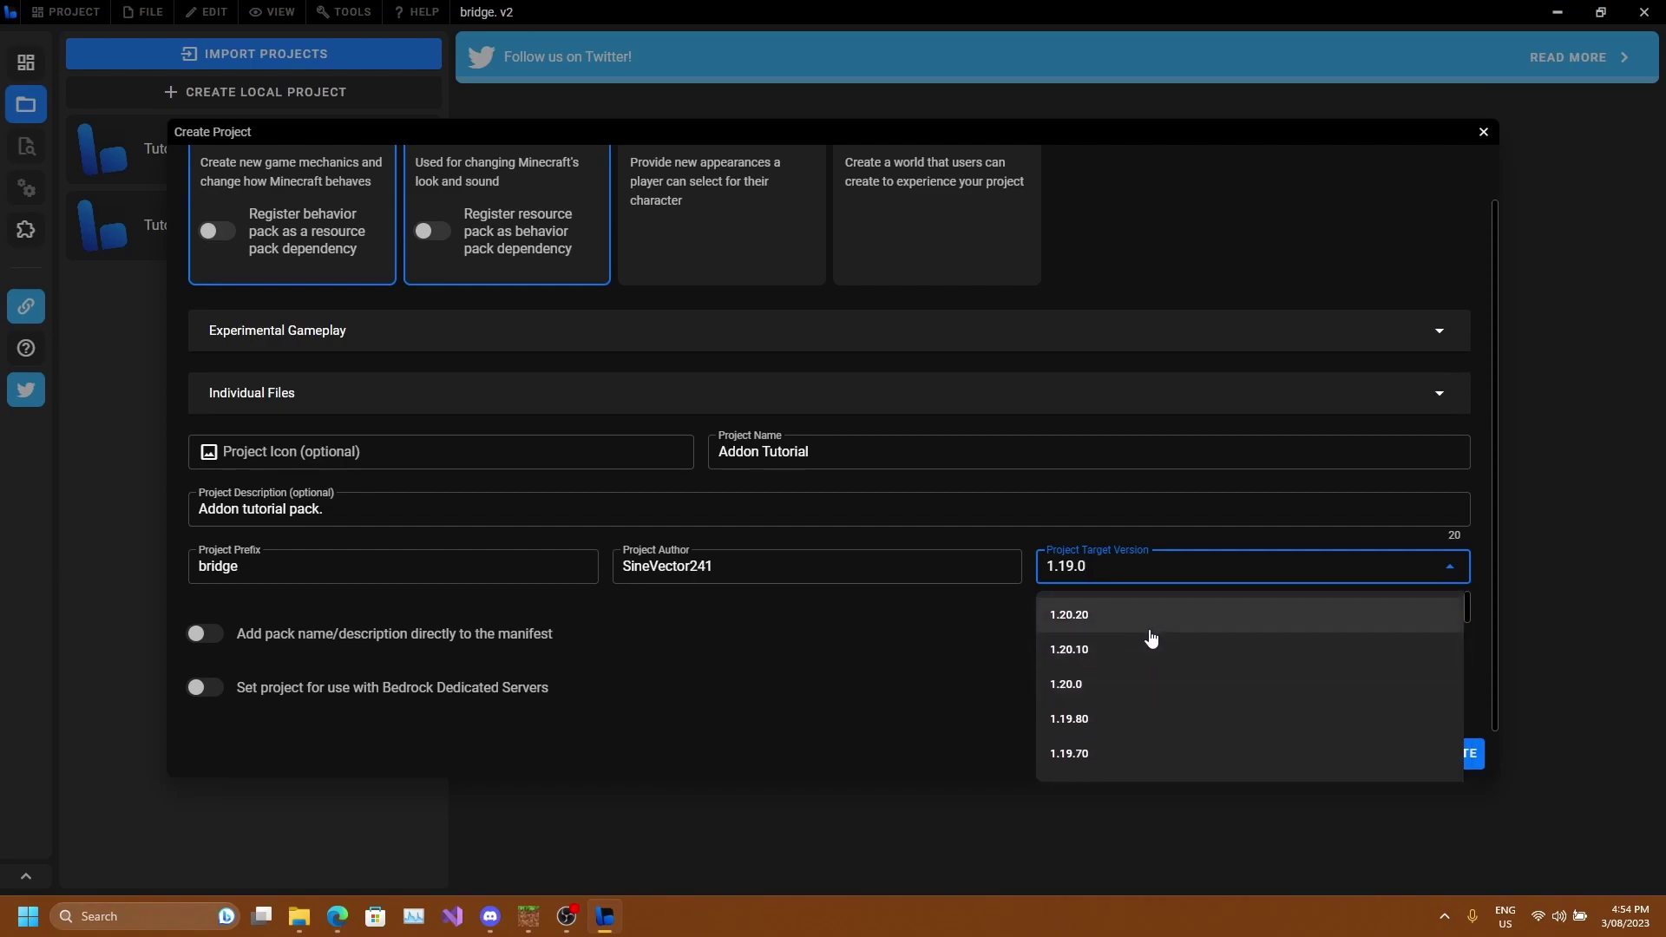
{"action": "scroll", "coordinate": [1120, 676], "scroll_direction": "down", "scroll_amount": 4}
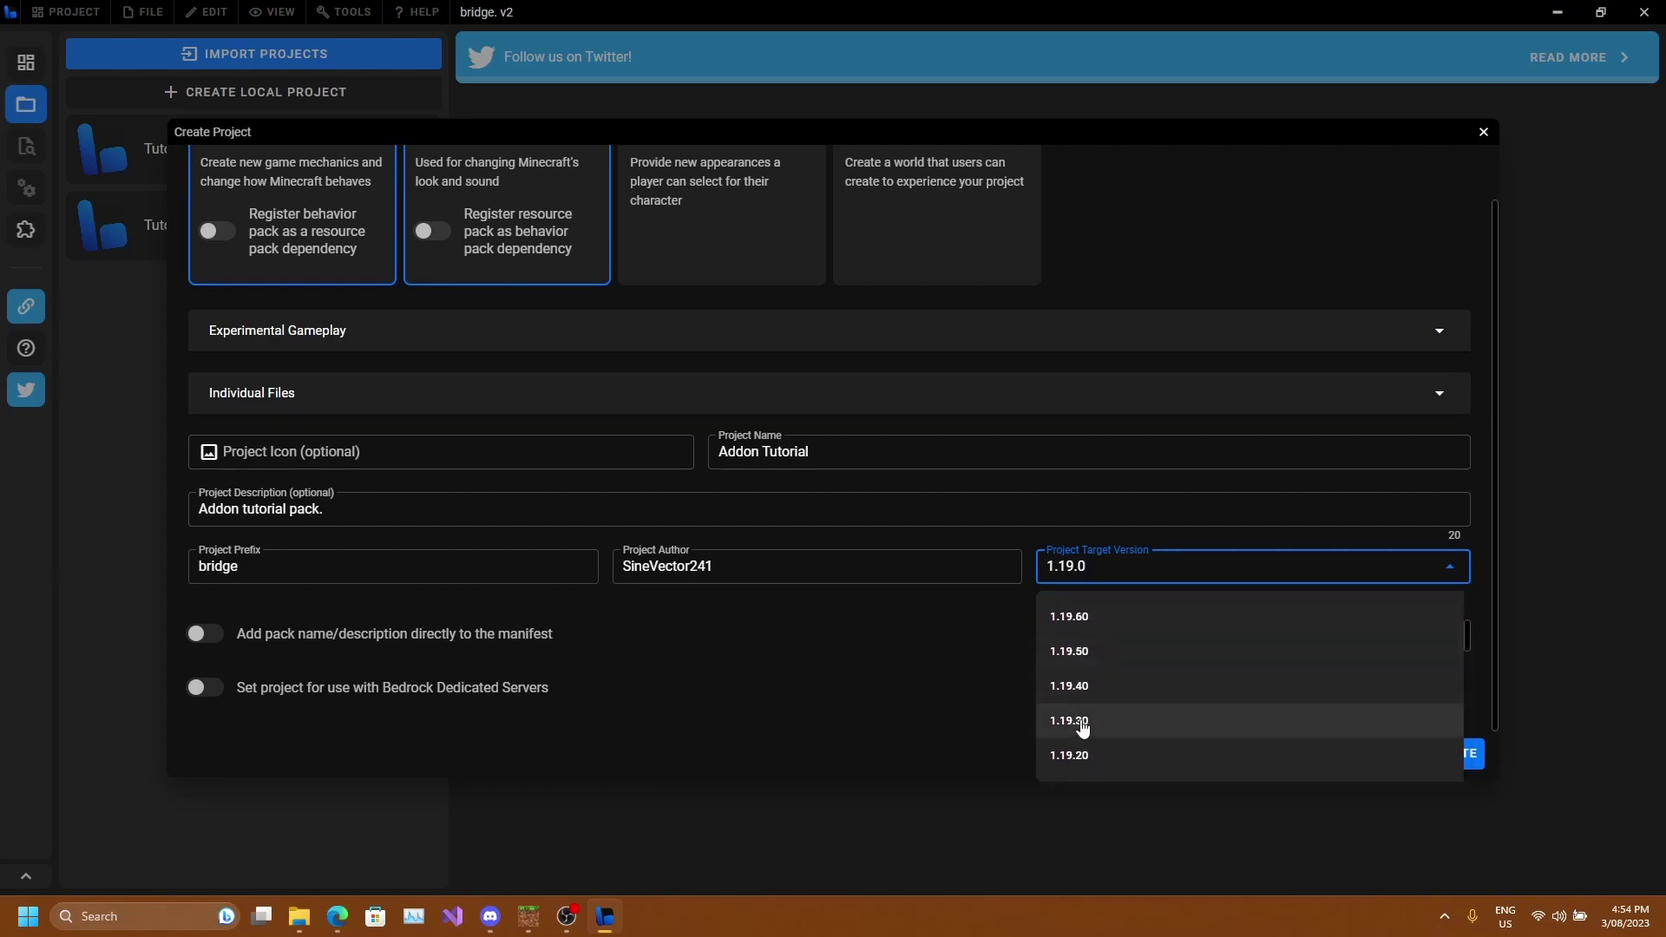
{"action": "scroll", "coordinate": [1128, 719], "scroll_direction": "up", "scroll_amount": 4}
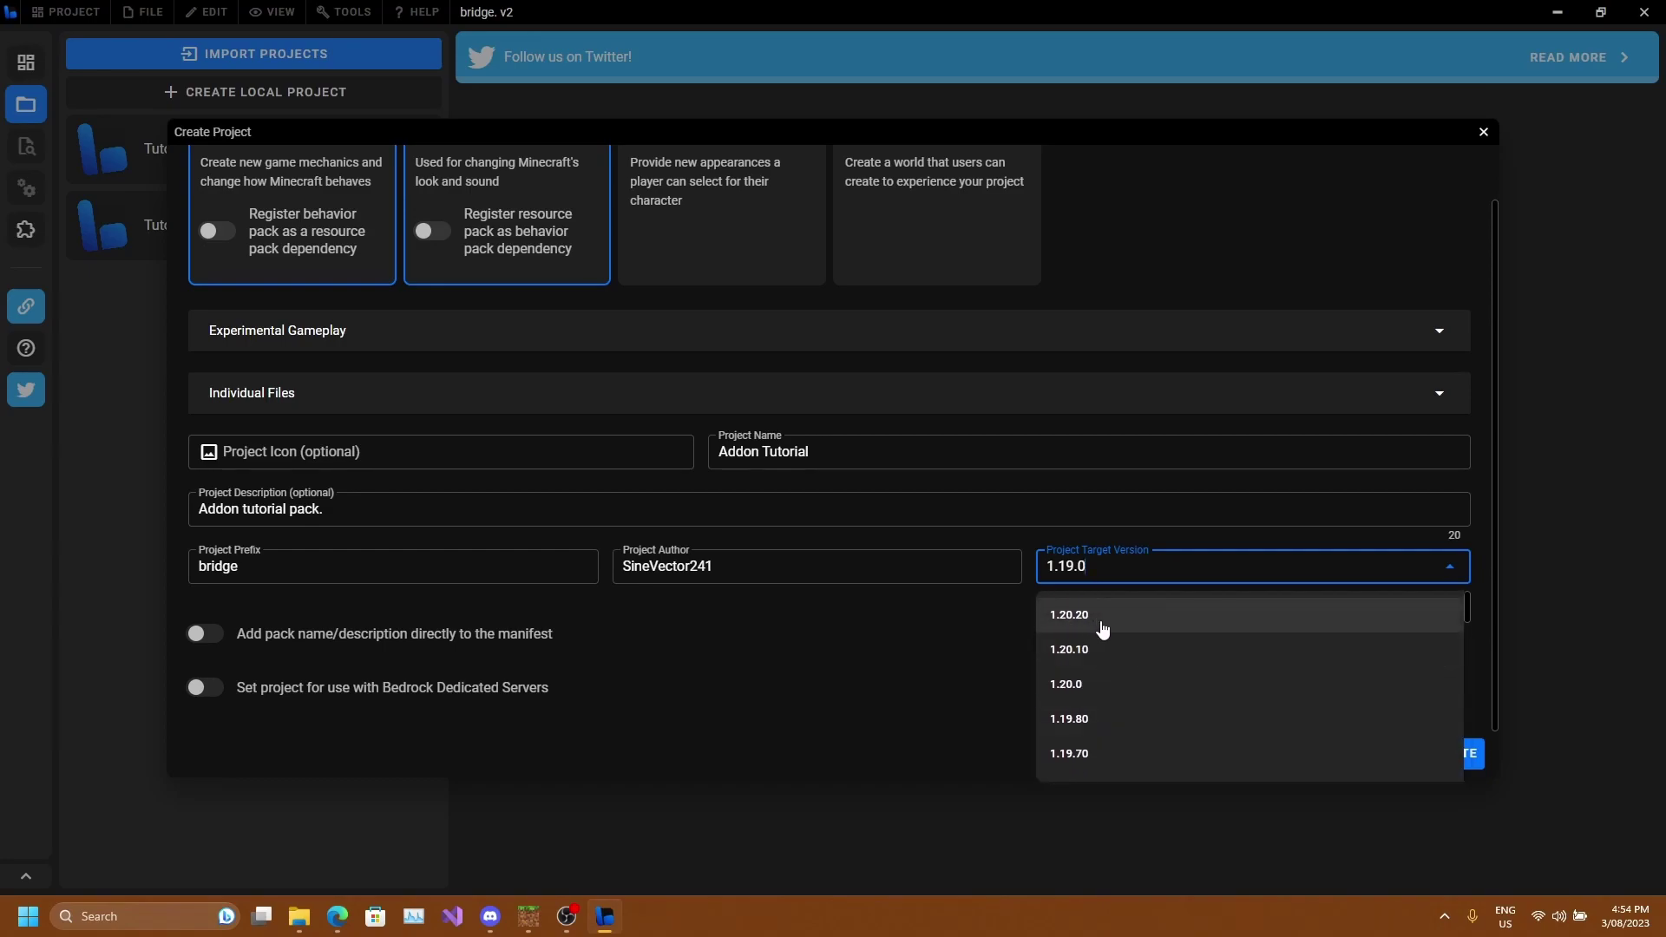
{"action": "left_click", "coordinate": [1097, 688]}
{"action": "left_click", "coordinate": [1096, 570]}
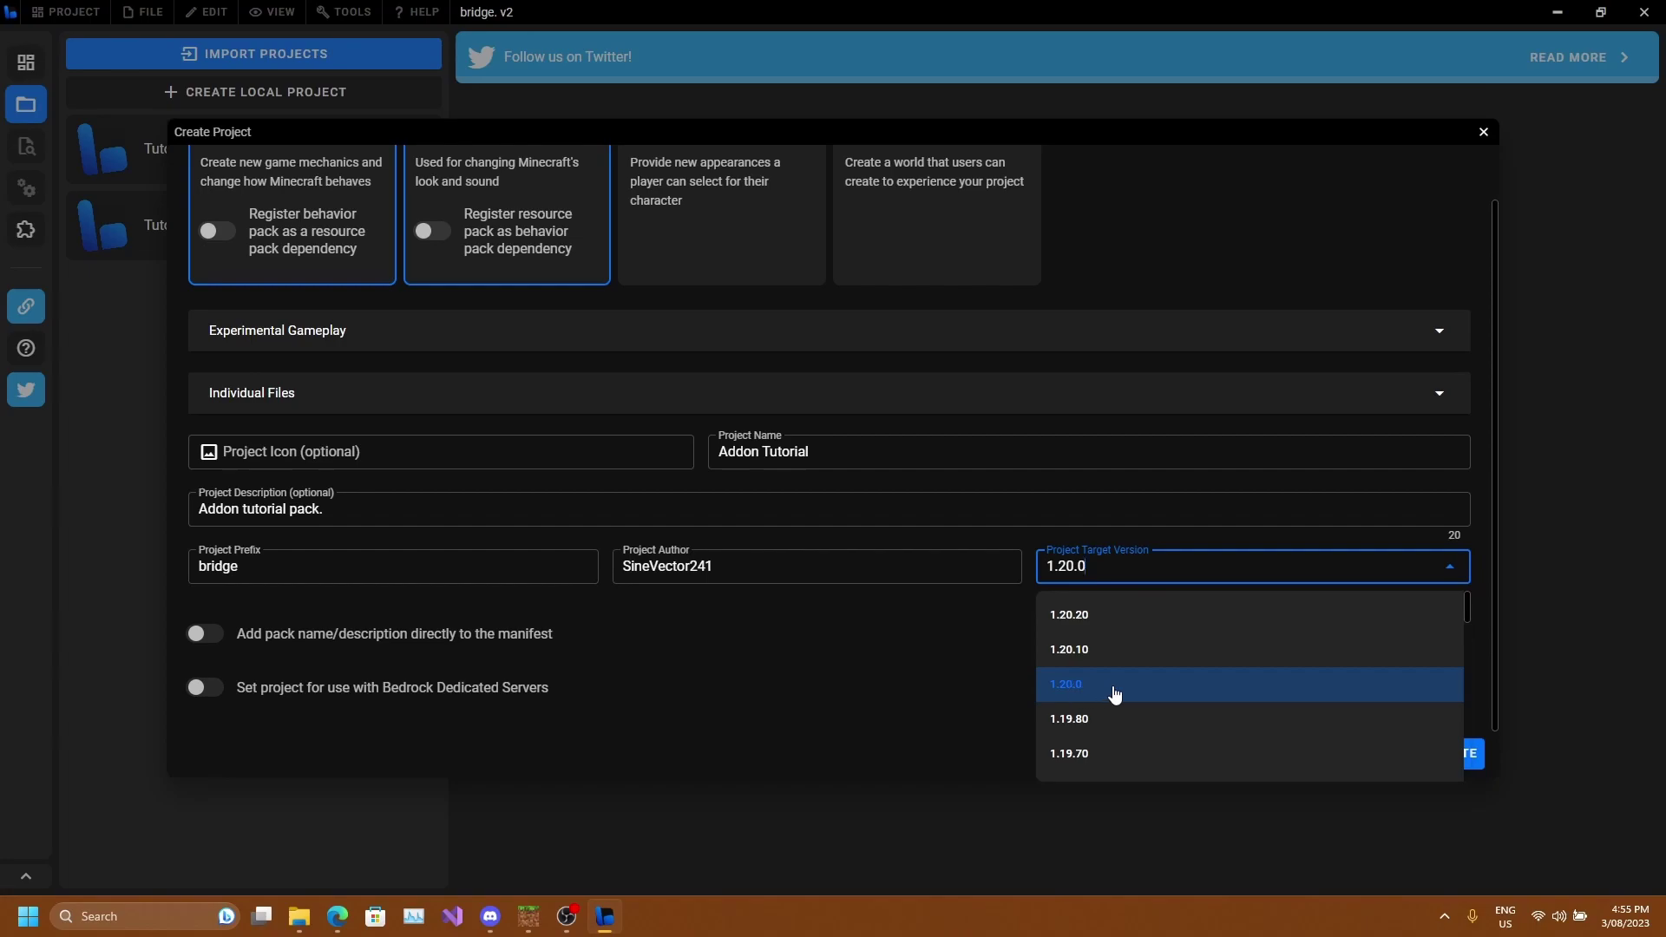
{"action": "scroll", "coordinate": [1098, 664], "scroll_direction": "down", "scroll_amount": 1}
{"action": "scroll", "coordinate": [1098, 664], "scroll_direction": "down", "scroll_amount": 5}
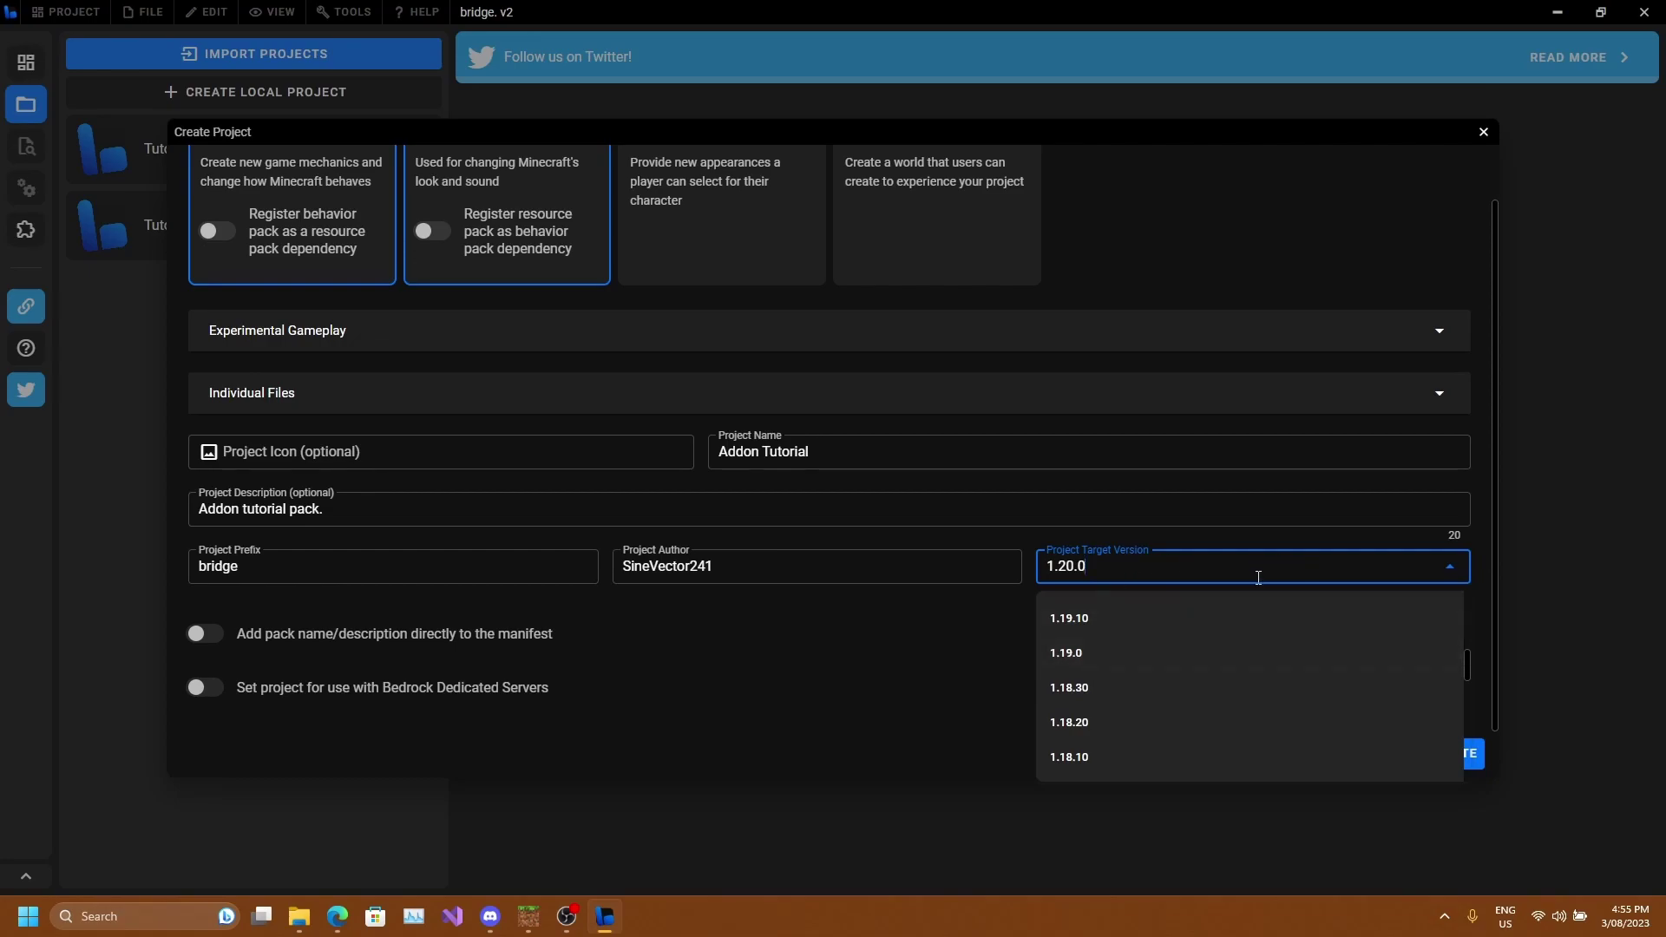
{"action": "left_click", "coordinate": [898, 675]}
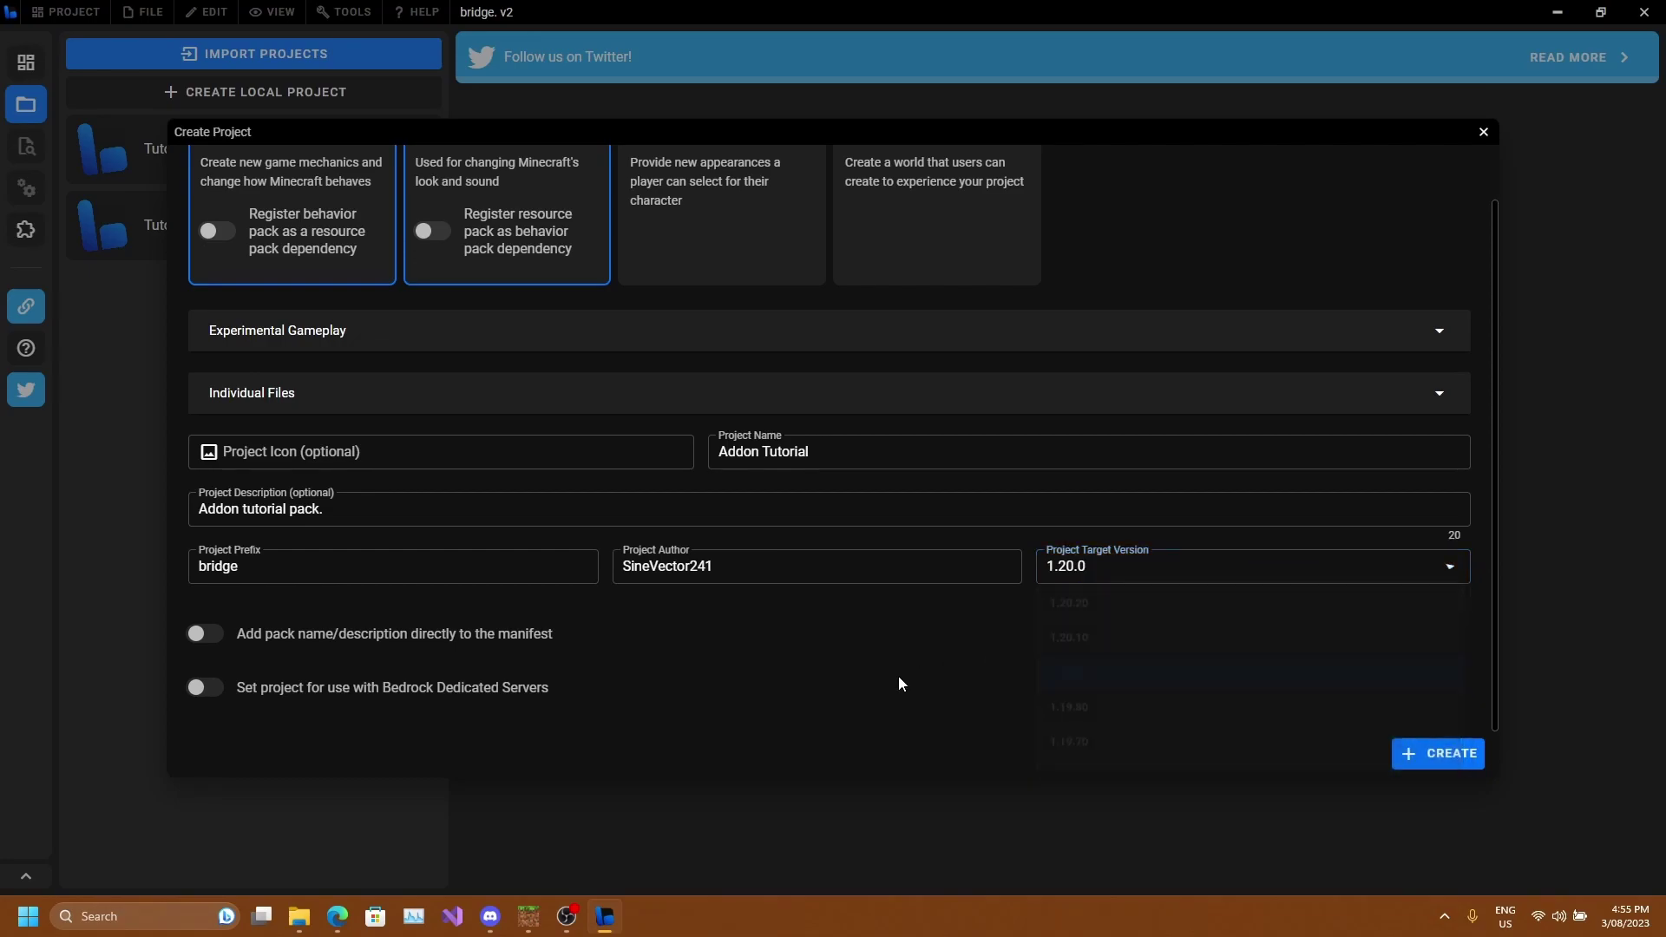
Select the default 'bridge' prefix, then append and delete ':itemname' as a test.
{"action": "left_click", "coordinate": [431, 575]}
{"action": "key", "text": "ctrl+a"}
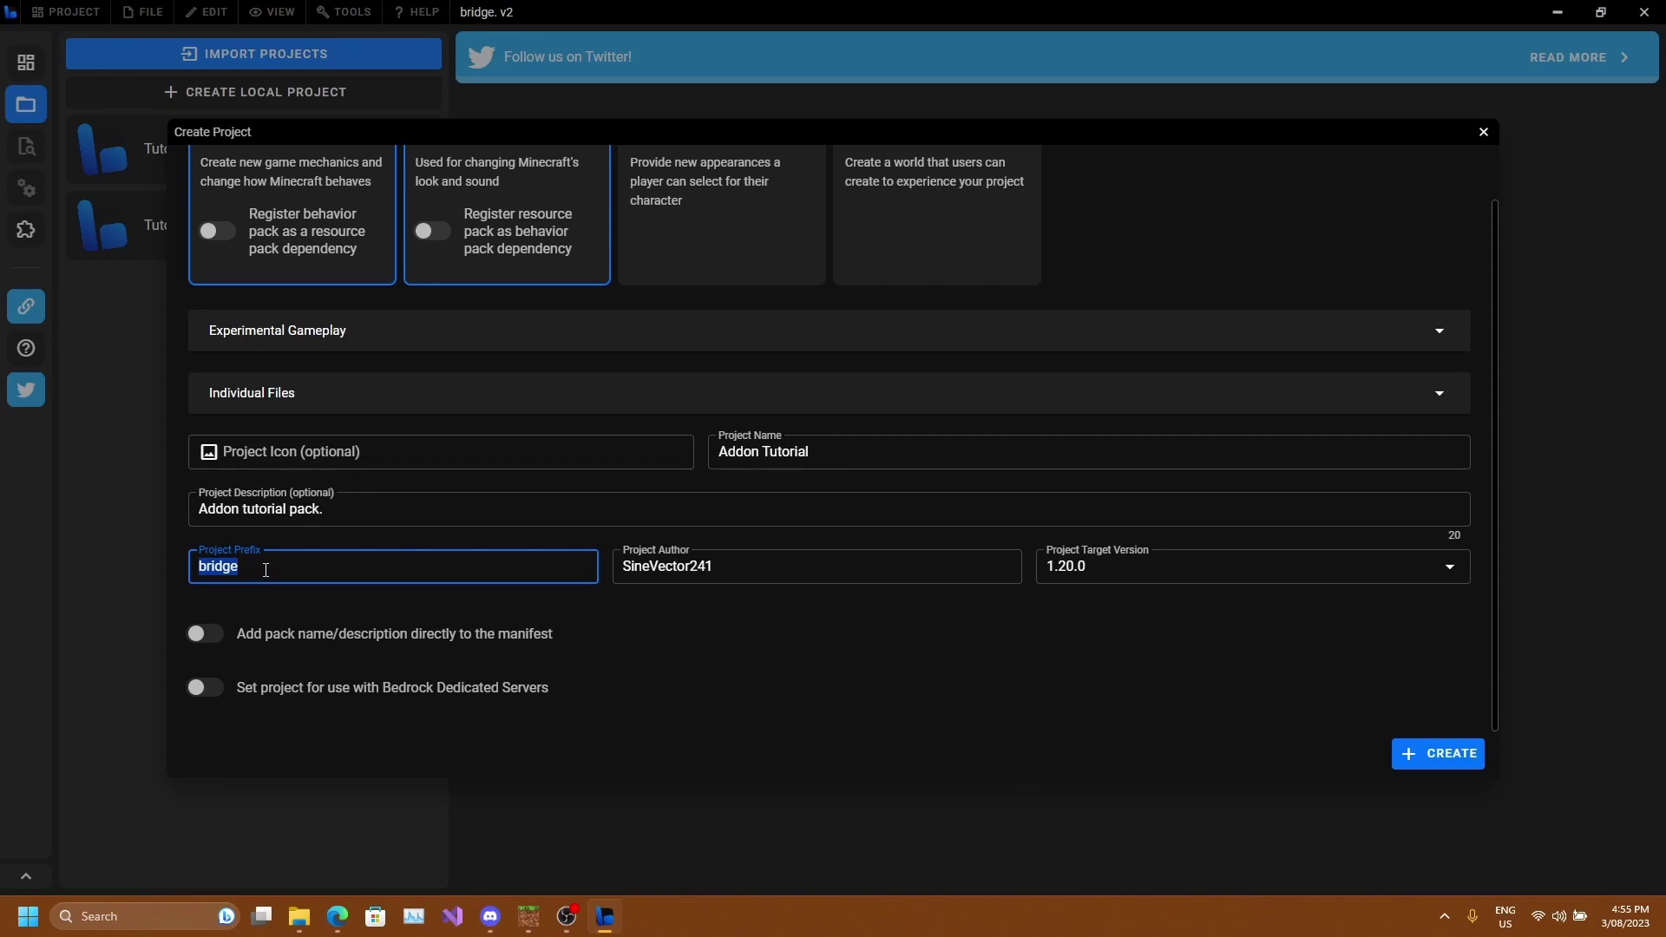
{"action": "left_click", "coordinate": [281, 573]}
{"action": "left_click_drag", "start_coordinate": [257, 572], "coordinate": [142, 573]}
{"action": "left_click", "coordinate": [283, 575]}
{"action": "type", "text": "itemname"}
{"action": "left_click_drag", "start_coordinate": [238, 567], "coordinate": [436, 571]}
{"action": "key", "text": "BackSpace"}
{"action": "key", "text": "BackSpace"}
{"action": "key", "text": "BackSpace"}
{"action": "key", "text": "BackSpace"}
{"action": "key", "text": "BackSpace"}
{"action": "key", "text": "BackSpace"}
{"action": "key", "text": "BackSpace"}
Type 'sine' and erase 'bridge' so the project prefix reads sine.
{"action": "type", "text": "sine"}
{"action": "type", "text": "itemname"}
{"action": "left_click_drag", "start_coordinate": [310, 574], "coordinate": [229, 568]}
{"action": "key", "text": "BackSpace"}
{"action": "left_click", "coordinate": [805, 613]}
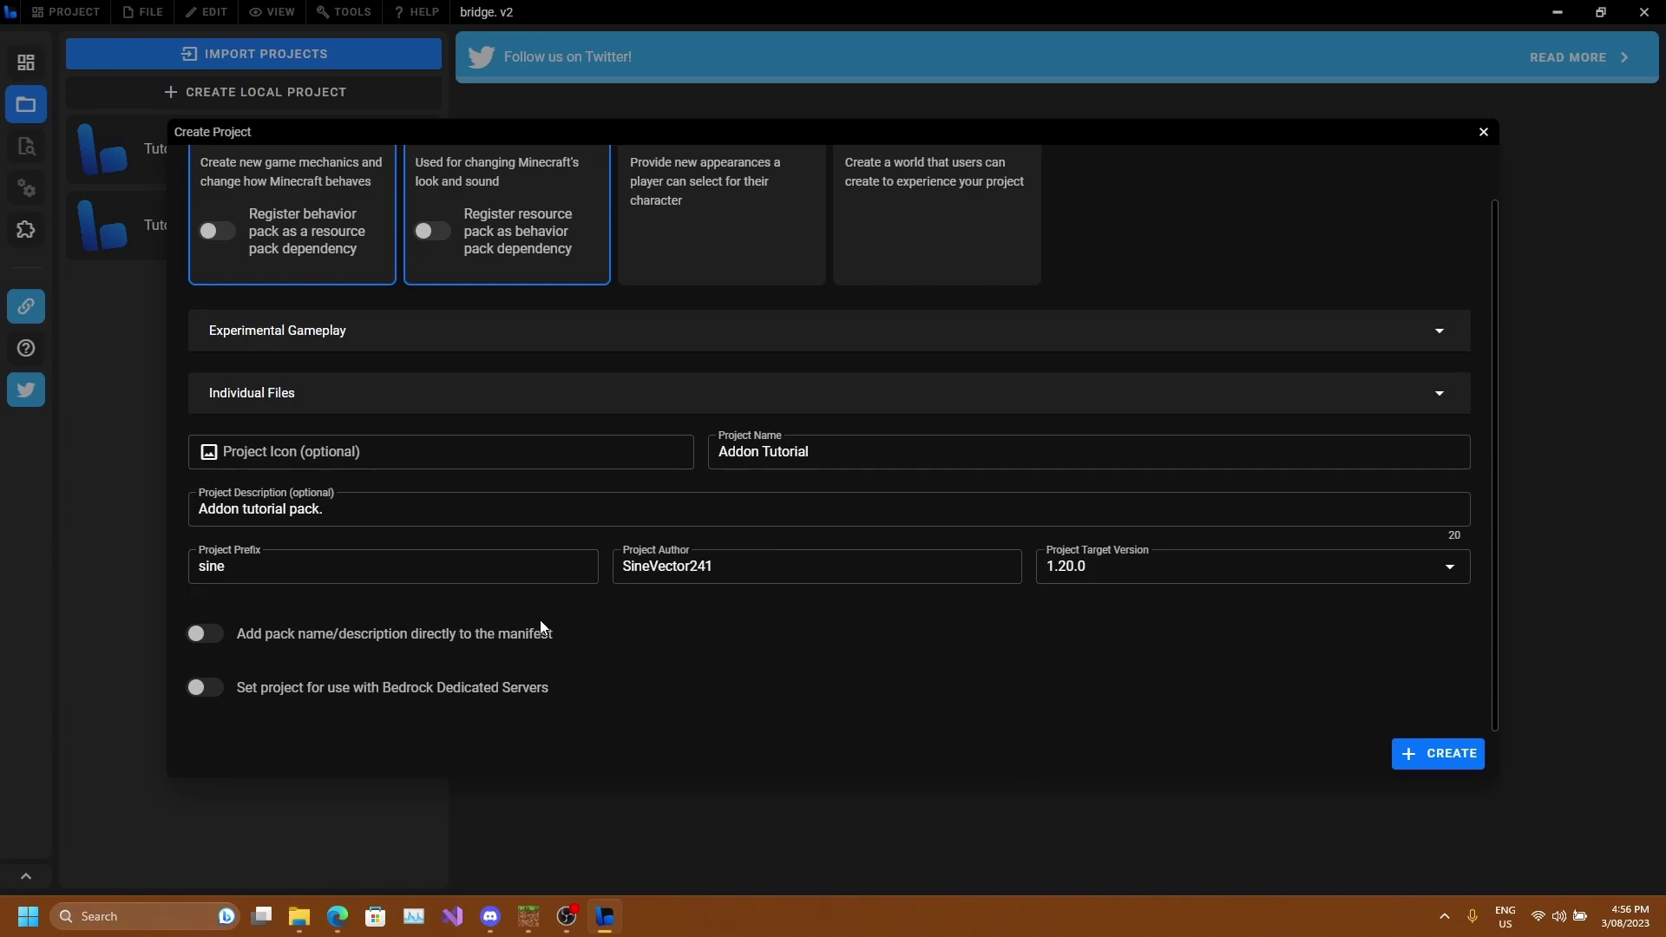
{"action": "left_click", "coordinate": [864, 461]}
{"action": "key", "text": "ctrl+a"}
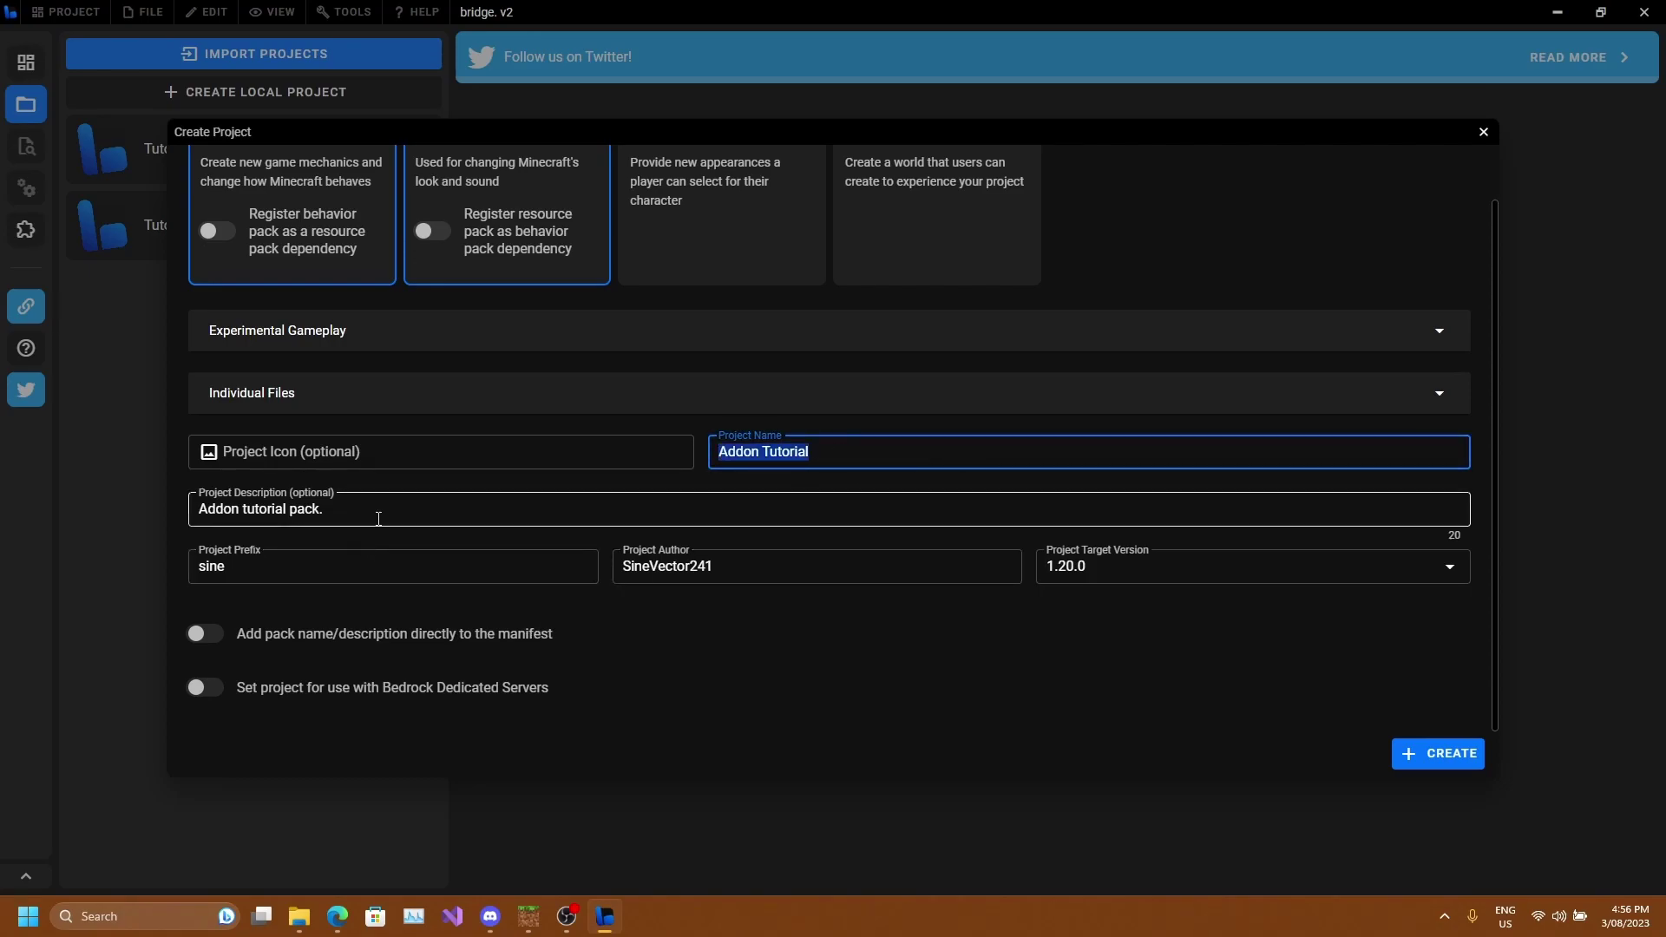
{"action": "left_click", "coordinate": [457, 517]}
{"action": "key", "text": "ctrl+a"}
{"action": "left_click", "coordinate": [345, 522]}
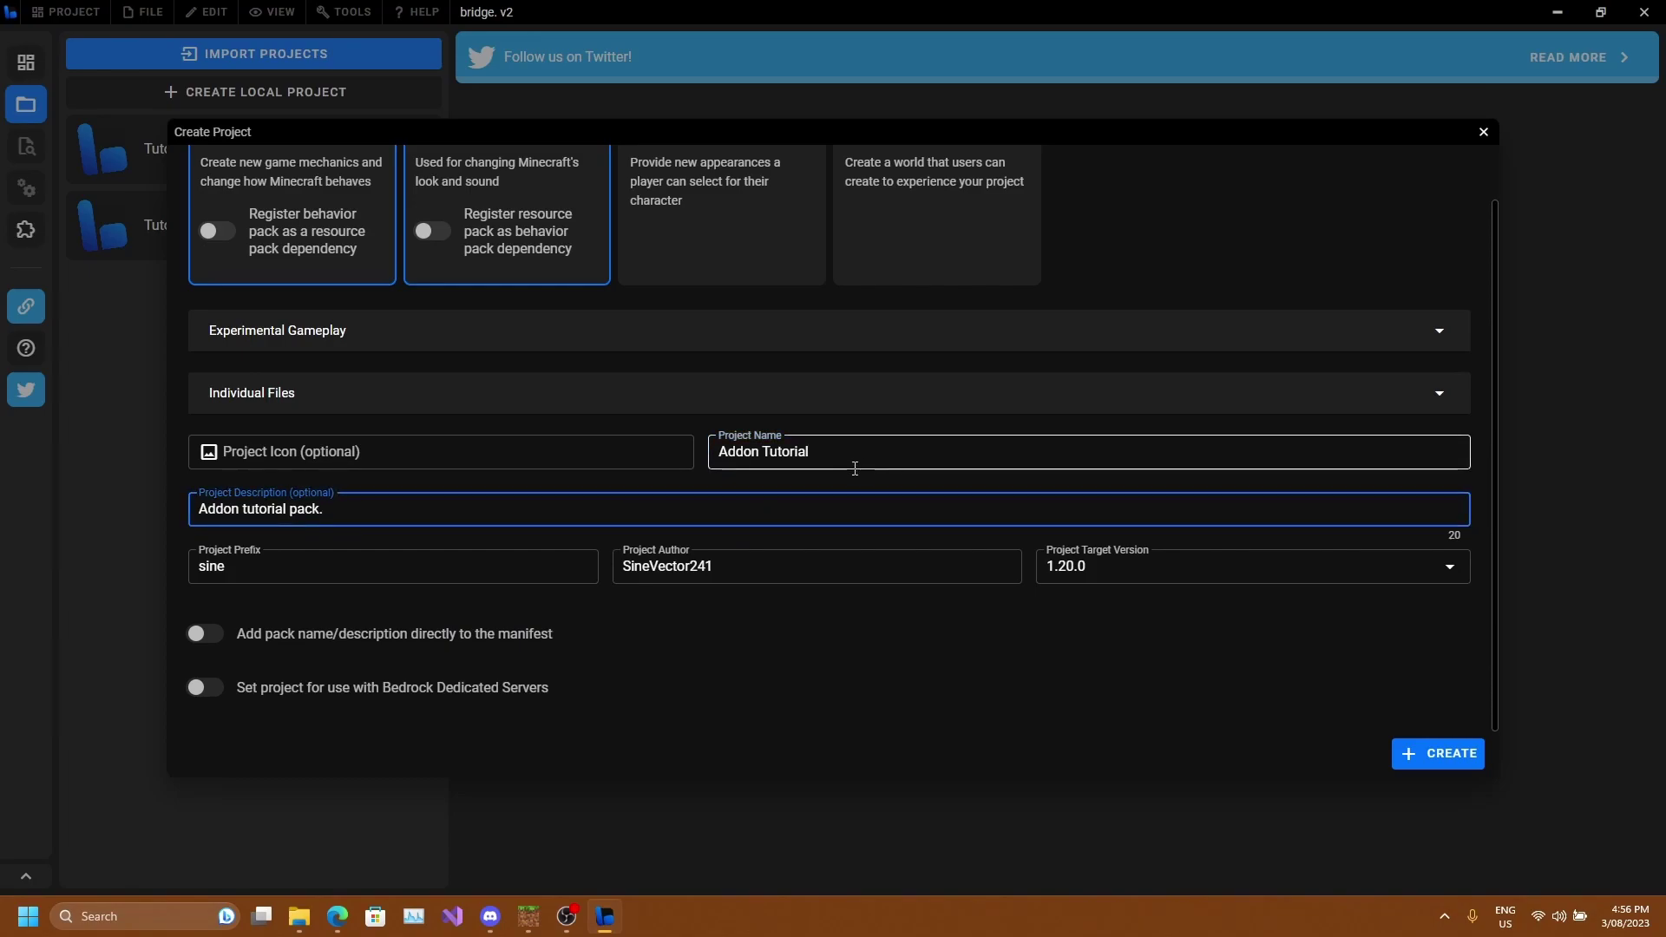
{"action": "left_click_drag", "start_coordinate": [392, 501], "coordinate": [102, 520]}
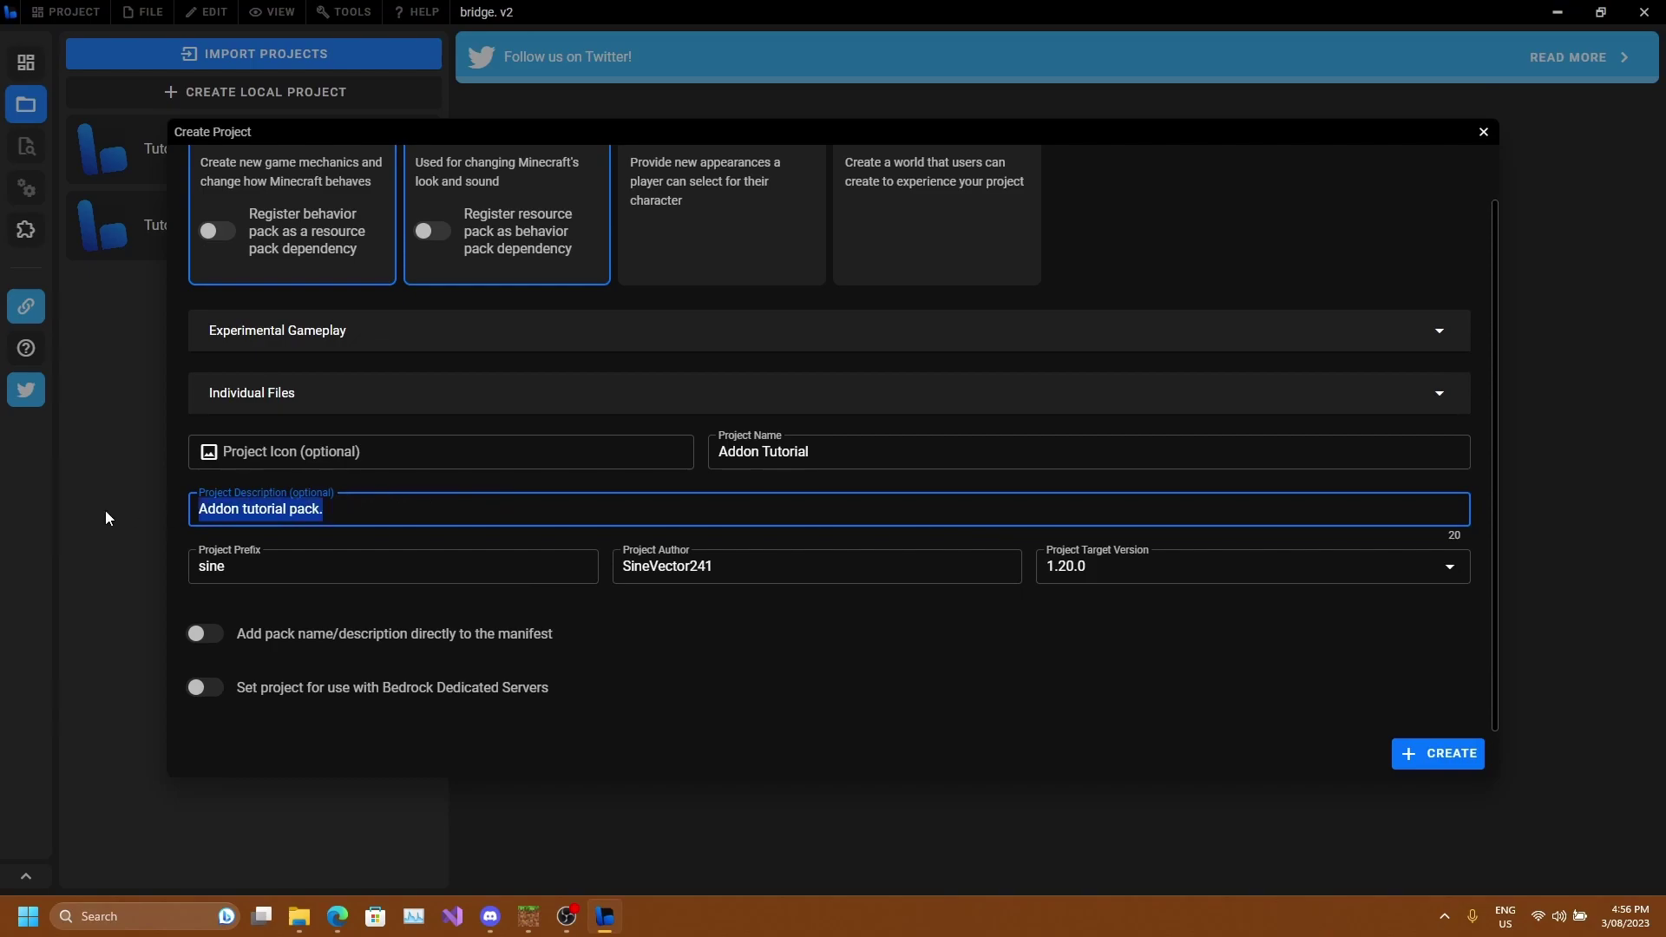
{"action": "left_click", "coordinate": [388, 502]}
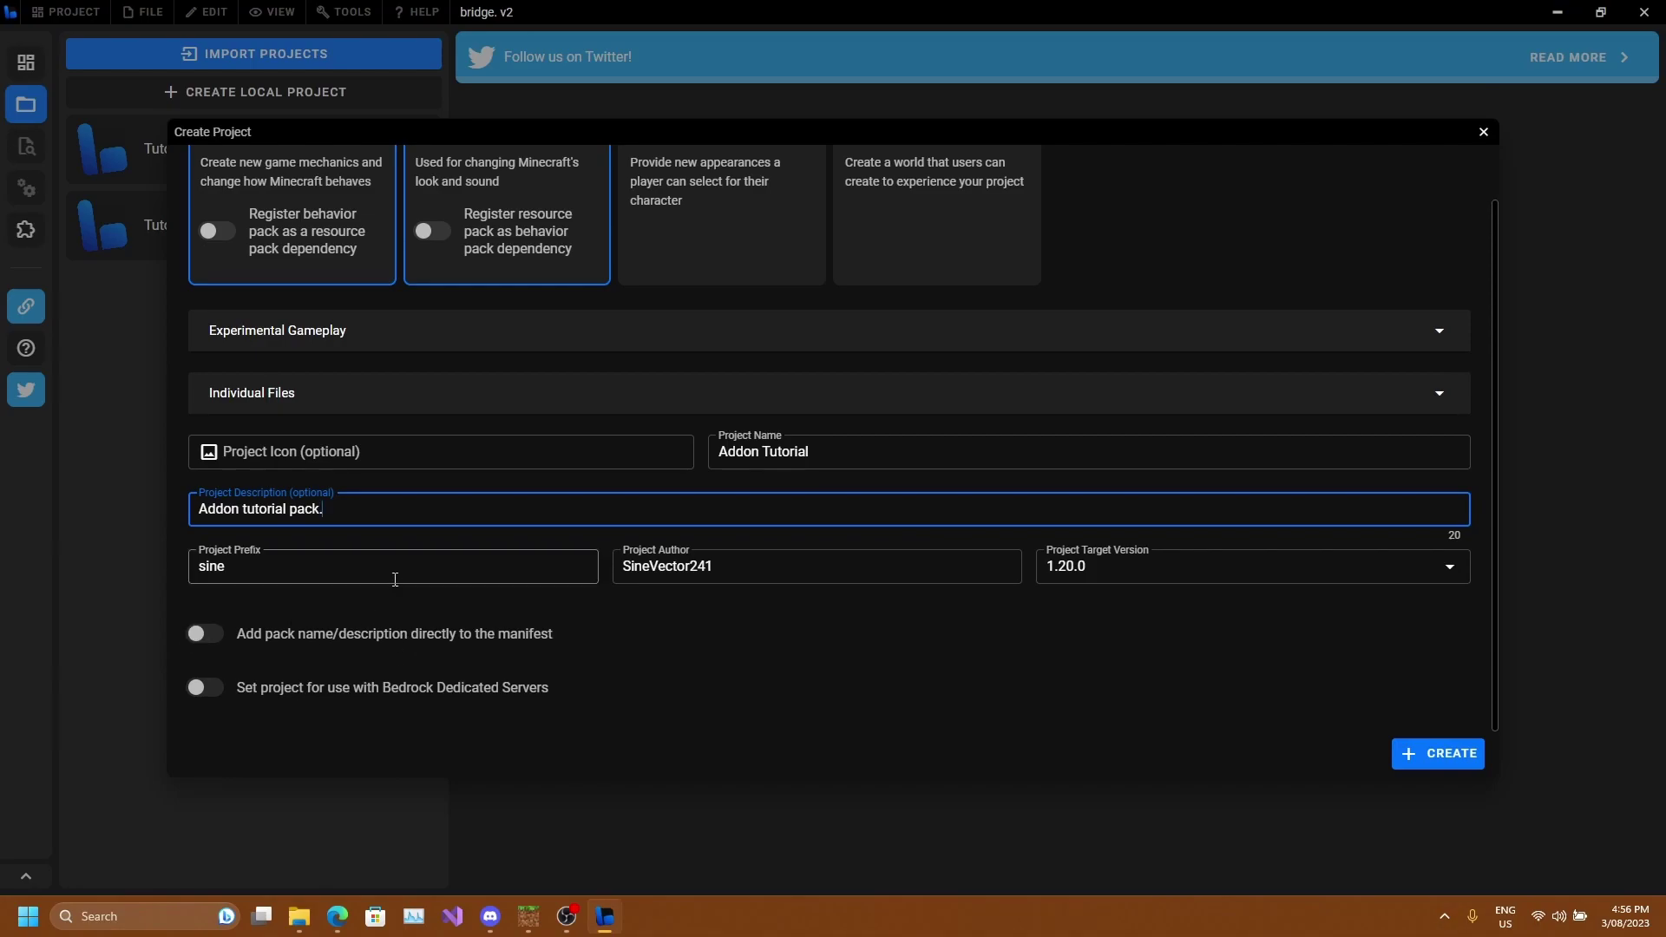
{"action": "left_click", "coordinate": [274, 609]}
{"action": "left_click", "coordinate": [333, 578]}
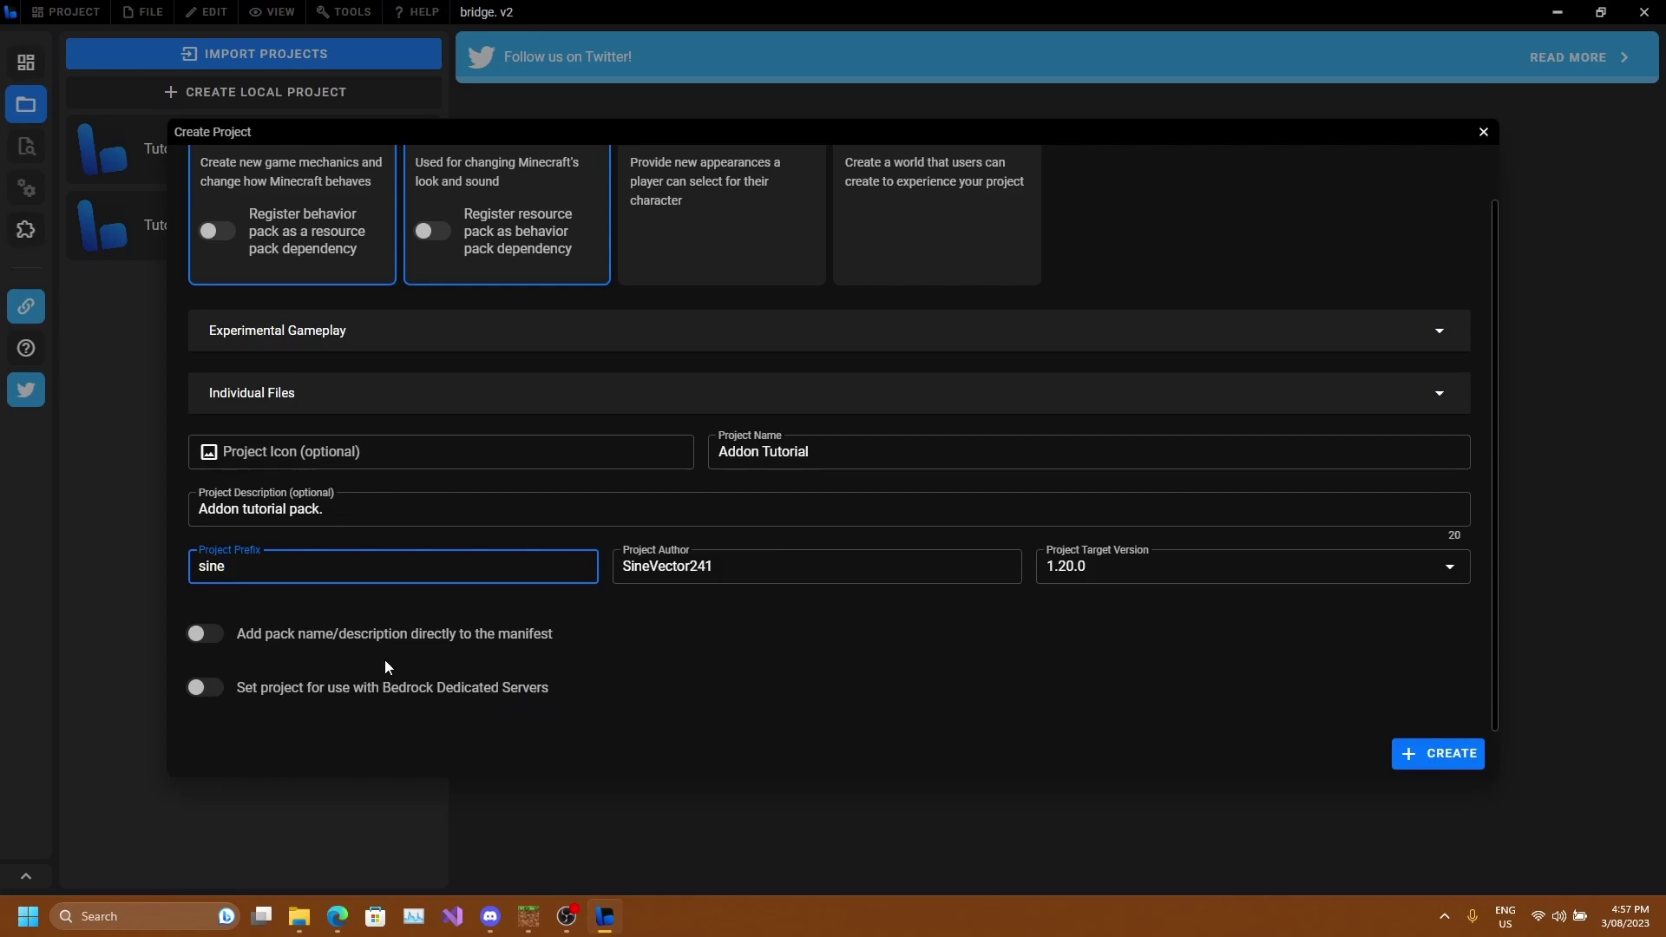
{"action": "left_click", "coordinate": [337, 647]}
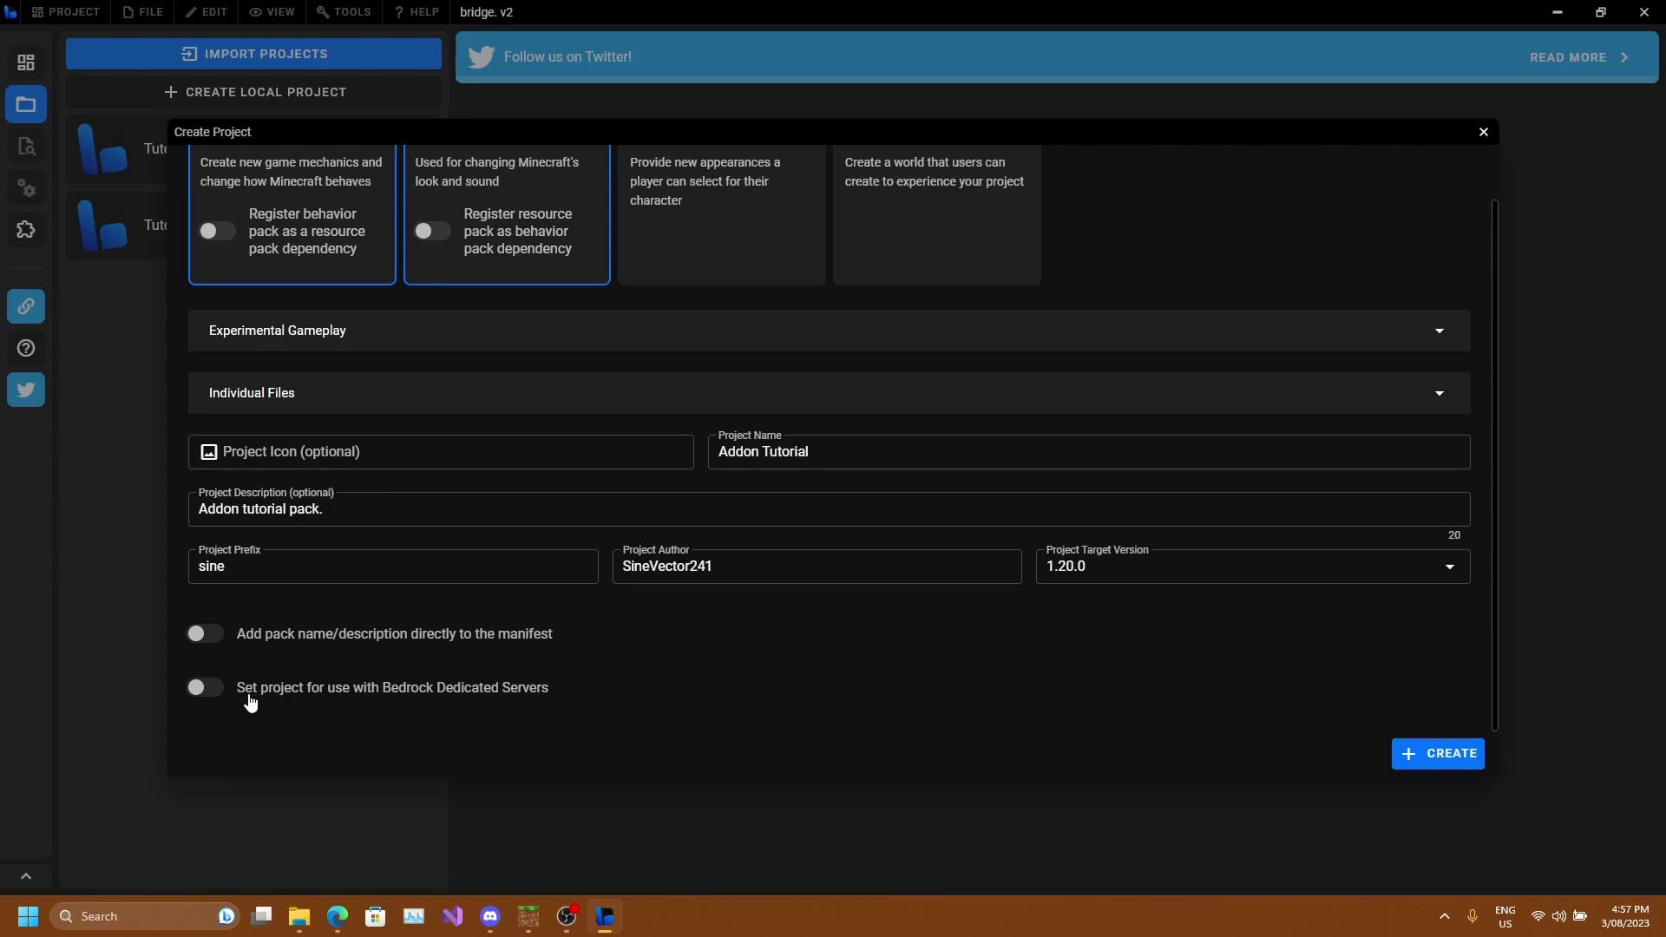
{"action": "scroll", "coordinate": [628, 704], "scroll_direction": "up", "scroll_amount": 2}
{"action": "scroll", "coordinate": [686, 404], "scroll_direction": "down", "scroll_amount": 2}
{"action": "scroll", "coordinate": [316, 704], "scroll_direction": "up", "scroll_amount": 1}
{"action": "scroll", "coordinate": [330, 698], "scroll_direction": "down", "scroll_amount": 1}
{"action": "scroll", "coordinate": [329, 650], "scroll_direction": "up", "scroll_amount": 1}
{"action": "scroll", "coordinate": [358, 649], "scroll_direction": "down", "scroll_amount": 1}
{"action": "scroll", "coordinate": [386, 636], "scroll_direction": "up", "scroll_amount": 1}
{"action": "scroll", "coordinate": [372, 580], "scroll_direction": "down", "scroll_amount": 1}
{"action": "scroll", "coordinate": [453, 313], "scroll_direction": "up", "scroll_amount": 1}
{"action": "scroll", "coordinate": [490, 375], "scroll_direction": "down", "scroll_amount": 1}
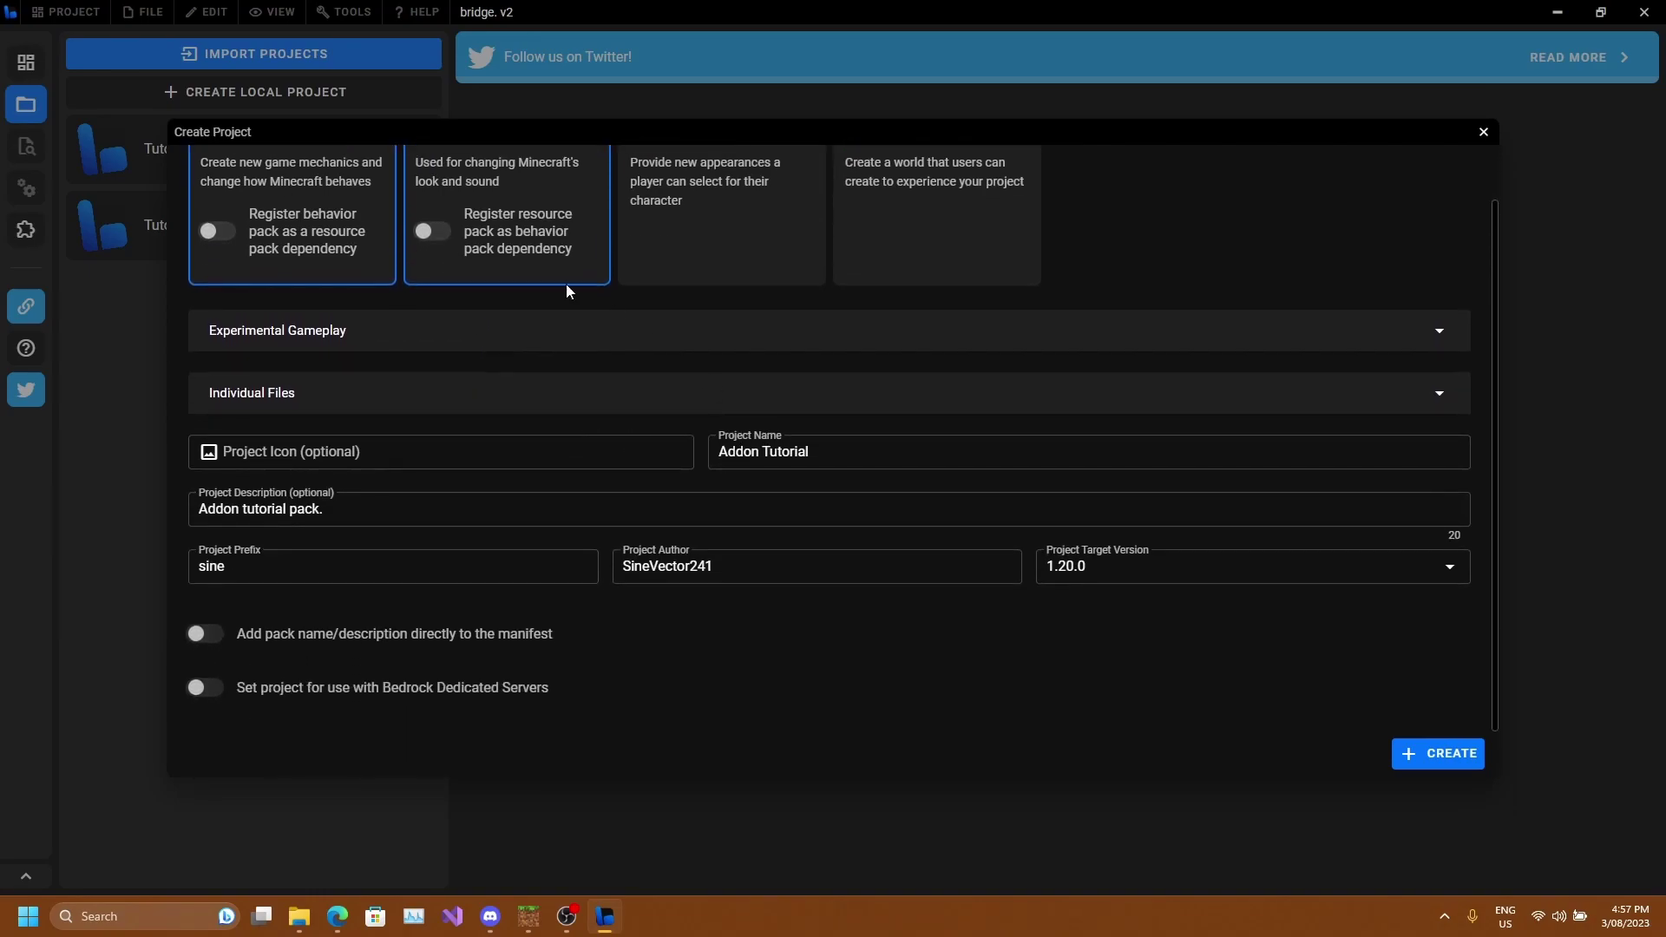
Create the Addon Tutorial project and expand the behavior pack's functions, scripts and texts folders.
{"action": "left_click", "coordinate": [1428, 754]}
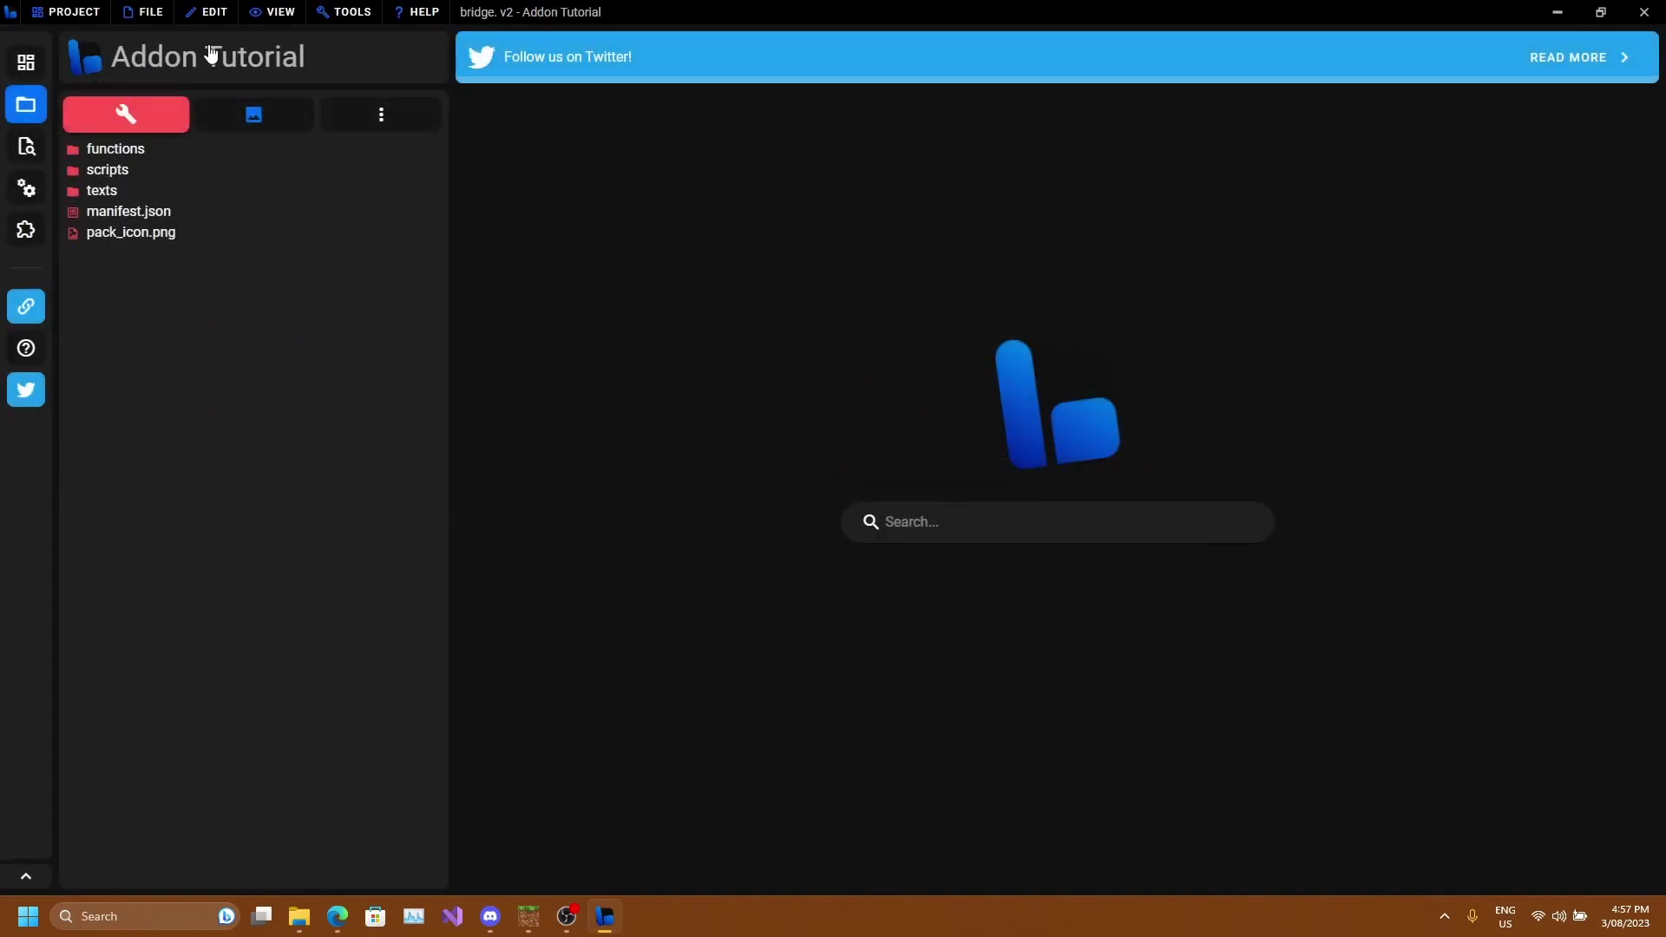
{"action": "left_click", "coordinate": [126, 151]}
{"action": "left_click", "coordinate": [131, 191]}
{"action": "left_click", "coordinate": [159, 234]}
Expand the resource pack's sounds, texts and textures folders, then open behavior pack tick.json.
{"action": "left_click", "coordinate": [221, 127]}
{"action": "left_click", "coordinate": [151, 120]}
{"action": "left_click", "coordinate": [261, 112]}
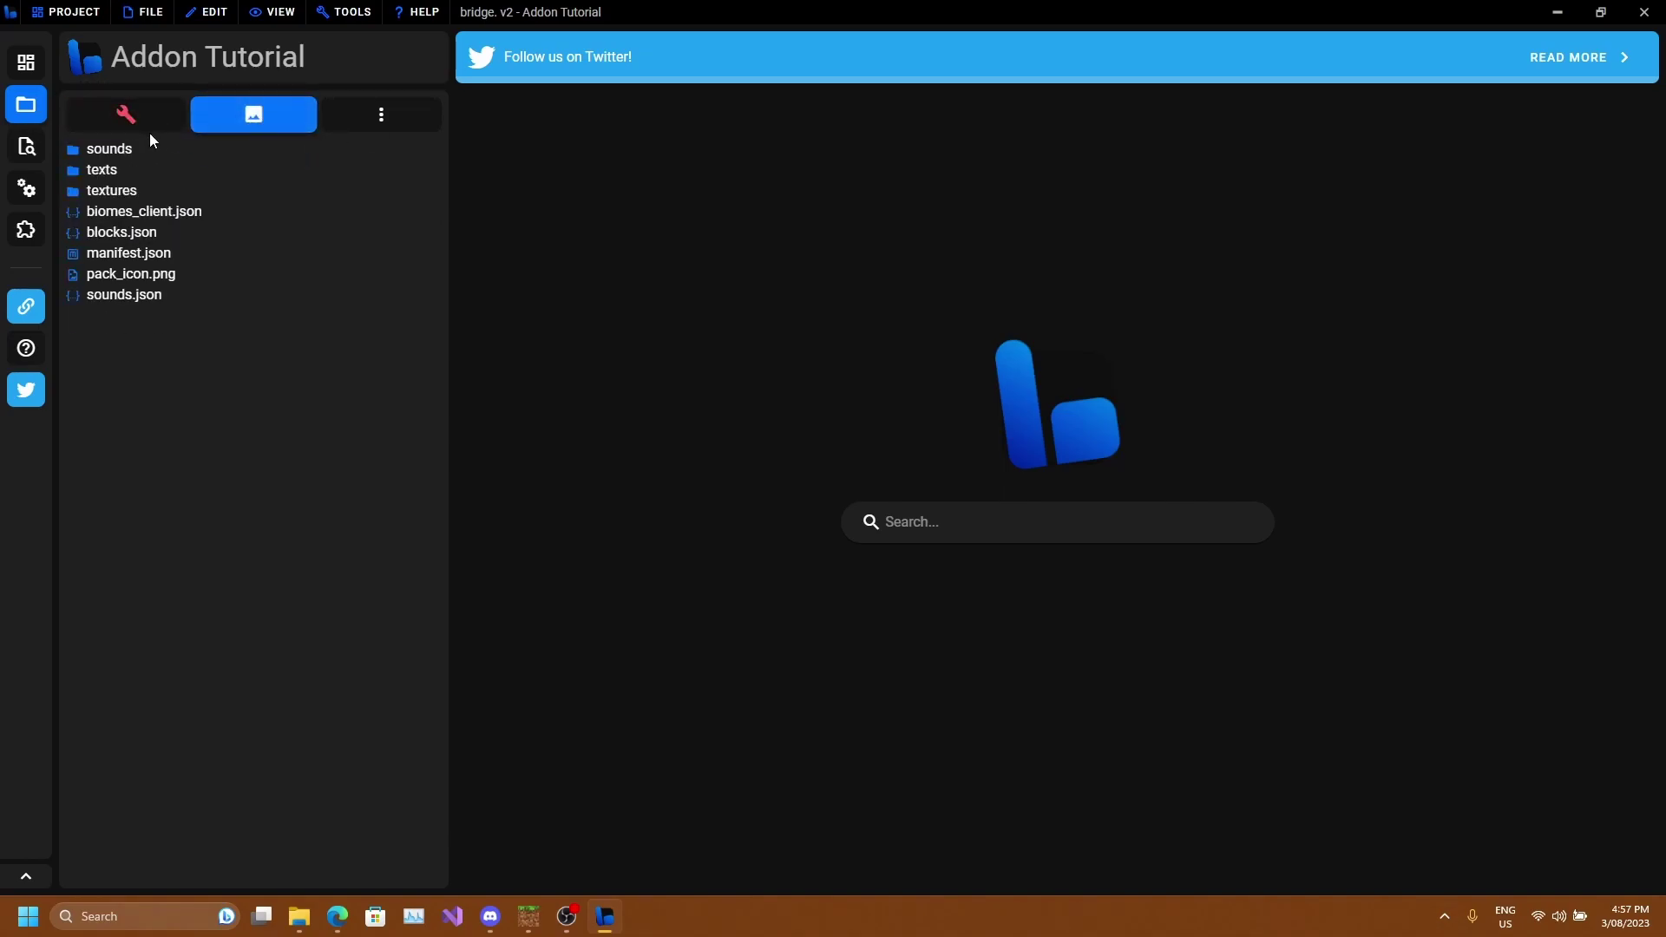
{"action": "left_click", "coordinate": [122, 149]}
{"action": "left_click", "coordinate": [105, 189]}
{"action": "left_click", "coordinate": [148, 255]}
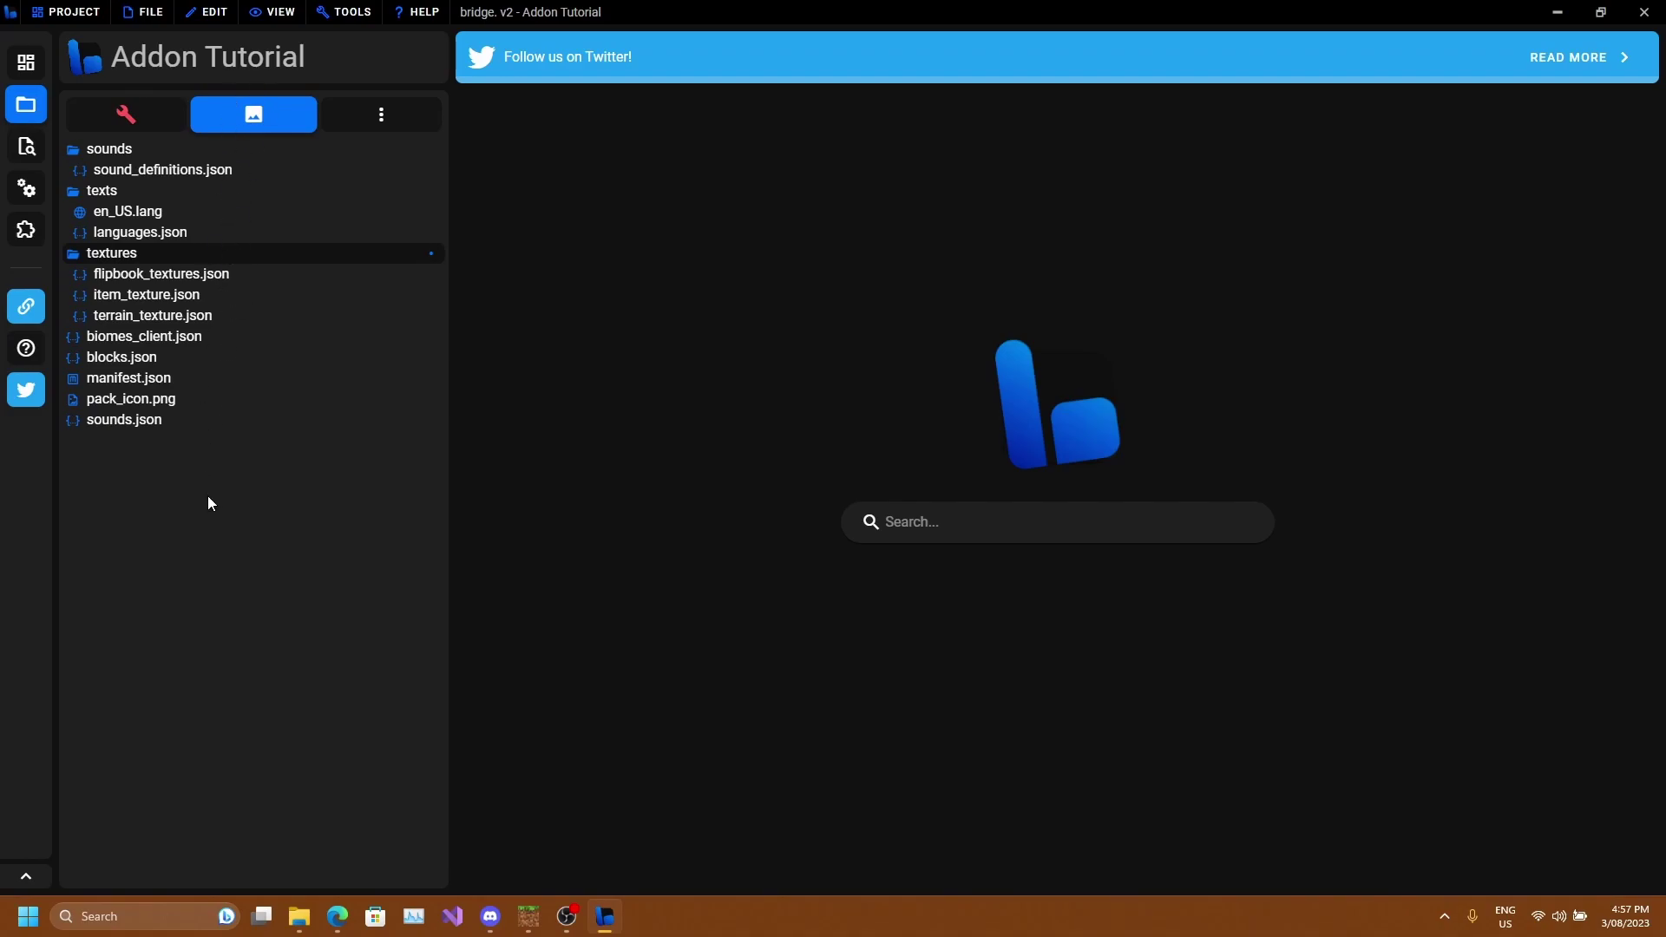
{"action": "left_click", "coordinate": [141, 124]}
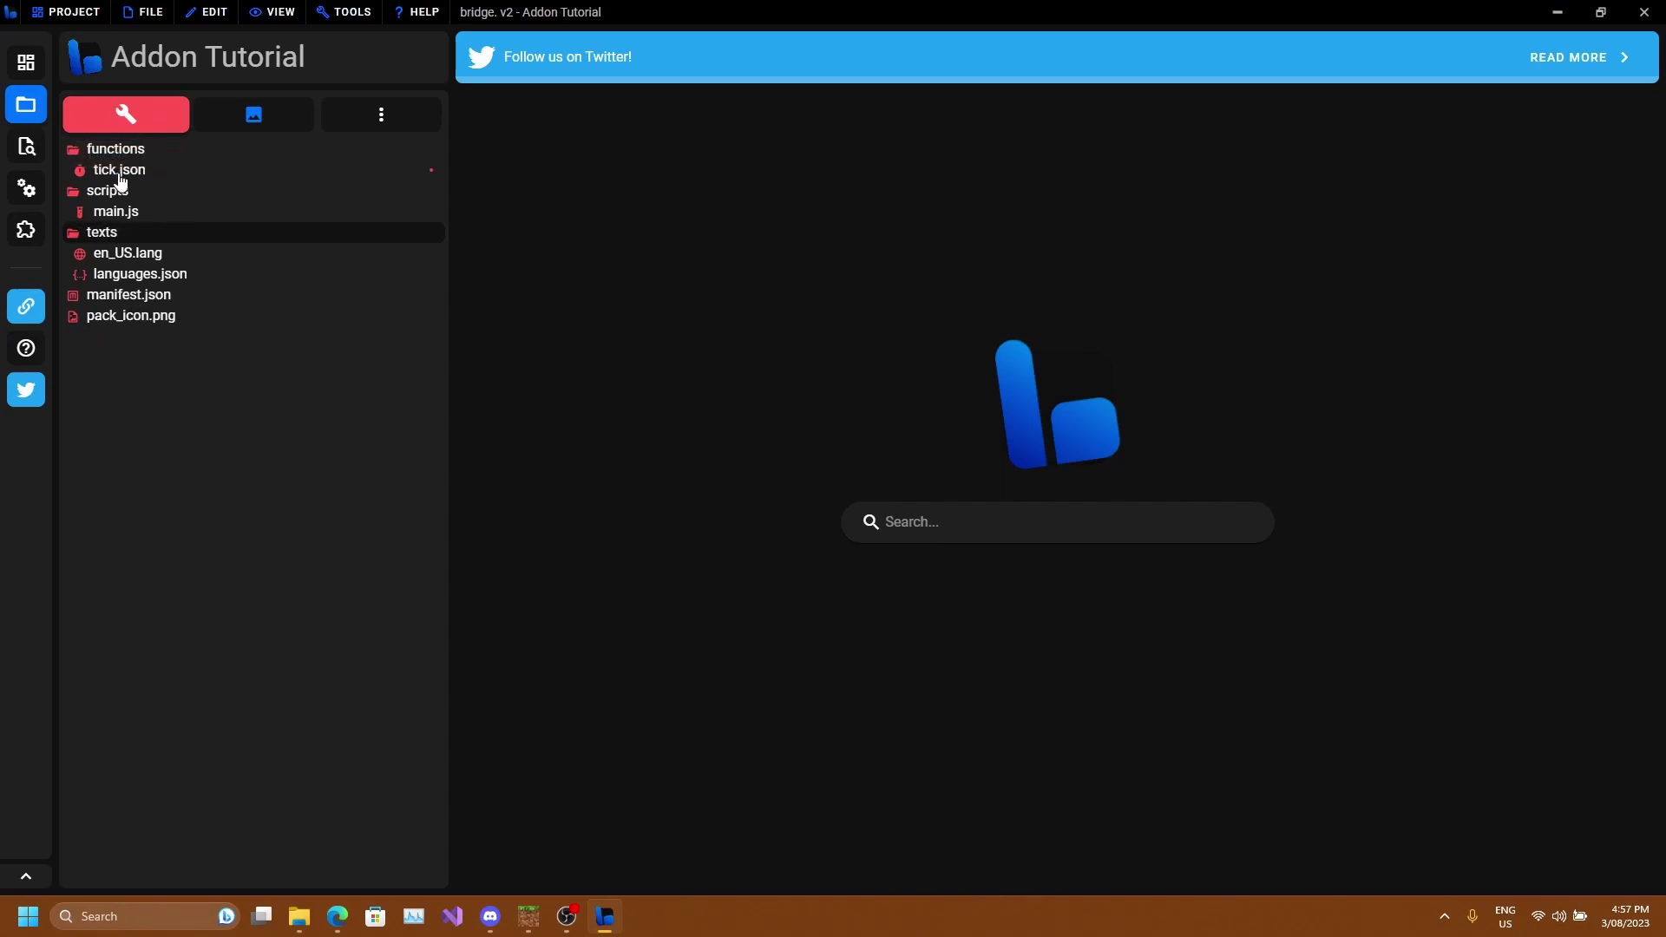
{"action": "left_click", "coordinate": [121, 174]}
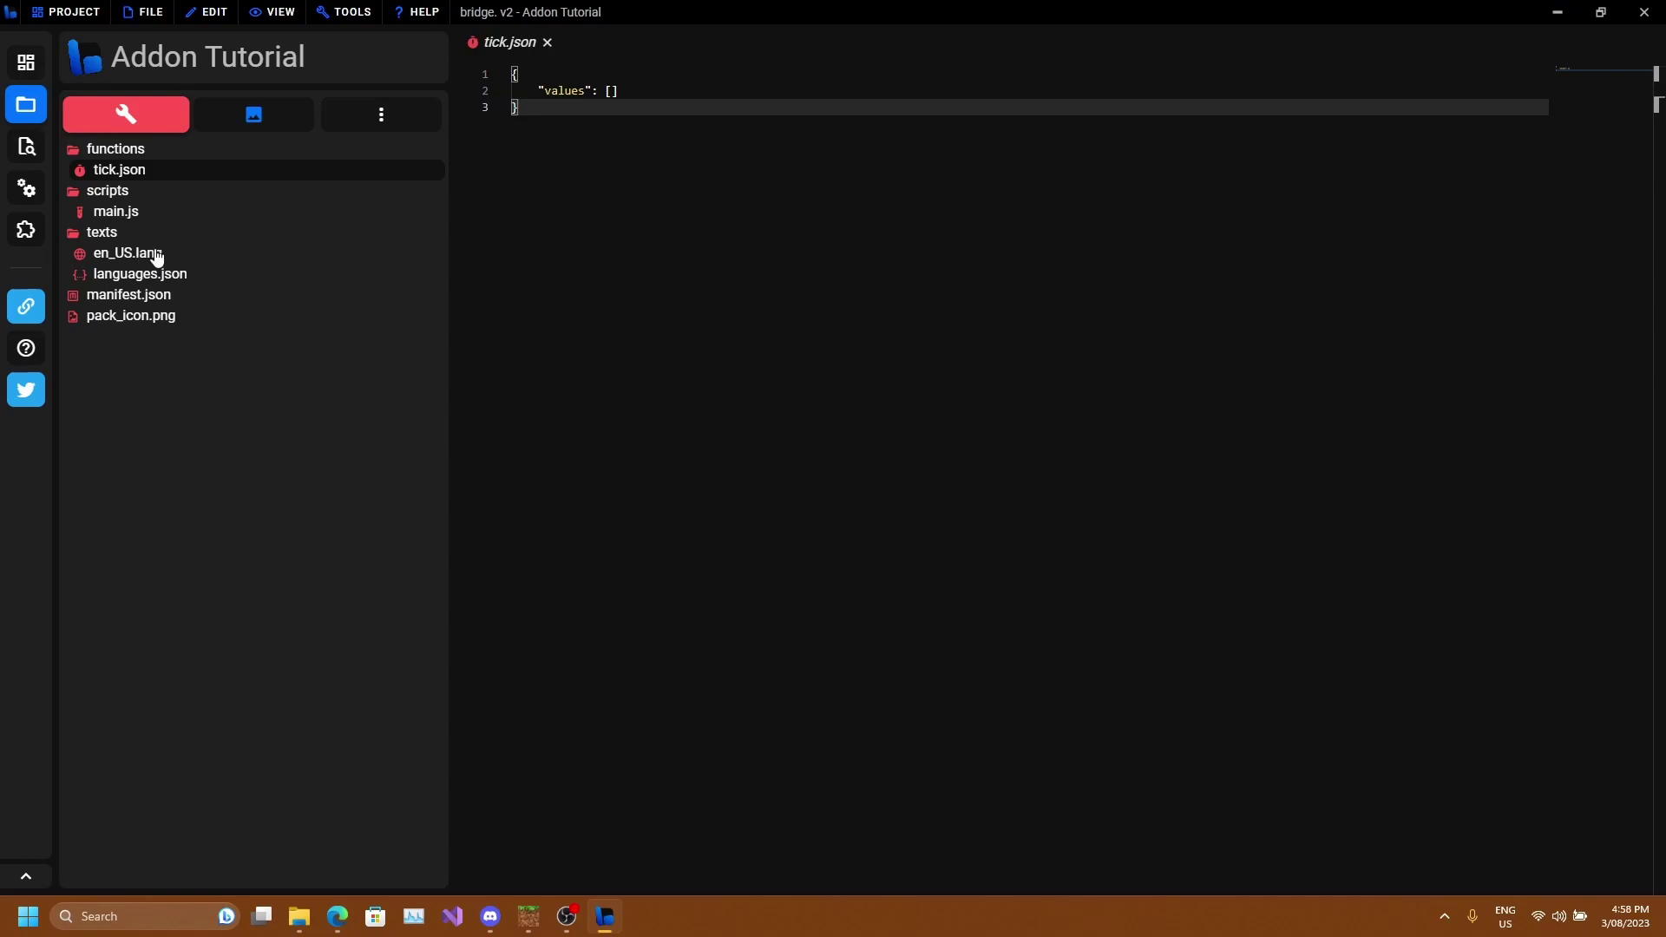
Collapse and re-expand the resource pack's sounds, texts and textures folders.
{"action": "left_click", "coordinate": [231, 126]}
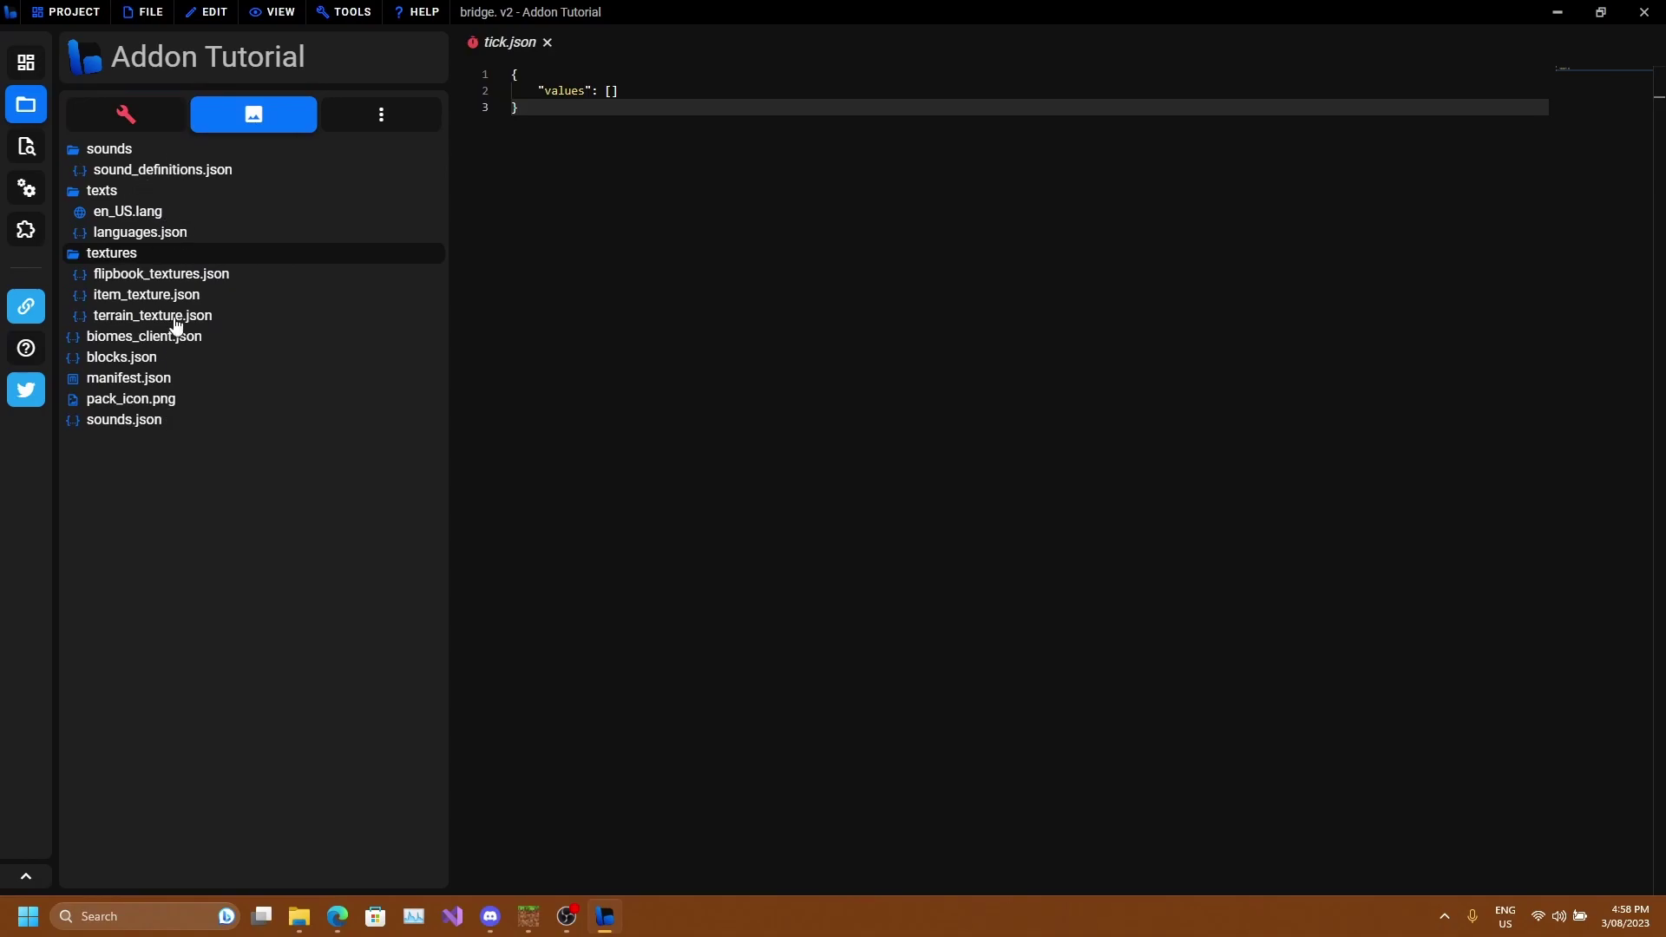
{"action": "left_click", "coordinate": [149, 258]}
{"action": "left_click", "coordinate": [106, 191]}
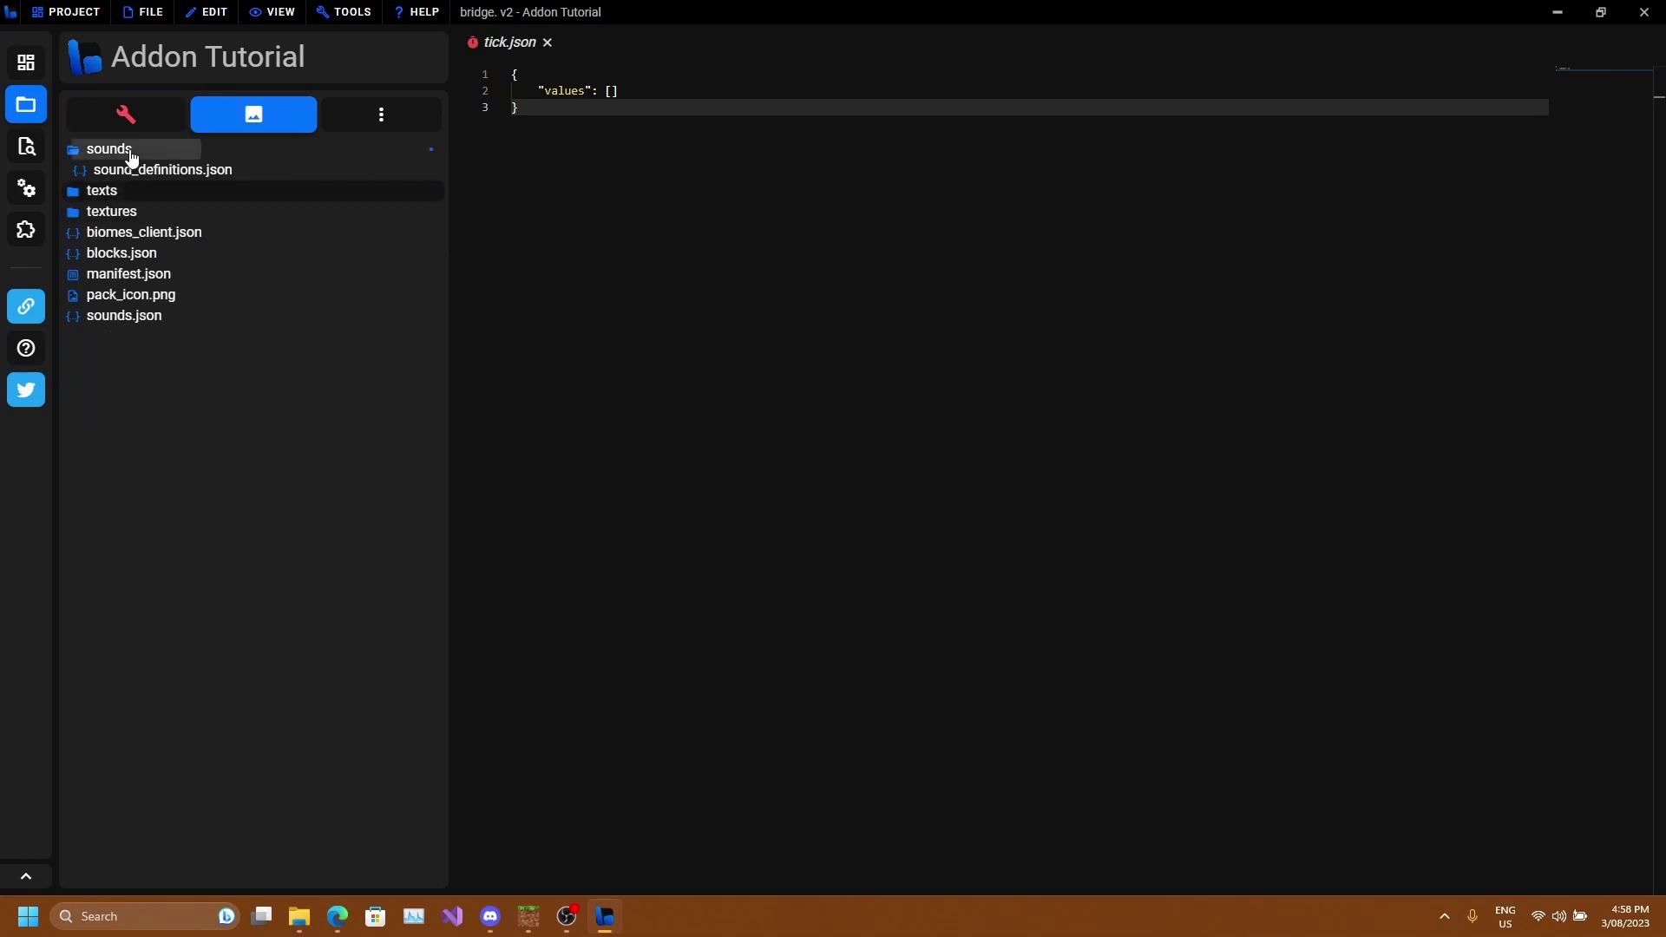
{"action": "left_click", "coordinate": [128, 154]}
{"action": "left_click", "coordinate": [128, 171]}
{"action": "left_click", "coordinate": [135, 171]}
{"action": "left_click", "coordinate": [143, 191]}
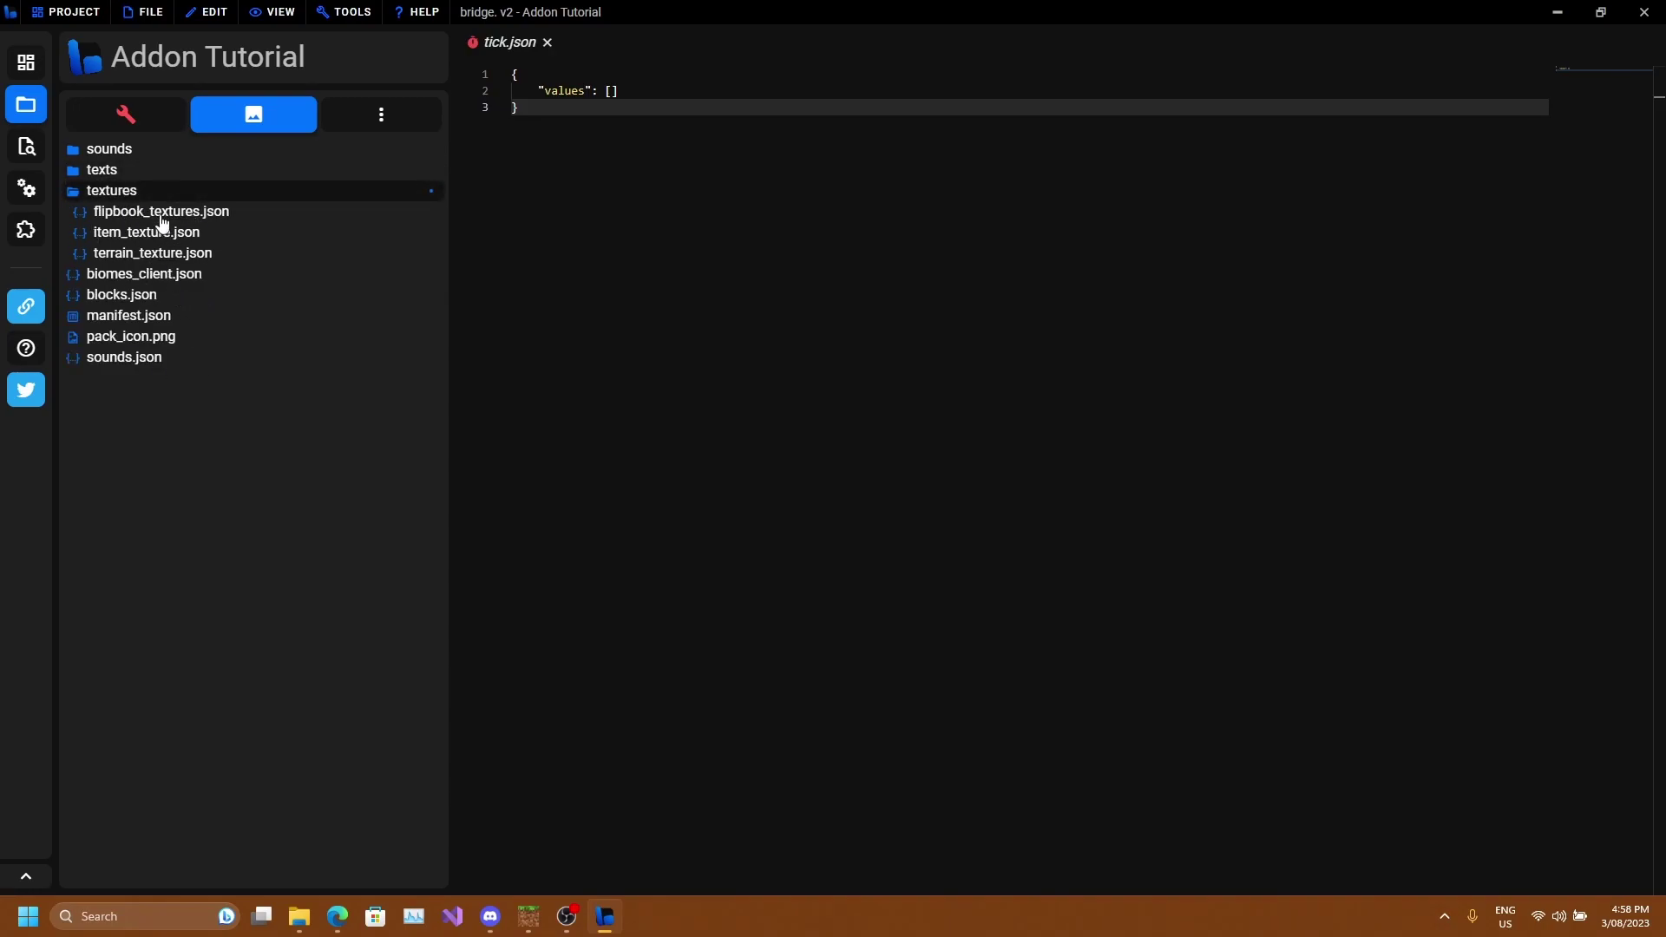
Re-expand the behavior pack's functions, scripts and texts, then show resource pack with textures collapsed.
{"action": "left_click", "coordinate": [156, 127]}
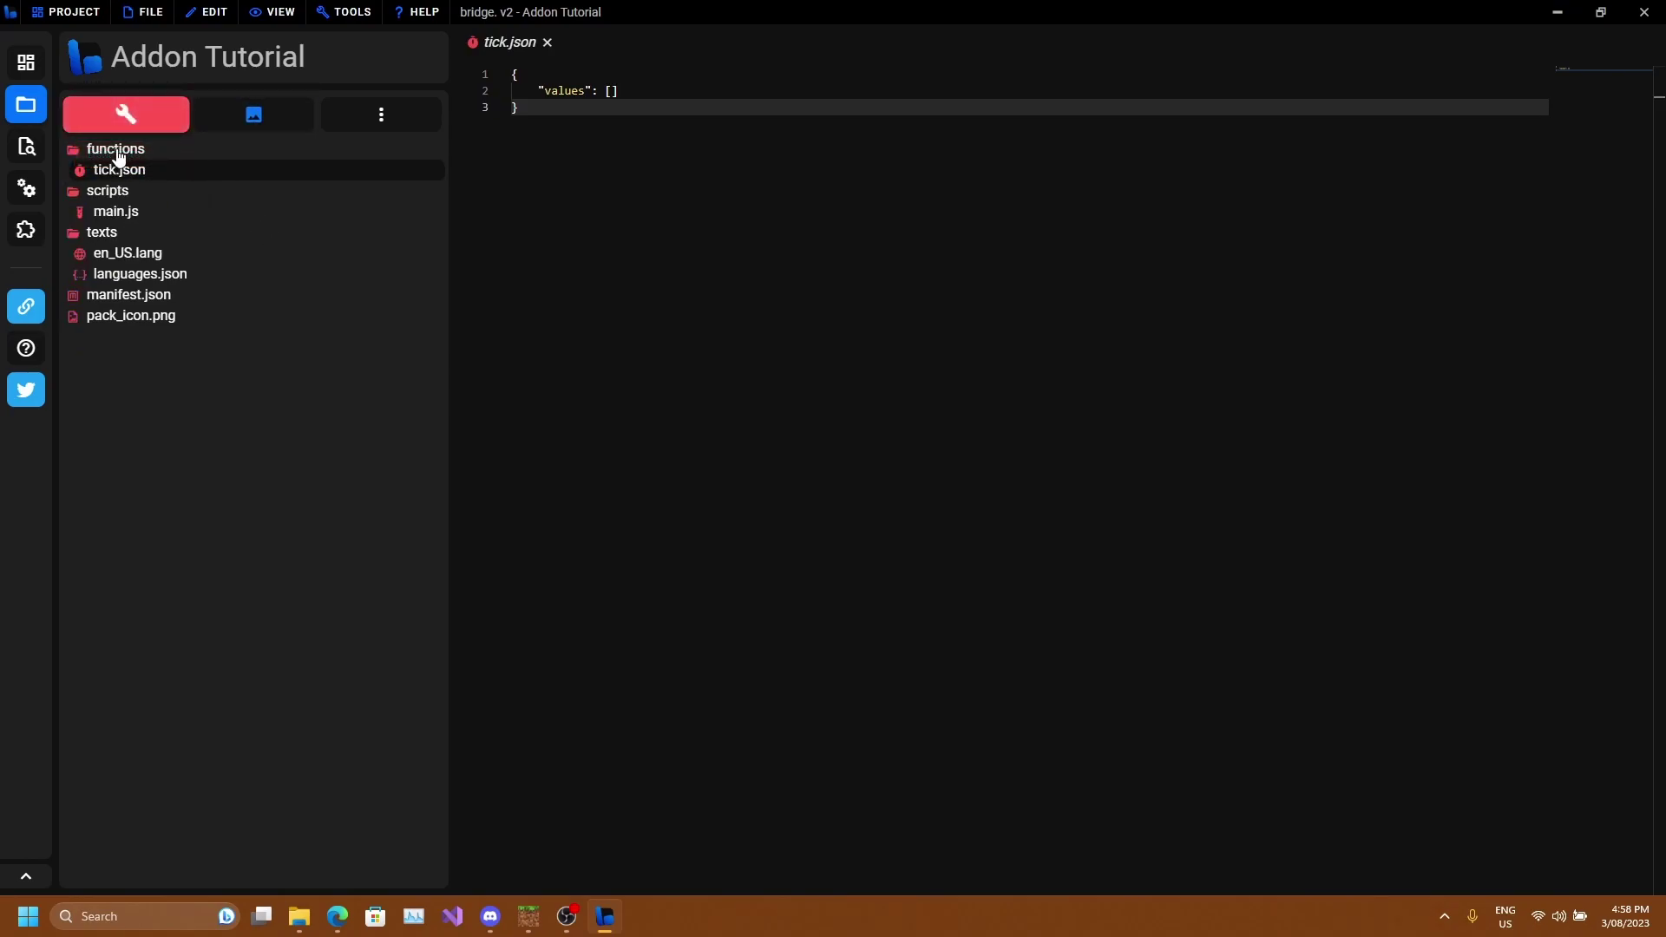
{"action": "left_click", "coordinate": [111, 154]}
{"action": "left_click", "coordinate": [130, 170]}
{"action": "left_click", "coordinate": [121, 191]}
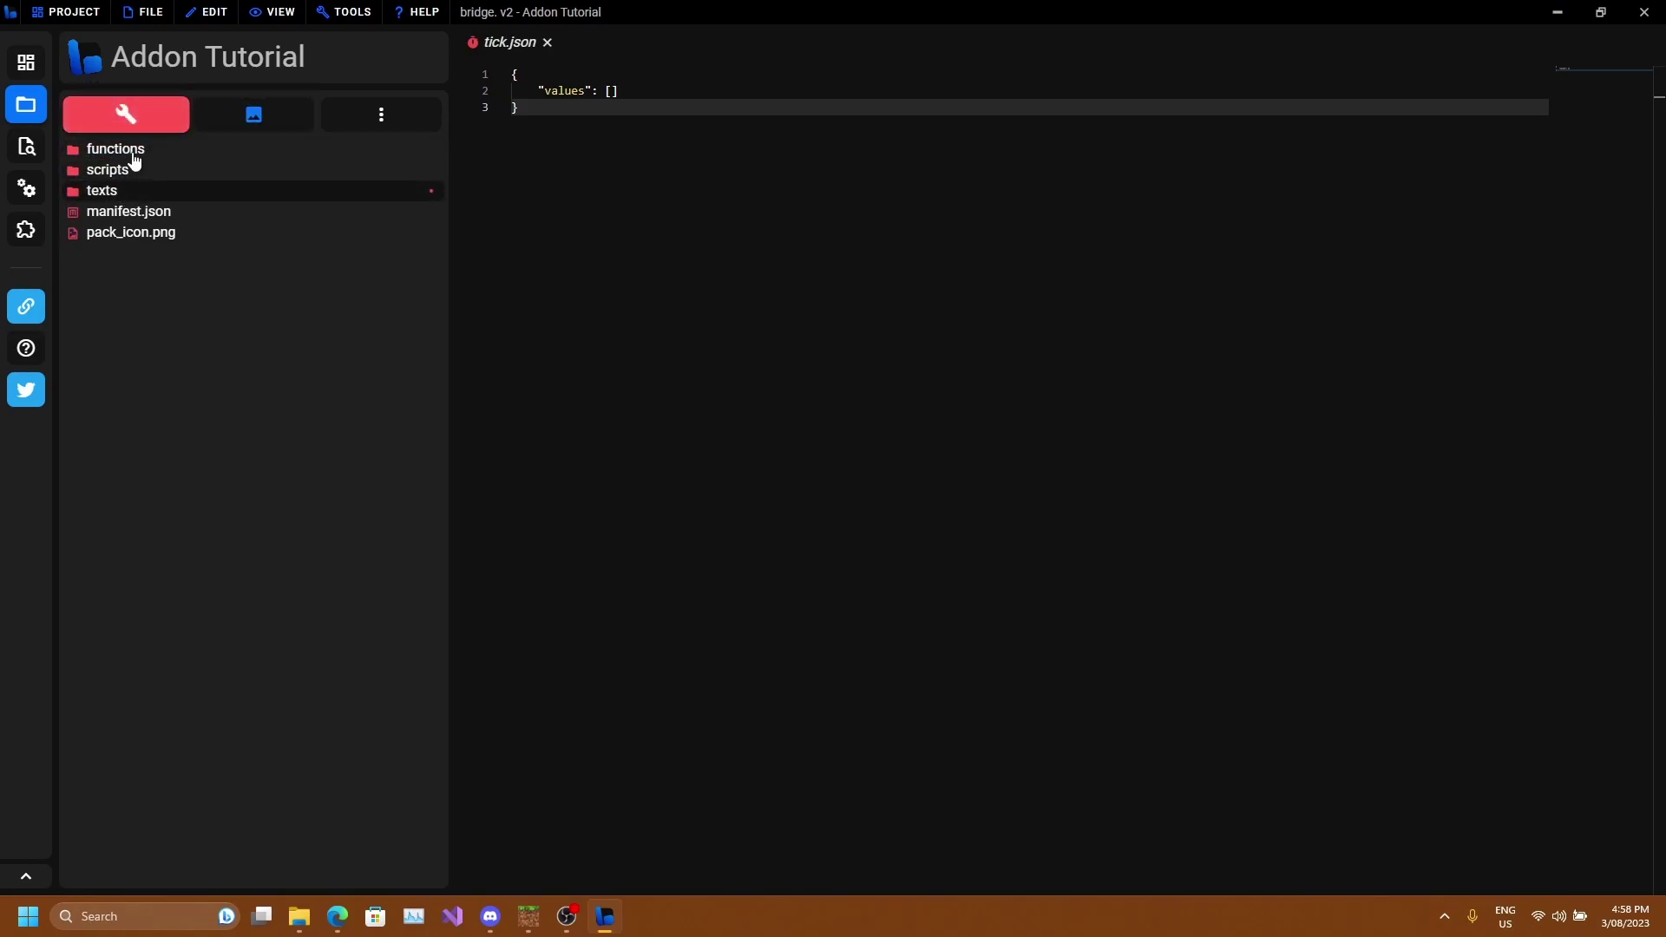
{"action": "left_click", "coordinate": [134, 152]}
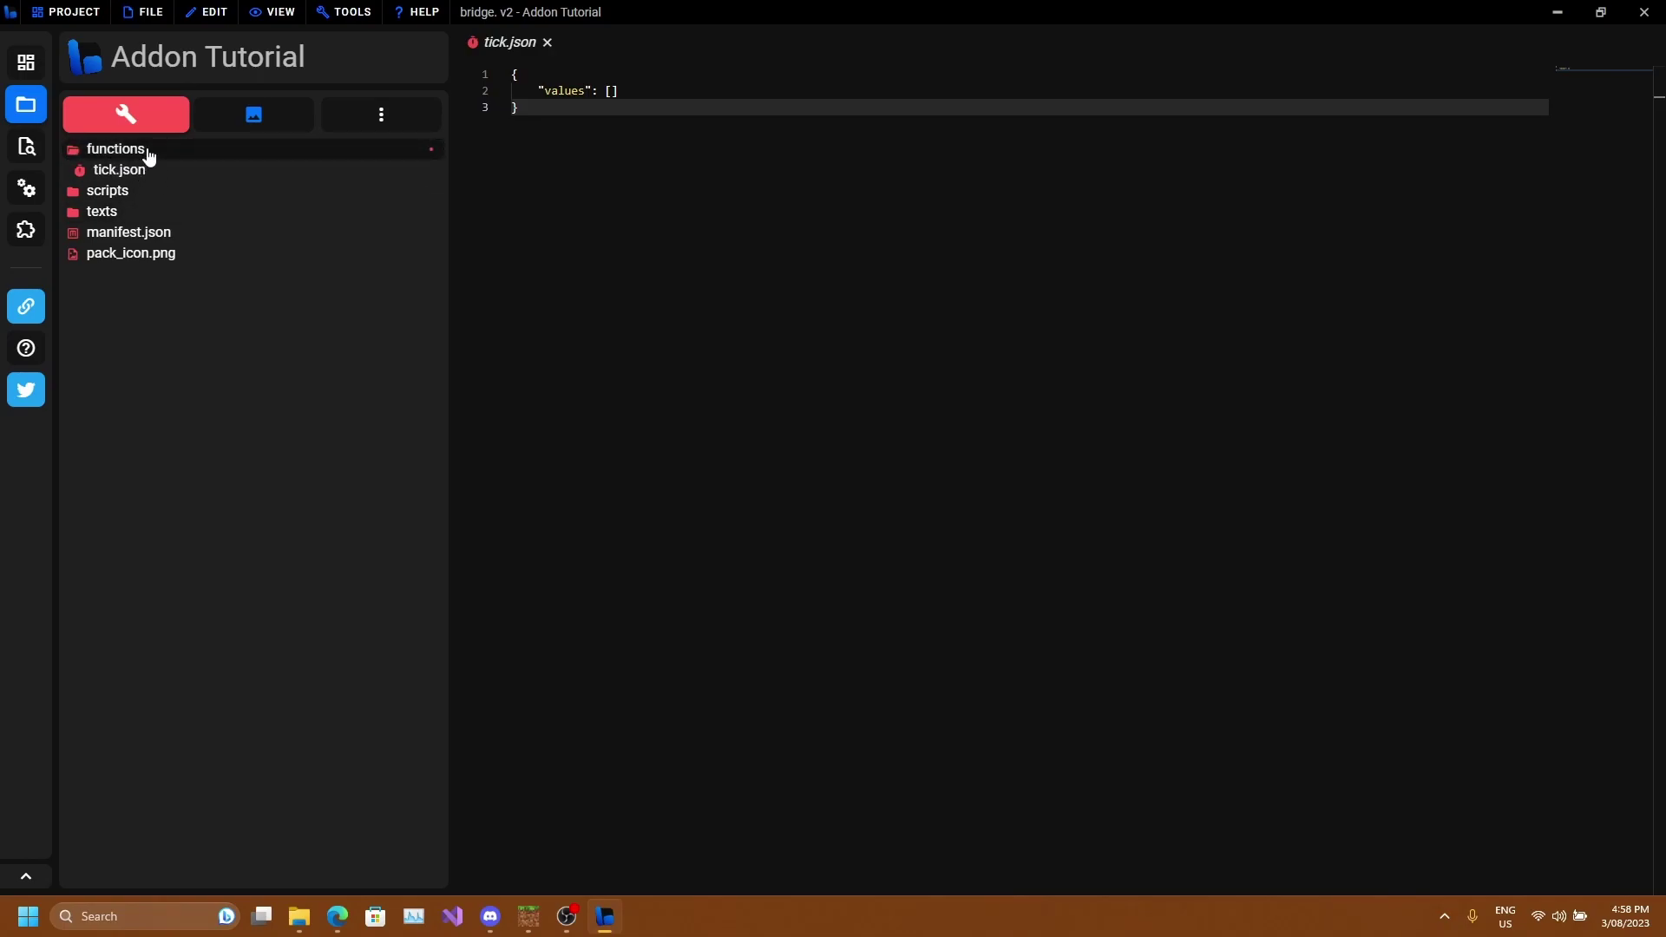
{"action": "left_click", "coordinate": [113, 192]}
{"action": "left_click", "coordinate": [116, 232]}
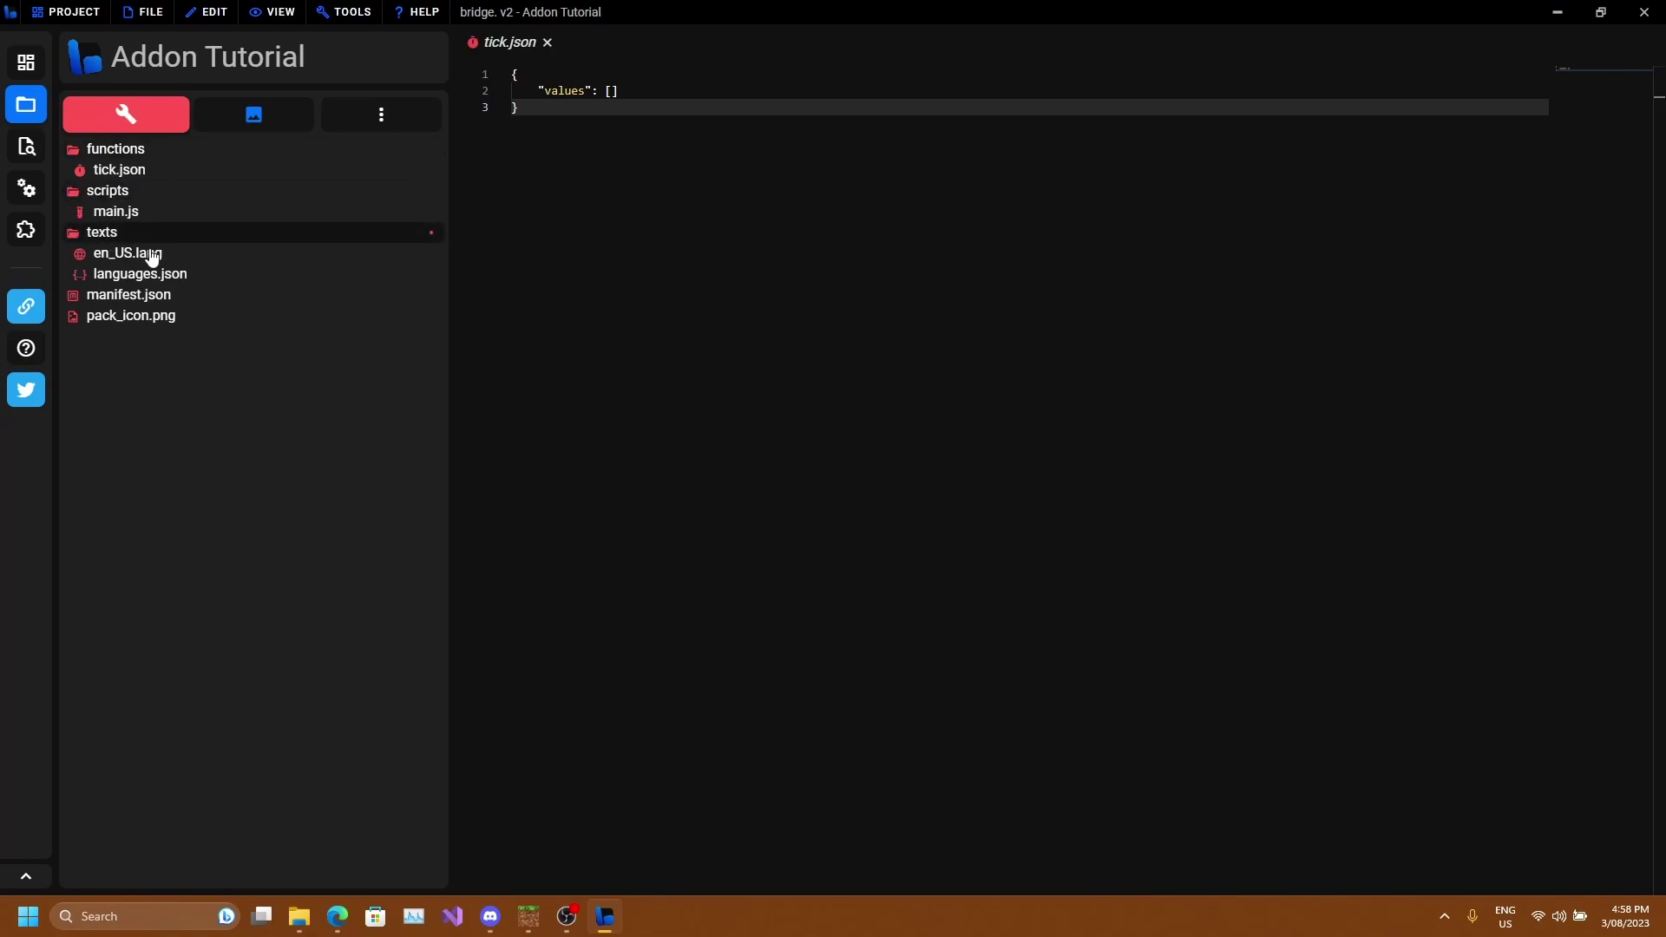
{"action": "left_click", "coordinate": [250, 121]}
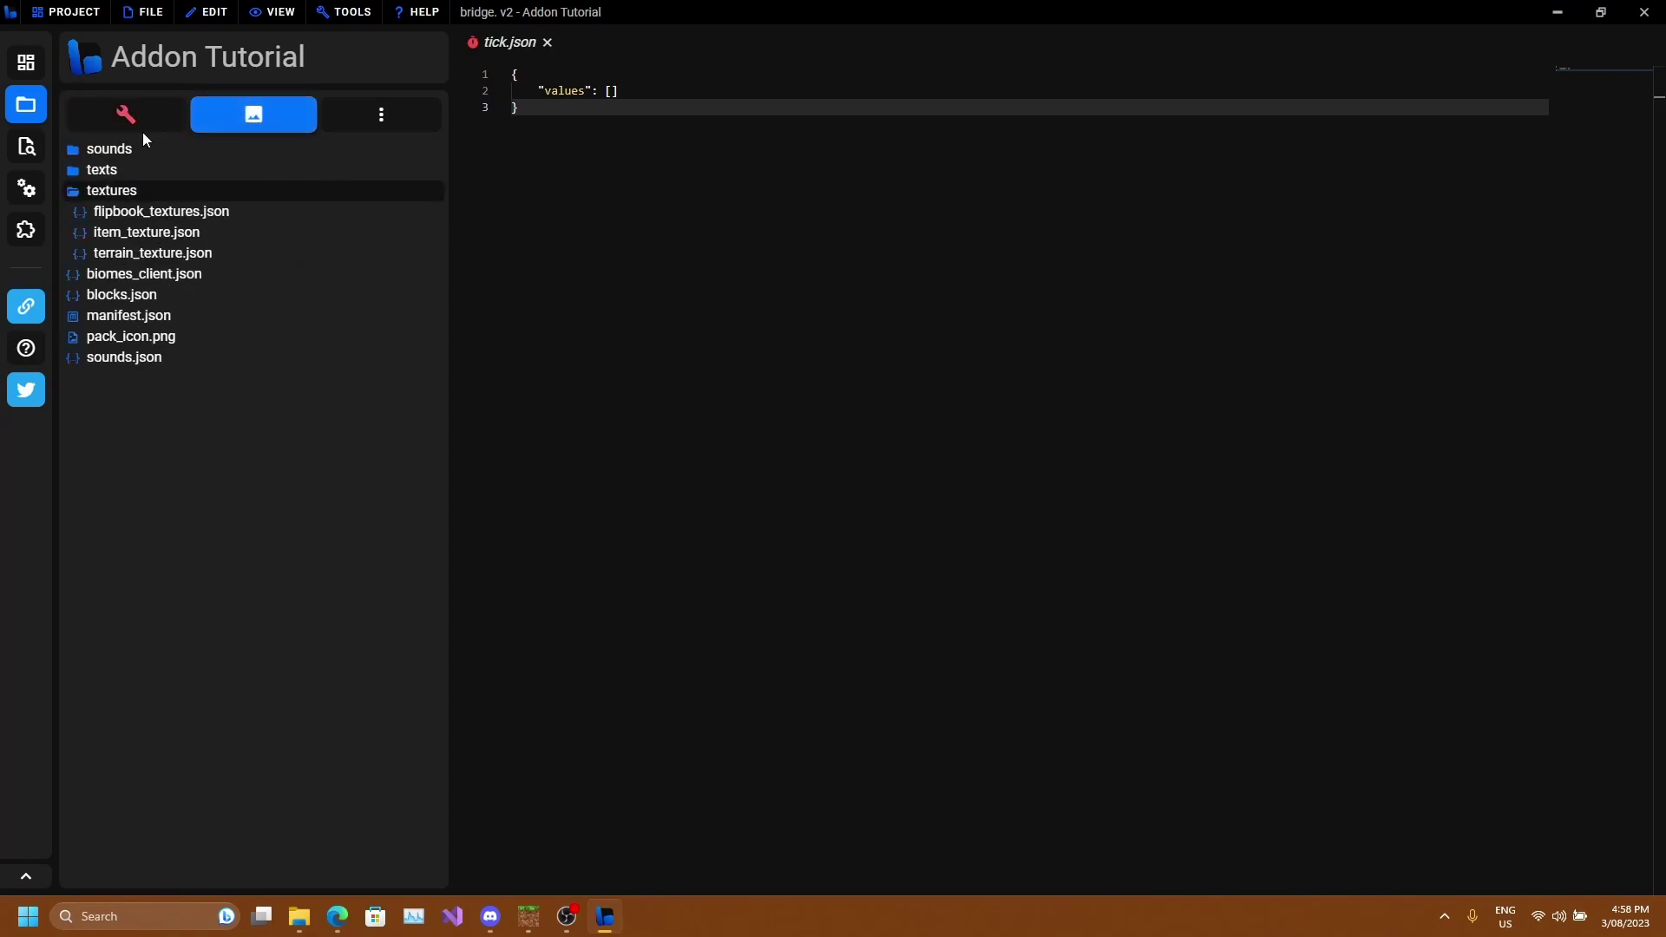
{"action": "left_click", "coordinate": [129, 192]}
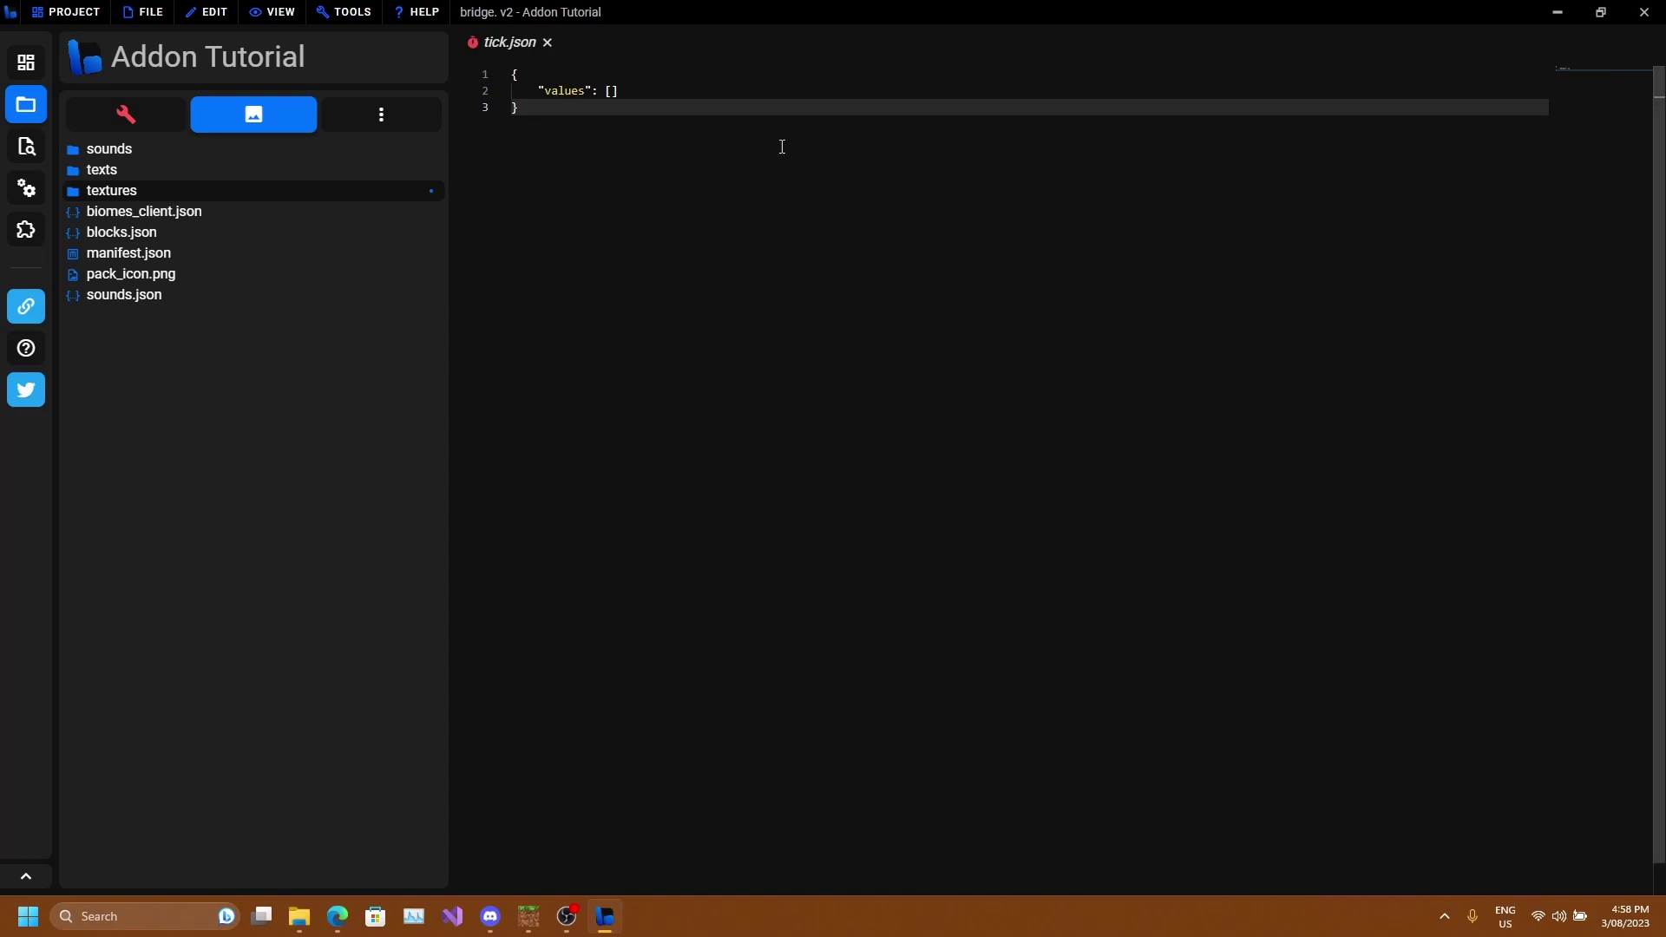
{"action": "left_click", "coordinate": [685, 126]}
{"action": "left_click_drag", "start_coordinate": [632, 119], "coordinate": [439, 45]}
{"action": "left_click", "coordinate": [584, 122]}
{"action": "key", "text": "ctrl+a"}
{"action": "left_click", "coordinate": [550, 120]}
{"action": "left_click_drag", "start_coordinate": [542, 150], "coordinate": [446, 60]}
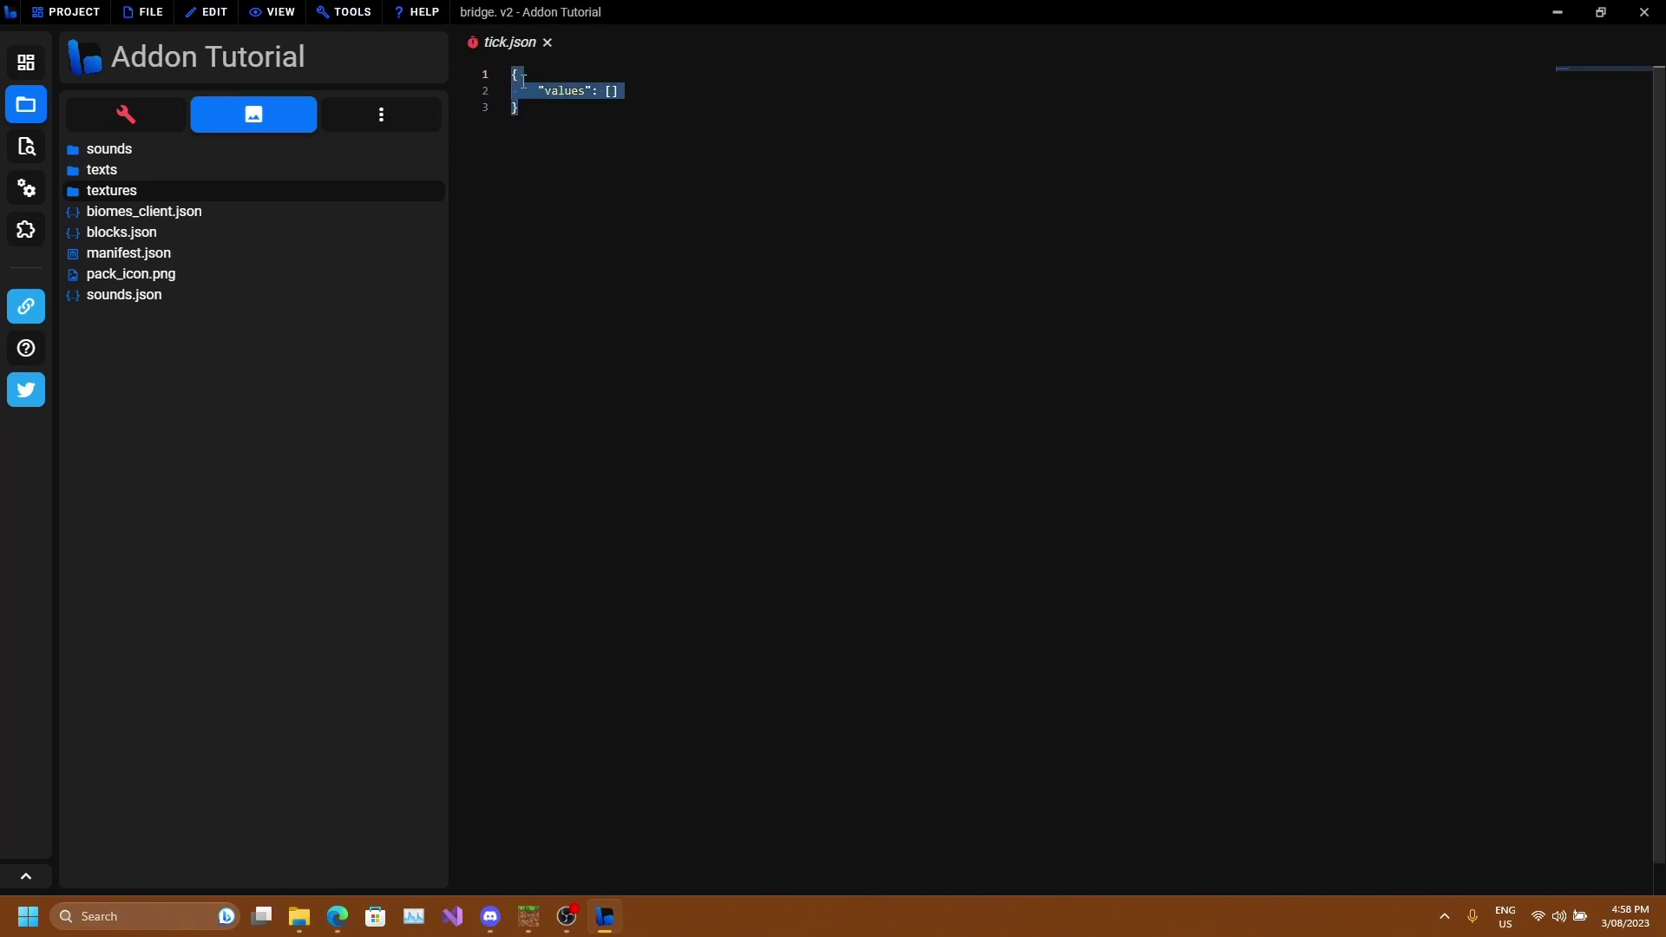
{"action": "left_click", "coordinate": [567, 113]}
{"action": "left_click", "coordinate": [626, 92]}
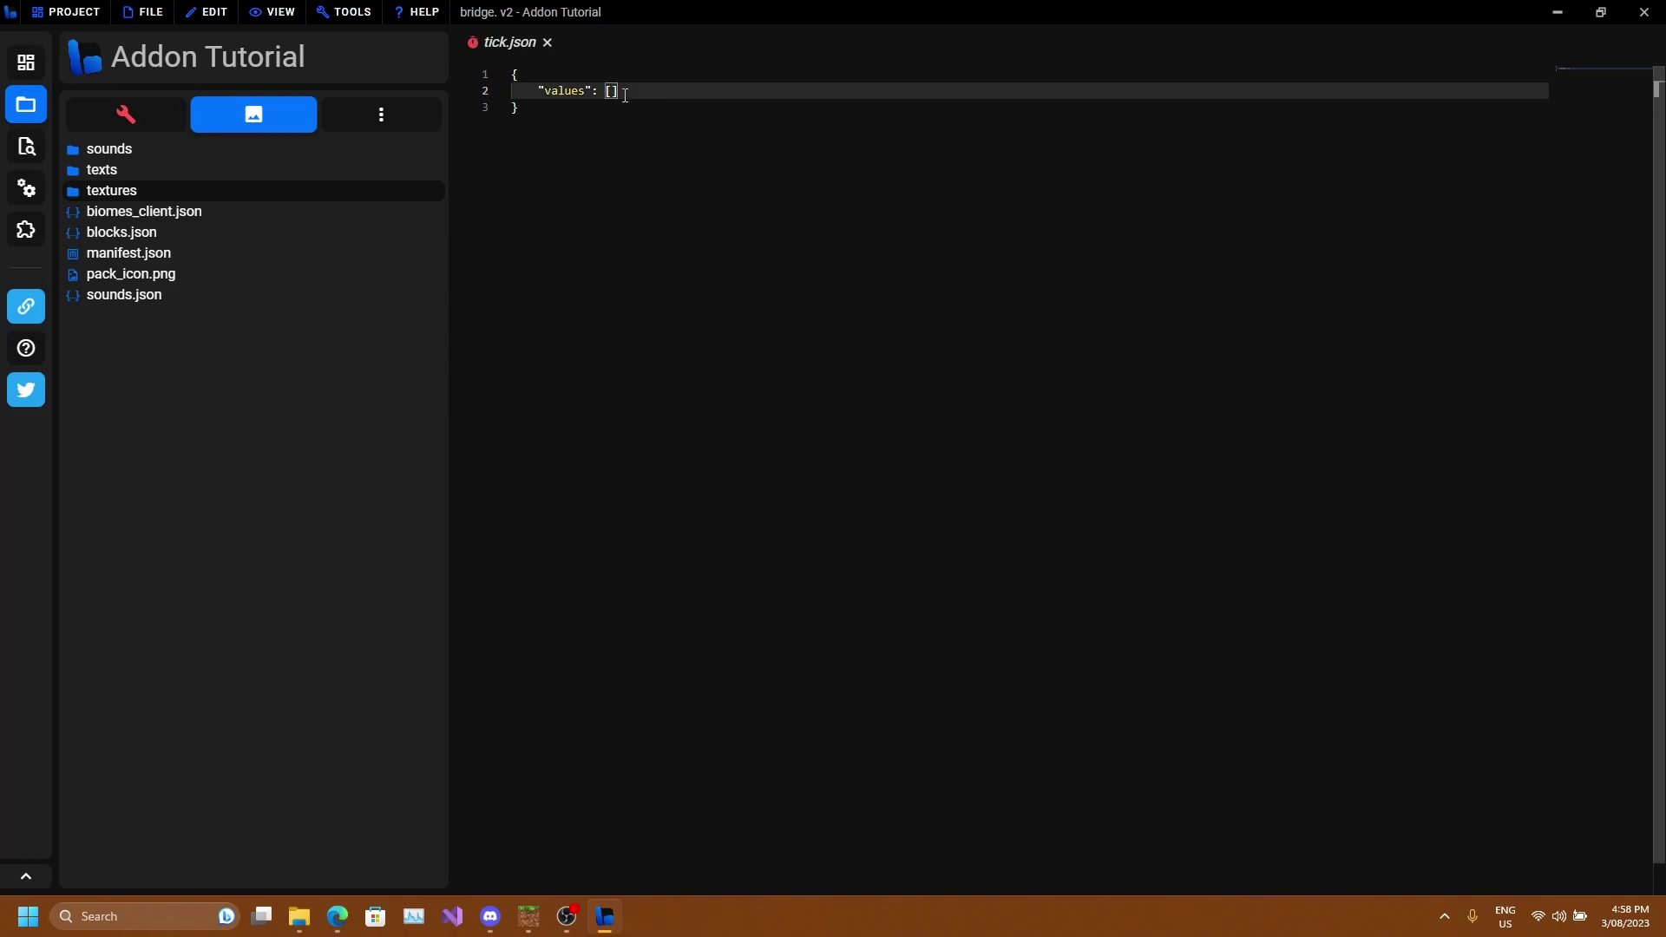
{"action": "left_click", "coordinate": [559, 92]}
{"action": "left_click_drag", "start_coordinate": [540, 92], "coordinate": [648, 89]}
{"action": "left_click", "coordinate": [648, 89]}
{"action": "left_click", "coordinate": [583, 102]}
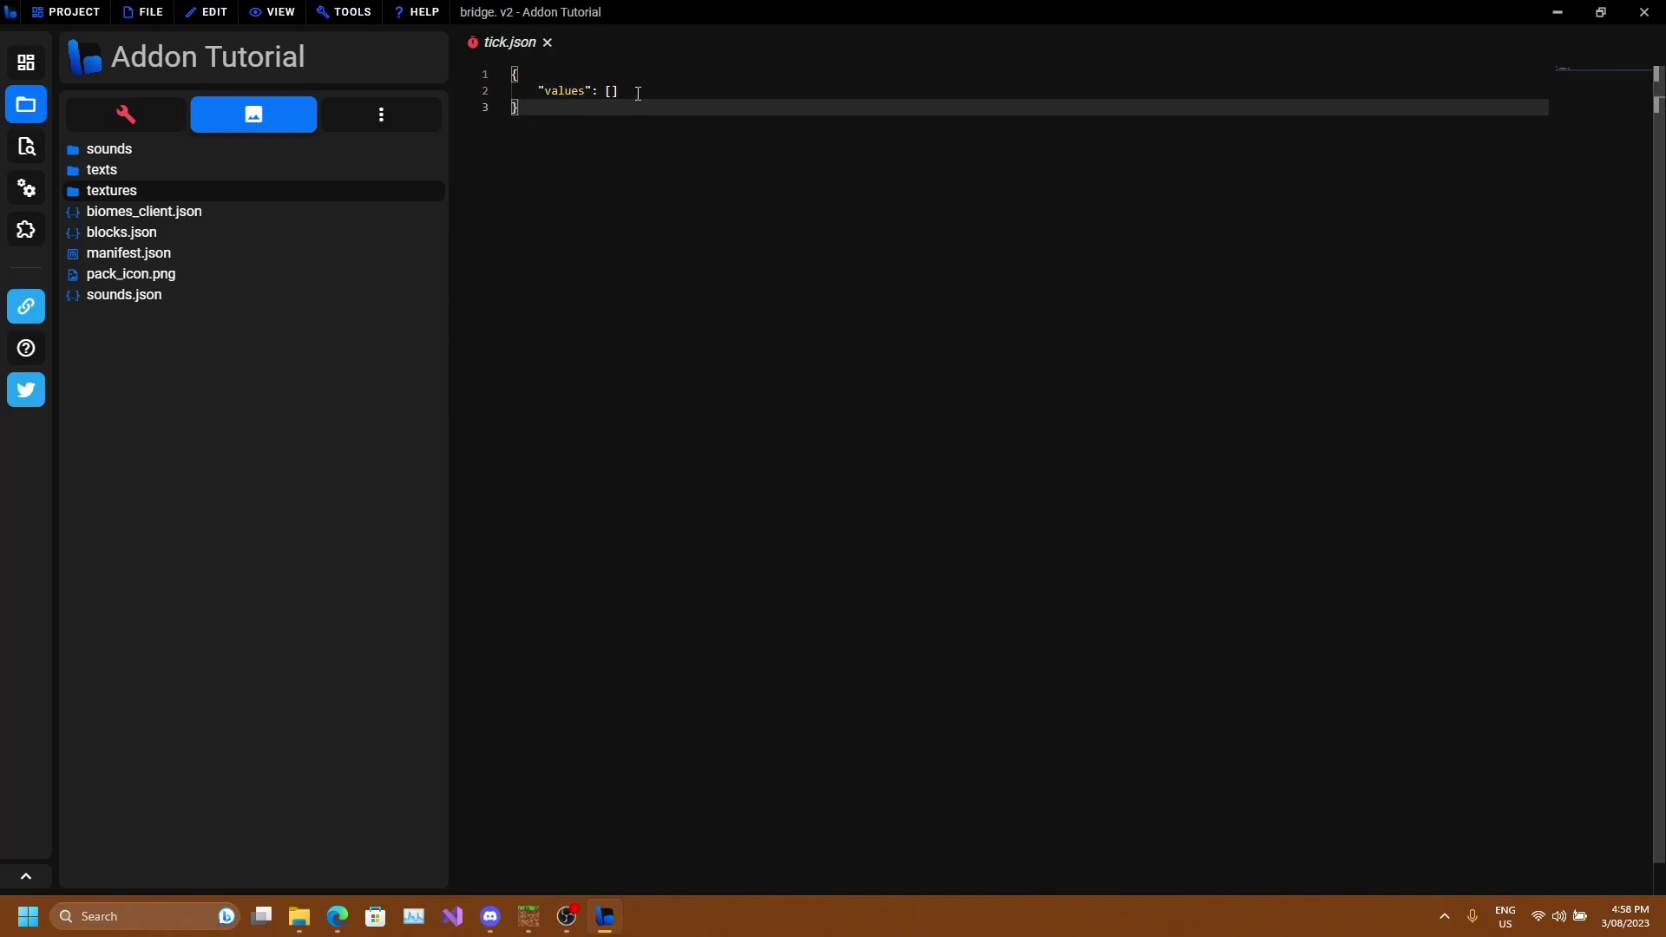
{"action": "key", "text": "Up"}
{"action": "key", "text": "Up"}
{"action": "key", "text": "Down"}
{"action": "key", "text": "Down"}
{"action": "key", "text": "Up"}
{"action": "key", "text": "Down"}
{"action": "key", "text": "Up"}
{"action": "key", "text": "Up"}
{"action": "key", "text": "Down"}
{"action": "key", "text": "Down"}
Open bridge.'s settings at the Editor section.
{"action": "left_click", "coordinate": [212, 19]}
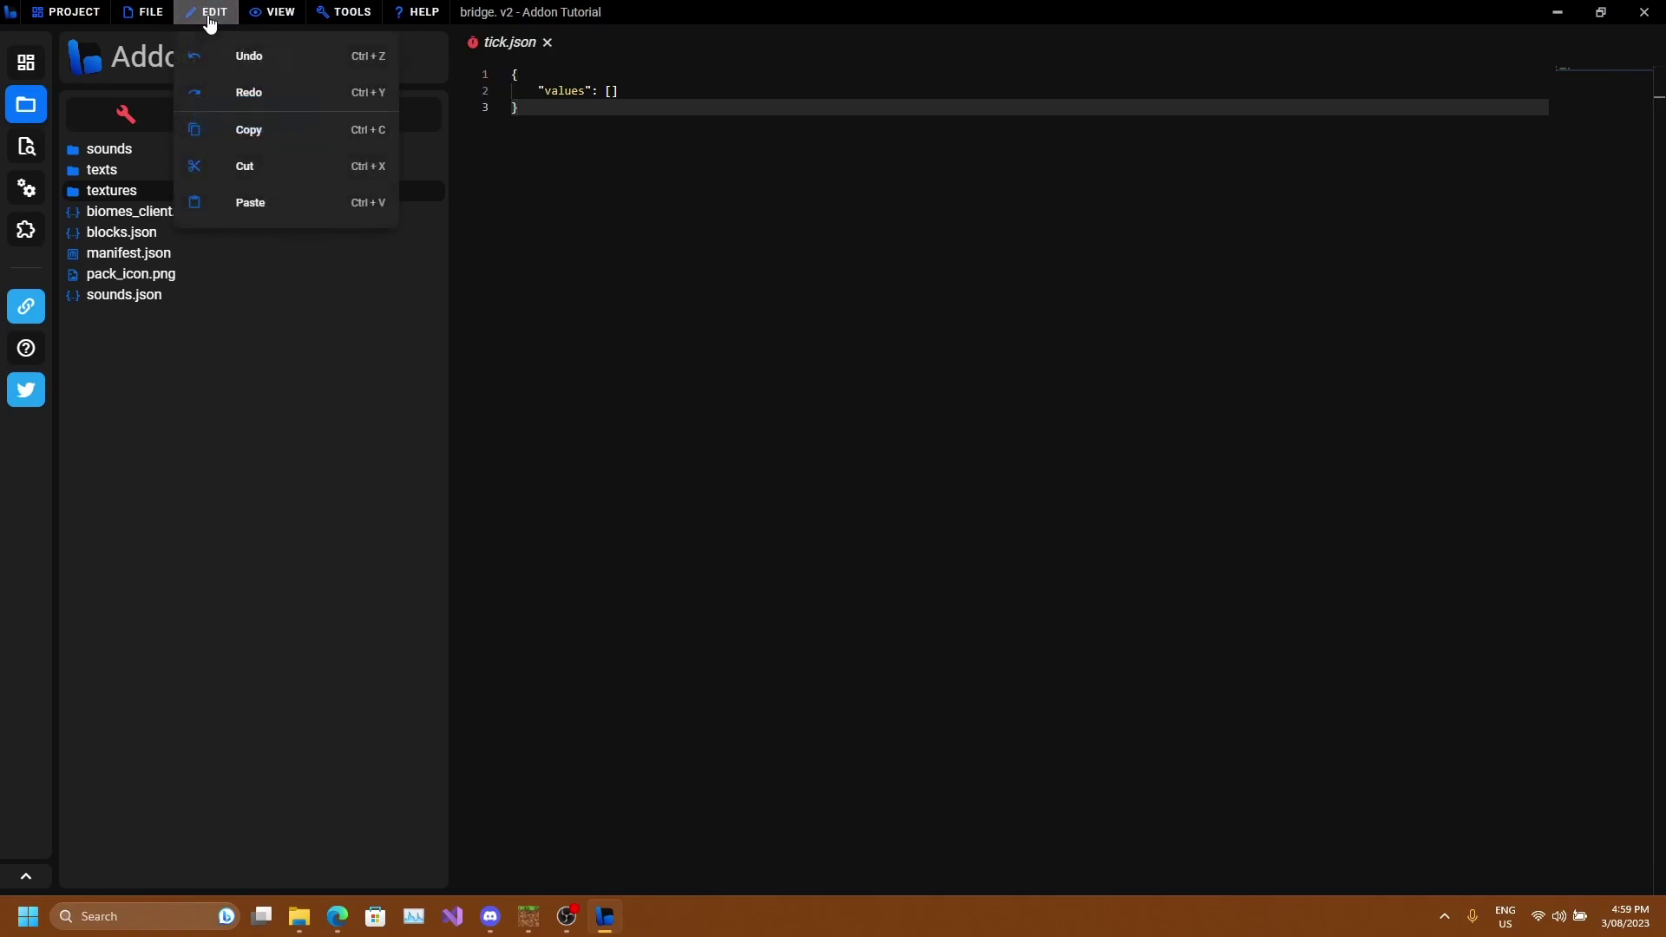
{"action": "left_click", "coordinate": [105, 19]}
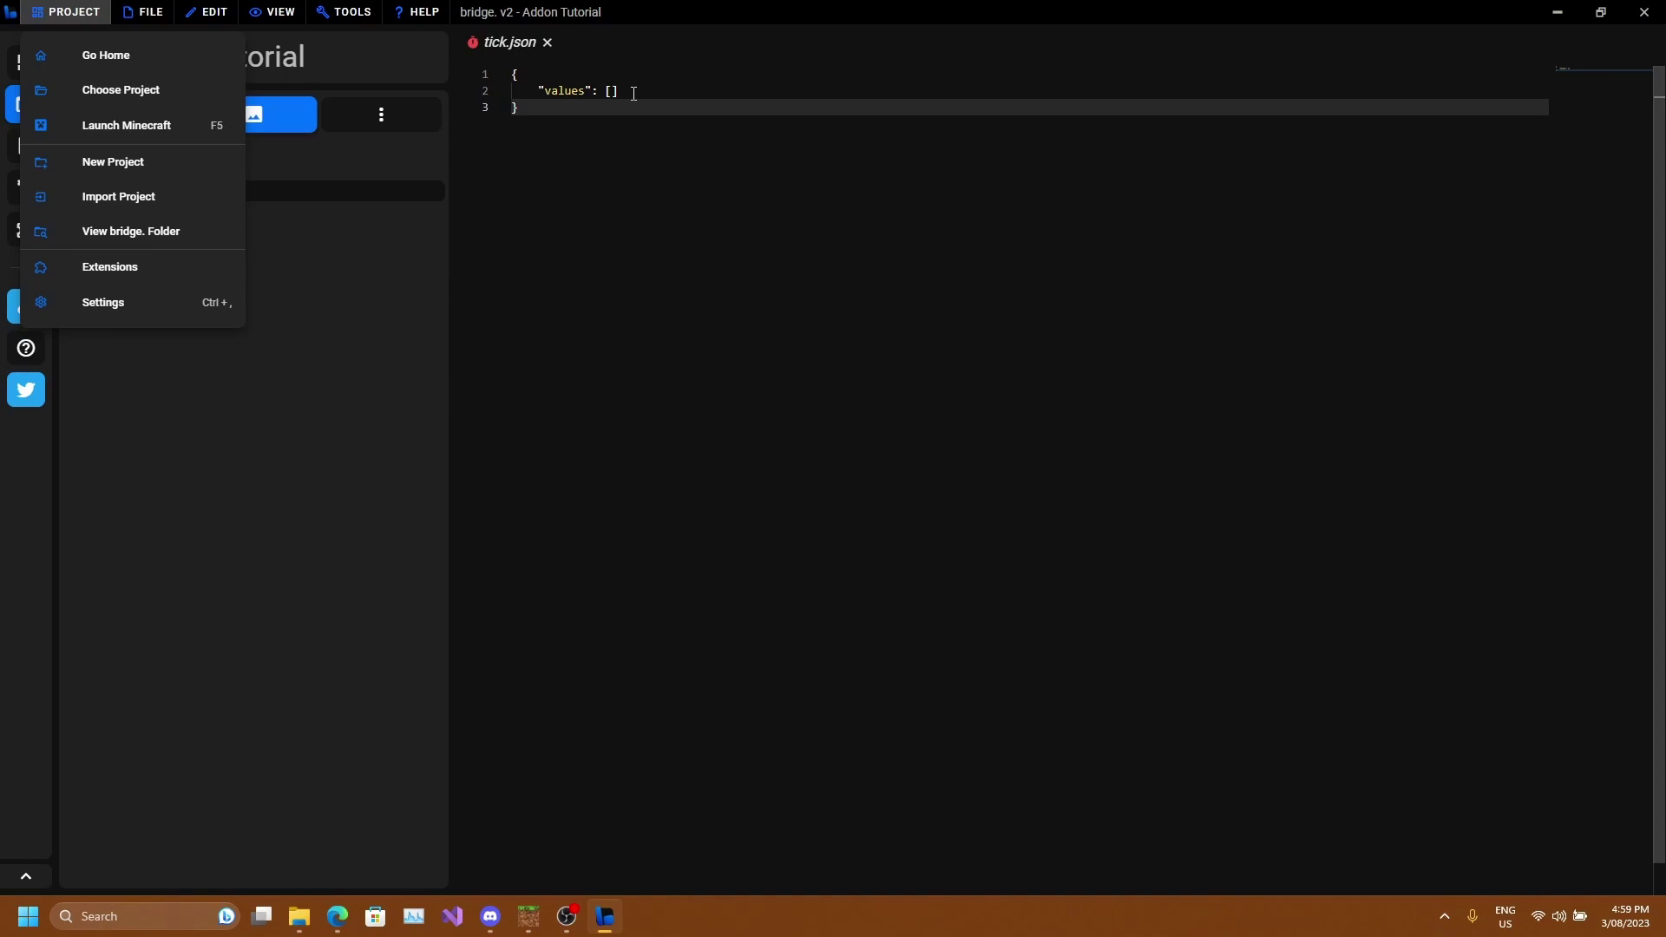
{"action": "left_click", "coordinate": [103, 306]}
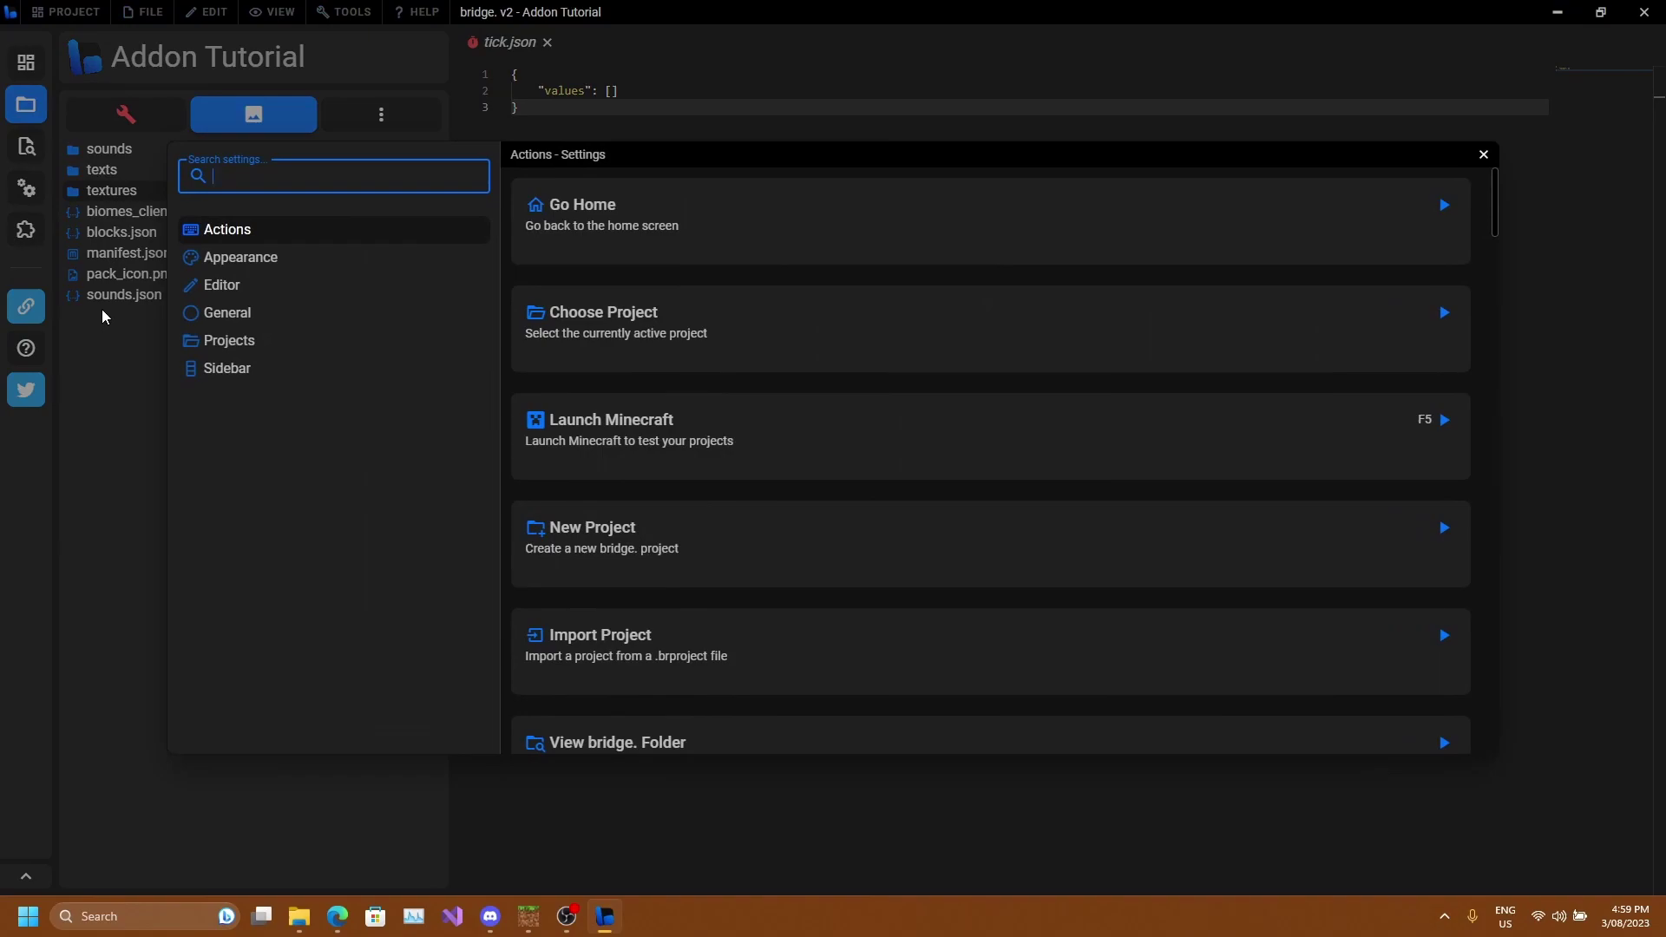
{"action": "left_click", "coordinate": [274, 309]}
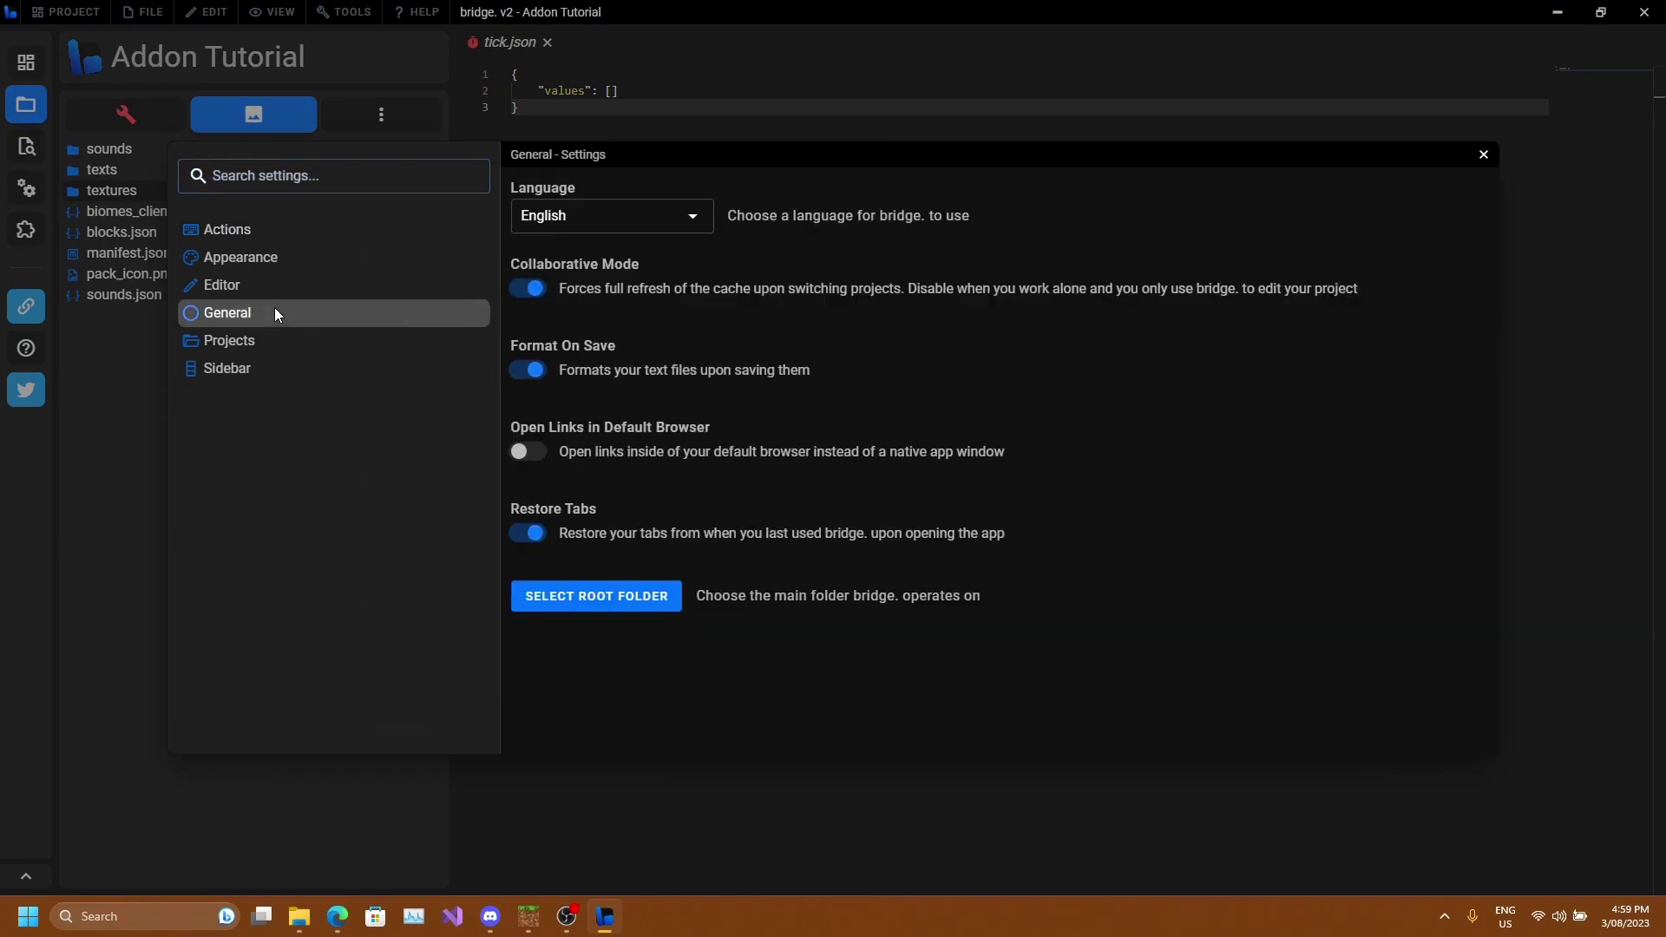
{"action": "left_click", "coordinate": [239, 286]}
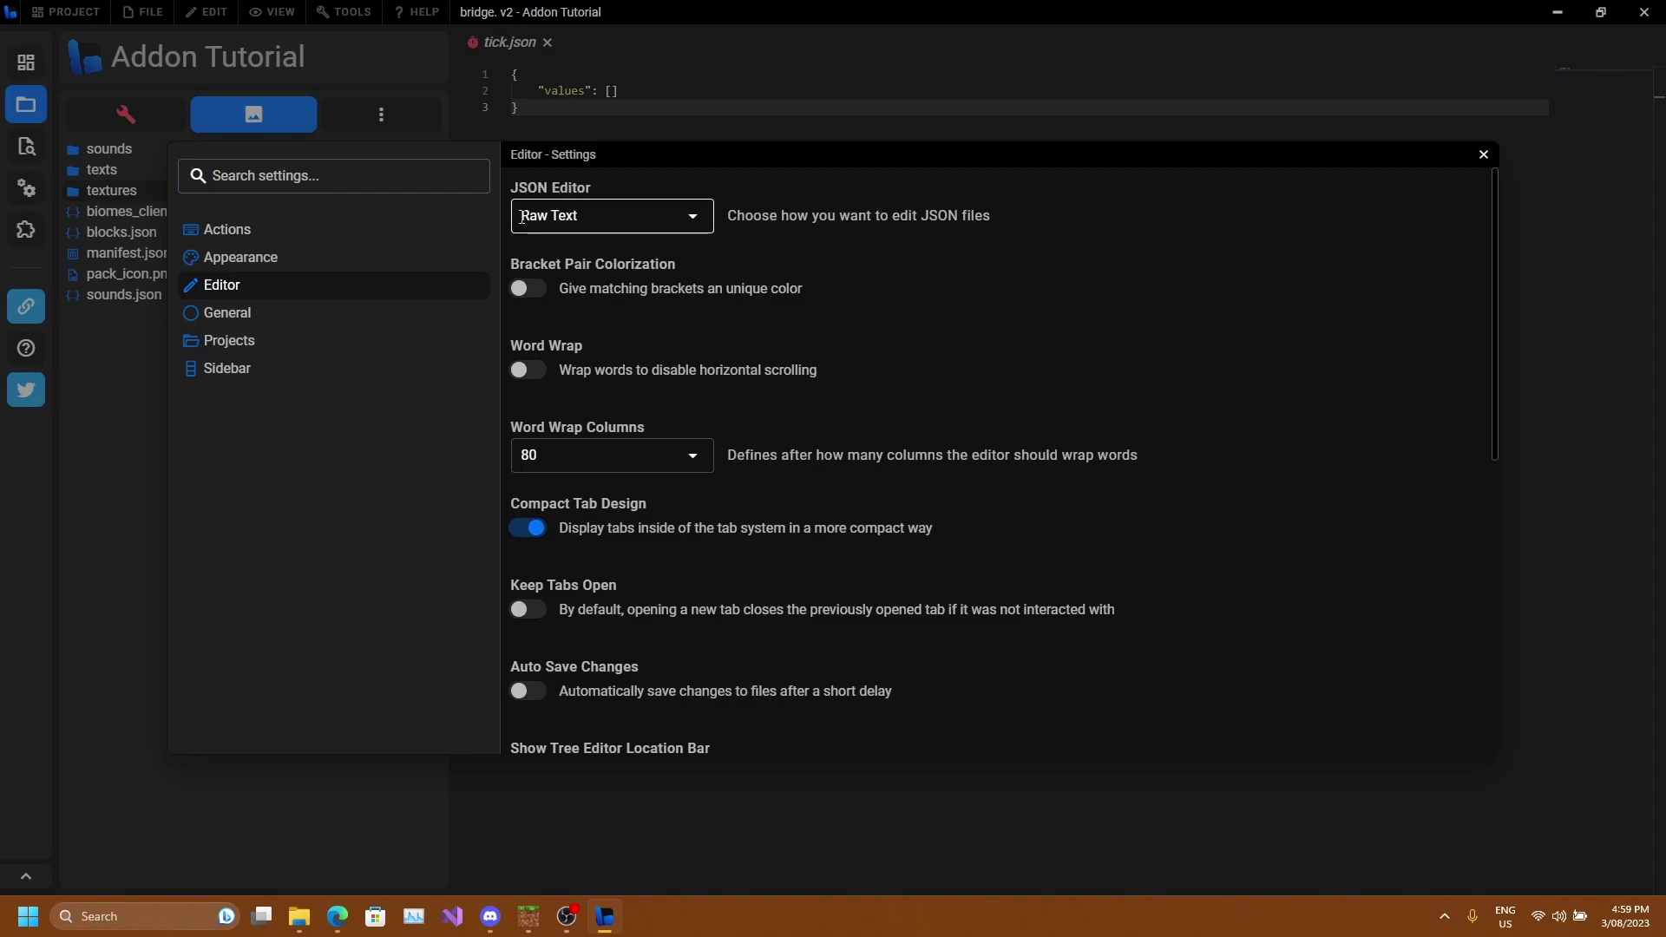
Set the JSON Editor option to Tree Editor and close the settings.
{"action": "left_click", "coordinate": [628, 222]}
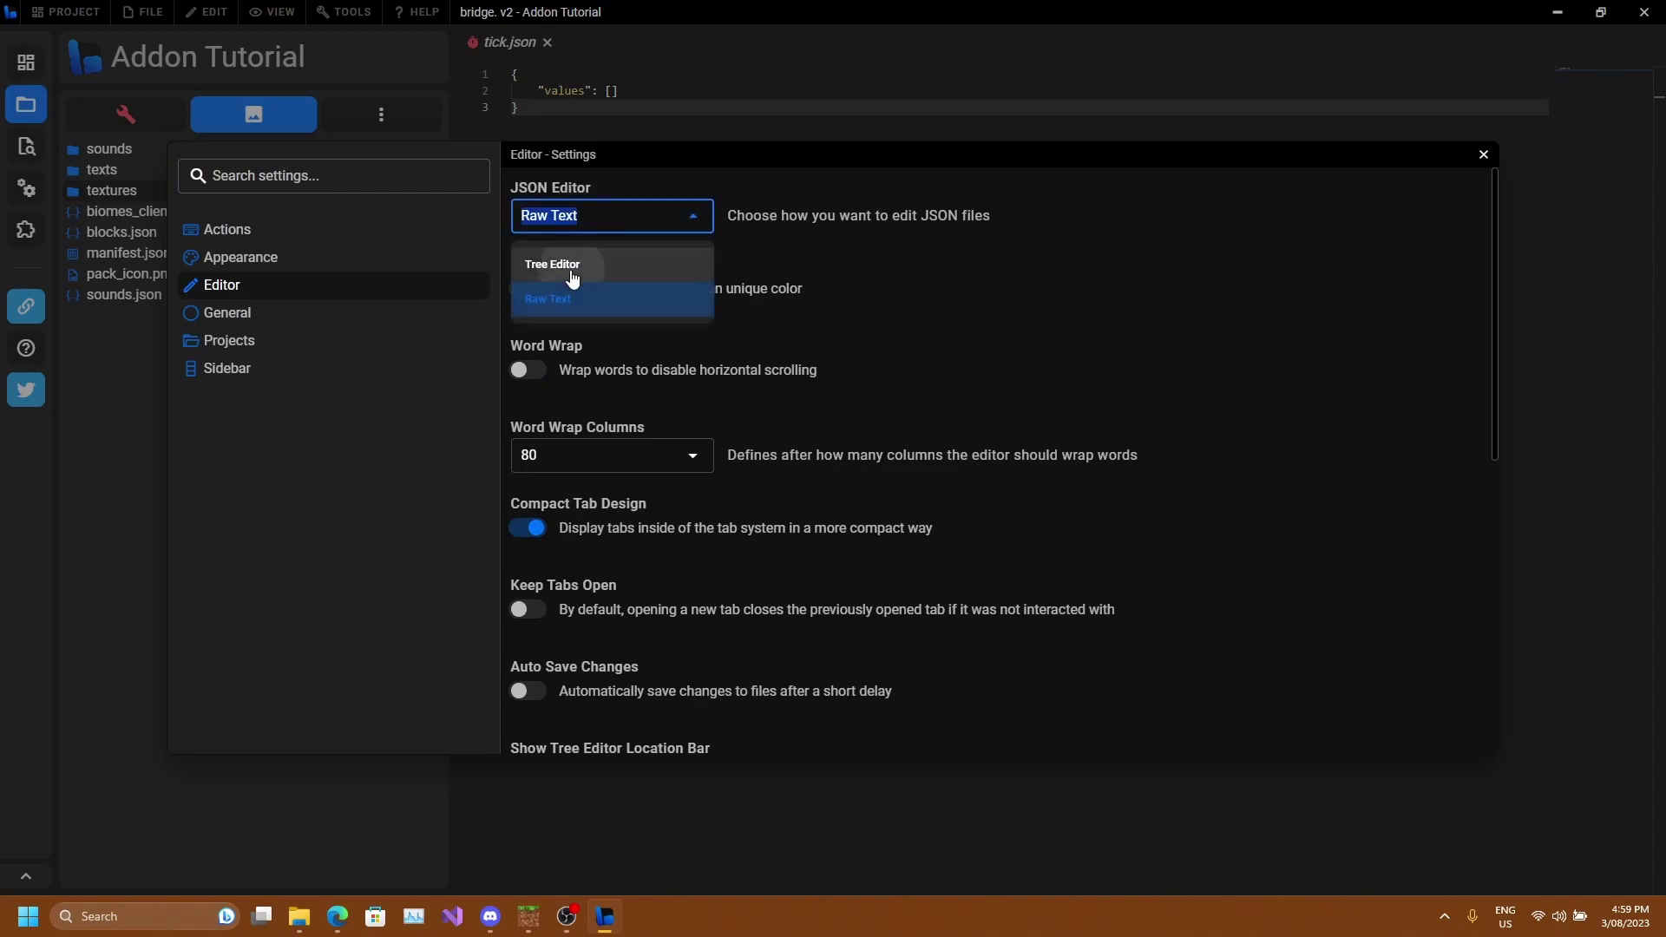
{"action": "left_click", "coordinate": [575, 271]}
{"action": "left_click", "coordinate": [643, 221]}
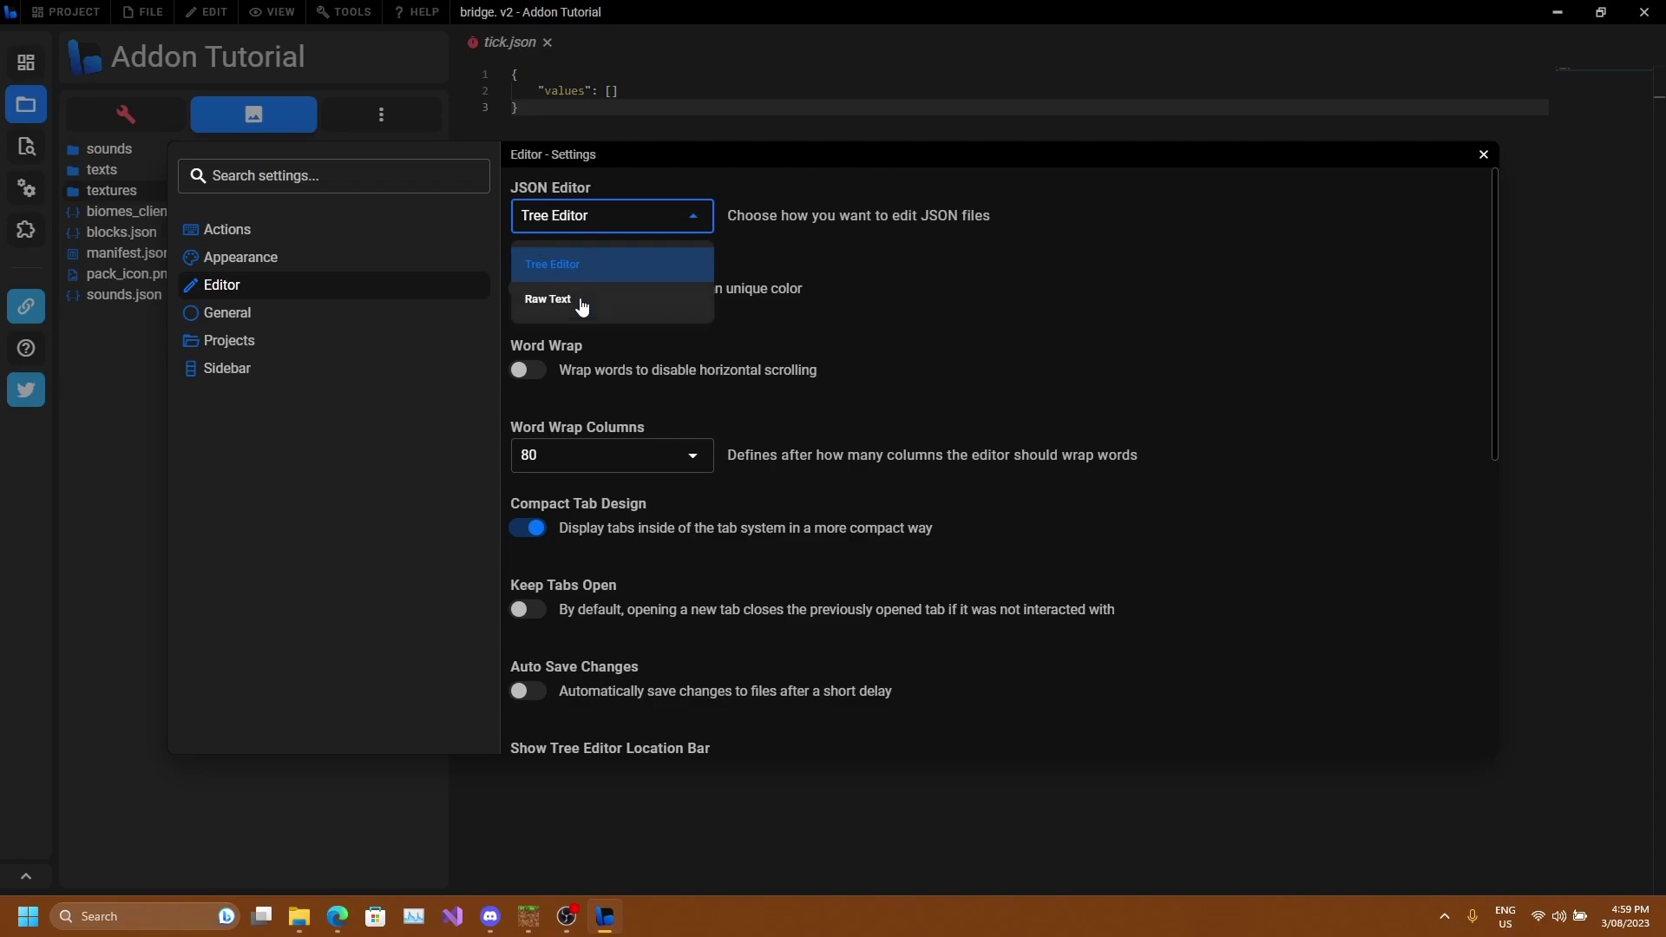
{"action": "left_click", "coordinate": [608, 264]}
{"action": "left_click", "coordinate": [624, 219]}
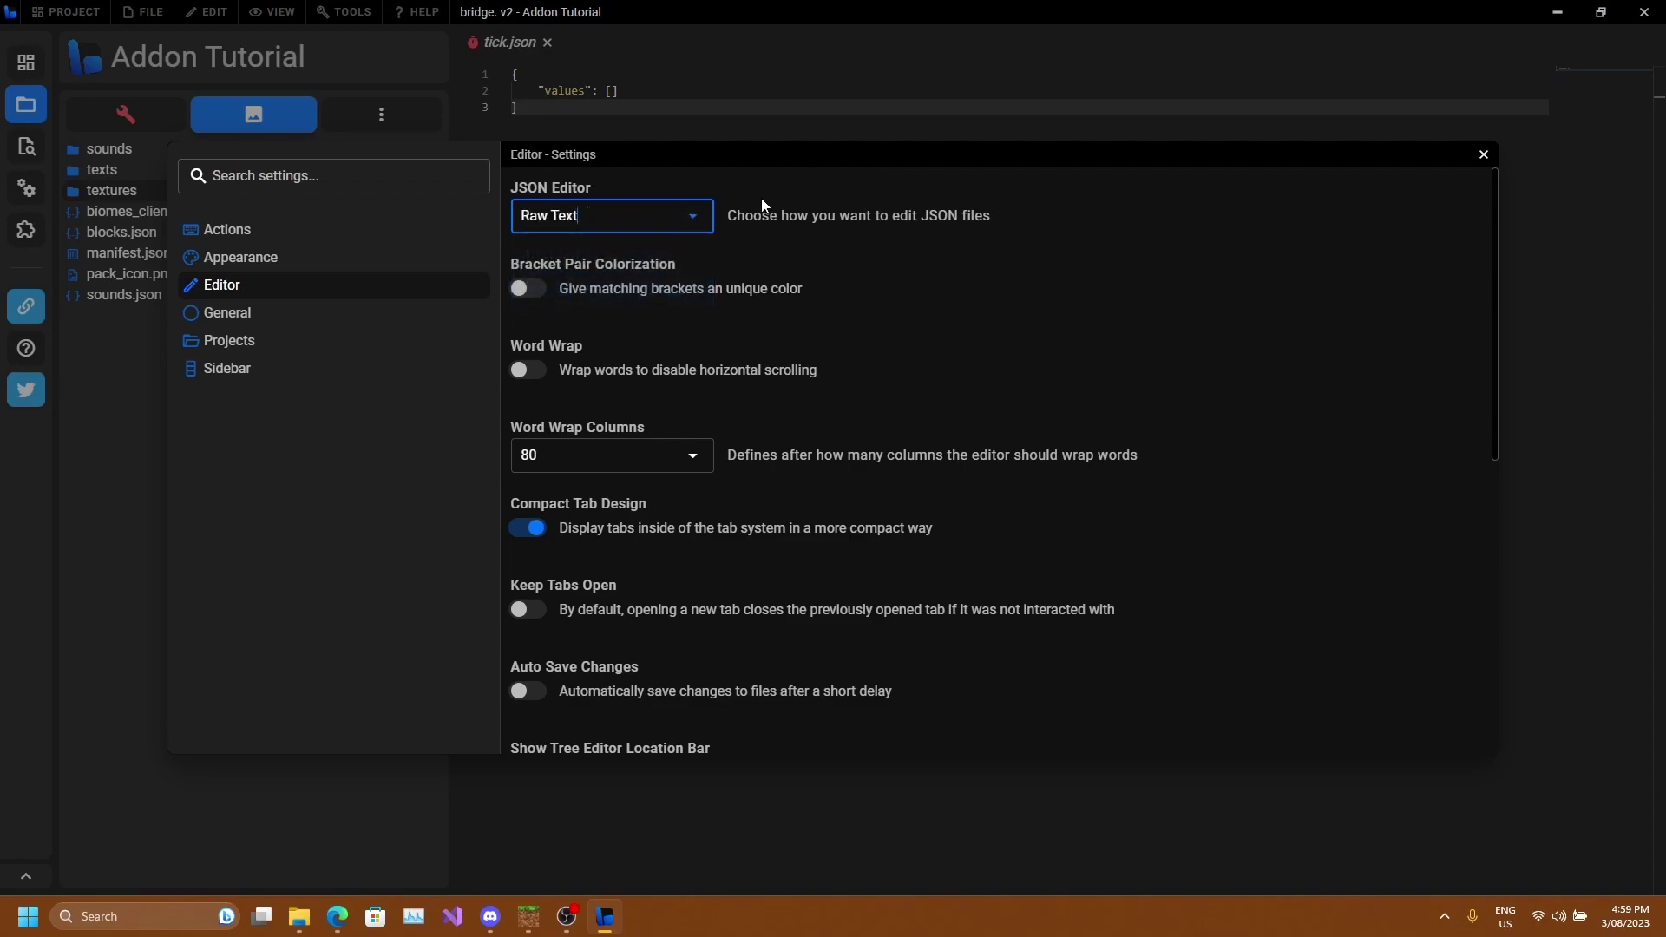
{"action": "left_click", "coordinate": [646, 219]}
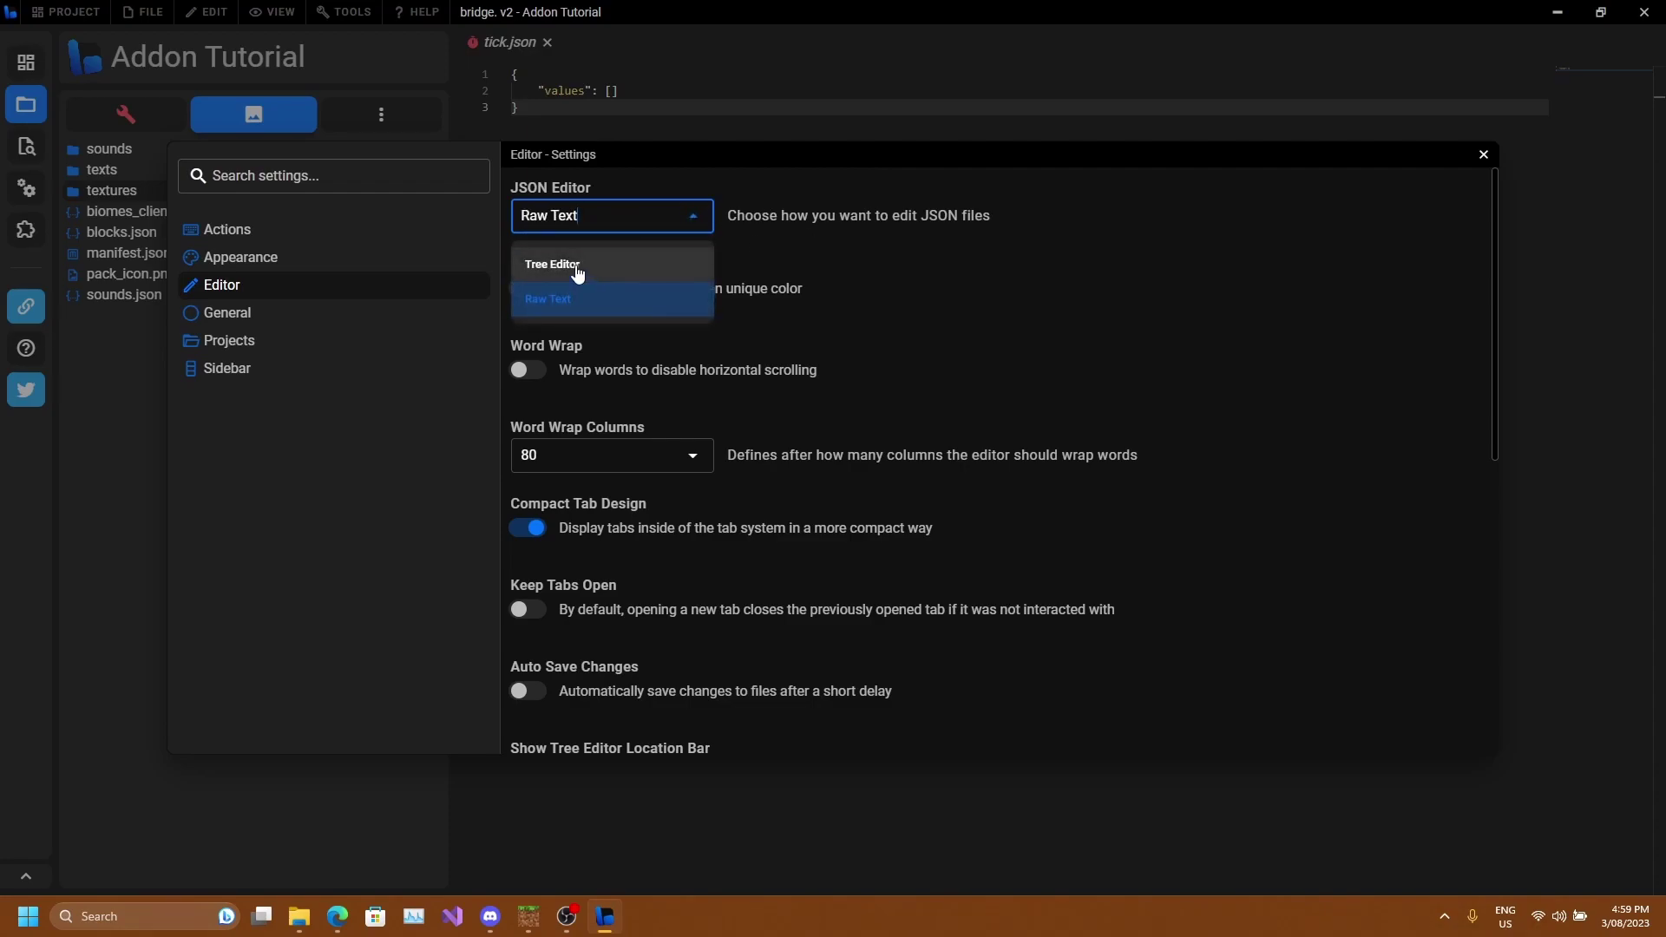
{"action": "left_click", "coordinate": [578, 267]}
{"action": "left_click", "coordinate": [1483, 154]}
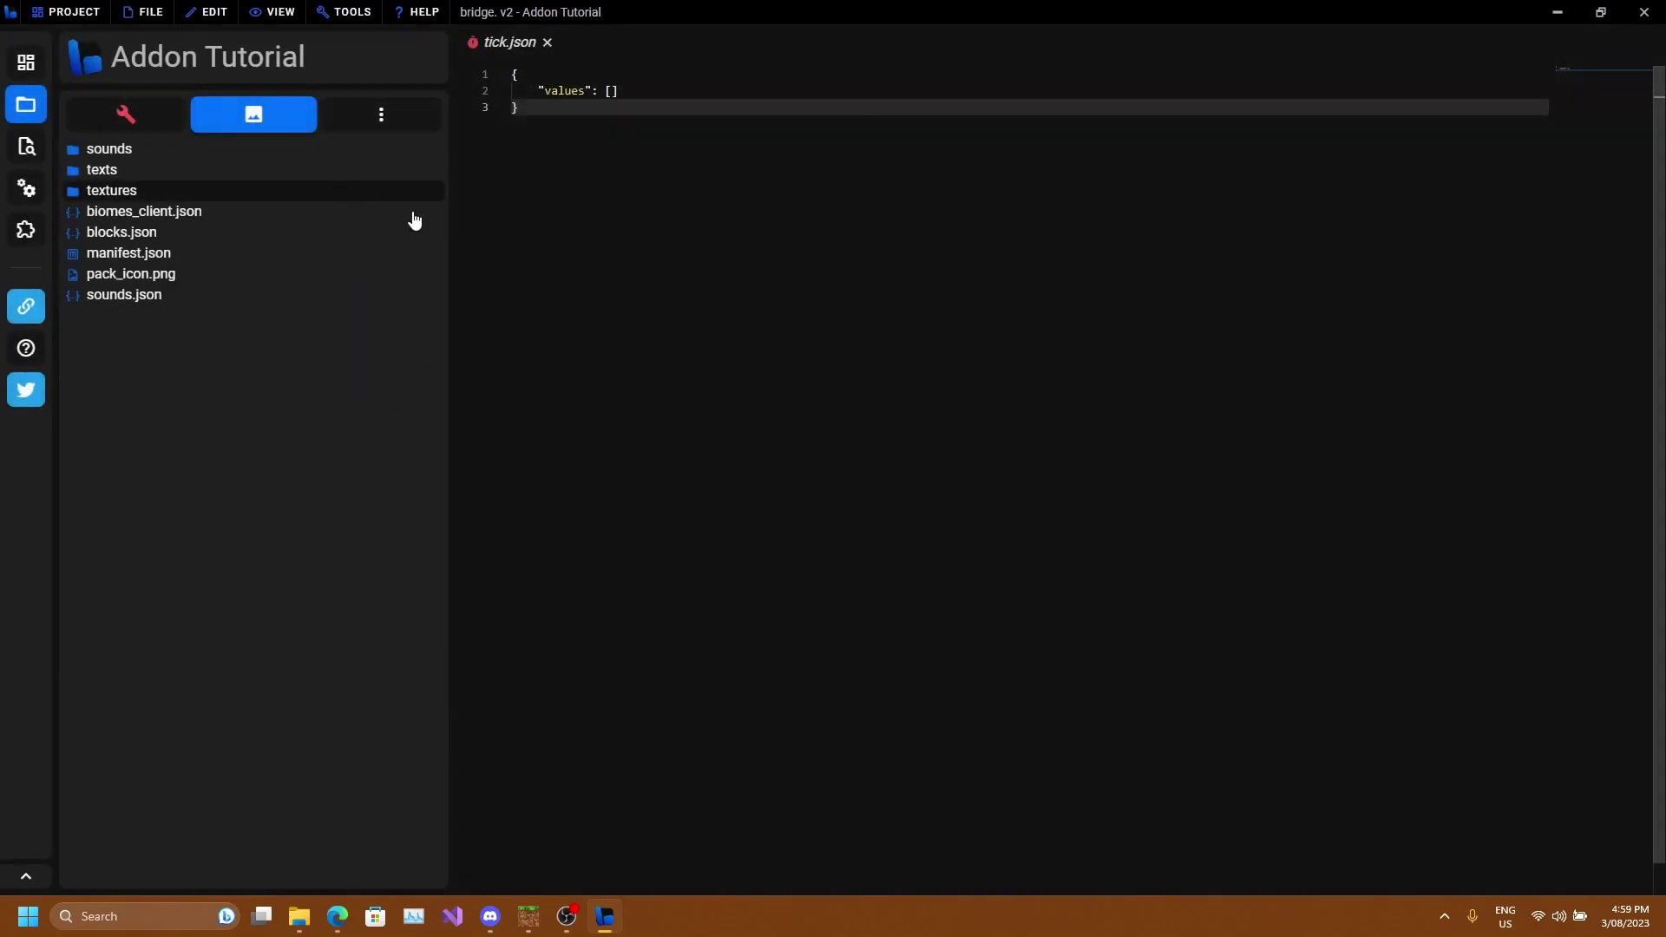
Close tick.json and open sounds/sound_definitions.json in the tree view.
{"action": "left_click", "coordinate": [545, 42]}
{"action": "left_click", "coordinate": [132, 191]}
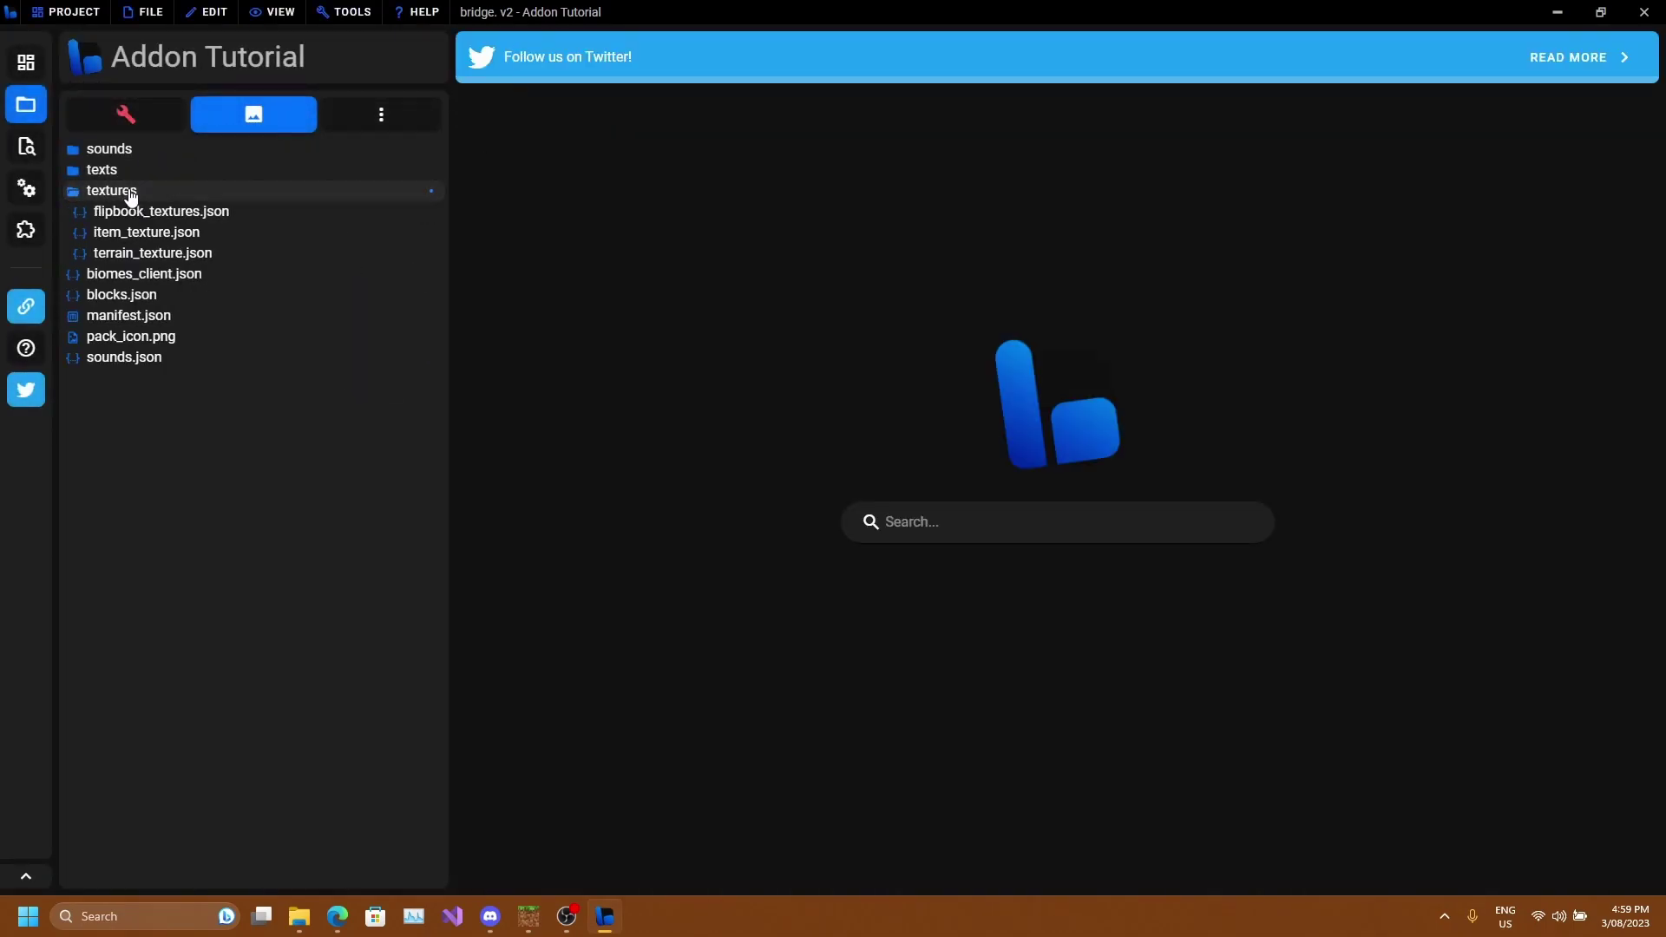
{"action": "left_click", "coordinate": [118, 151]}
{"action": "left_click", "coordinate": [123, 172]}
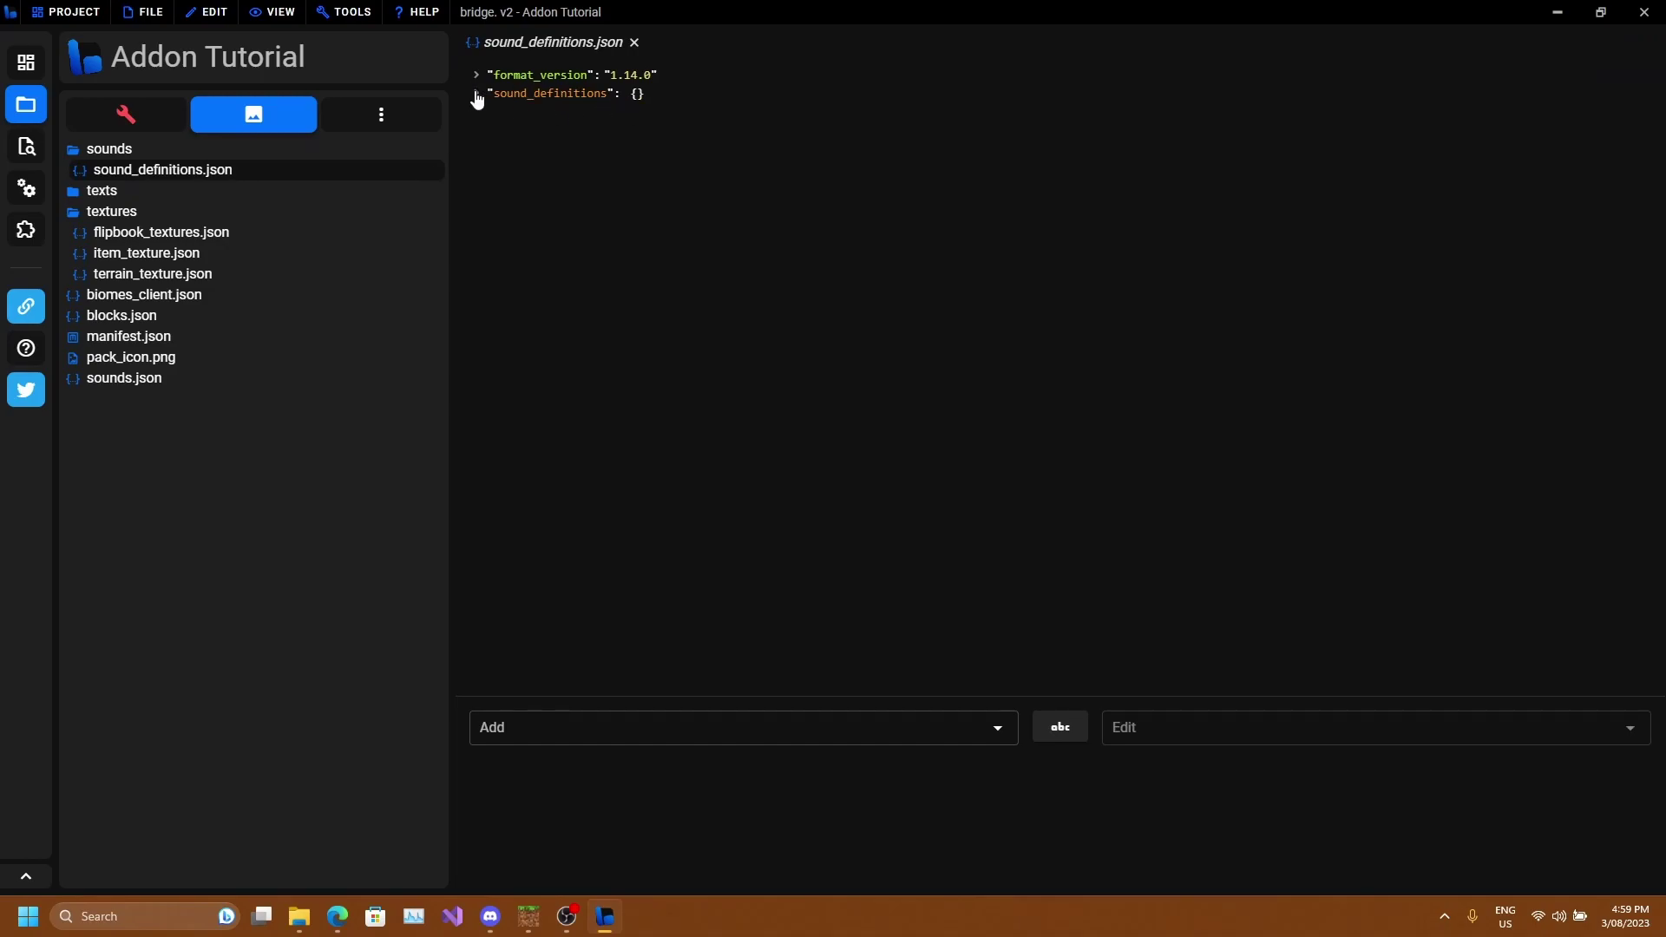
{"action": "left_click", "coordinate": [525, 96]}
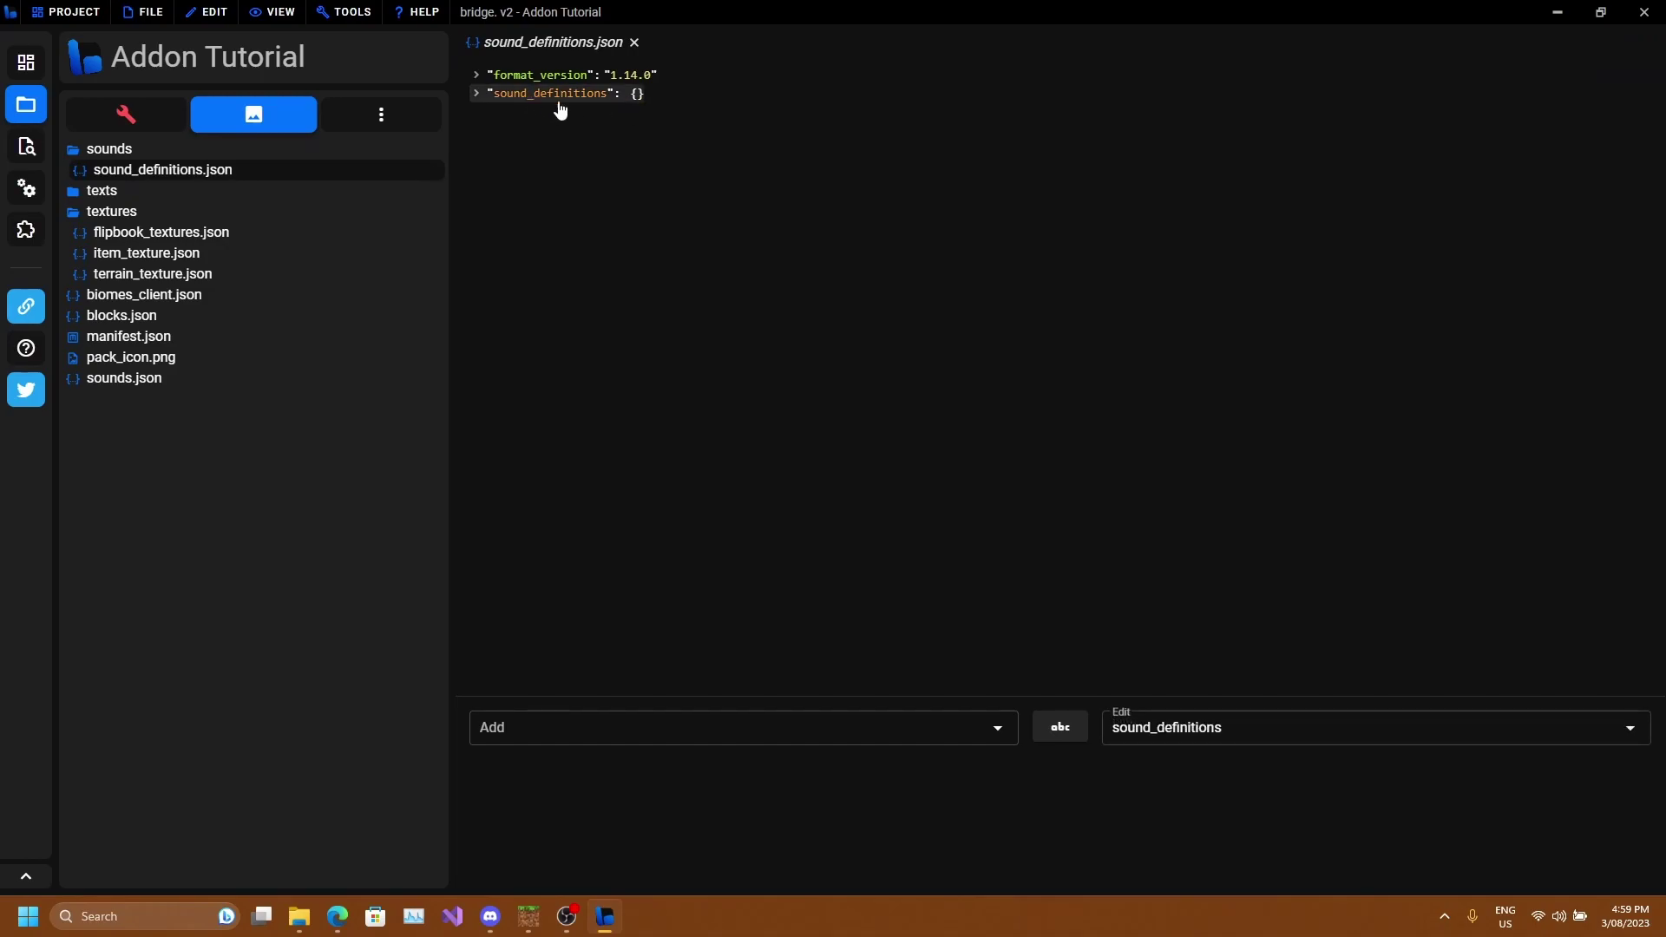
{"action": "left_click", "coordinate": [913, 727]}
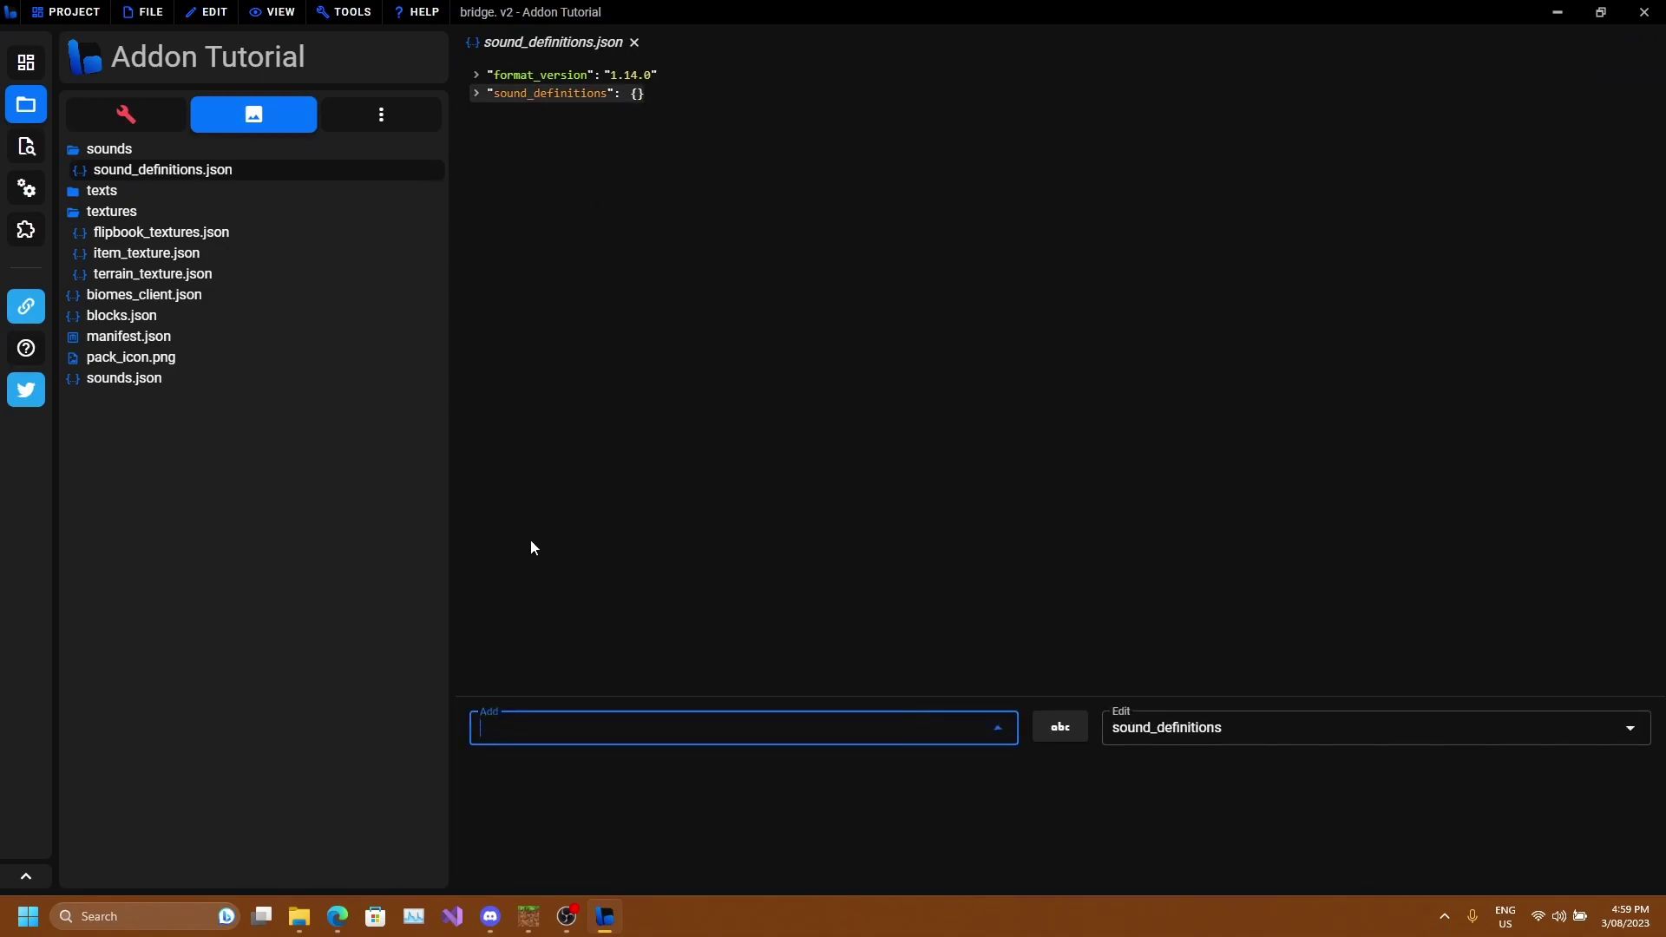
{"action": "left_click", "coordinate": [1423, 718]}
Open the behavior pack's functions/tick.json and select its values node to add a child.
{"action": "left_click", "coordinate": [132, 121]}
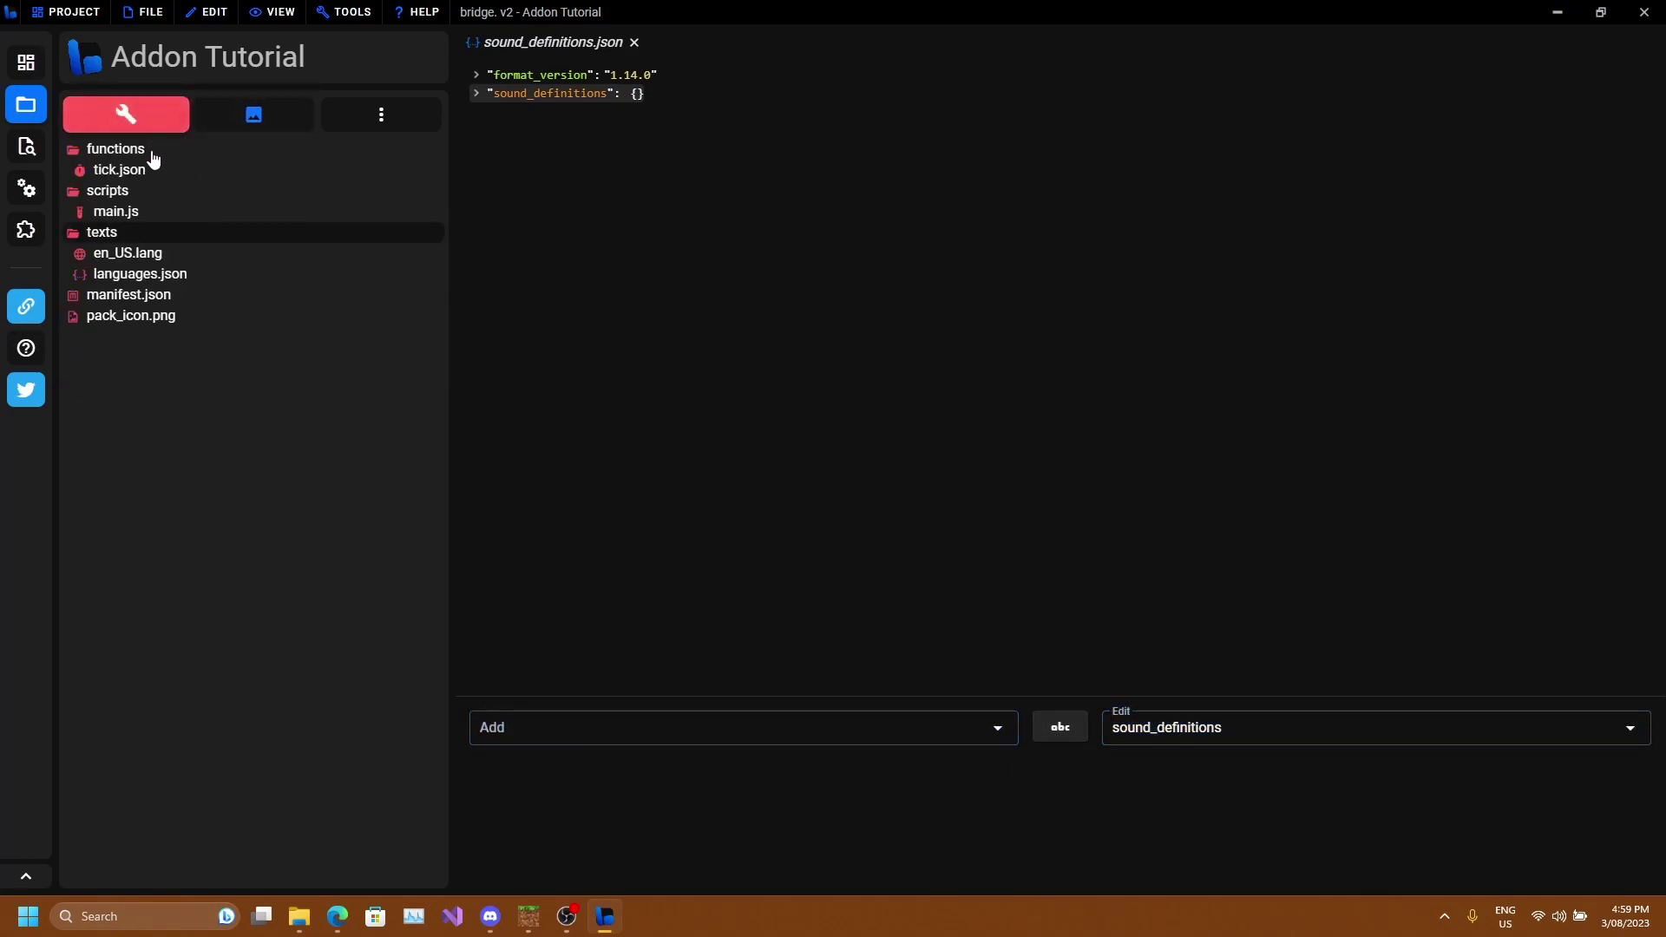
{"action": "left_click", "coordinate": [130, 171]}
{"action": "left_click", "coordinate": [487, 80]}
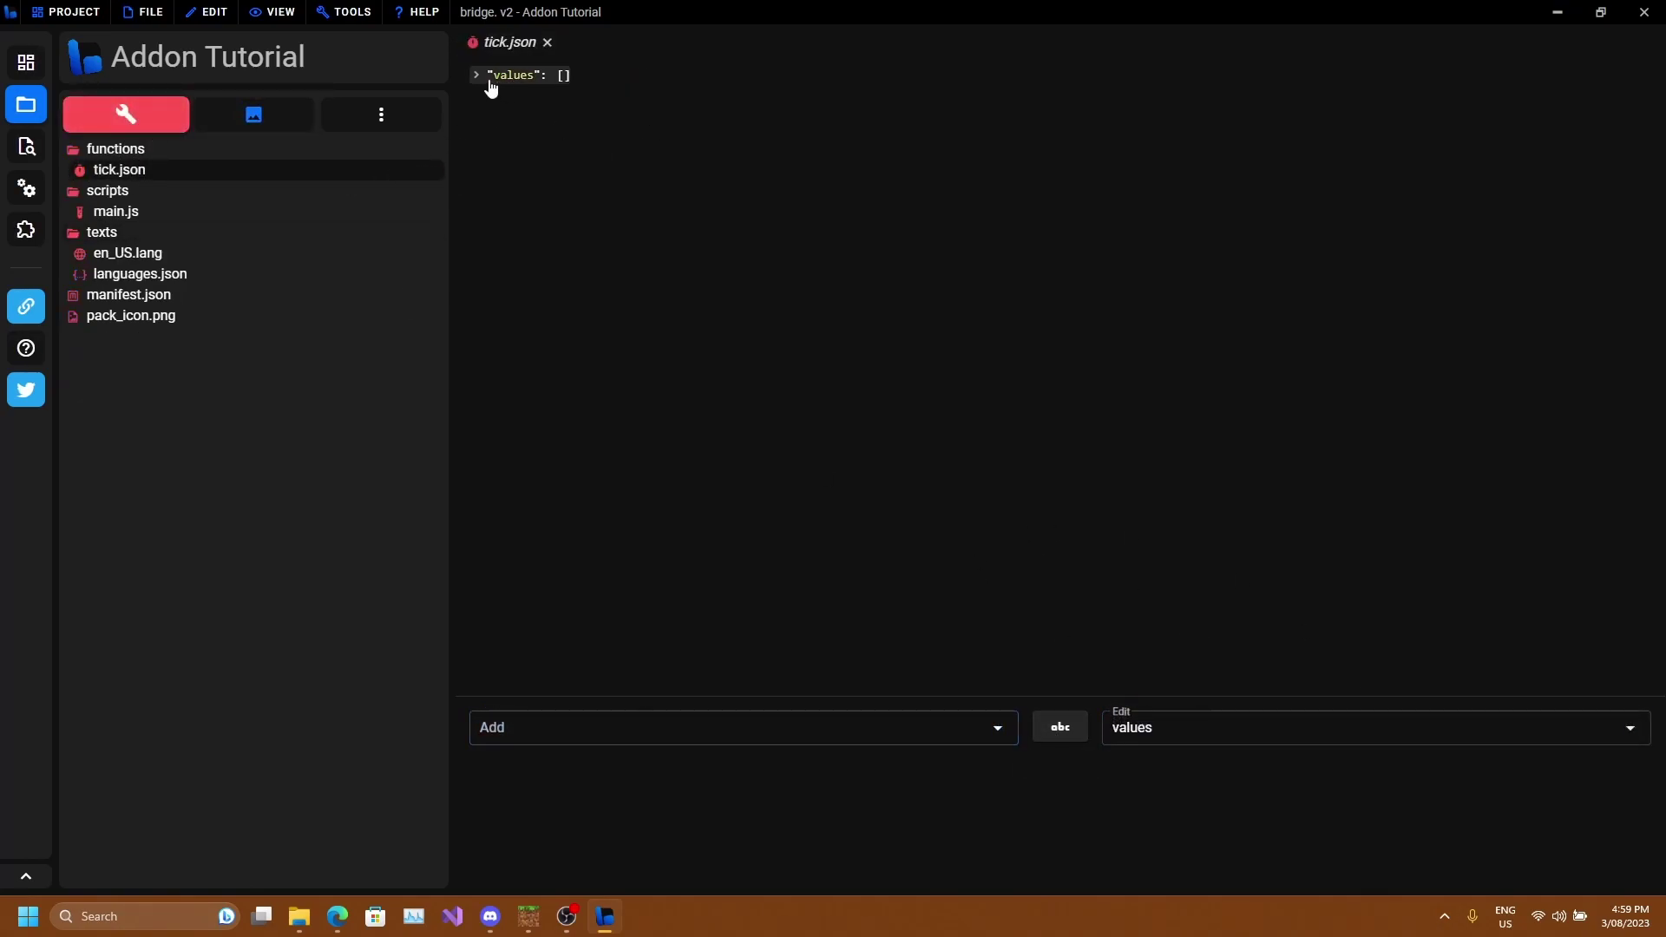
{"action": "left_click", "coordinate": [908, 721]}
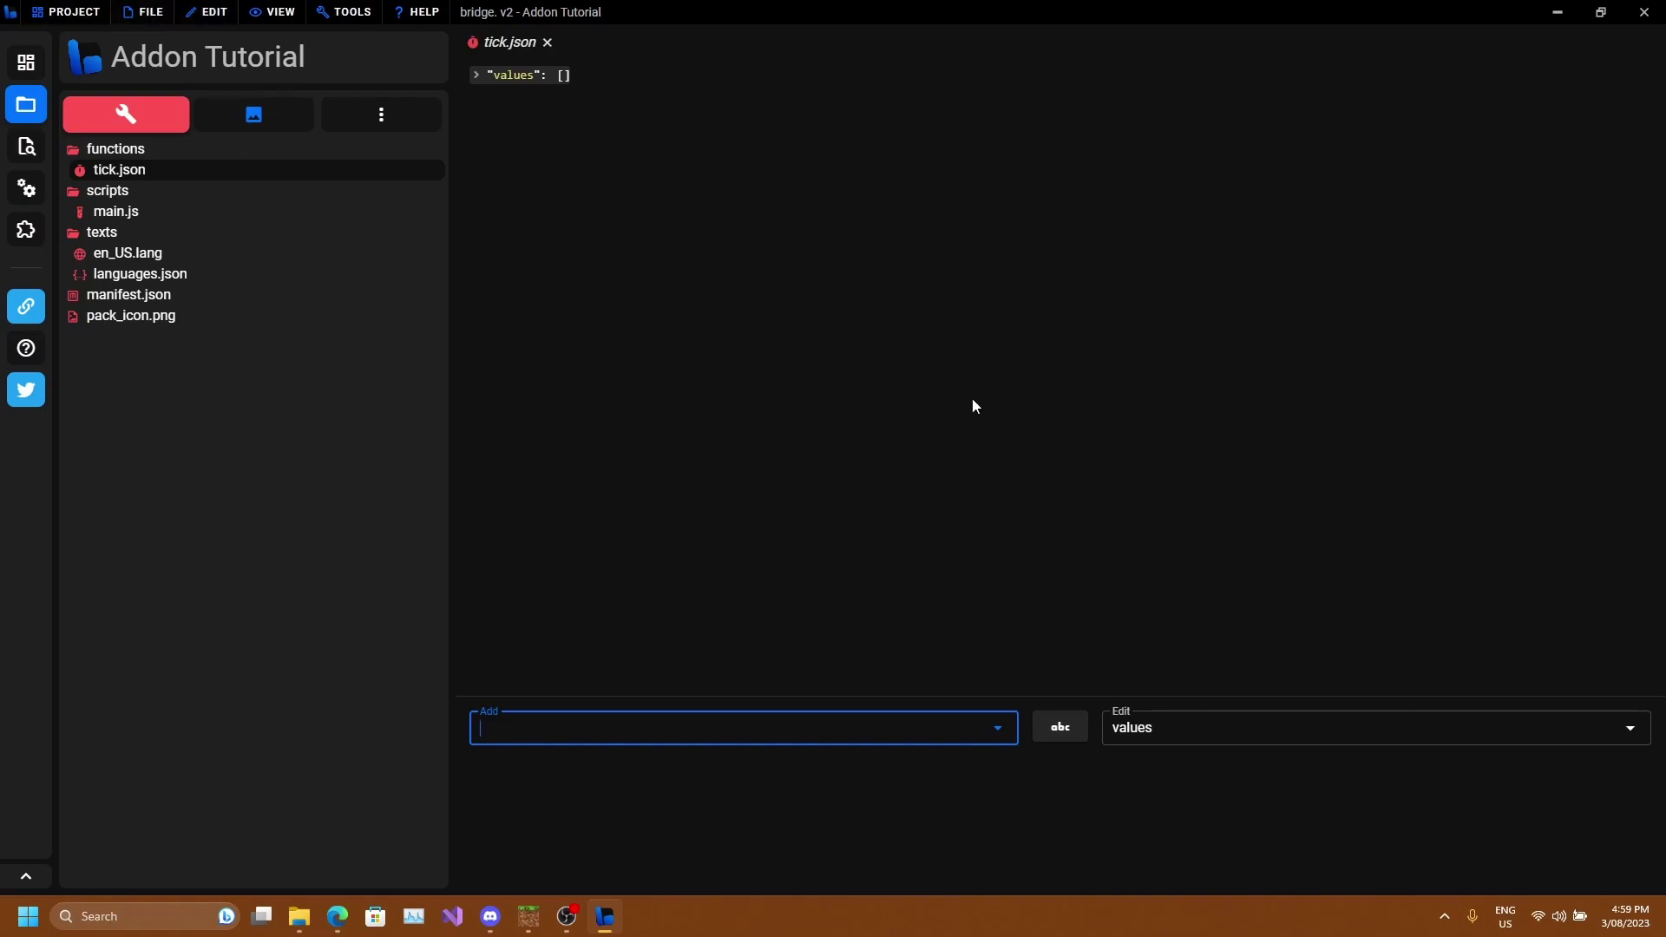
{"action": "left_click", "coordinate": [87, 12]}
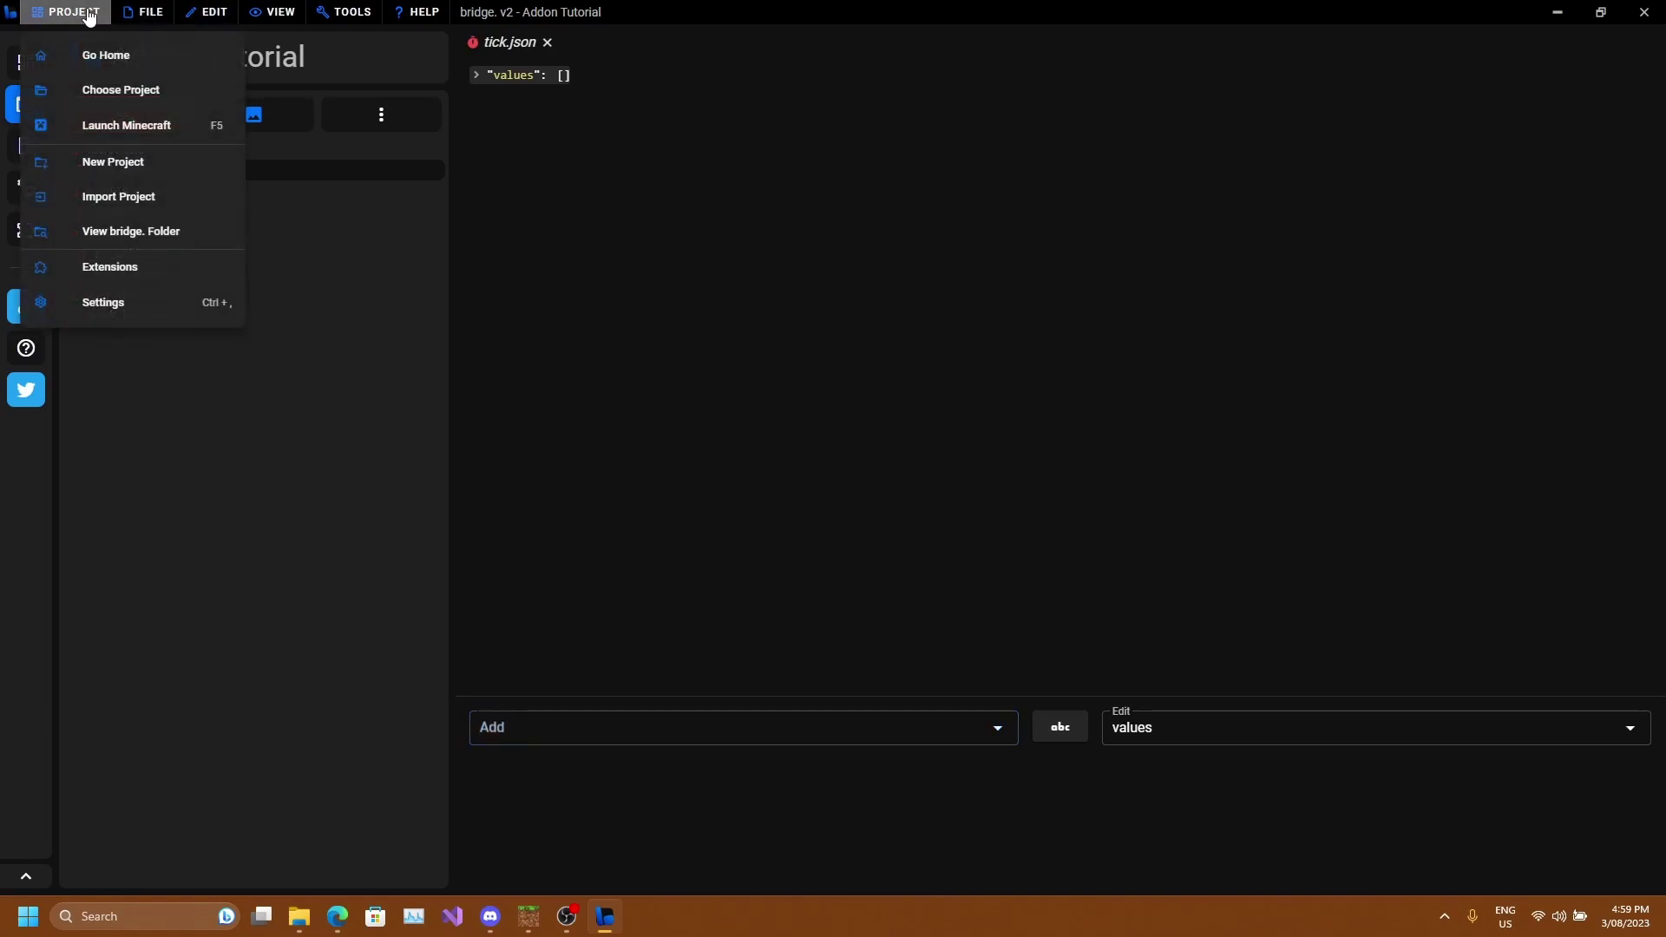
{"action": "left_click", "coordinate": [148, 303]}
{"action": "left_click", "coordinate": [591, 227]}
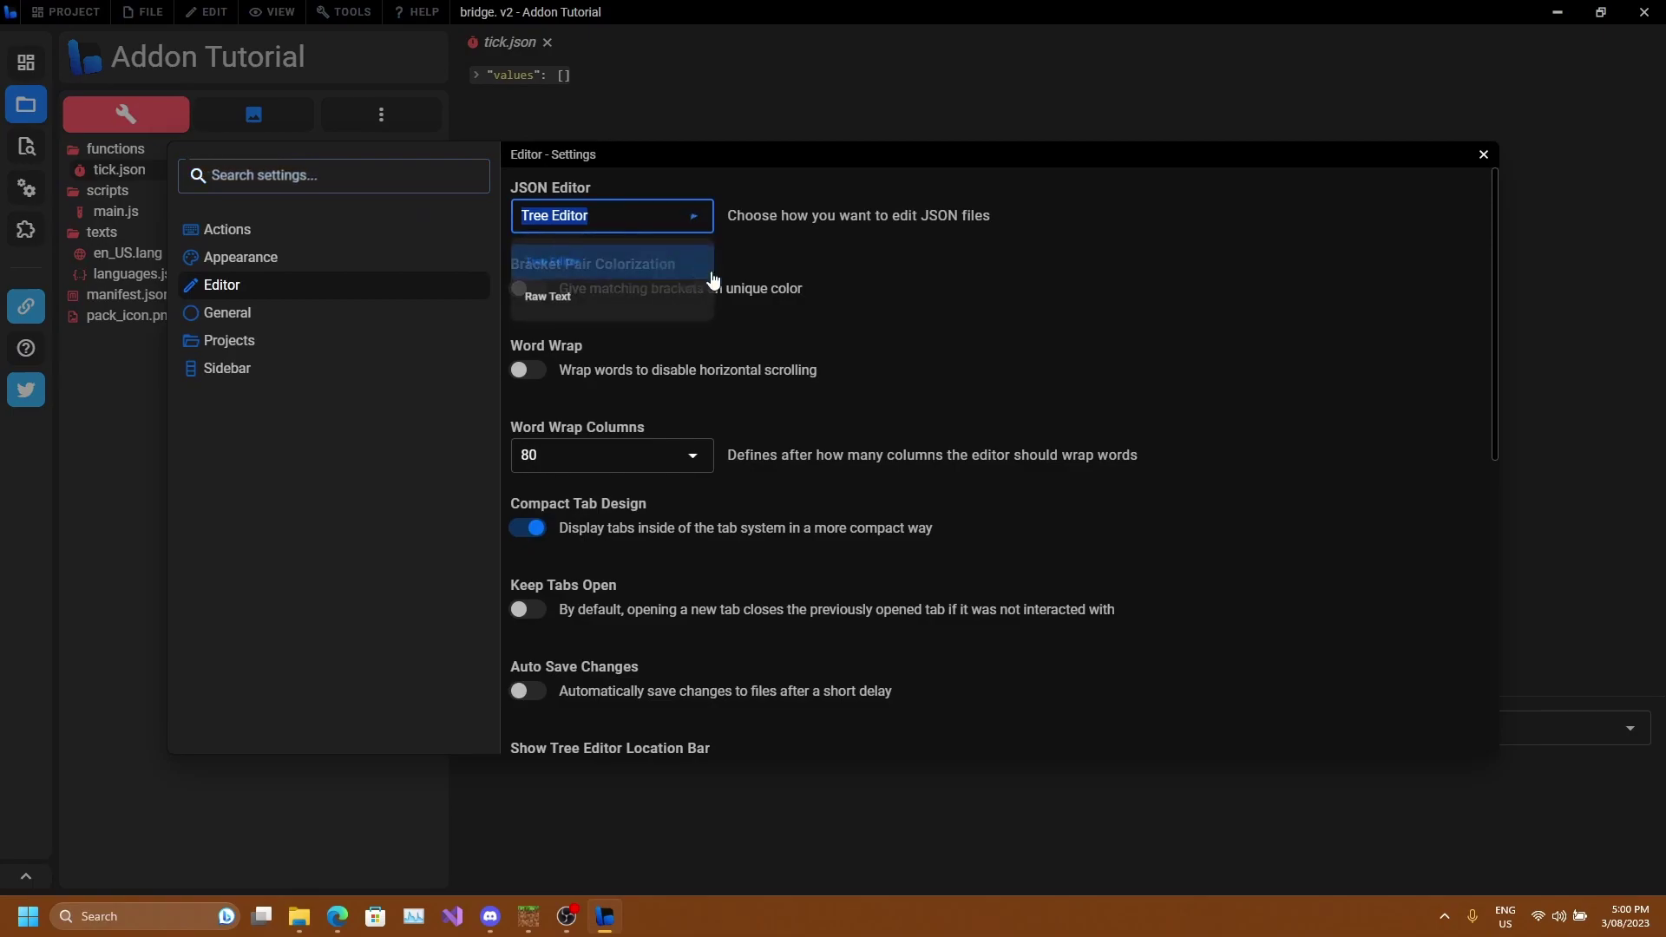
{"action": "left_click", "coordinate": [583, 304]}
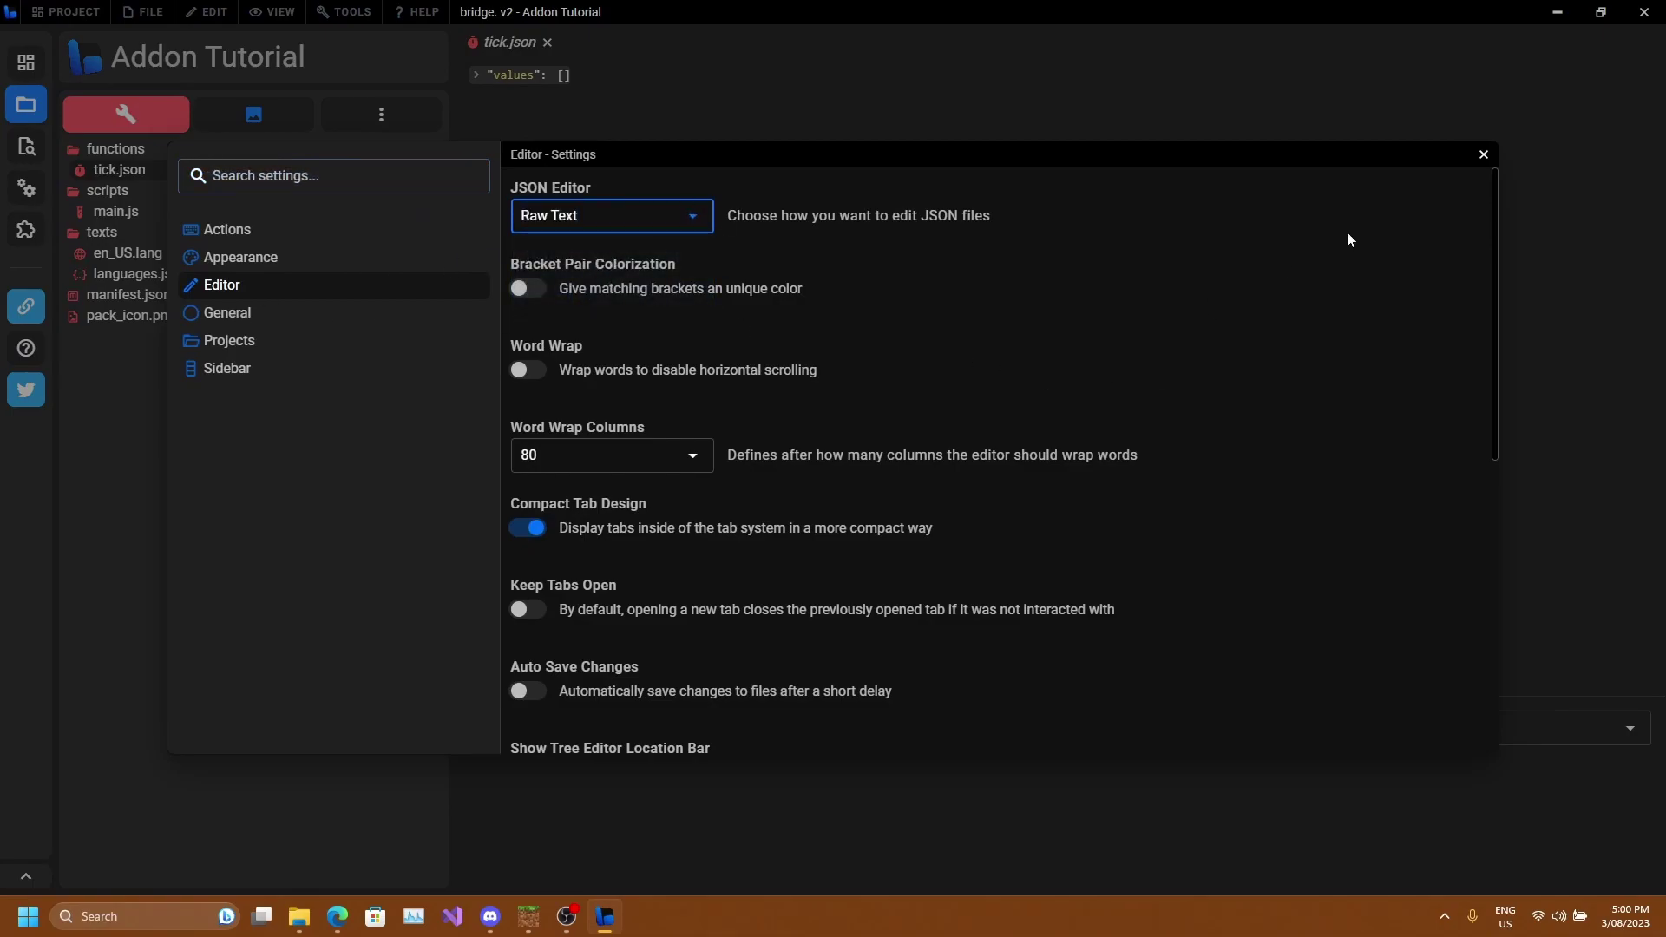
{"action": "left_click", "coordinate": [1484, 154]}
{"action": "left_click", "coordinate": [547, 41]}
{"action": "left_click", "coordinate": [122, 169]}
{"action": "left_click", "coordinate": [647, 130]}
{"action": "left_click", "coordinate": [640, 87]}
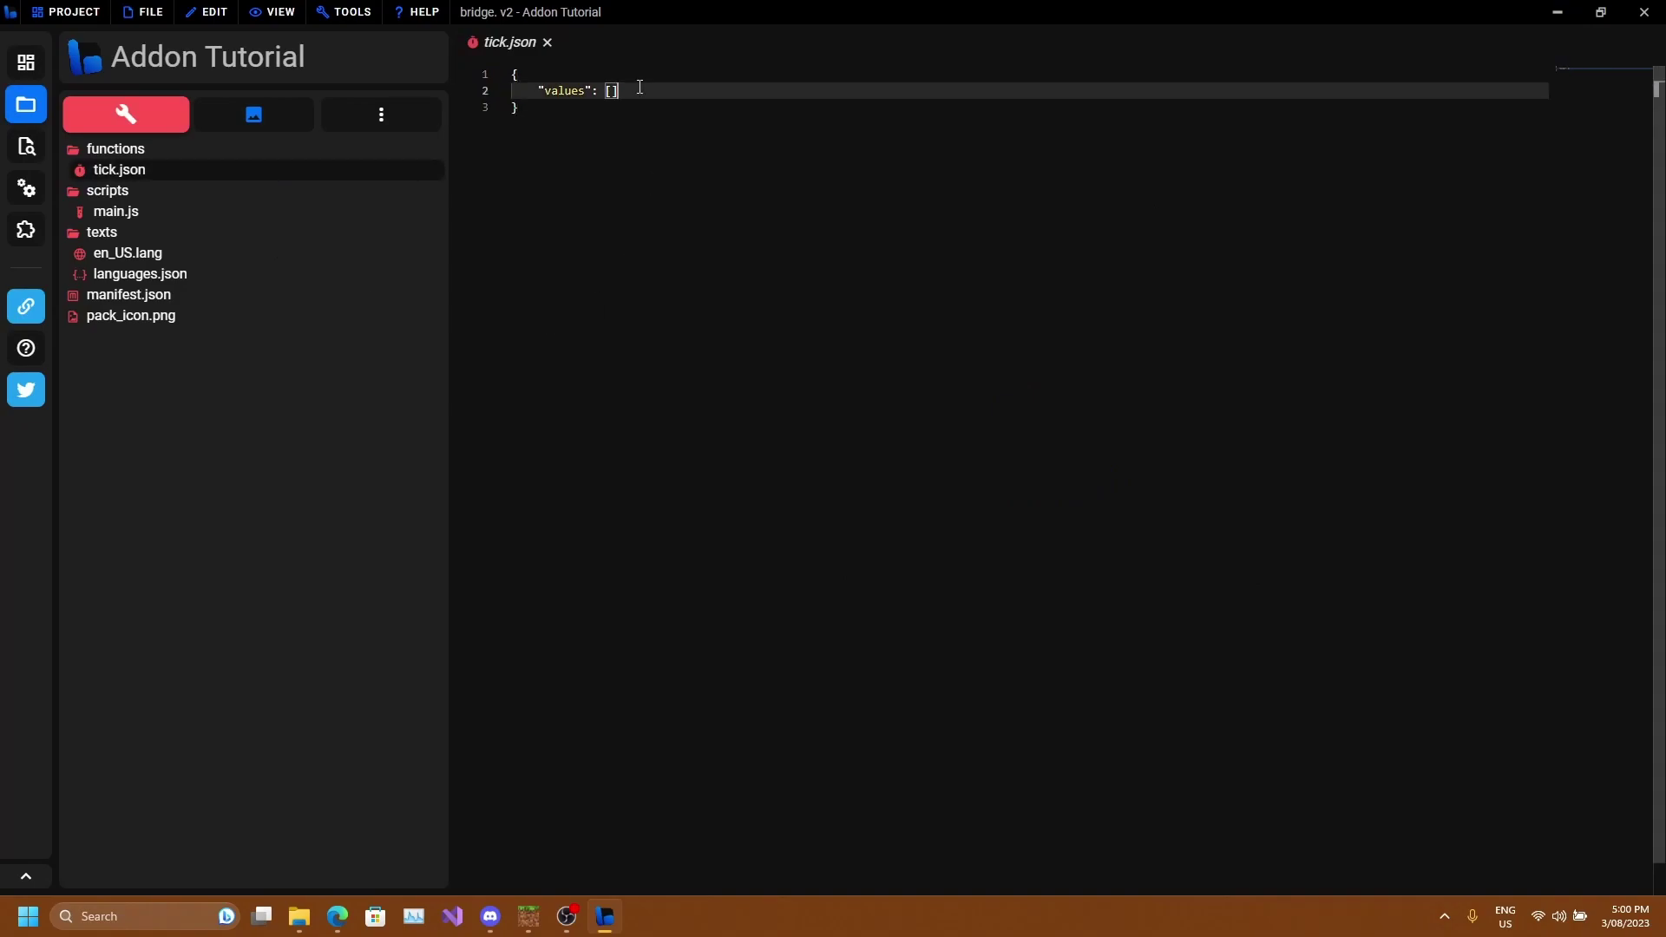
{"action": "key", "text": "Return"}
{"action": "key", "text": "ctrl+z"}
{"action": "left_click", "coordinate": [693, 177]}
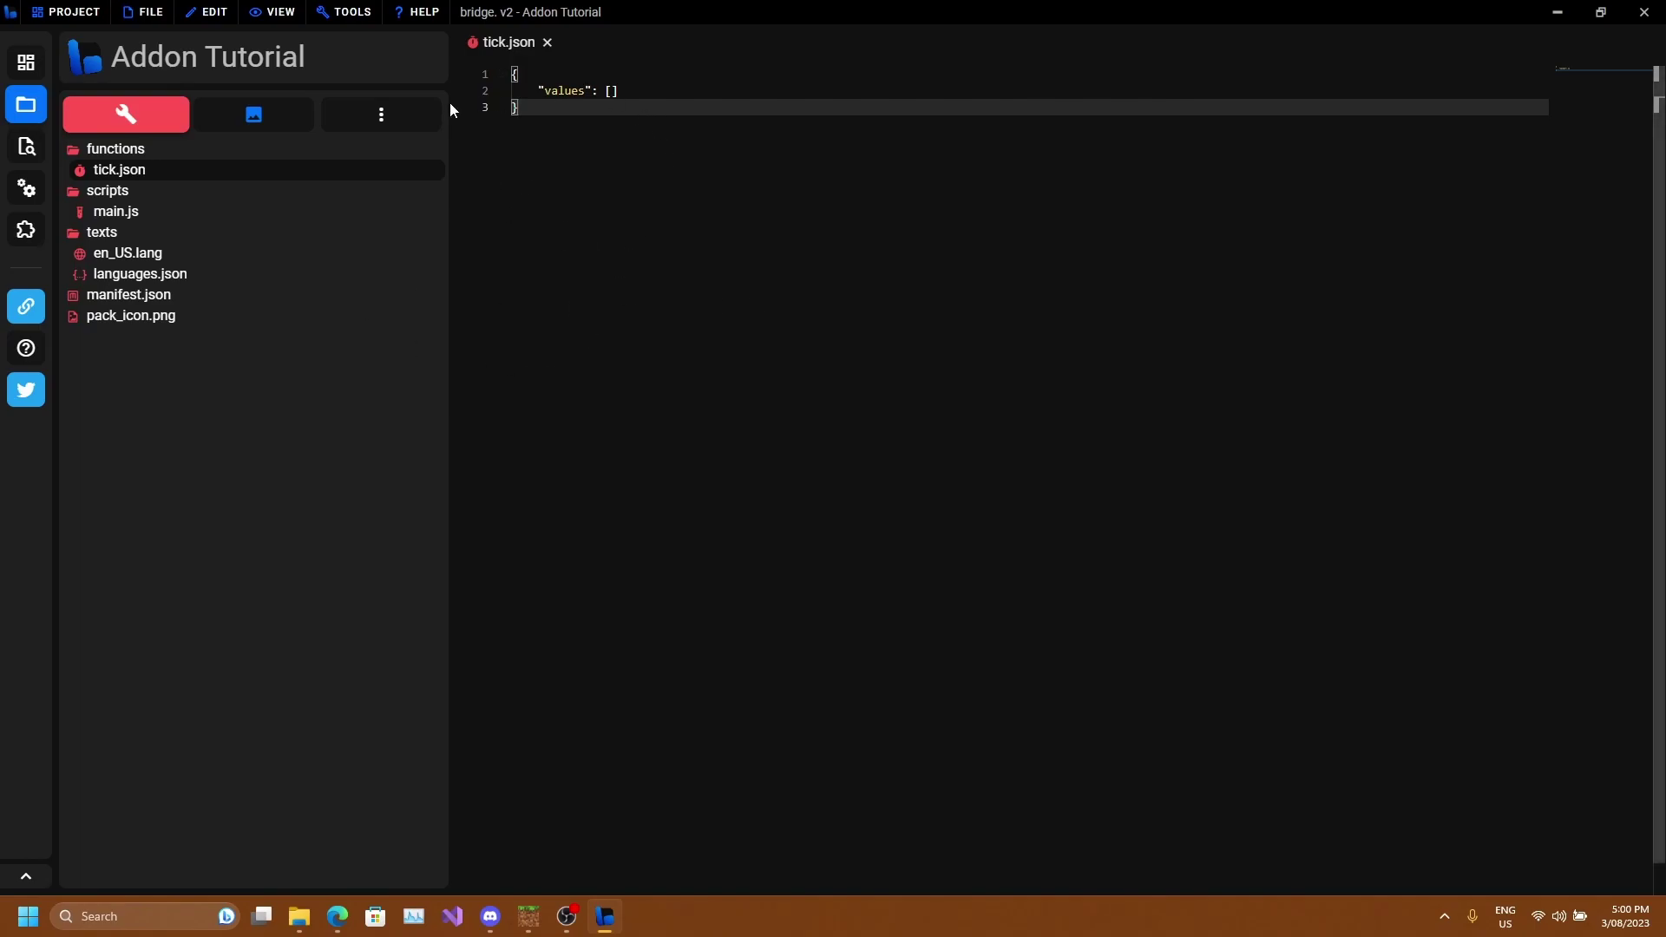
Start a new project file and expand the Block, Entity, Item and Simple Files preset categories.
{"action": "left_click", "coordinate": [380, 116]}
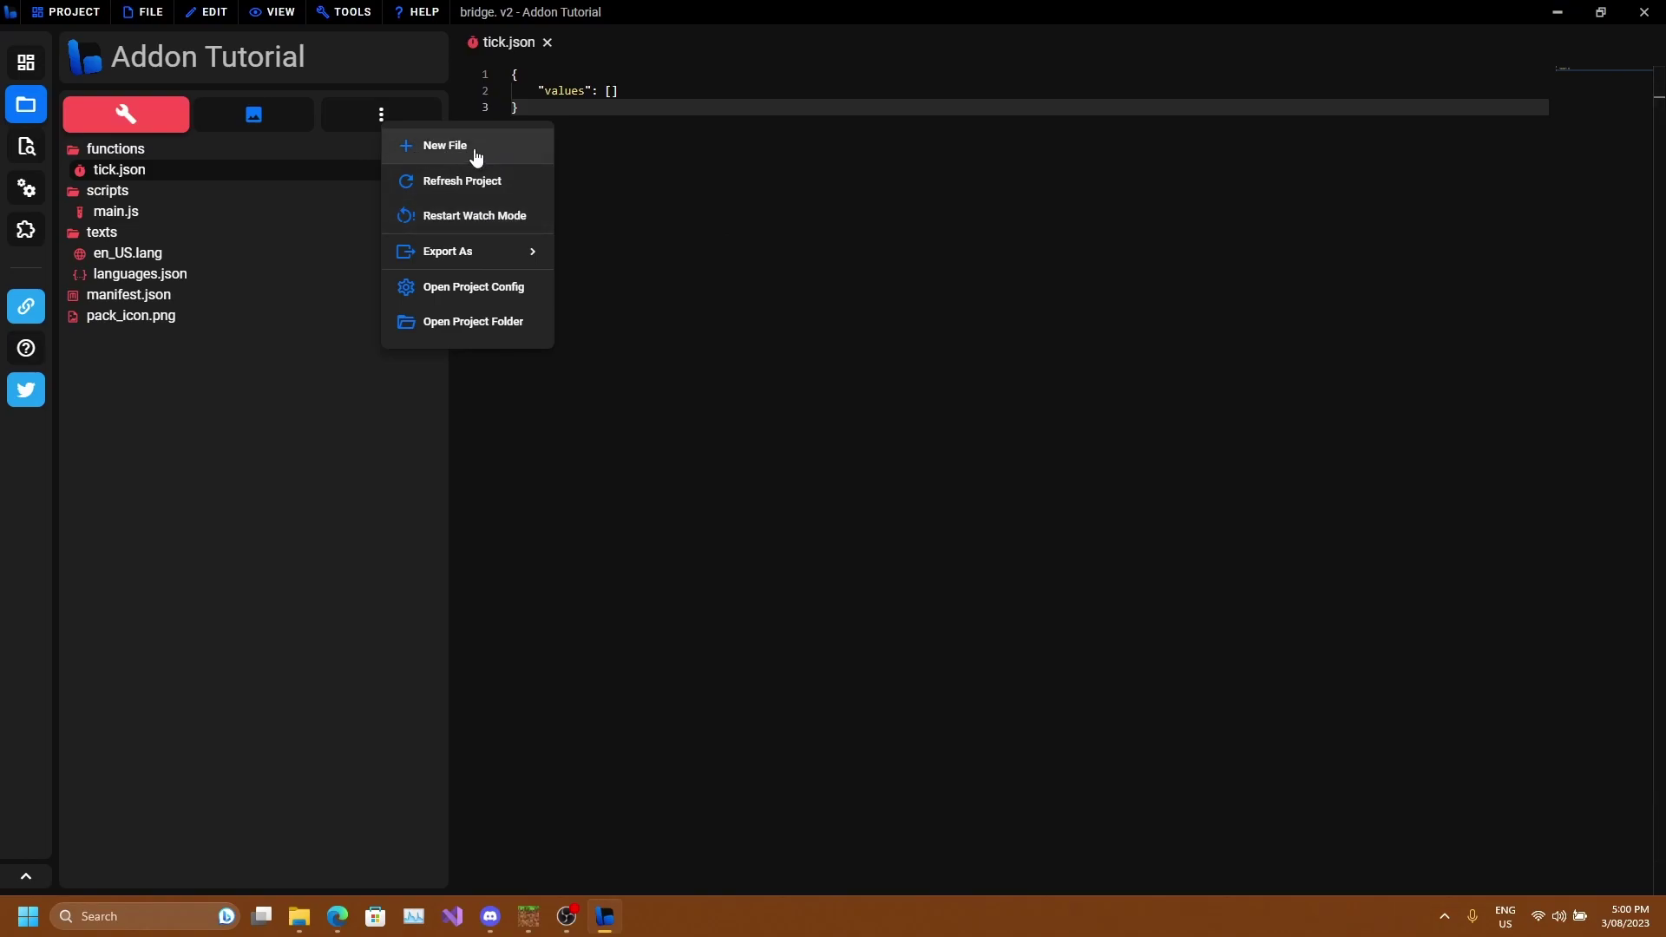
{"action": "left_click", "coordinate": [357, 107]}
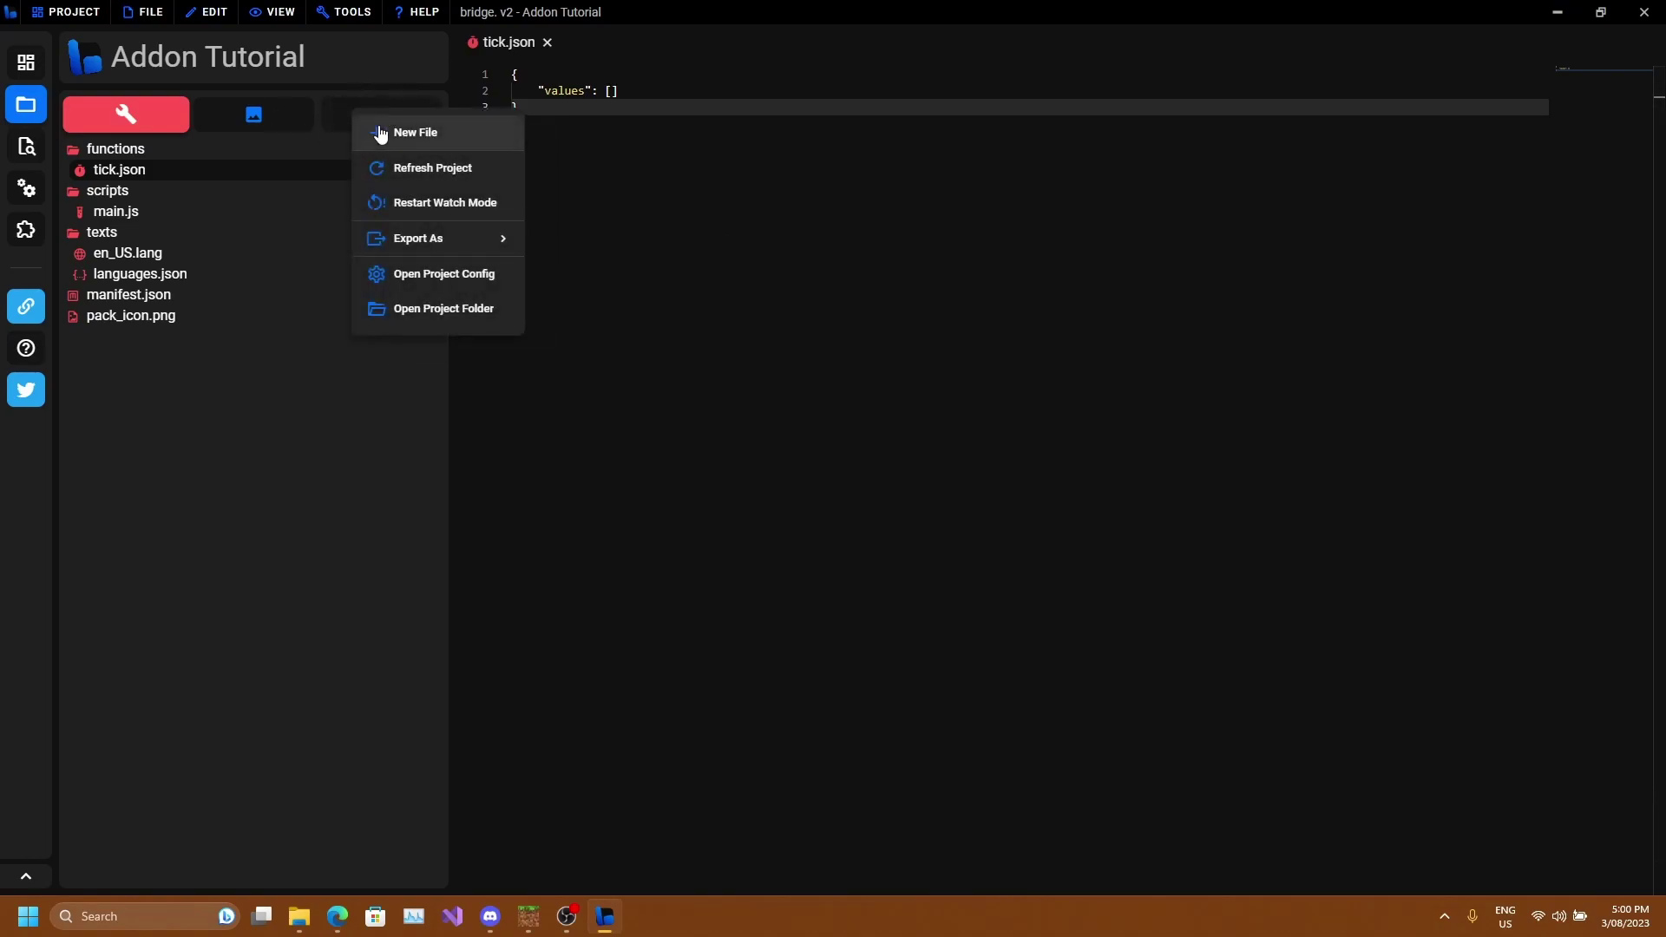
{"action": "left_click", "coordinate": [429, 134]}
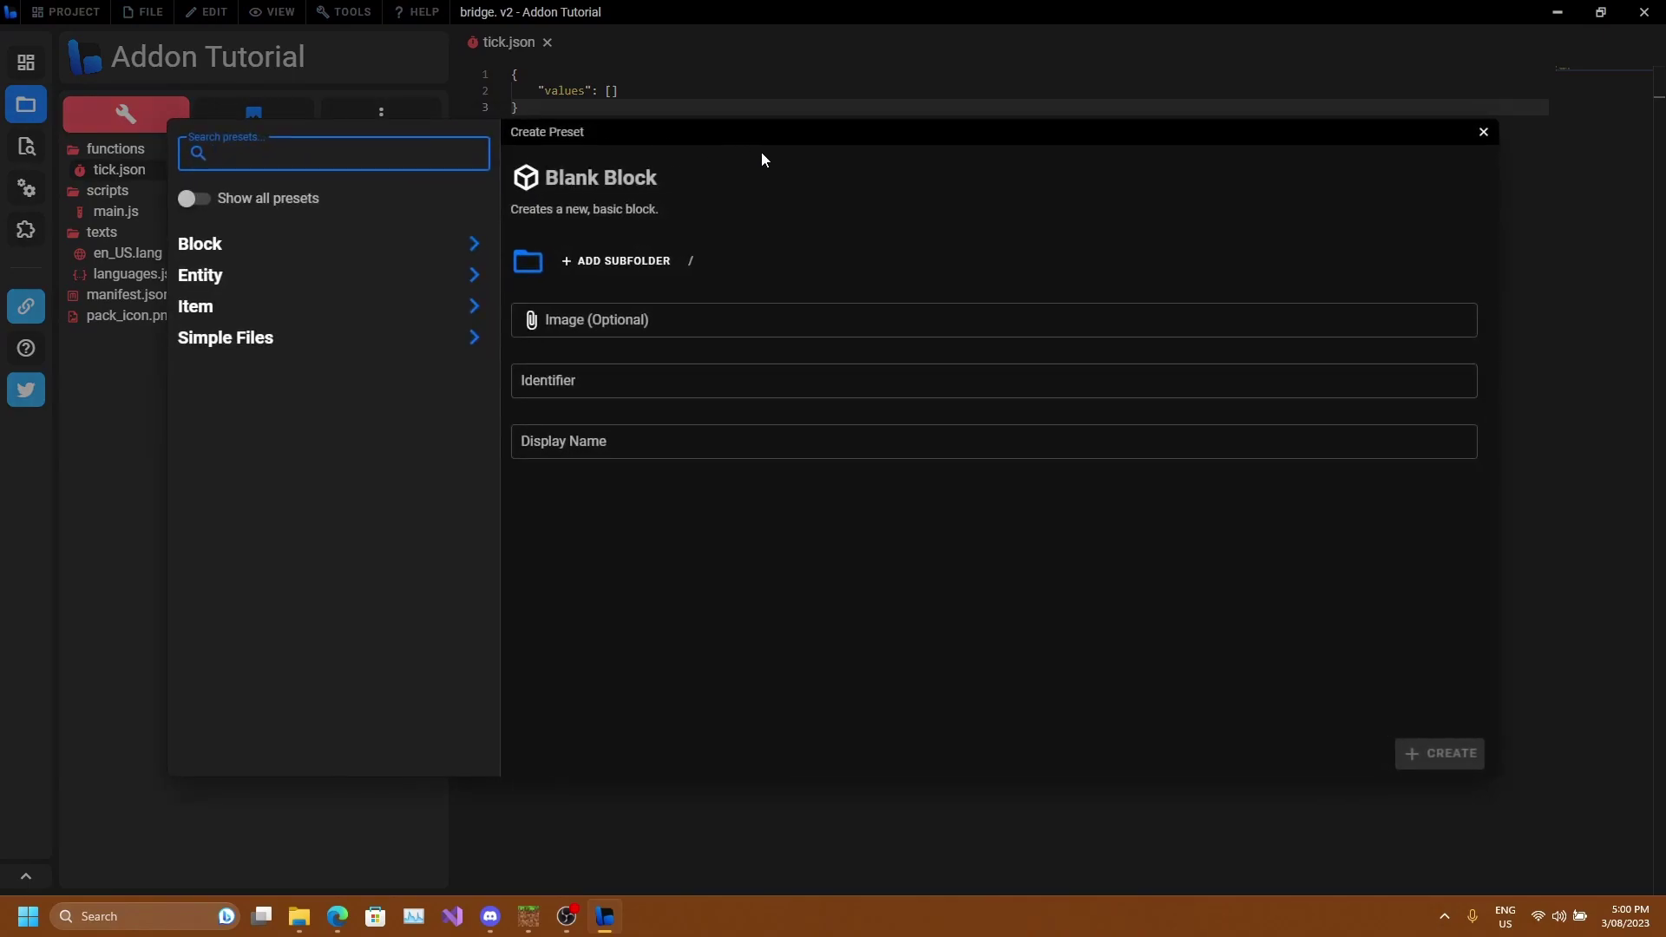
{"action": "left_click", "coordinate": [282, 250]}
{"action": "left_click", "coordinate": [265, 329]}
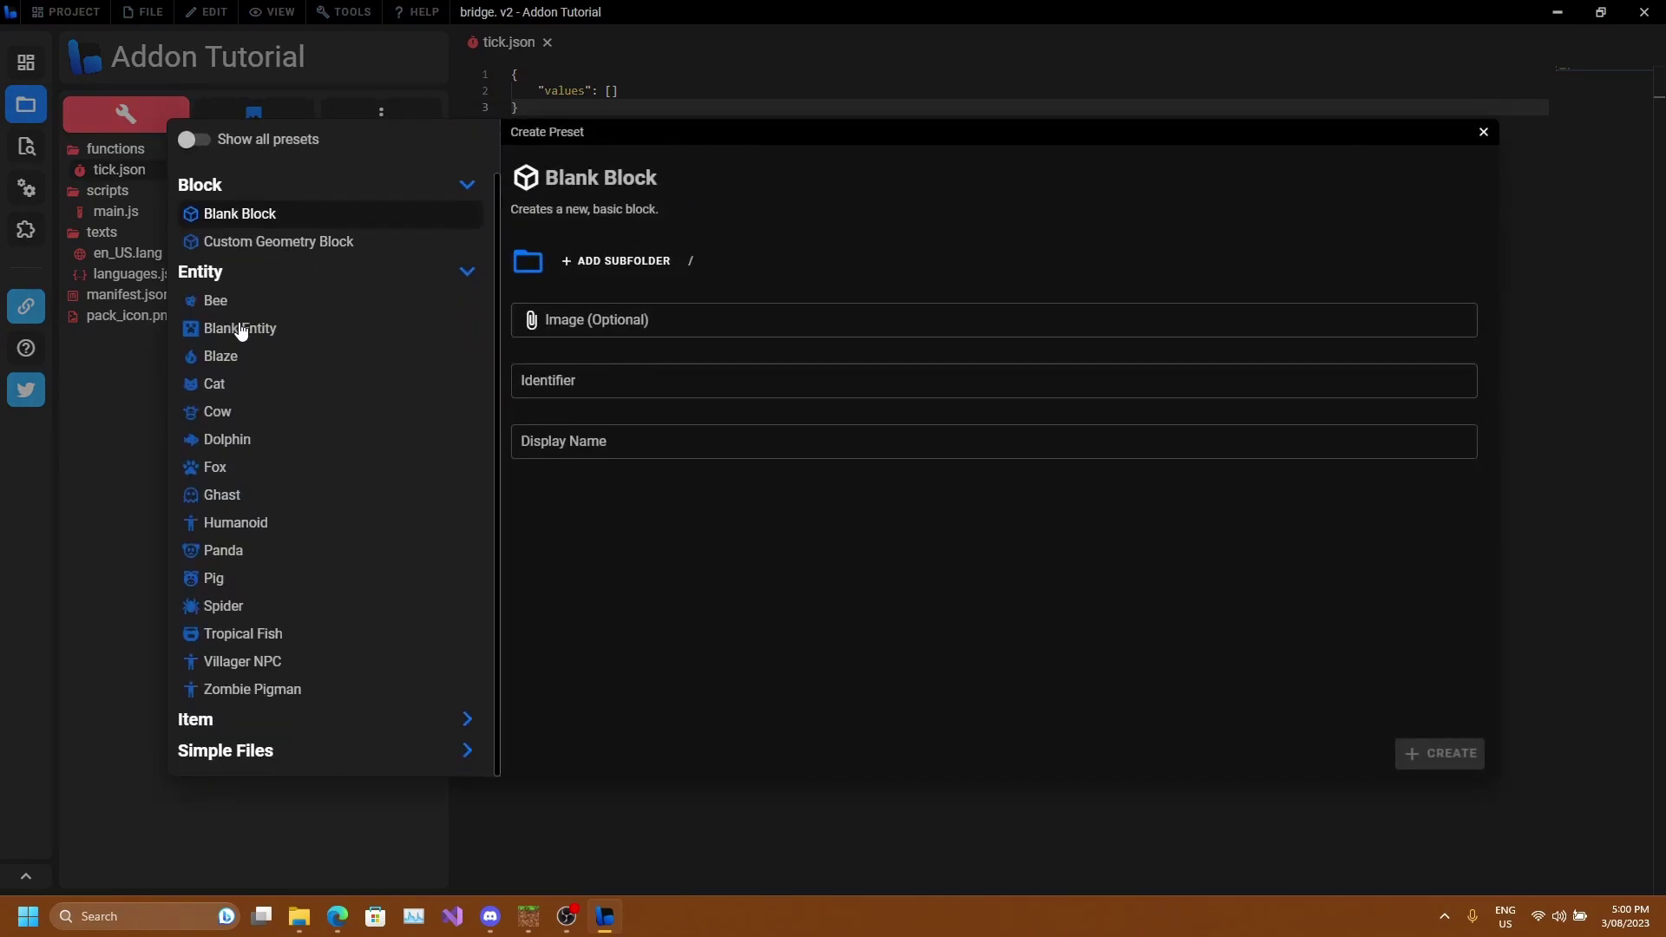
{"action": "left_click", "coordinate": [288, 725]}
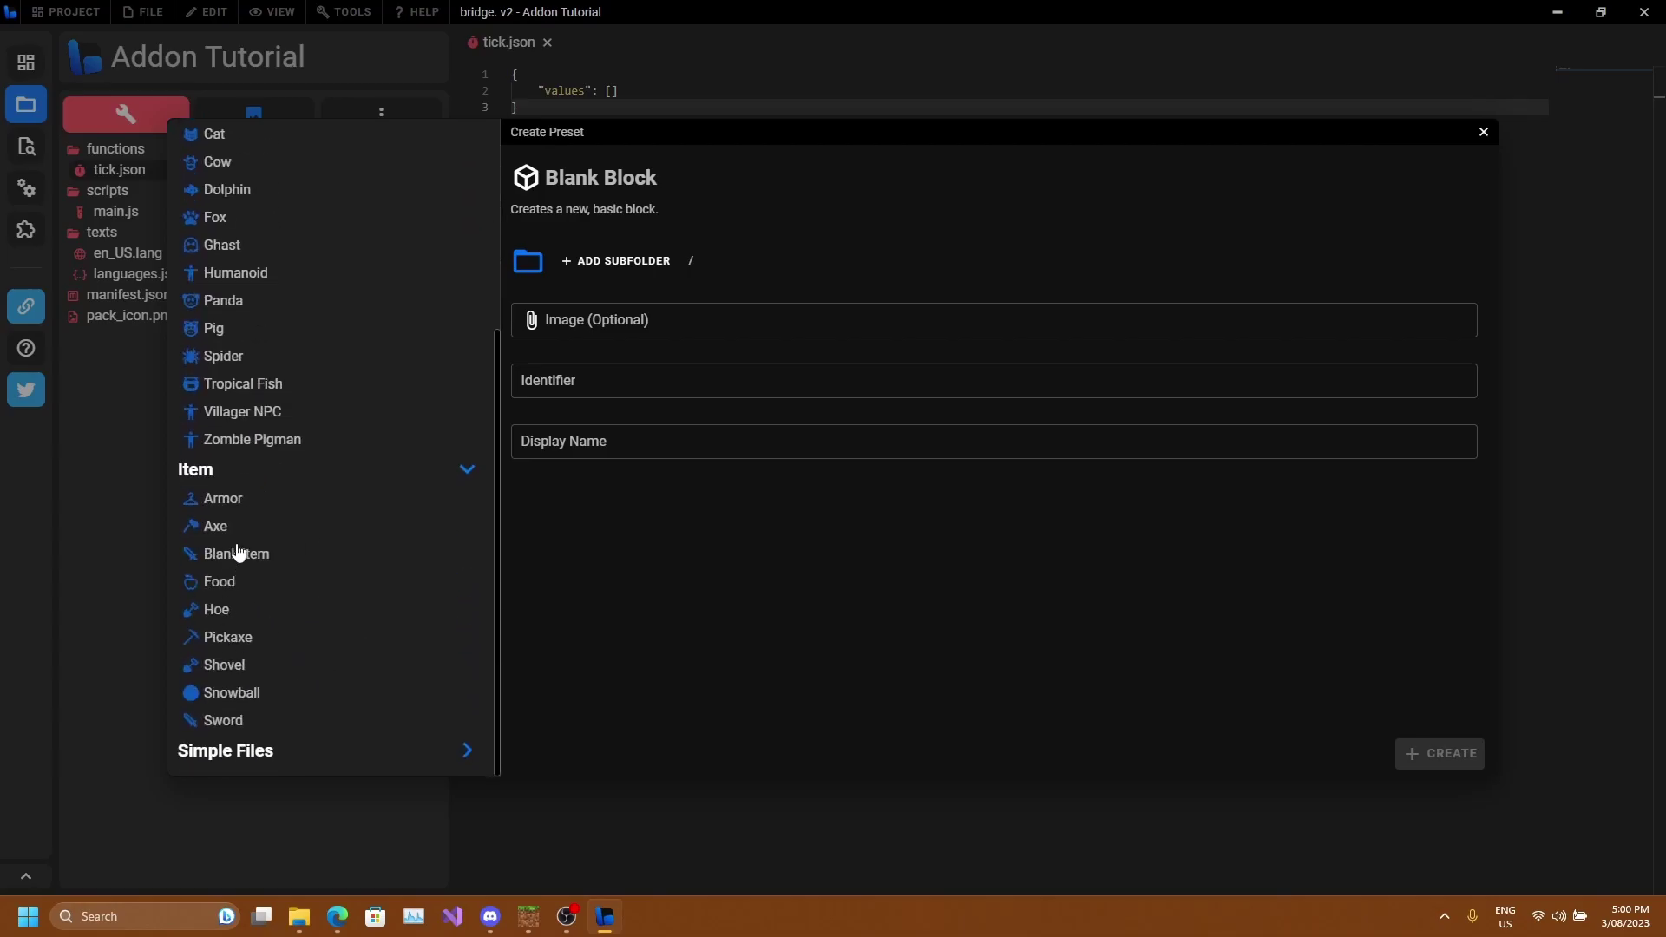
{"action": "left_click", "coordinate": [286, 752]}
{"action": "scroll", "coordinate": [346, 617], "scroll_direction": "up", "scroll_amount": 4}
{"action": "scroll", "coordinate": [315, 550], "scroll_direction": "down", "scroll_amount": 4}
{"action": "scroll", "coordinate": [327, 497], "scroll_direction": "up", "scroll_amount": 2}
Preview the Attachable and Material presets.
{"action": "left_click", "coordinate": [260, 299]}
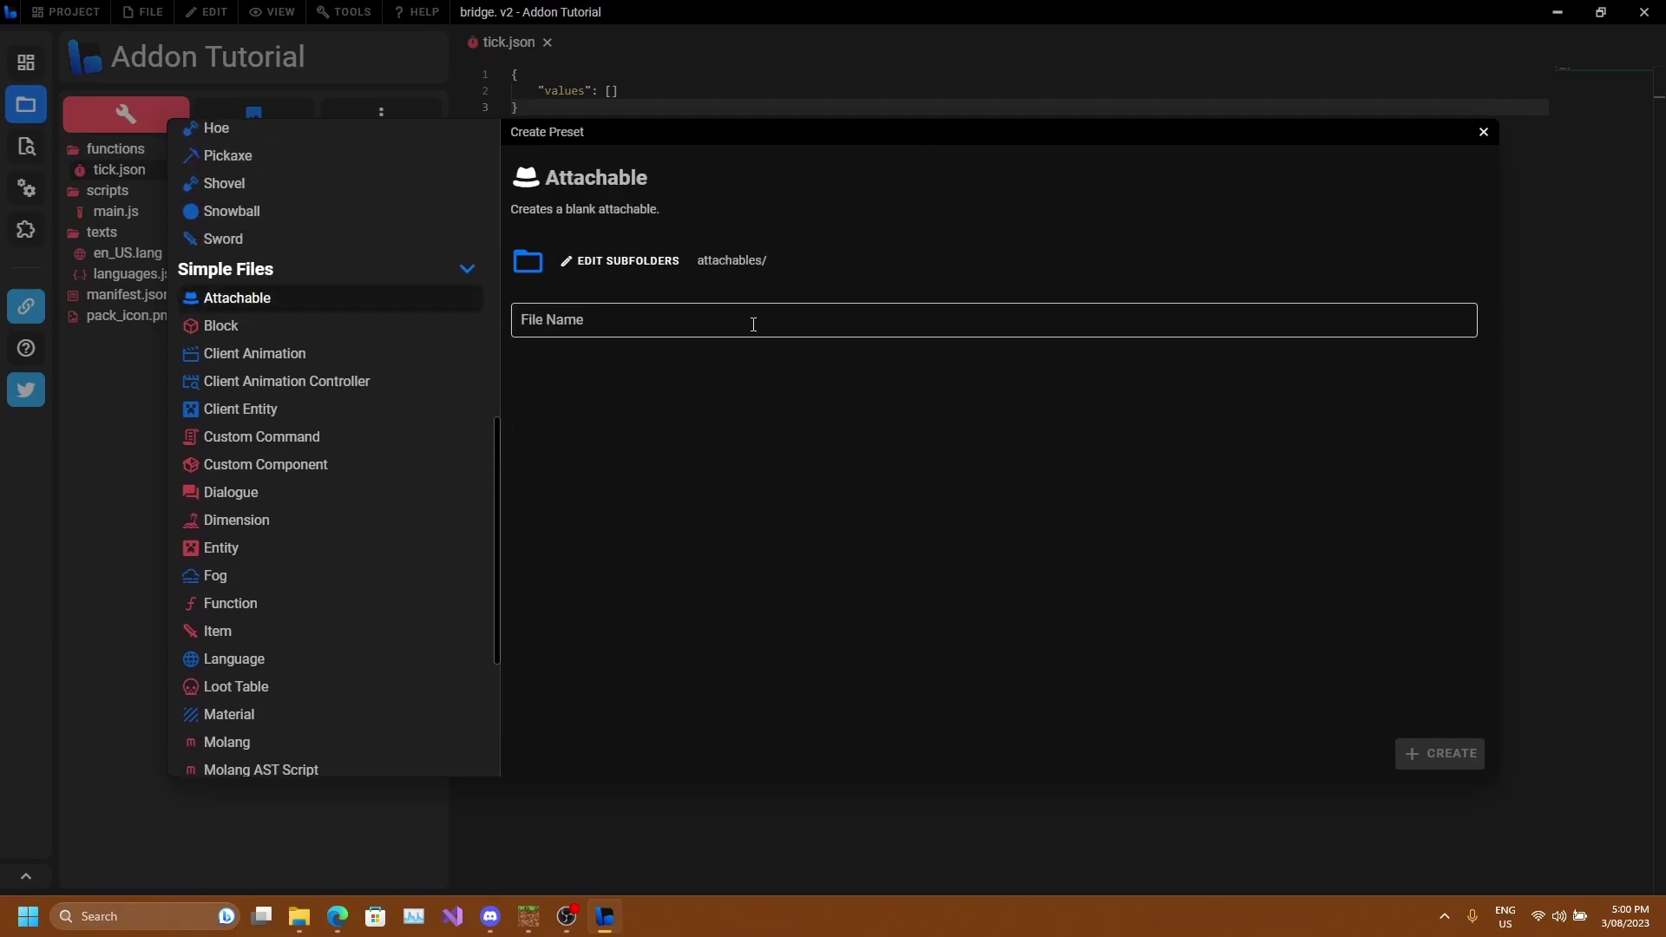
{"action": "scroll", "coordinate": [245, 469], "scroll_direction": "up", "scroll_amount": 8}
{"action": "scroll", "coordinate": [269, 468], "scroll_direction": "down", "scroll_amount": 8}
{"action": "scroll", "coordinate": [296, 453], "scroll_direction": "up", "scroll_amount": 4}
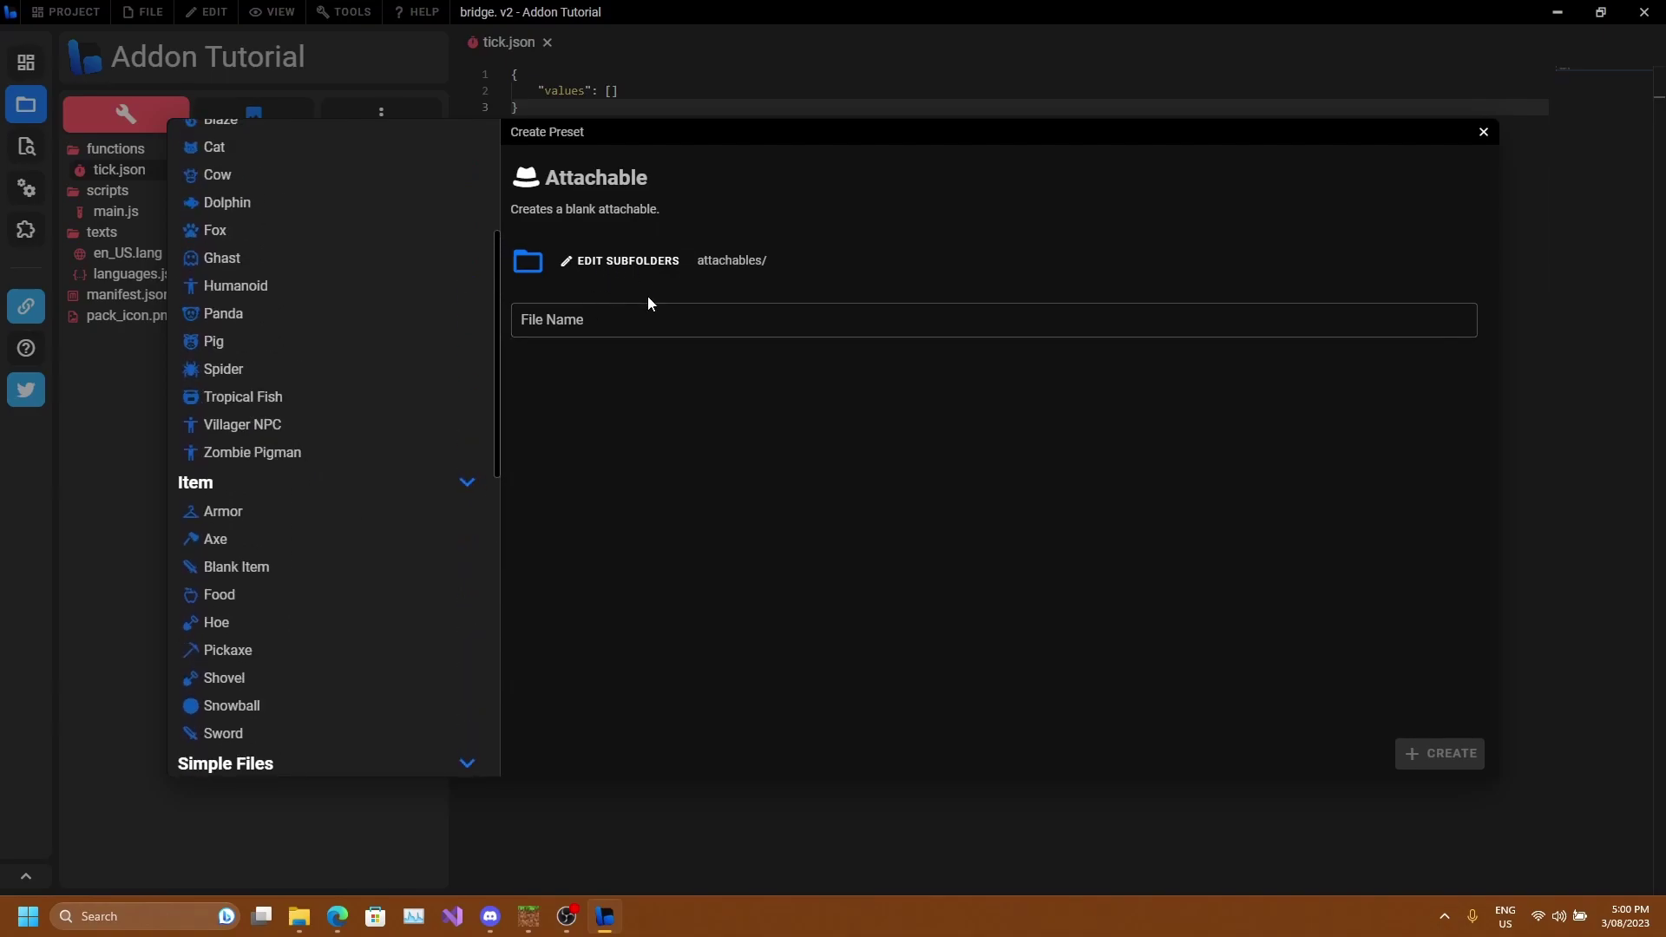
{"action": "scroll", "coordinate": [353, 455], "scroll_direction": "down", "scroll_amount": 6}
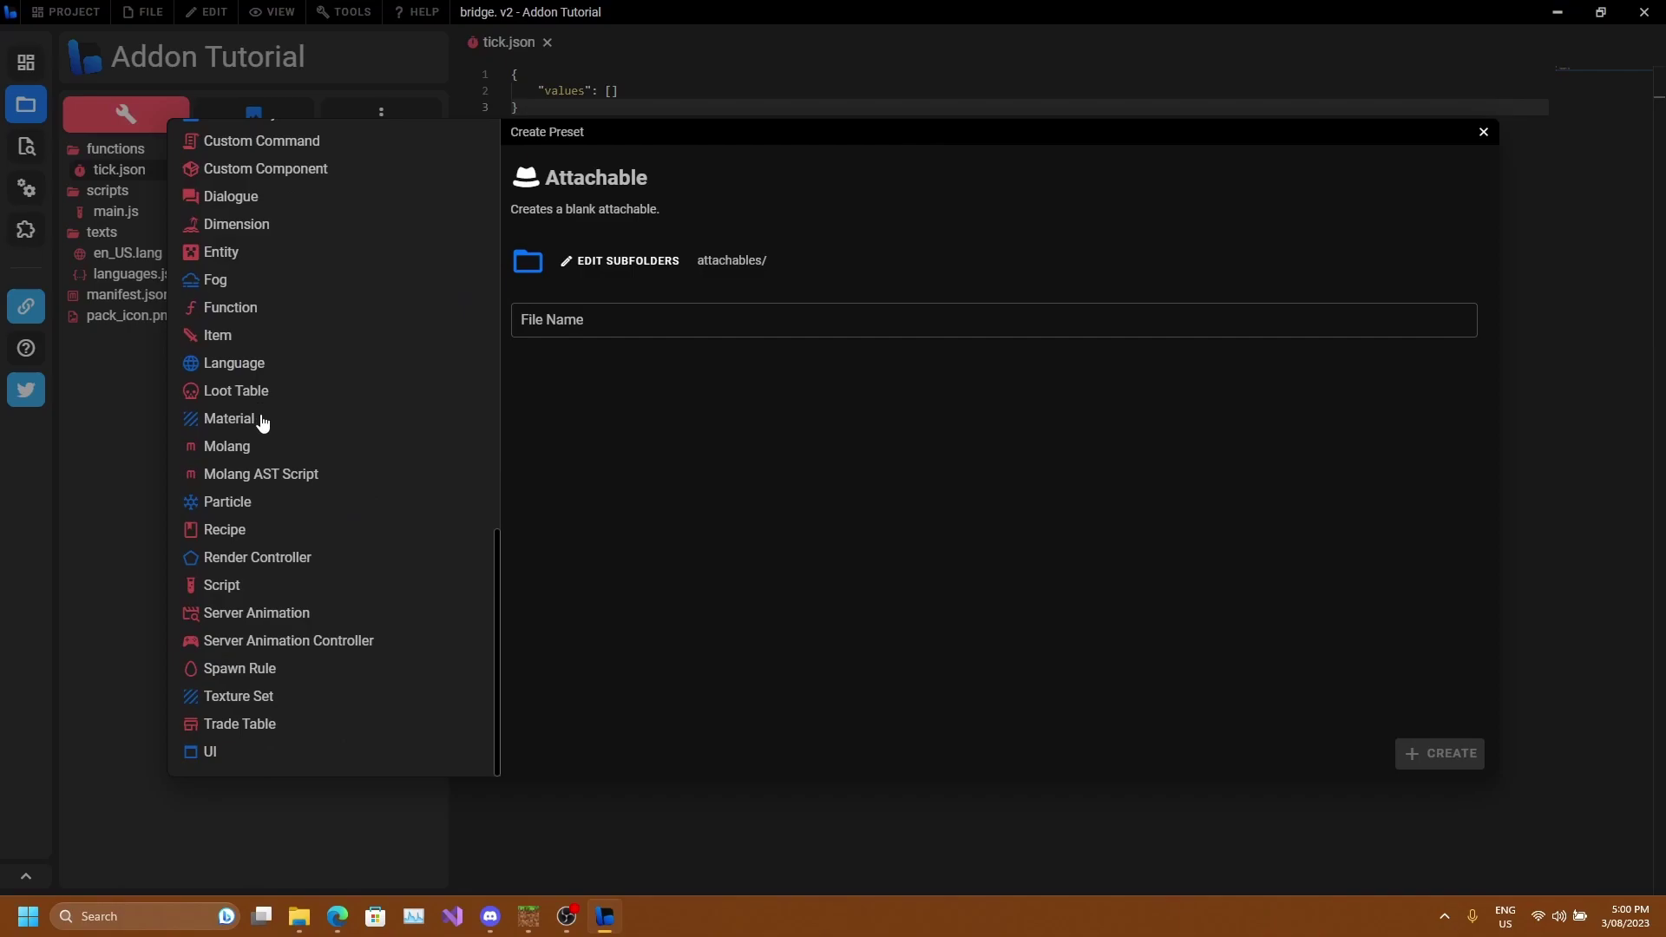
{"action": "left_click", "coordinate": [261, 419]}
{"action": "scroll", "coordinate": [398, 380], "scroll_direction": "up", "scroll_amount": 3}
{"action": "scroll", "coordinate": [304, 534], "scroll_direction": "down", "scroll_amount": 1}
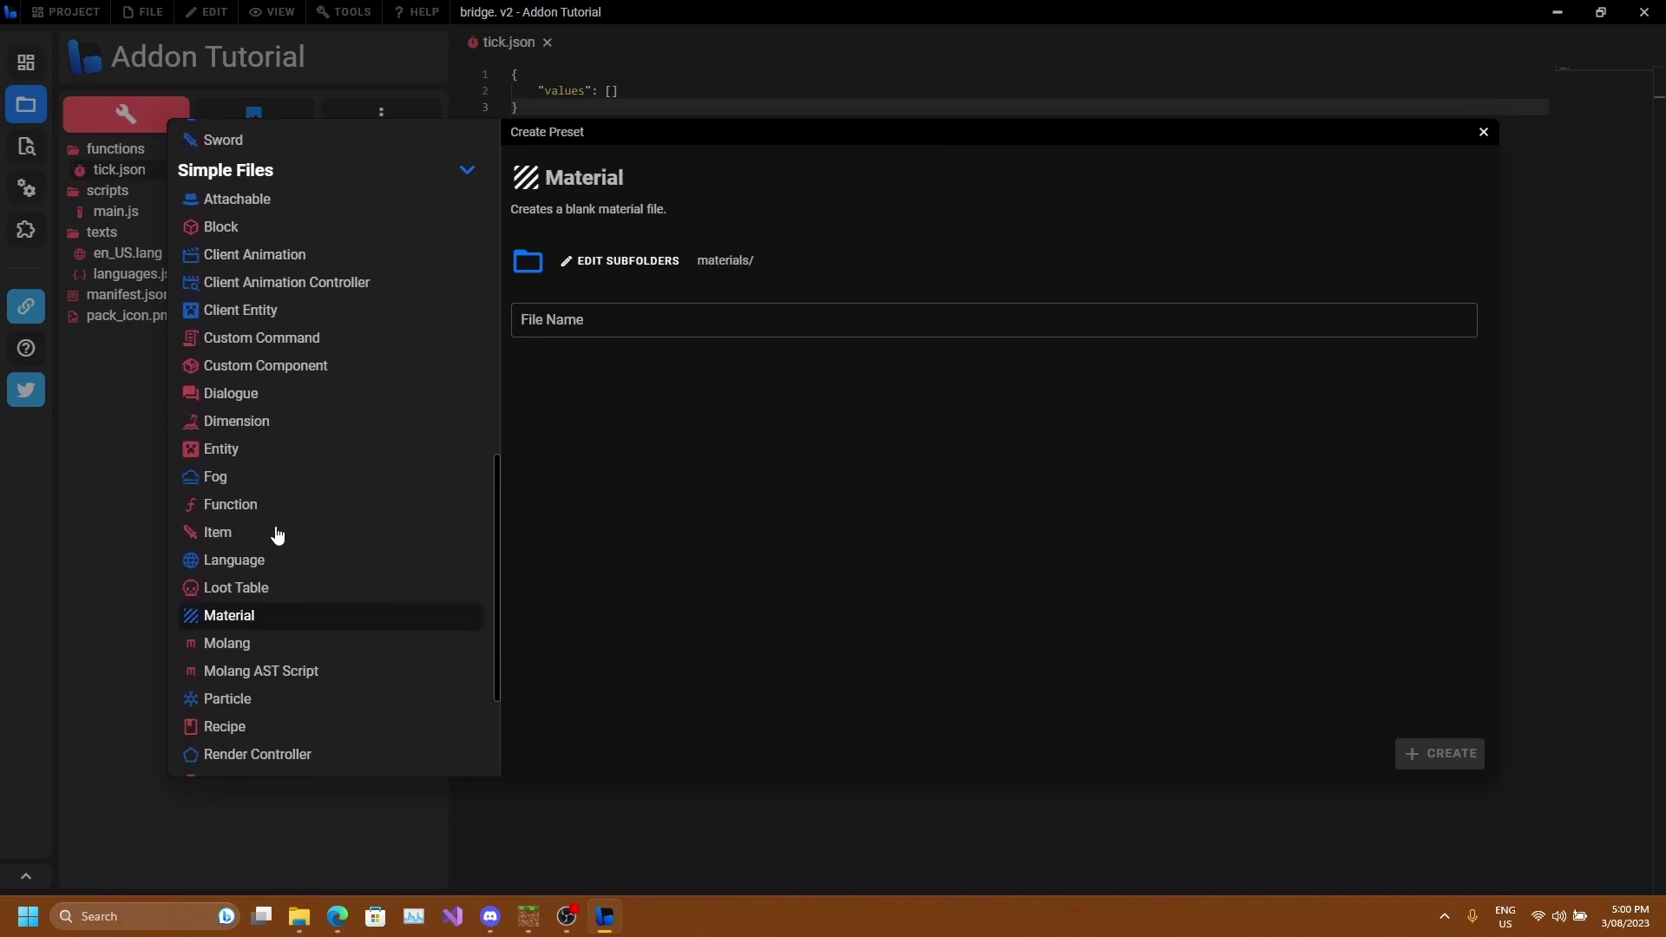
{"action": "left_click", "coordinate": [271, 558]}
{"action": "left_click", "coordinate": [380, 615]}
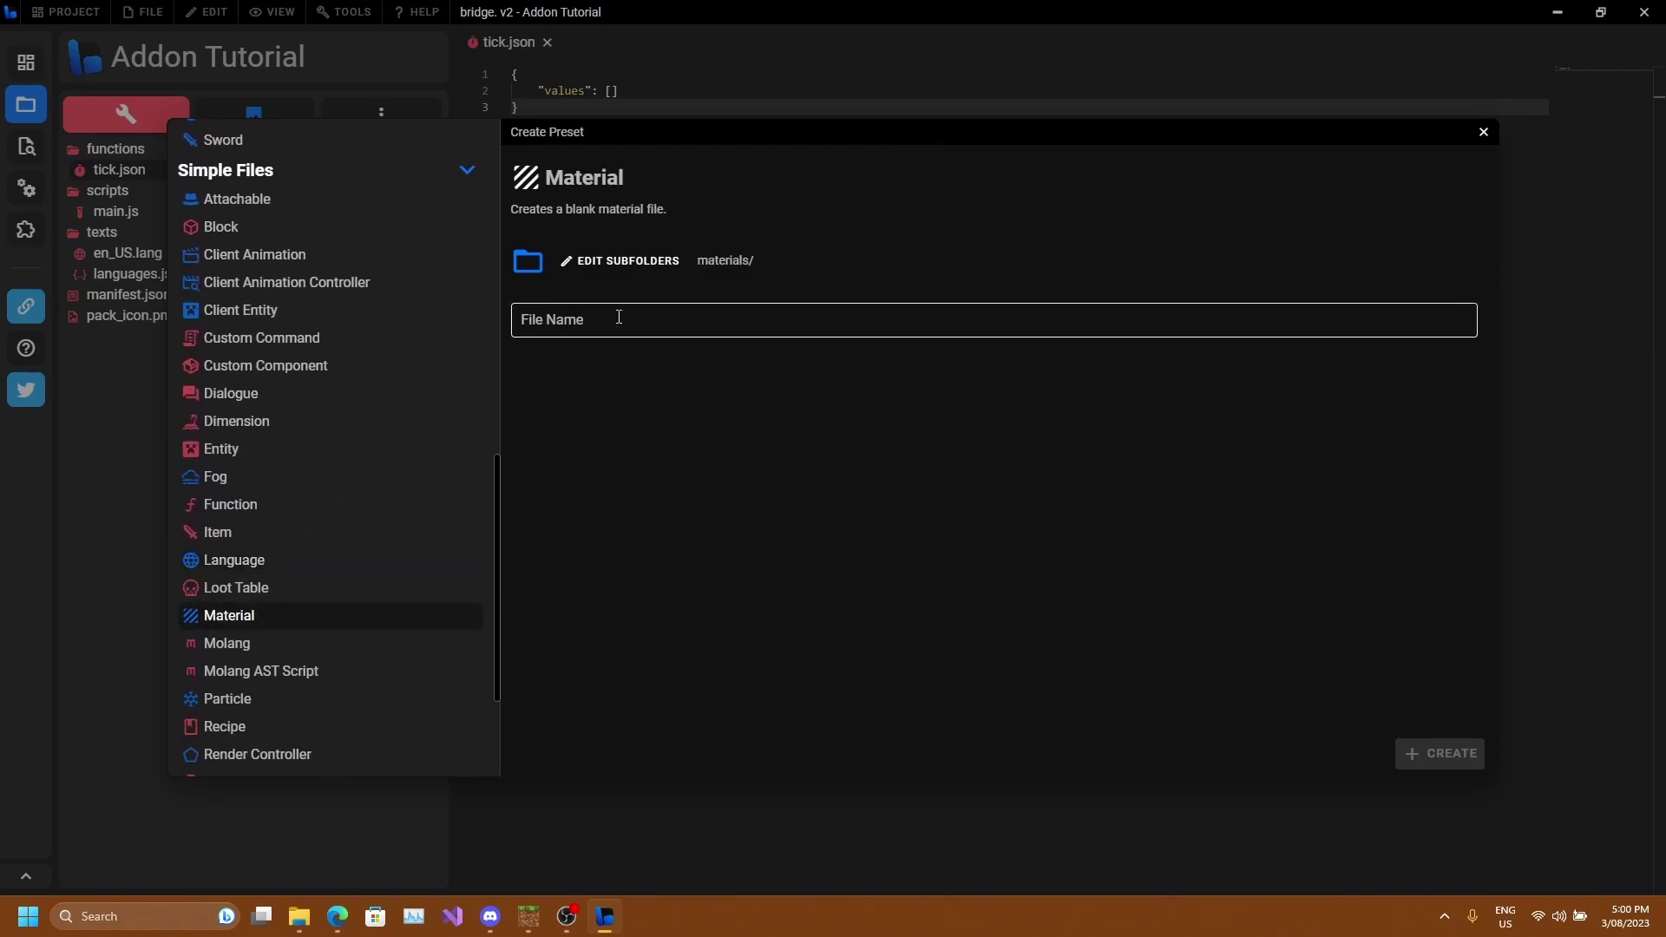
{"action": "left_click", "coordinate": [680, 306]}
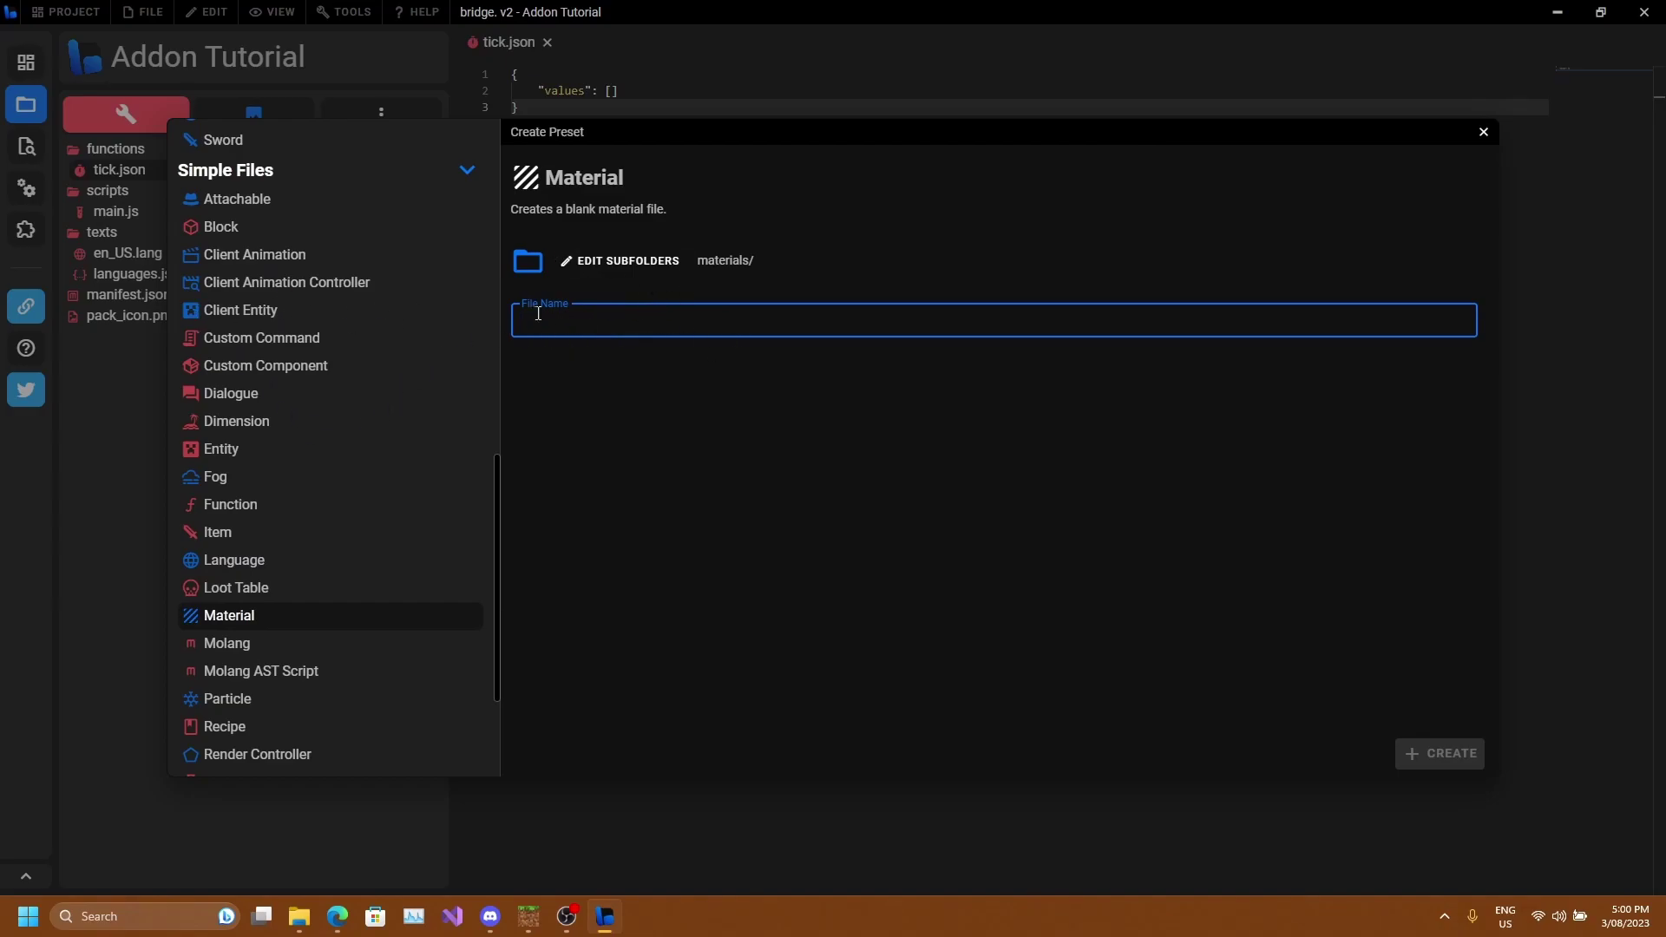
Preview the Client Animation and Client Animation Controller presets.
{"action": "left_click", "coordinate": [296, 255]}
{"action": "scroll", "coordinate": [304, 427], "scroll_direction": "up", "scroll_amount": 1}
{"action": "left_click", "coordinate": [326, 381]}
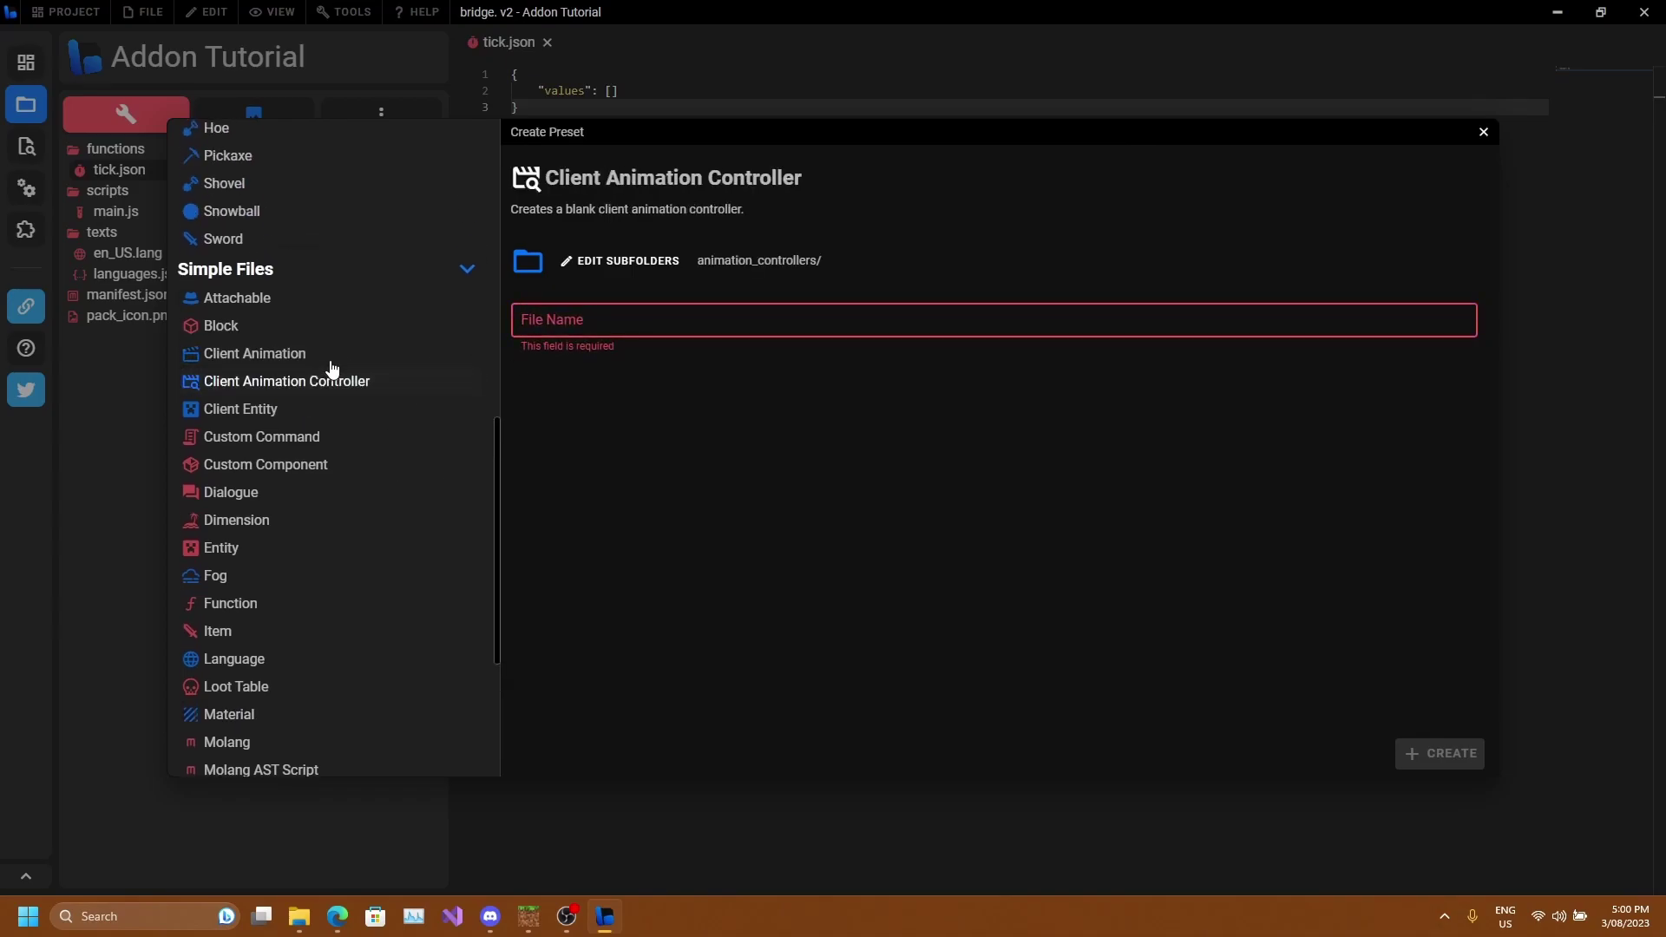
{"action": "left_click", "coordinate": [373, 353]}
{"action": "left_click", "coordinate": [323, 385]}
{"action": "scroll", "coordinate": [301, 413], "scroll_direction": "up", "scroll_amount": 2}
{"action": "scroll", "coordinate": [300, 365], "scroll_direction": "down", "scroll_amount": 3}
{"action": "scroll", "coordinate": [345, 293], "scroll_direction": "up", "scroll_amount": 1}
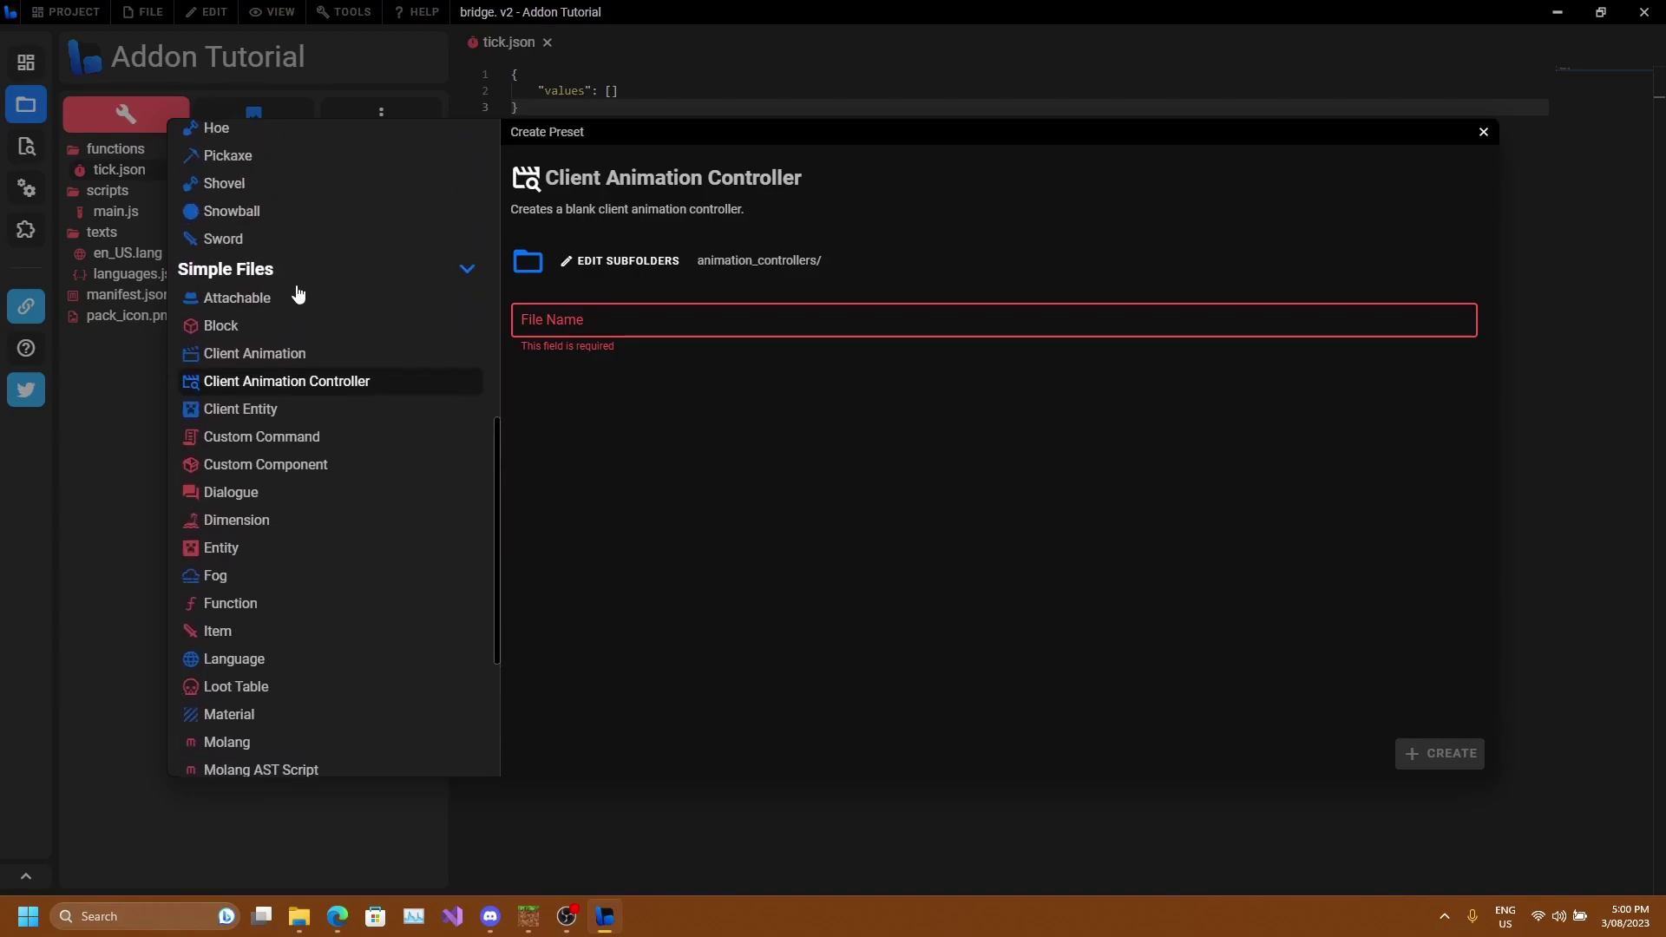
{"action": "scroll", "coordinate": [298, 372], "scroll_direction": "up", "scroll_amount": 5}
{"action": "scroll", "coordinate": [301, 384], "scroll_direction": "down", "scroll_amount": 1}
{"action": "scroll", "coordinate": [301, 385], "scroll_direction": "down", "scroll_amount": 10}
Preview the Server Animation and Server Animation Controller presets.
{"action": "left_click", "coordinate": [366, 613]}
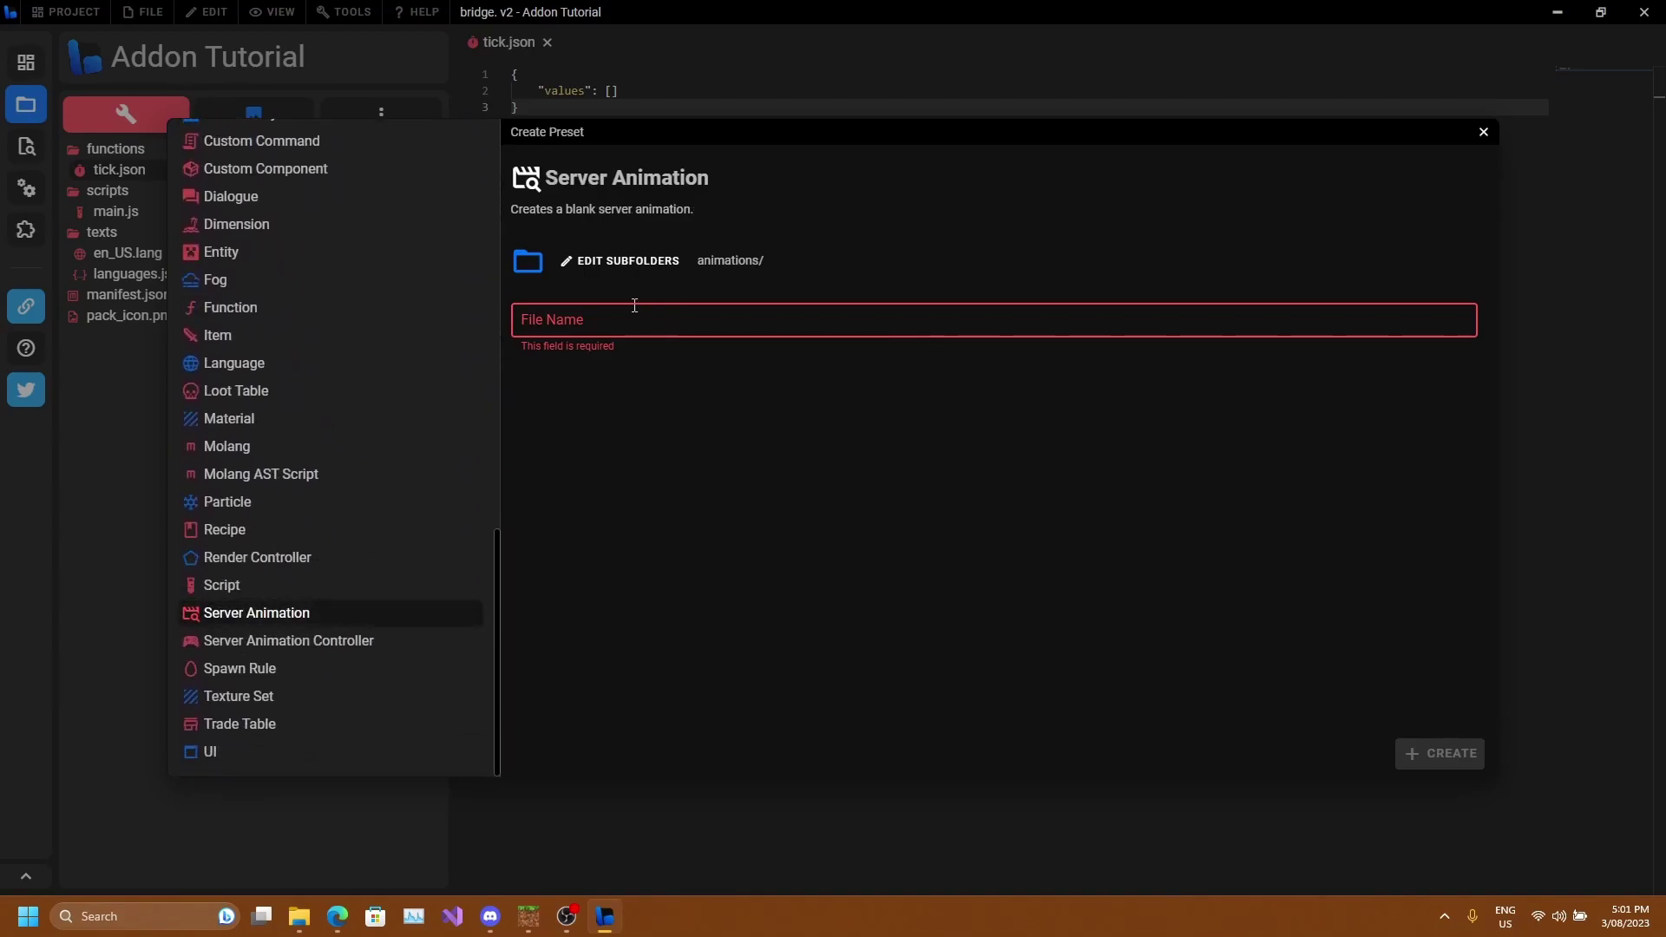
{"action": "left_click", "coordinate": [267, 644]}
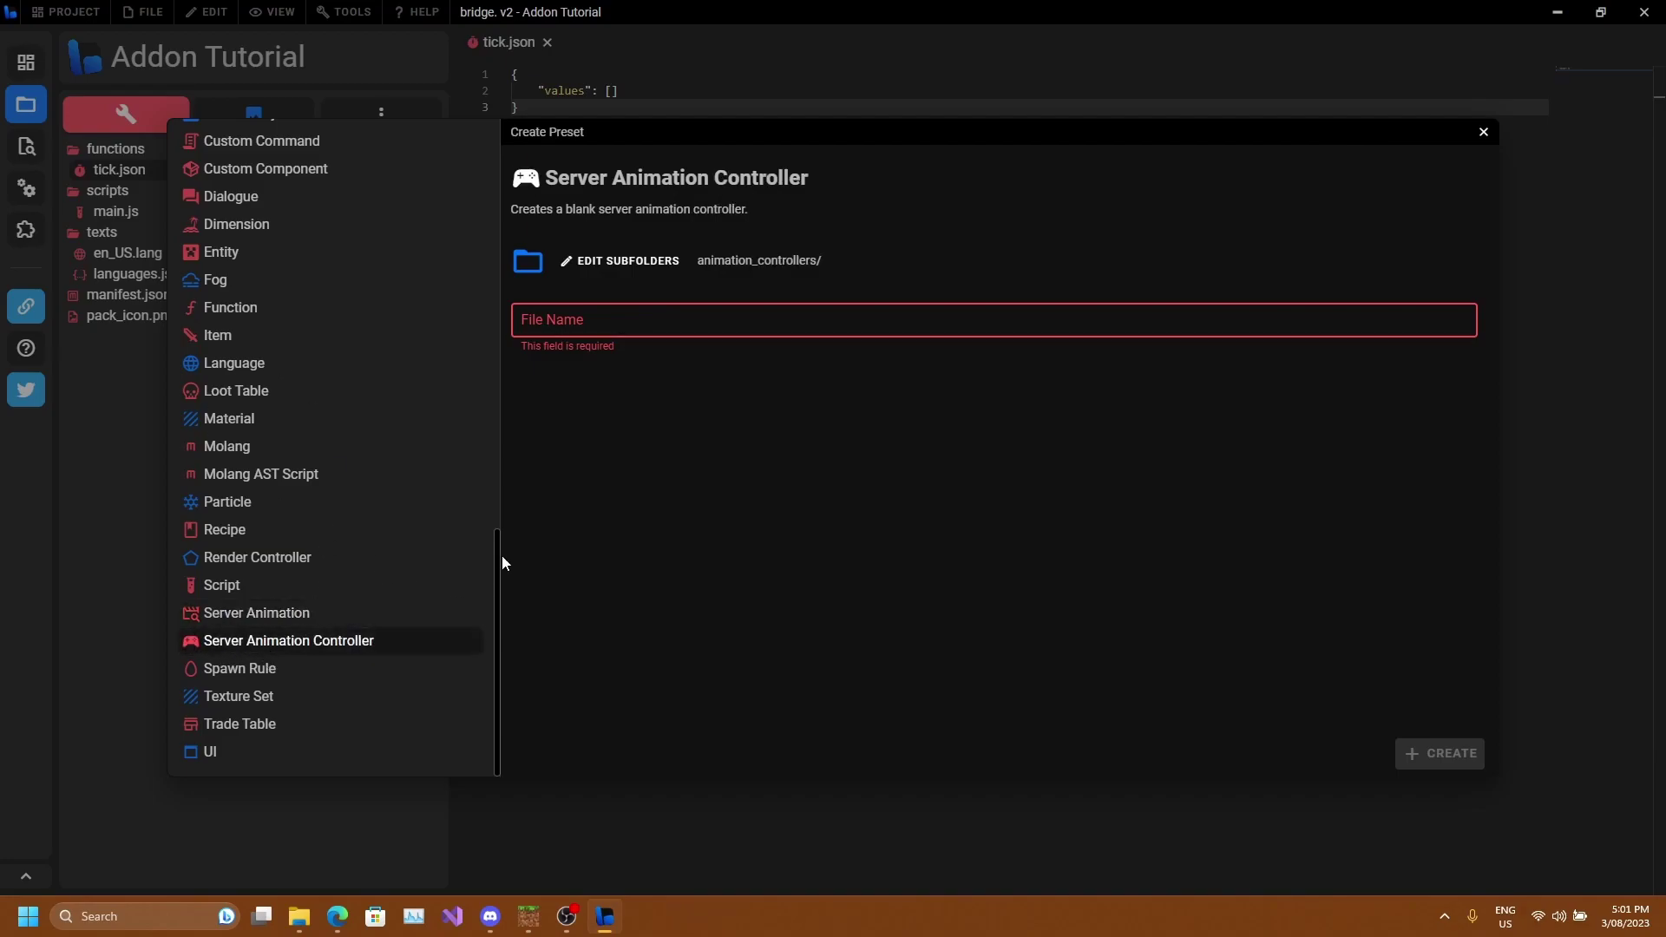
{"action": "left_click", "coordinate": [272, 618]}
{"action": "left_click", "coordinate": [302, 642]}
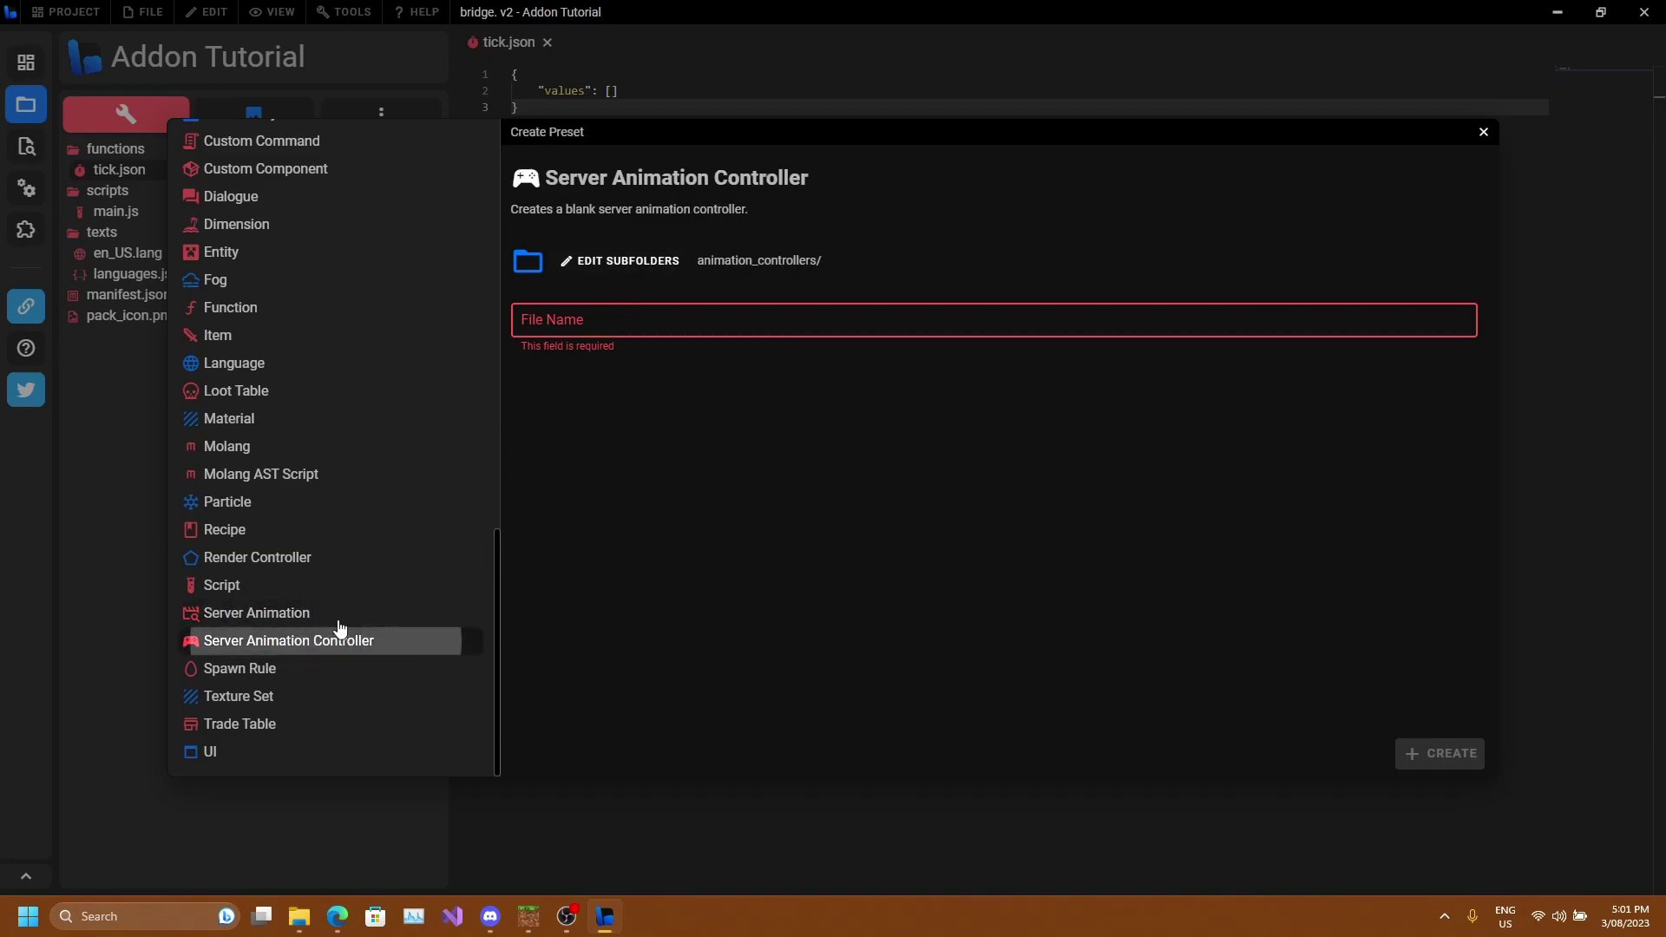
{"action": "scroll", "coordinate": [307, 605], "scroll_direction": "up", "scroll_amount": 10}
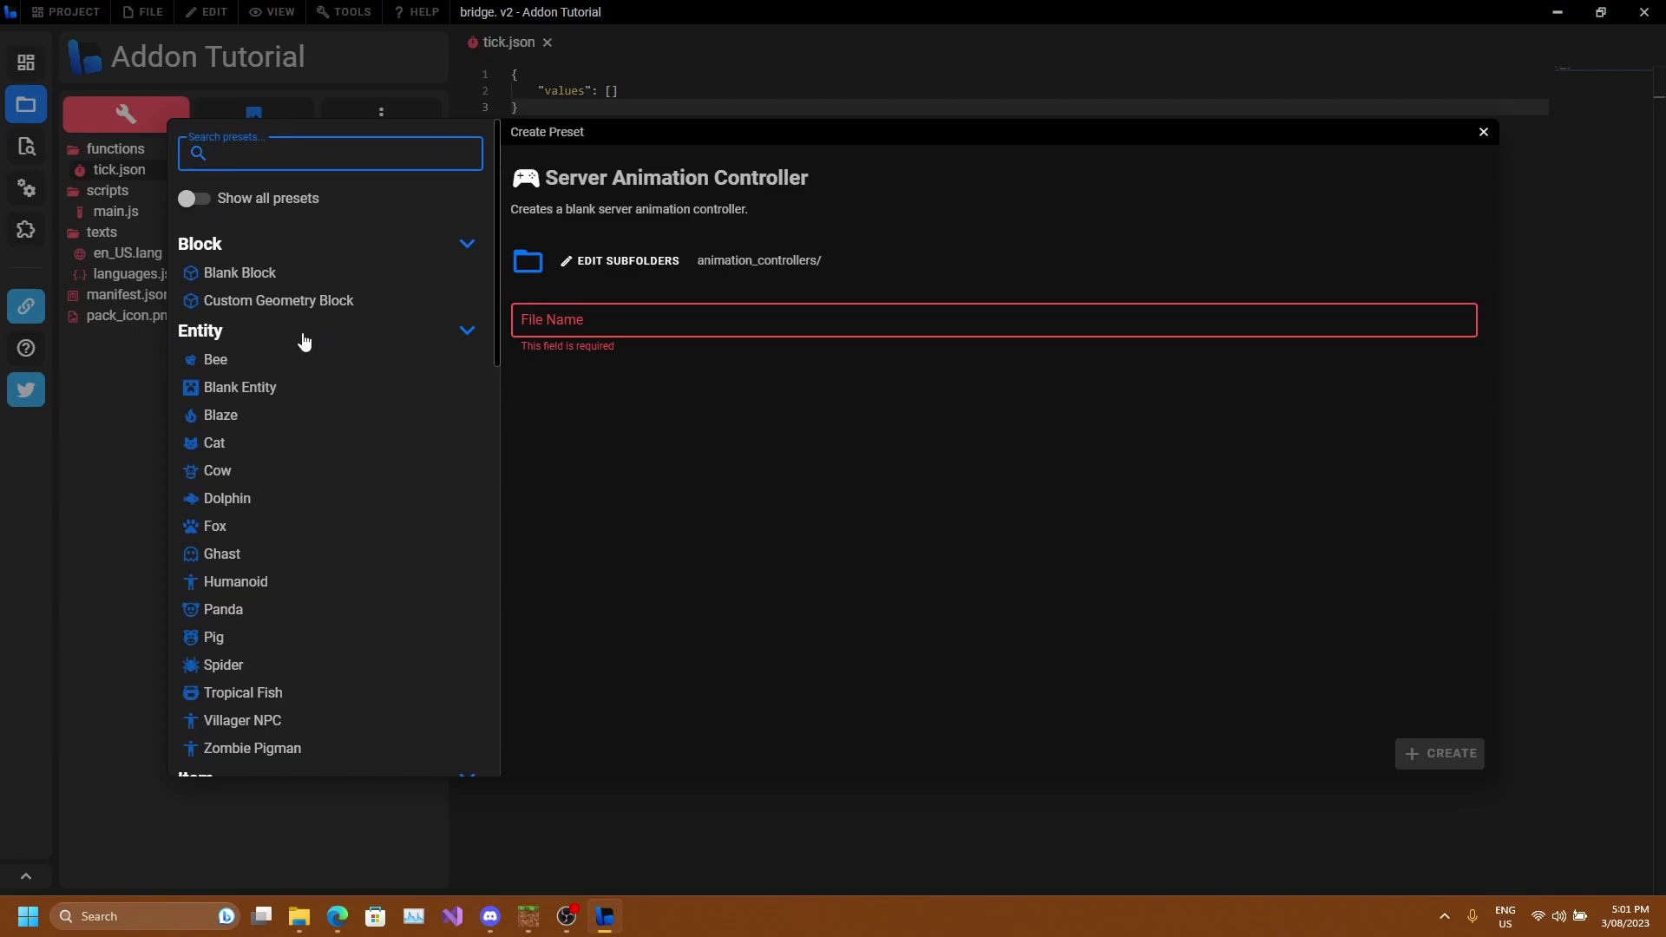
{"action": "scroll", "coordinate": [339, 346], "scroll_direction": "down", "scroll_amount": 4}
{"action": "scroll", "coordinate": [303, 402], "scroll_direction": "up", "scroll_amount": 4}
{"action": "scroll", "coordinate": [305, 416], "scroll_direction": "down", "scroll_amount": 10}
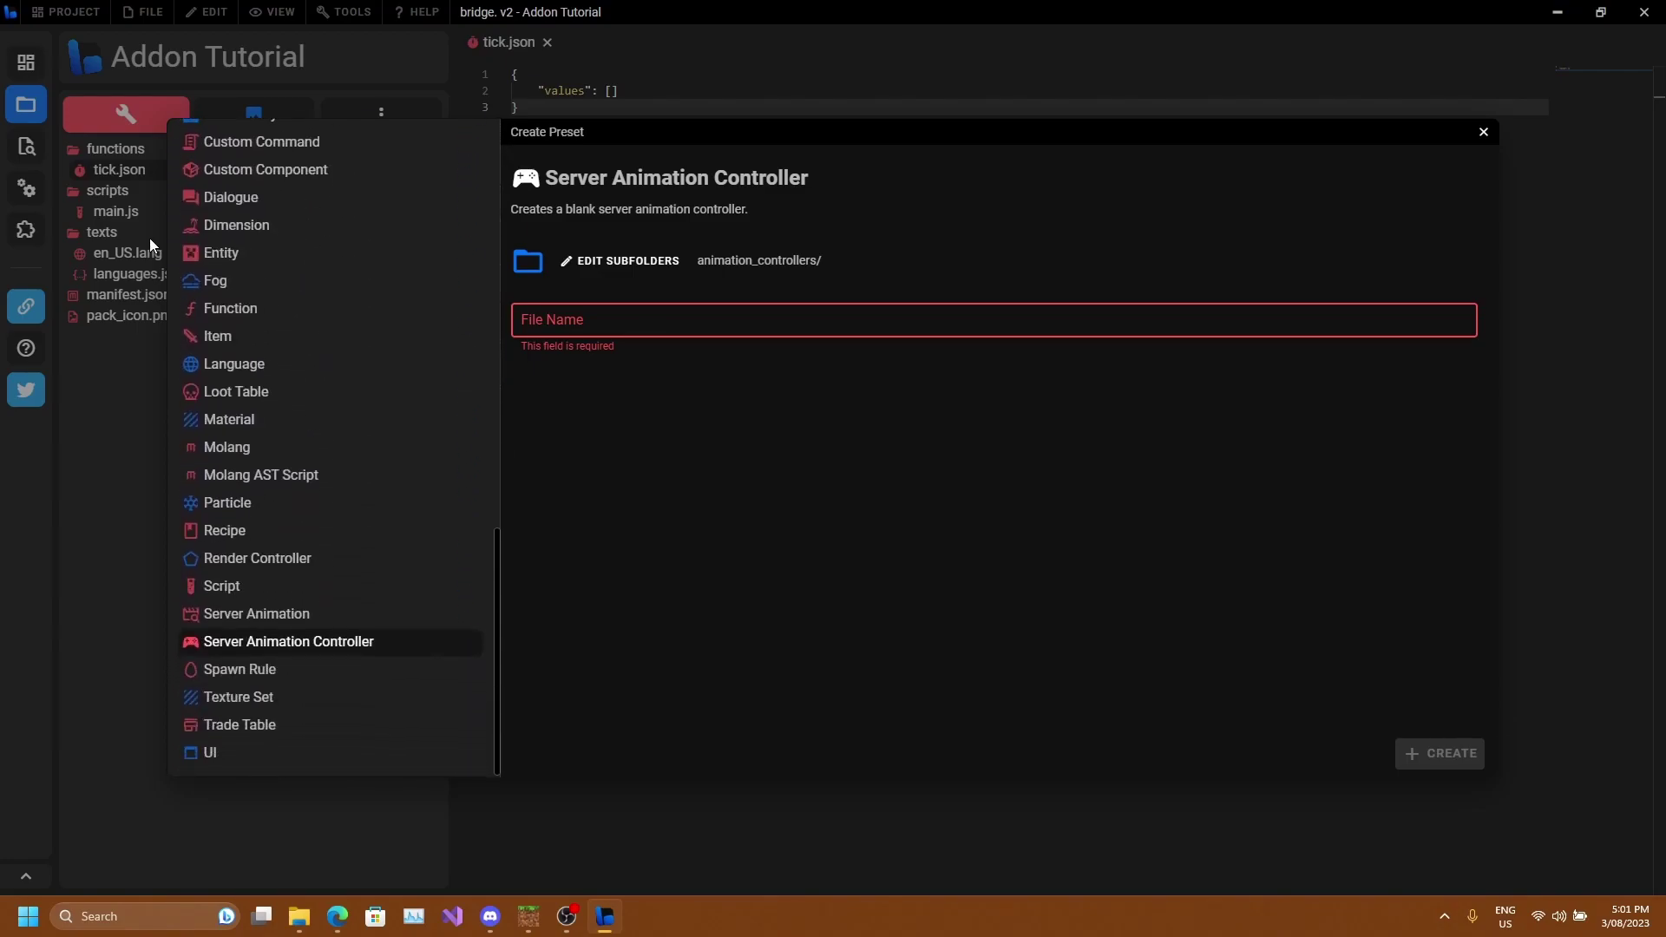
Preview the Dimension preset, then pick the Item > Blank Item preset.
{"action": "left_click", "coordinate": [279, 224]}
{"action": "scroll", "coordinate": [304, 395], "scroll_direction": "up", "scroll_amount": 10}
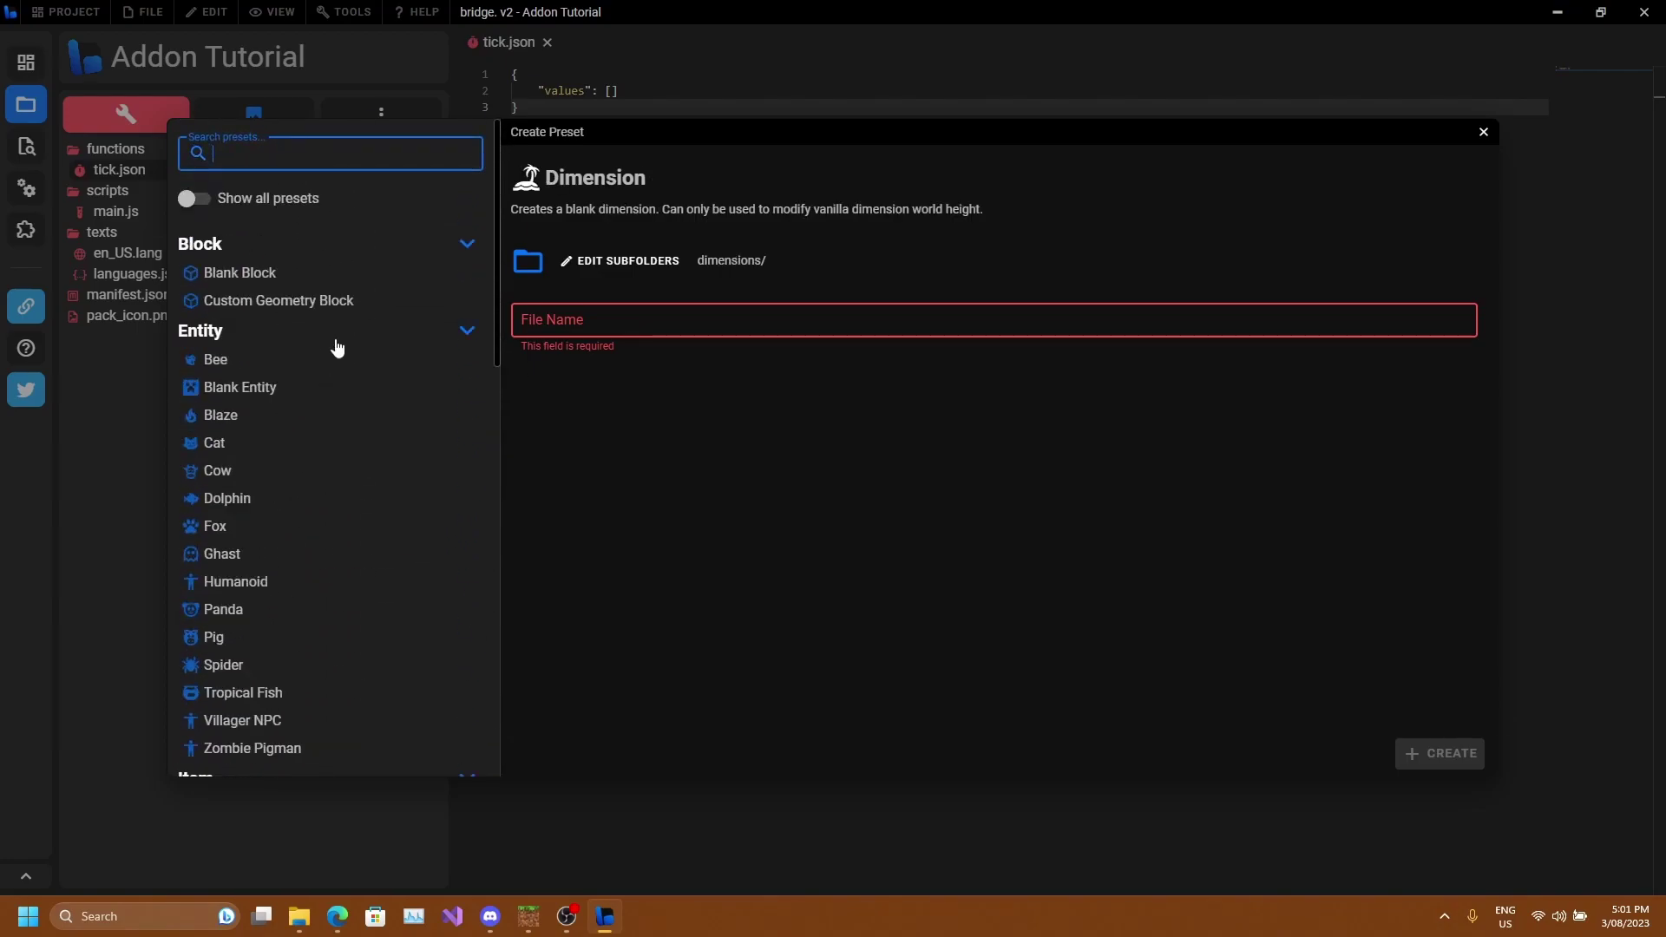
{"action": "scroll", "coordinate": [333, 452], "scroll_direction": "down", "scroll_amount": 3}
{"action": "scroll", "coordinate": [286, 390], "scroll_direction": "up", "scroll_amount": 3}
{"action": "scroll", "coordinate": [308, 525], "scroll_direction": "down", "scroll_amount": 10}
{"action": "scroll", "coordinate": [310, 531], "scroll_direction": "up", "scroll_amount": 8}
{"action": "scroll", "coordinate": [234, 371], "scroll_direction": "up", "scroll_amount": 2}
{"action": "scroll", "coordinate": [420, 483], "scroll_direction": "down", "scroll_amount": 4}
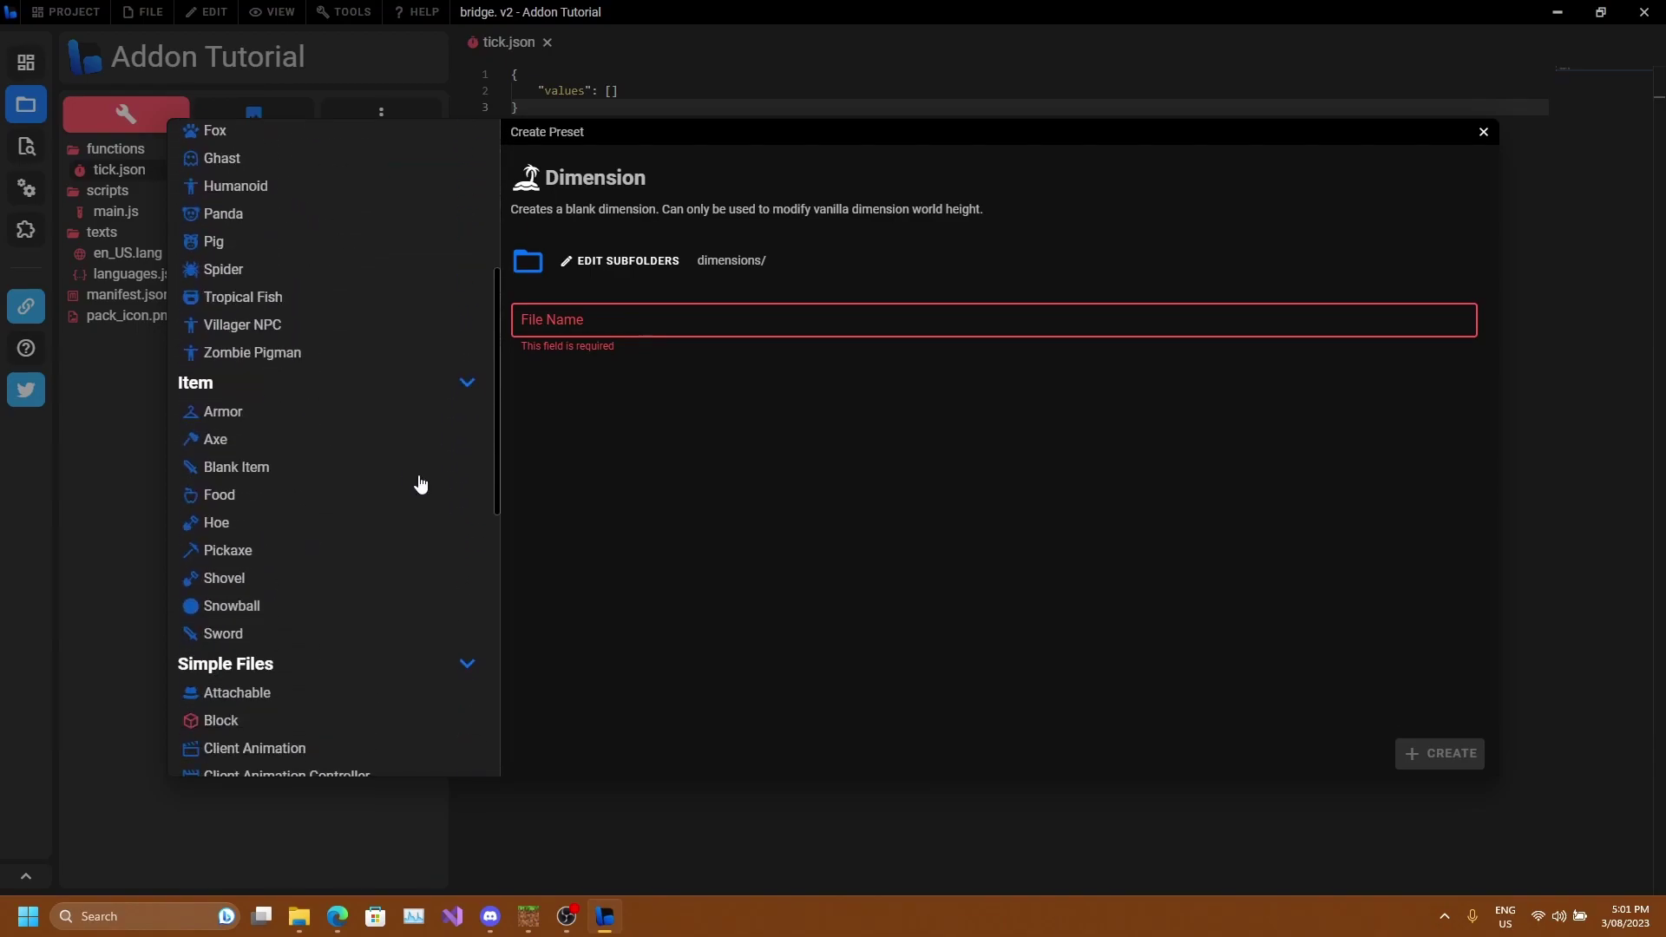
{"action": "left_click", "coordinate": [243, 466]}
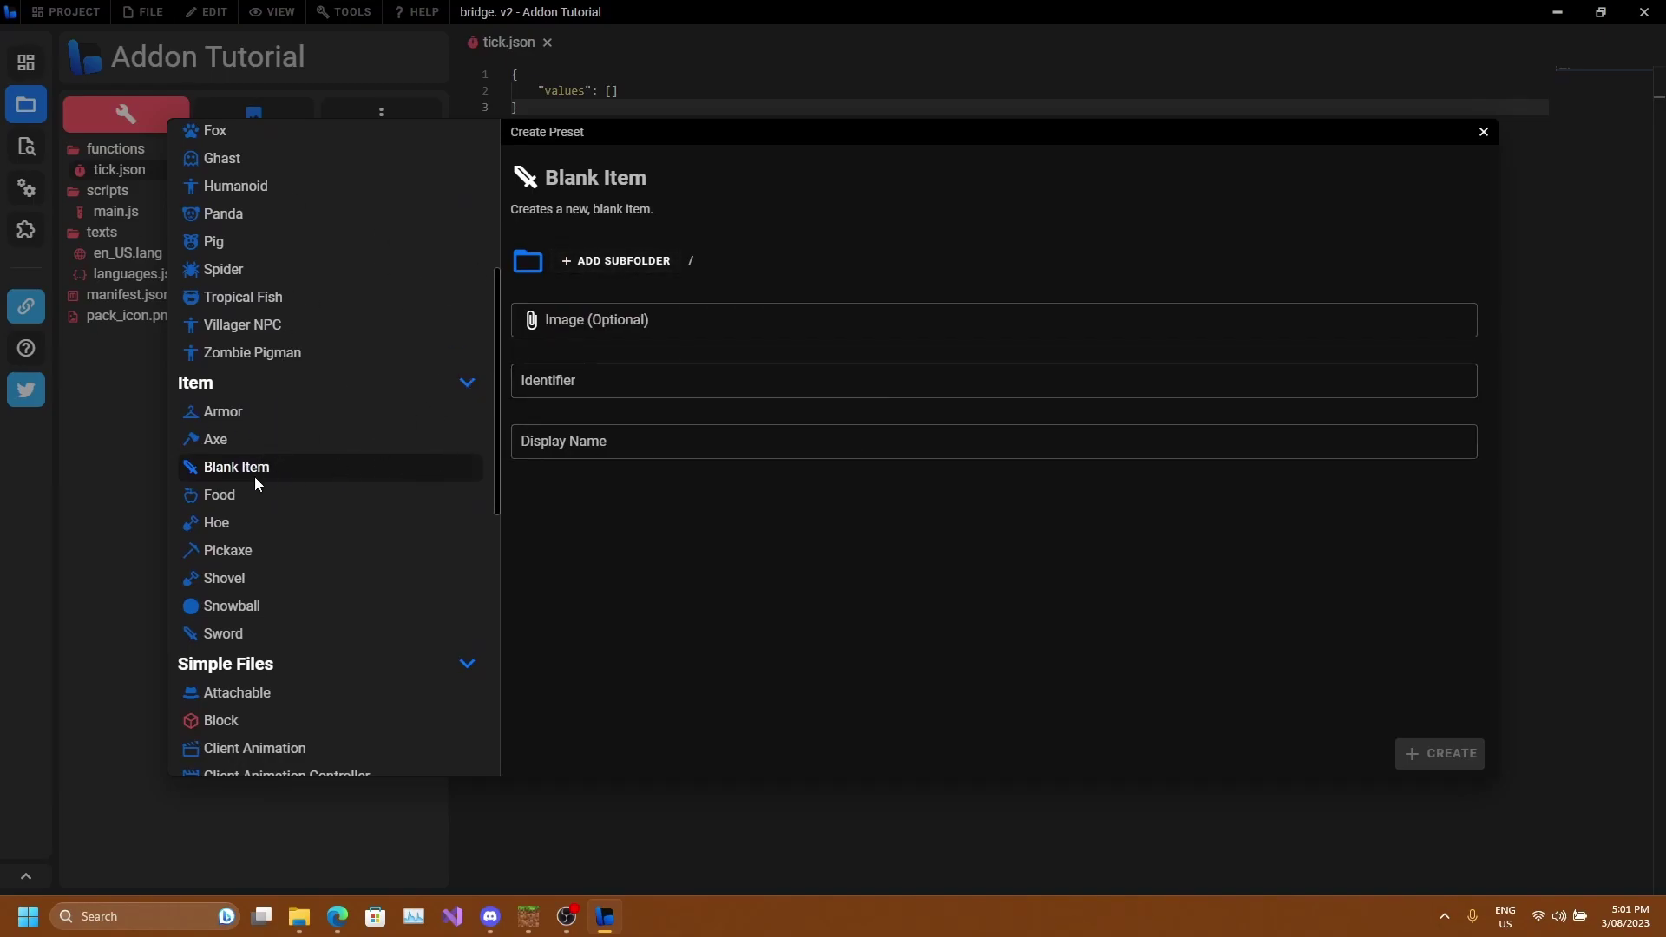
Collapse the Entity and Simple Files preset categories.
{"action": "scroll", "coordinate": [267, 469], "scroll_direction": "up", "scroll_amount": 5}
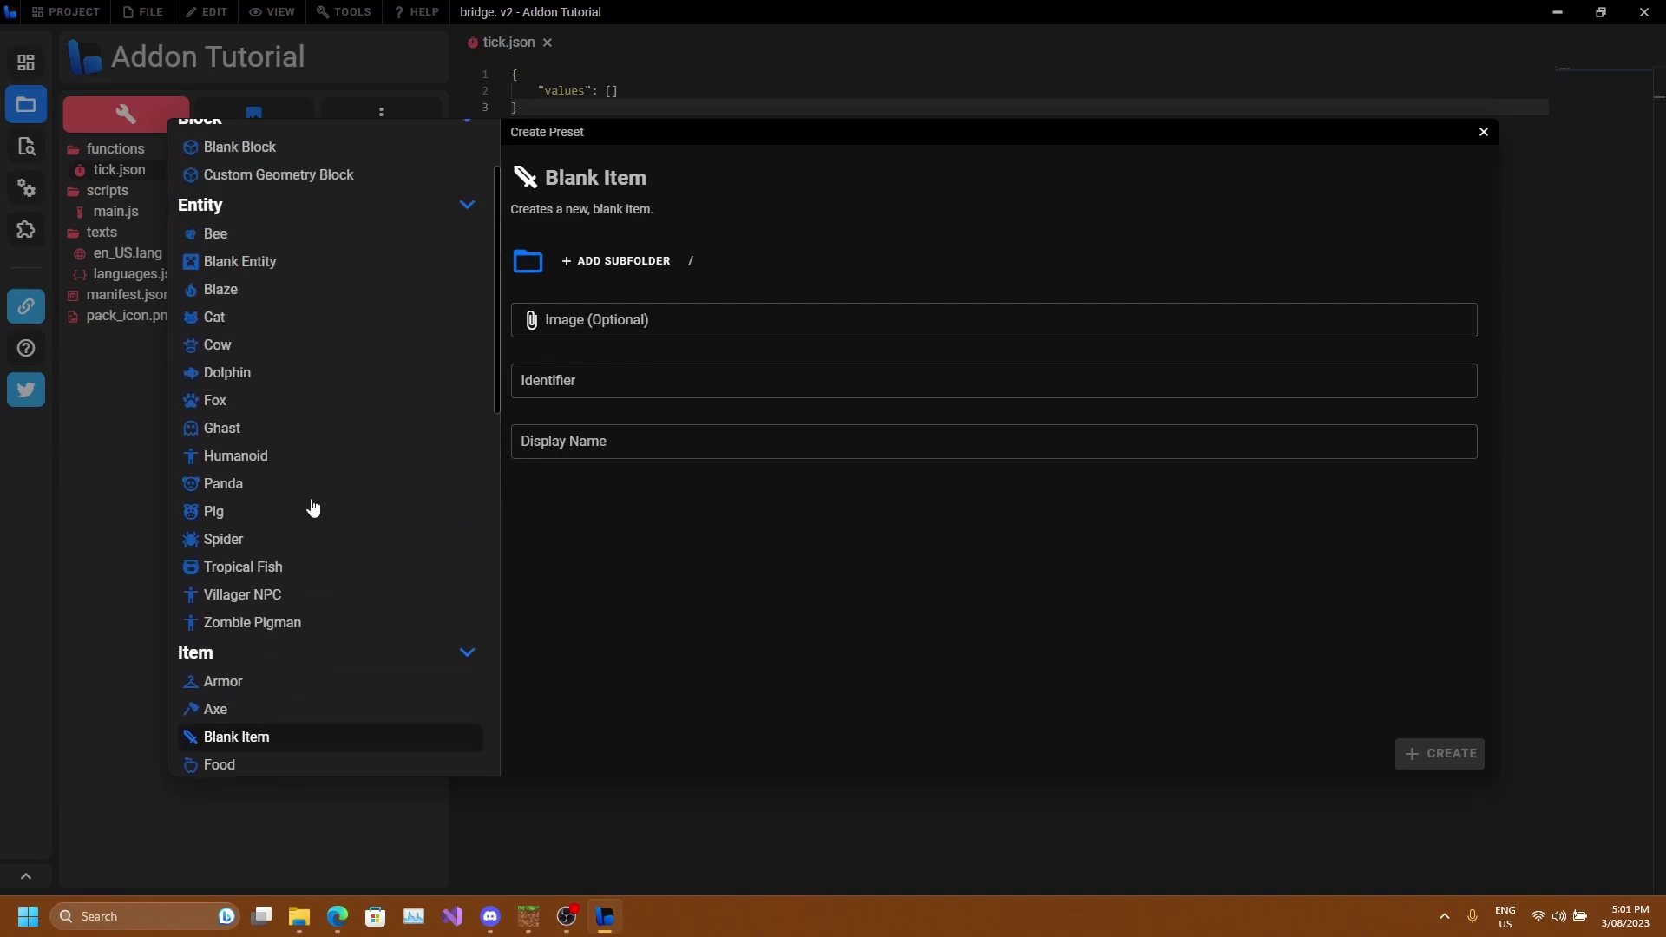
{"action": "left_click", "coordinate": [462, 331]}
{"action": "scroll", "coordinate": [451, 365], "scroll_direction": "down", "scroll_amount": 4}
{"action": "left_click", "coordinate": [469, 249]}
Enter identifier 'tutorialitem' and display name 'Tutorial Item' for the Blank Item.
{"action": "left_click", "coordinate": [618, 390]}
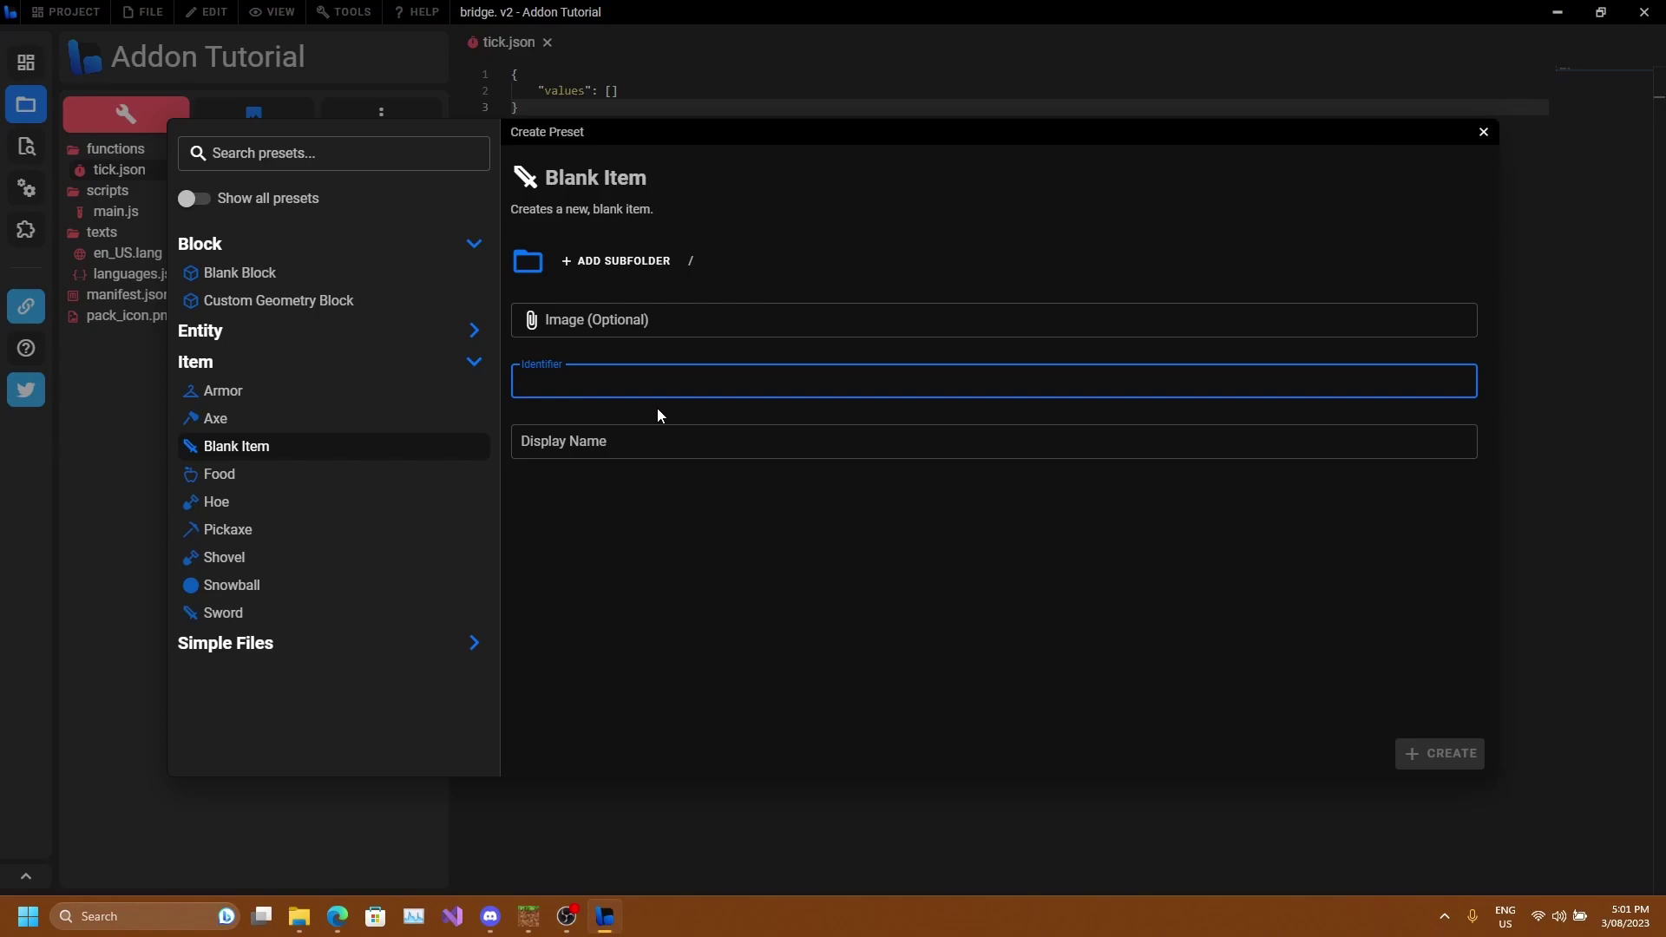
{"action": "type", "text": "sine"}
{"action": "key", "text": "BackSpace"}
{"action": "type", "text": "tutorialI"}
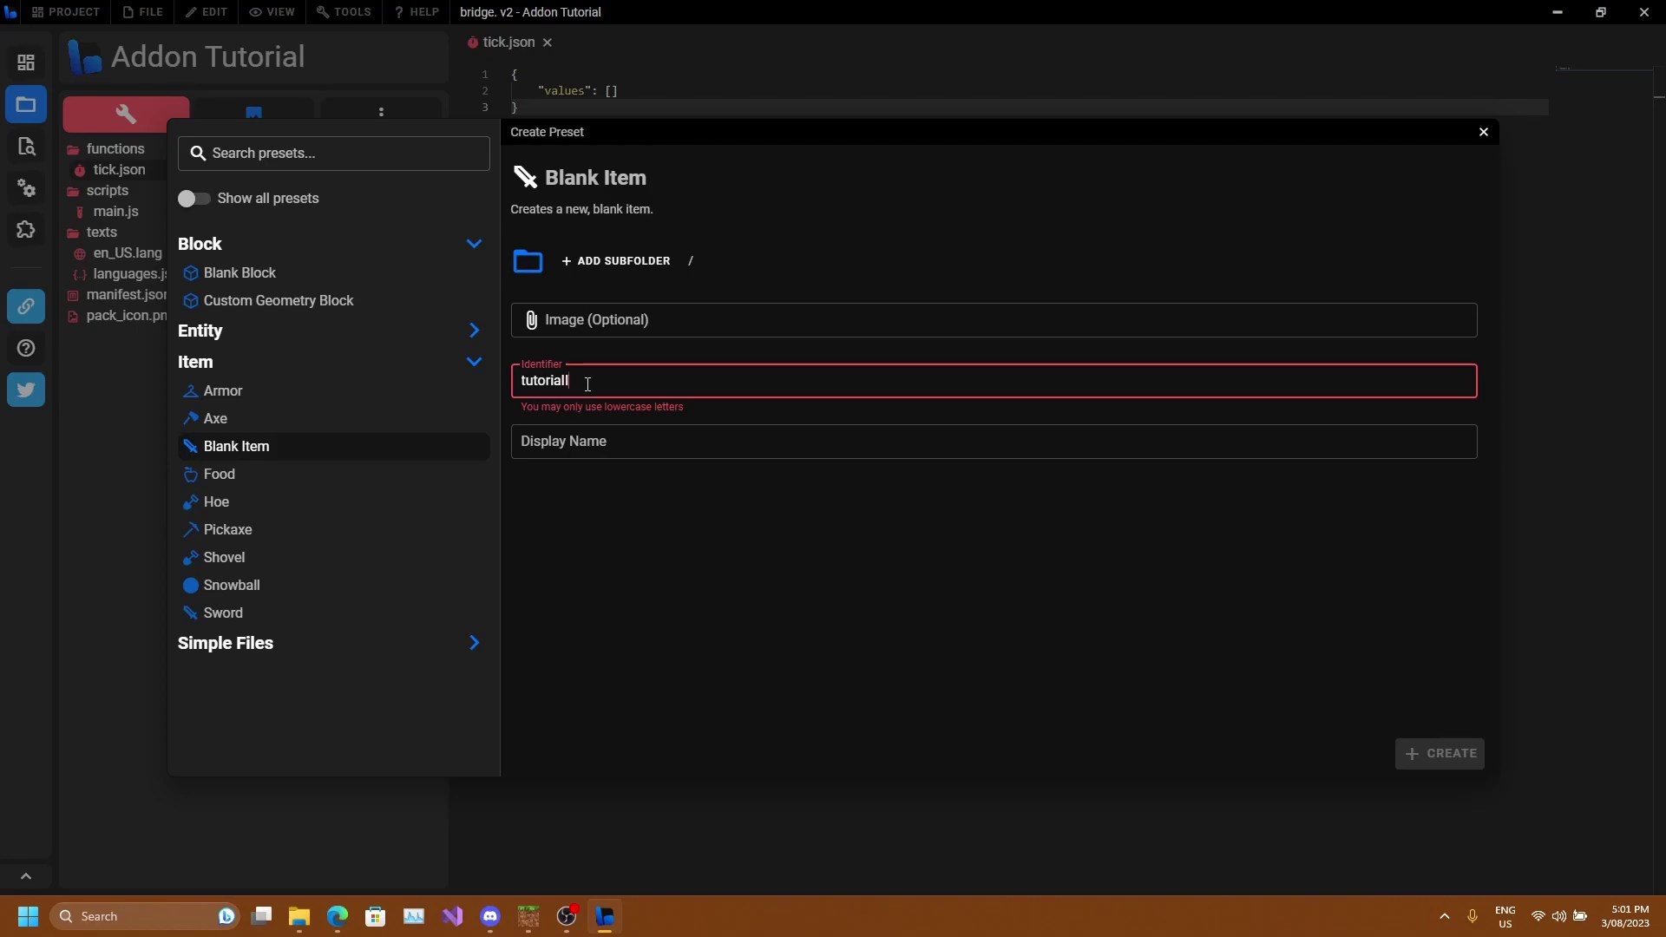
{"action": "type", "text": "temitem"}
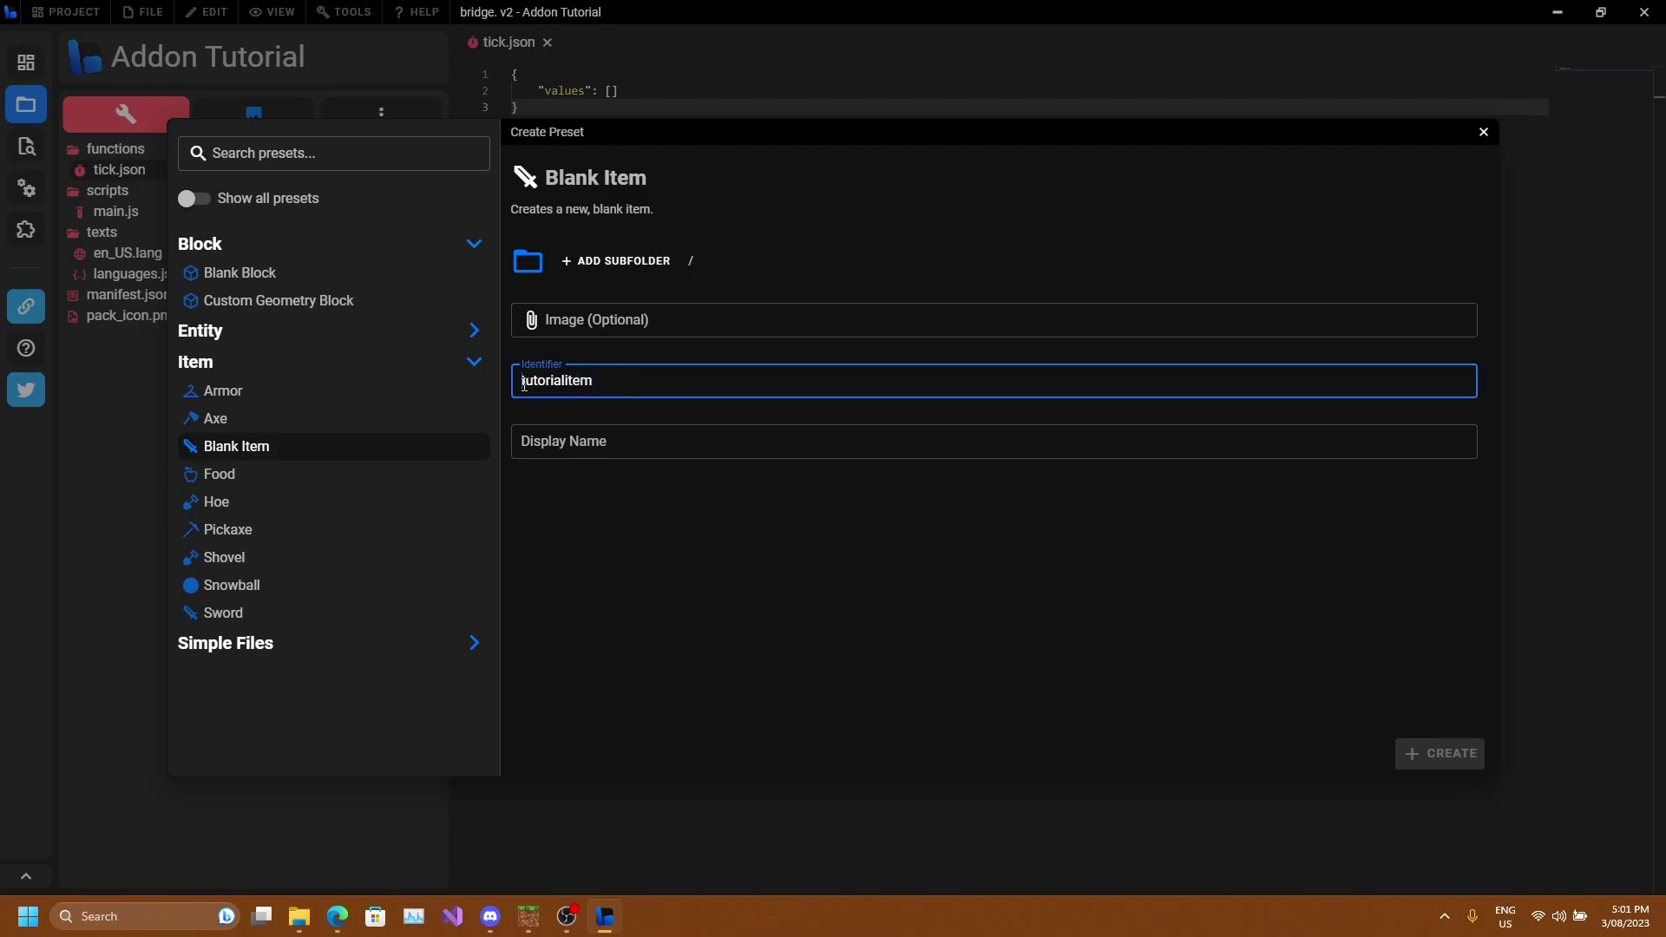
{"action": "type", "text": "sine:"}
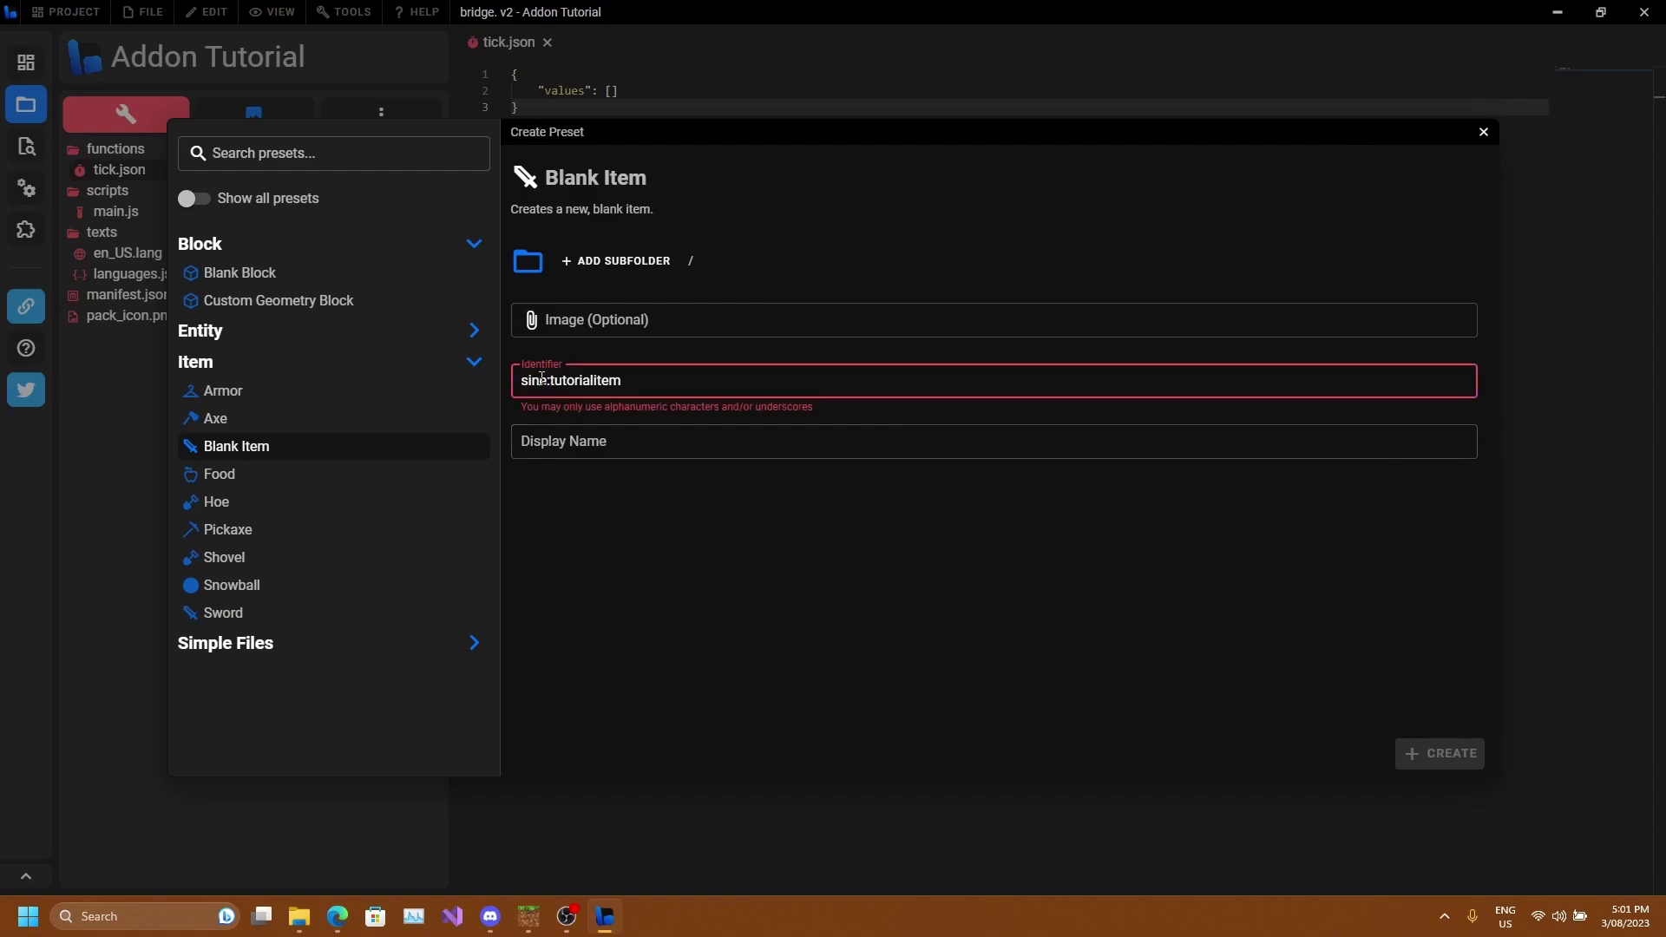
{"action": "key", "text": "BackSpace"}
{"action": "key", "text": "BackSpace"}
{"action": "key", "text": "BackSpace"}
{"action": "key", "text": "BackSpace"}
{"action": "key", "text": "BackSpace"}
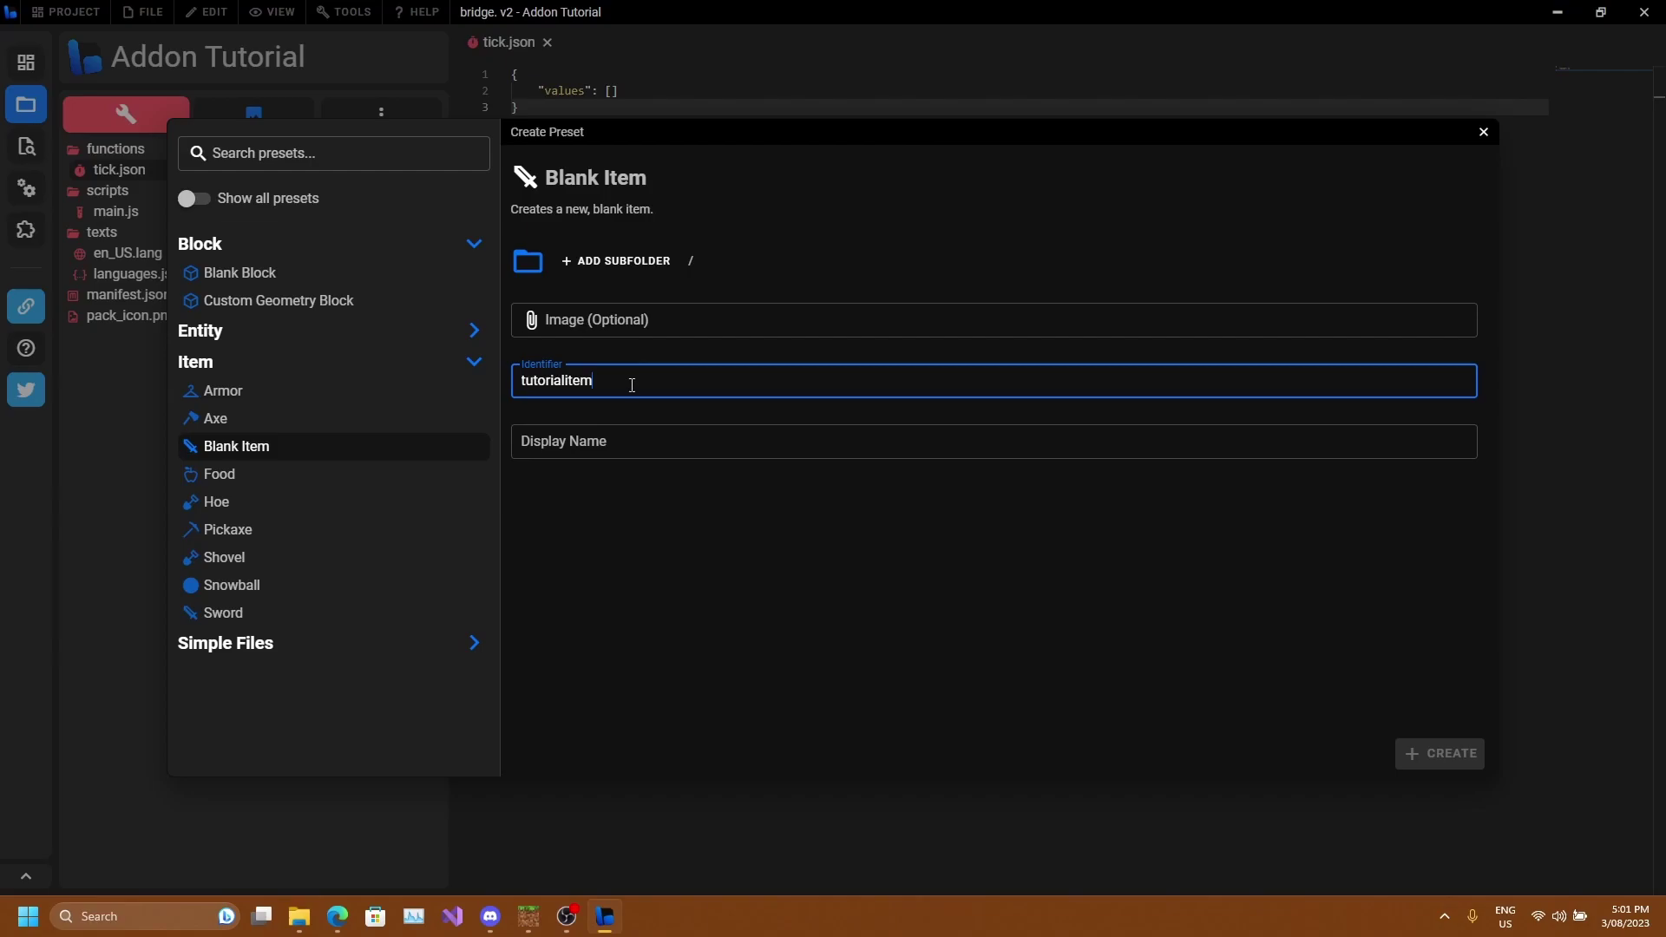
{"action": "left_click_drag", "start_coordinate": [527, 384], "coordinate": [662, 387]}
{"action": "left_click", "coordinate": [618, 373]}
{"action": "left_click", "coordinate": [658, 441]}
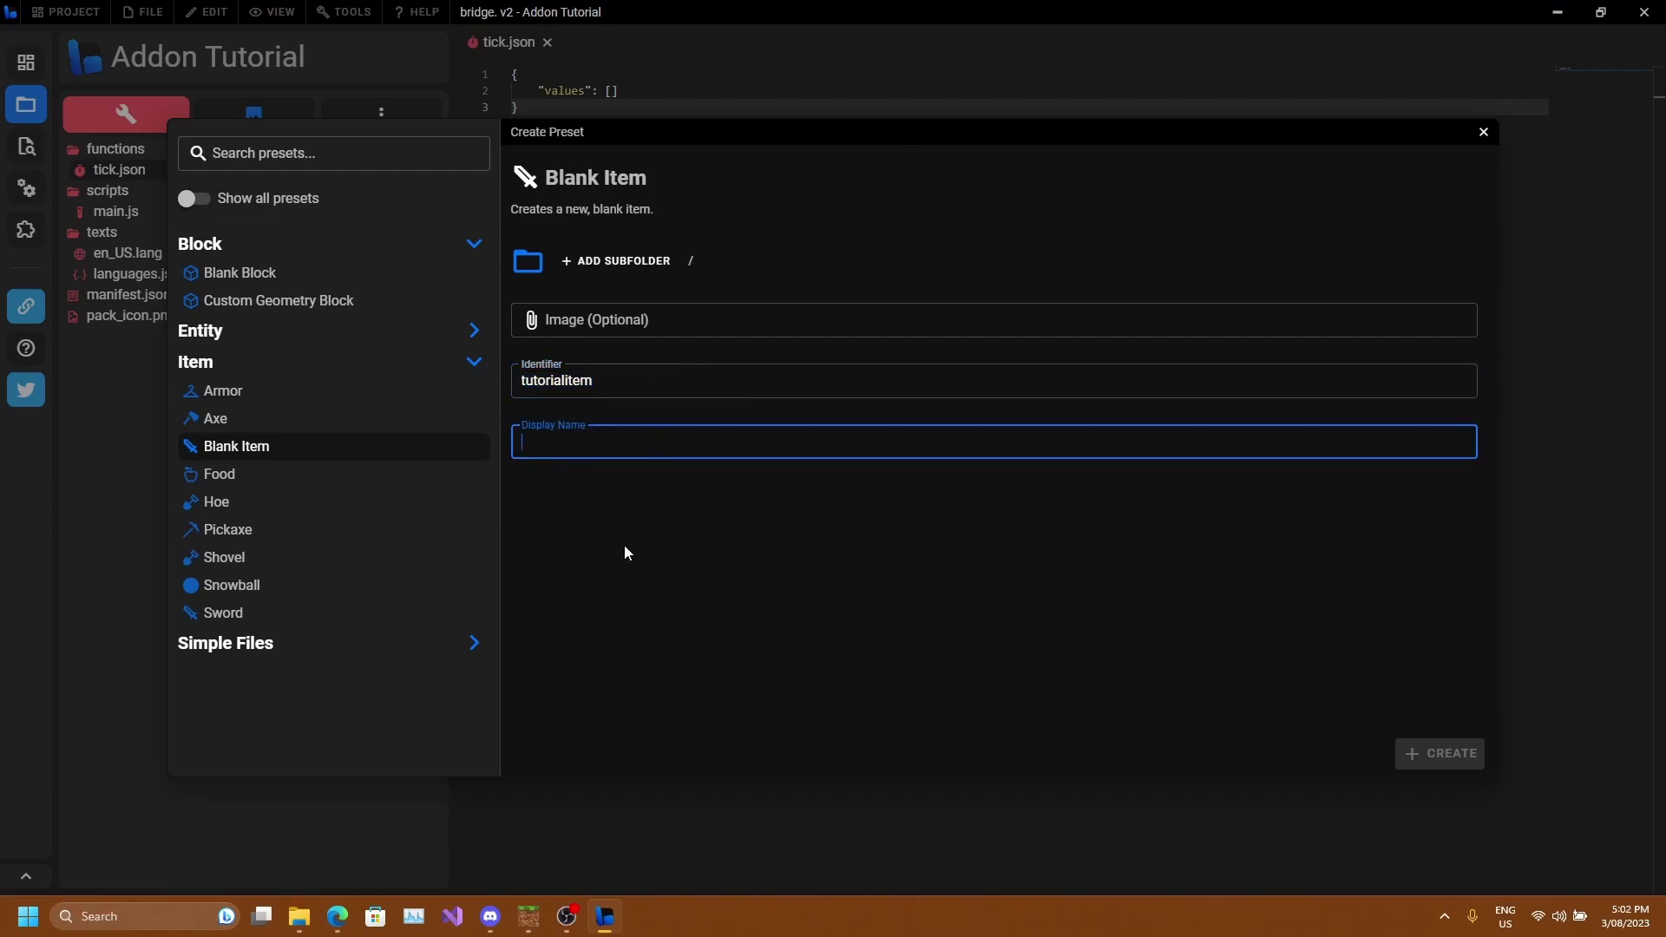
{"action": "type", "text": "Tutorial"}
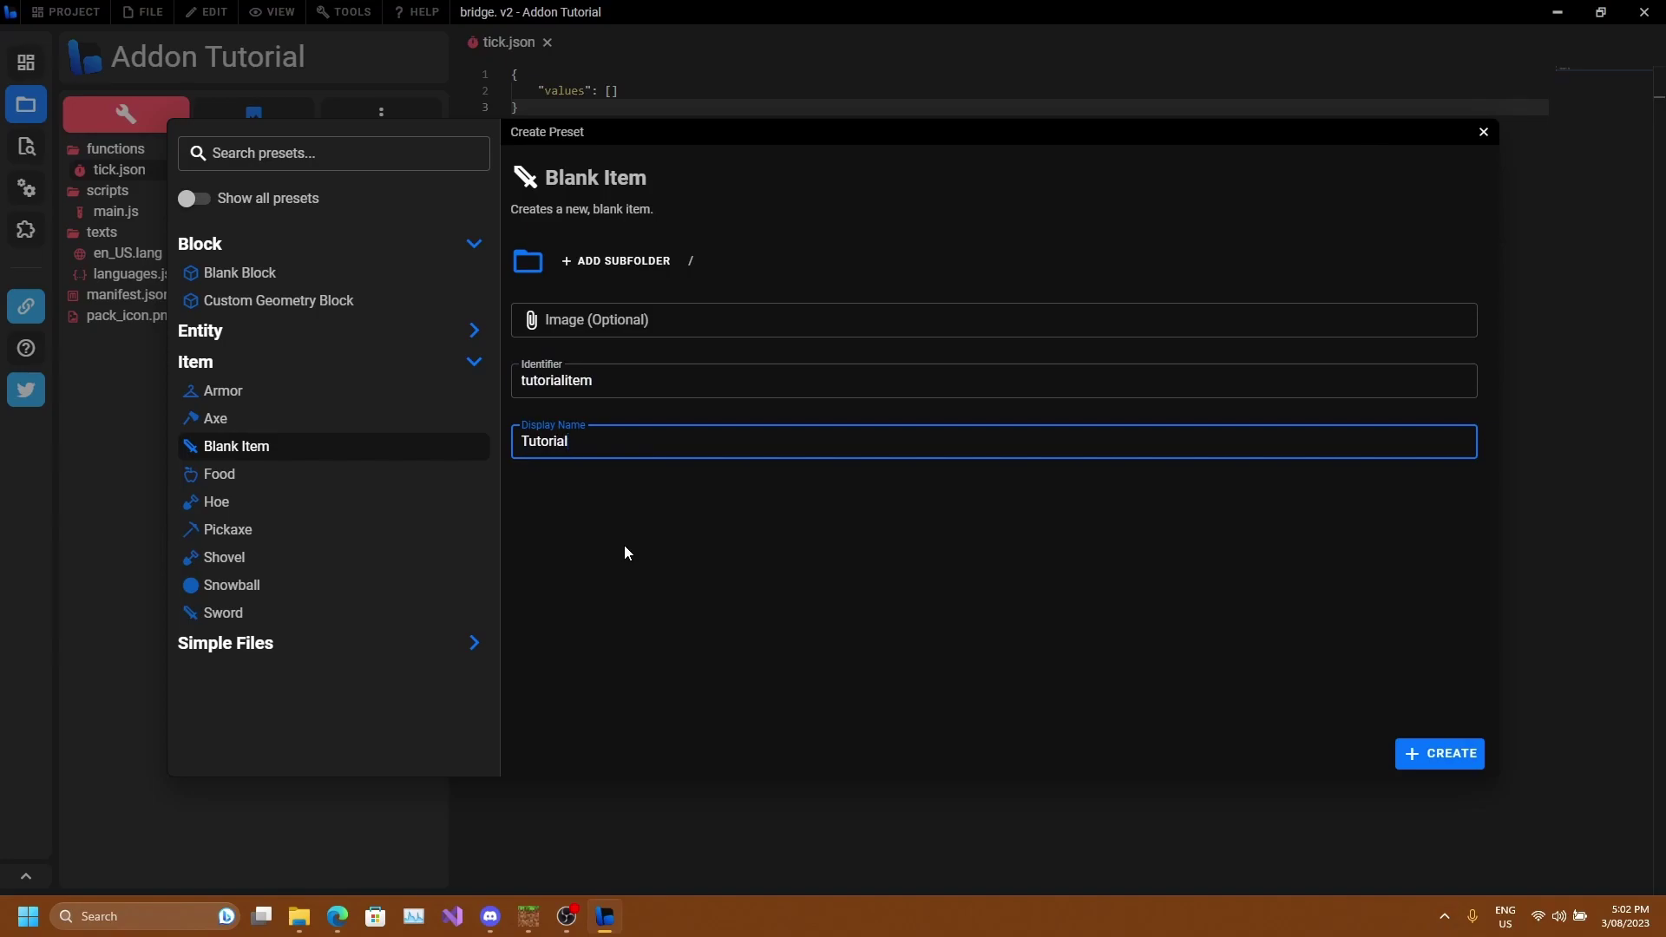
{"action": "type", "text": " Item"}
Create tutorialitem.json and inspect its sine:tutorialitem identifier parts.
{"action": "left_click", "coordinate": [1456, 751]}
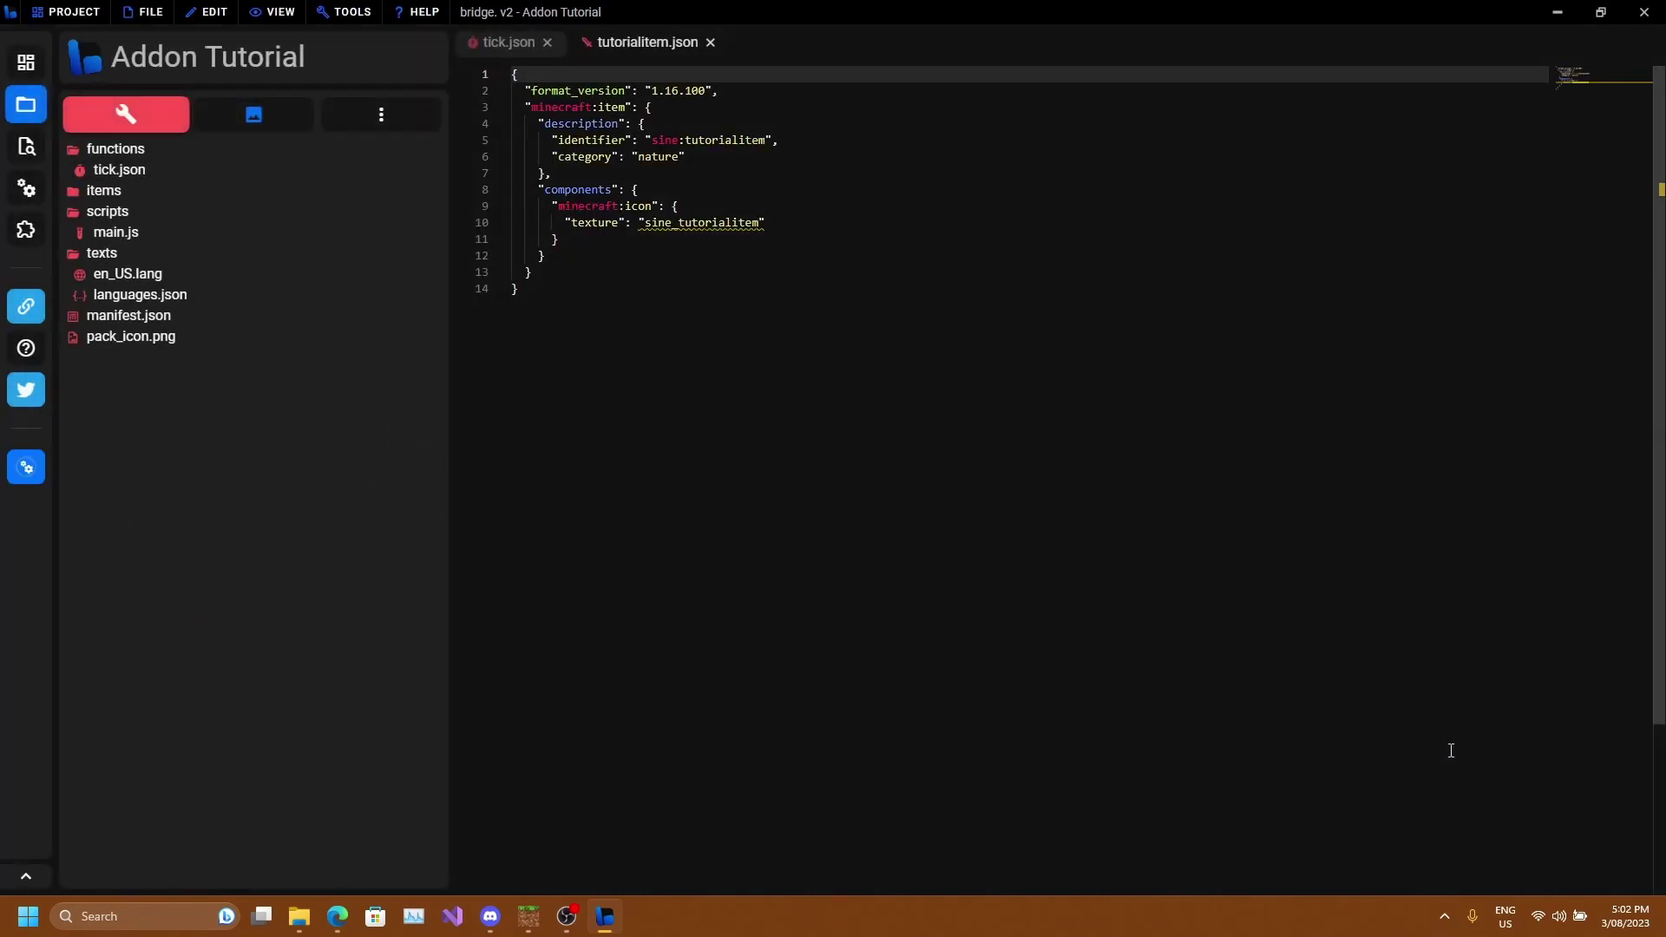
{"action": "left_click_drag", "start_coordinate": [653, 142], "coordinate": [765, 146]}
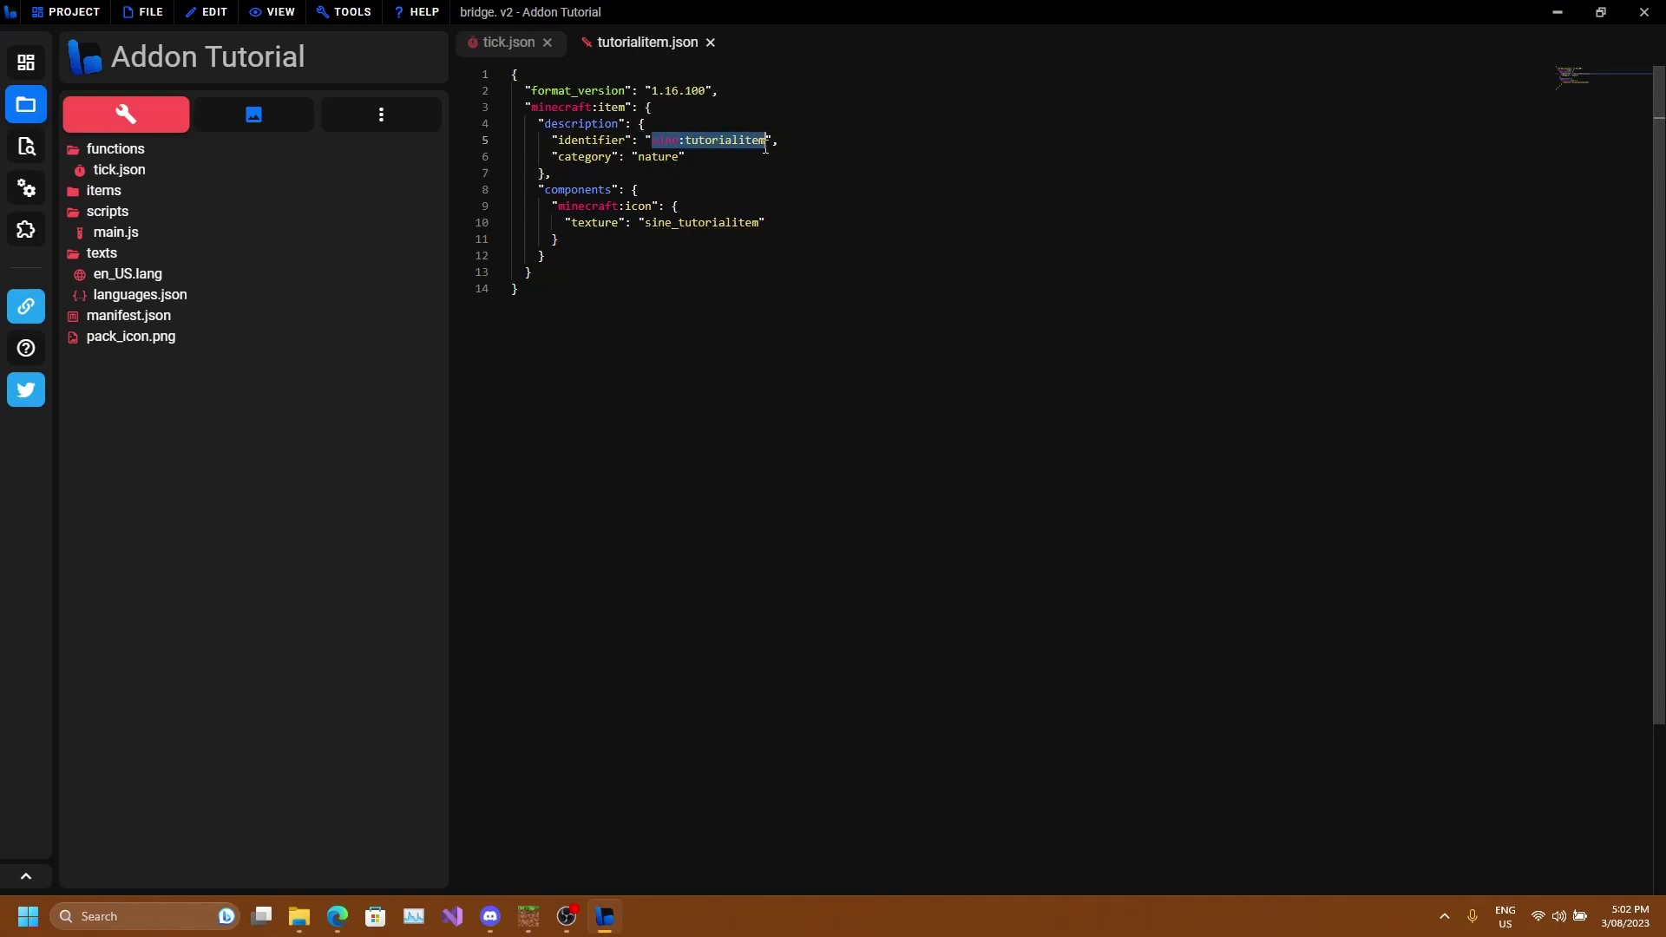
{"action": "left_click", "coordinate": [682, 144]}
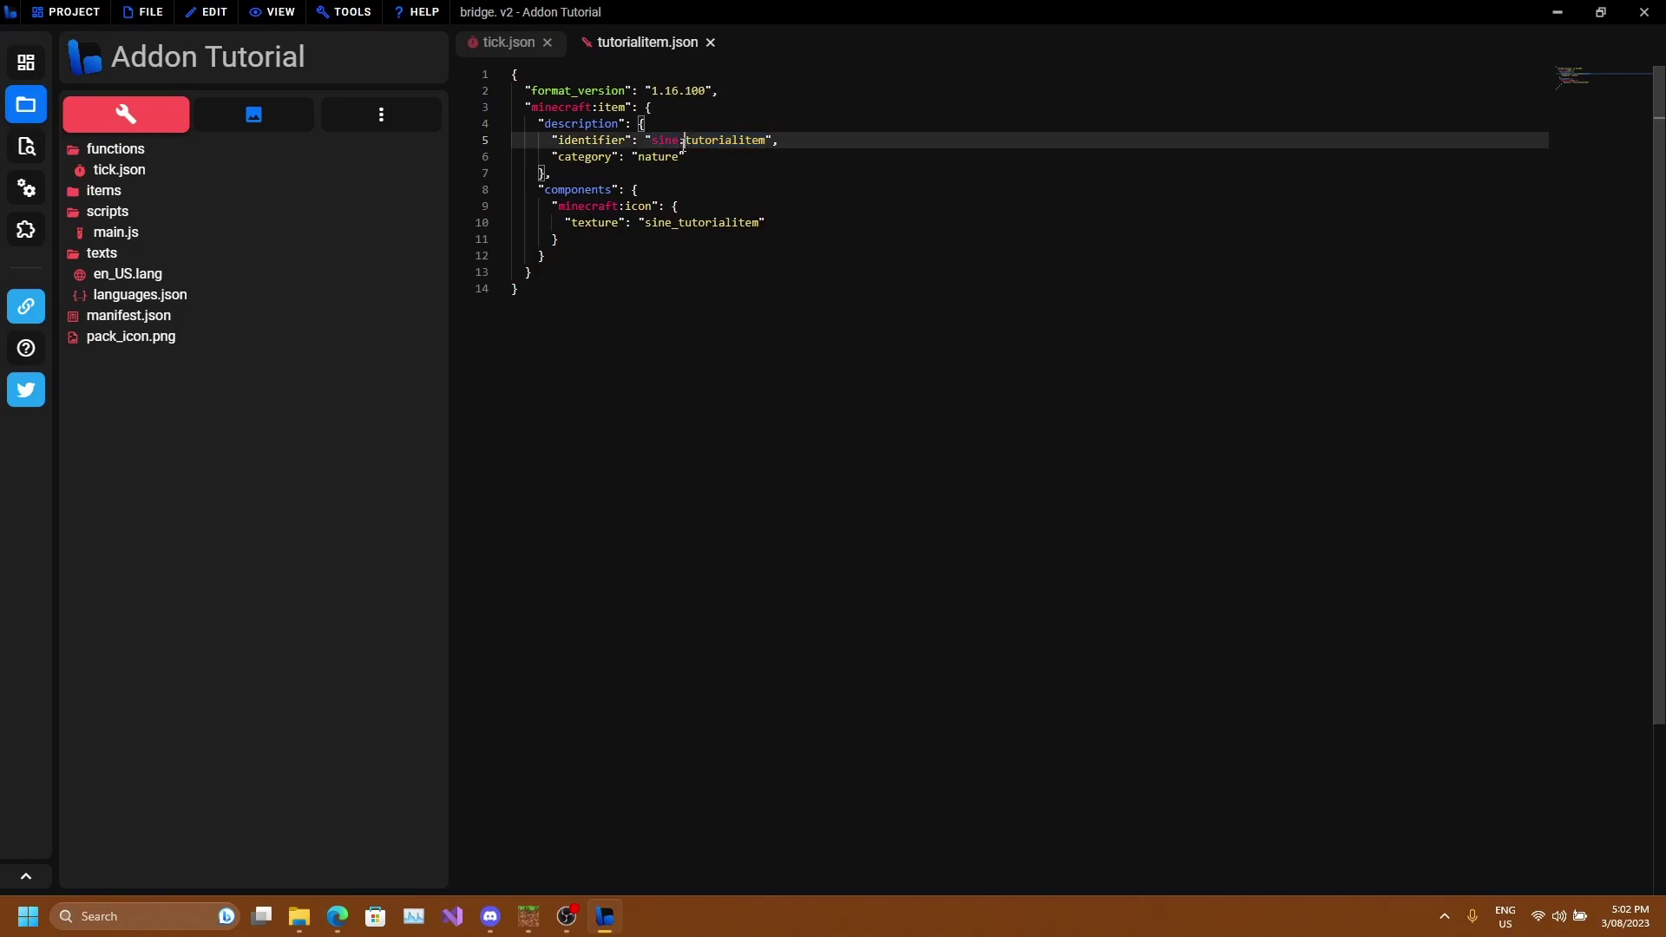
{"action": "double_click", "coordinate": [683, 141]}
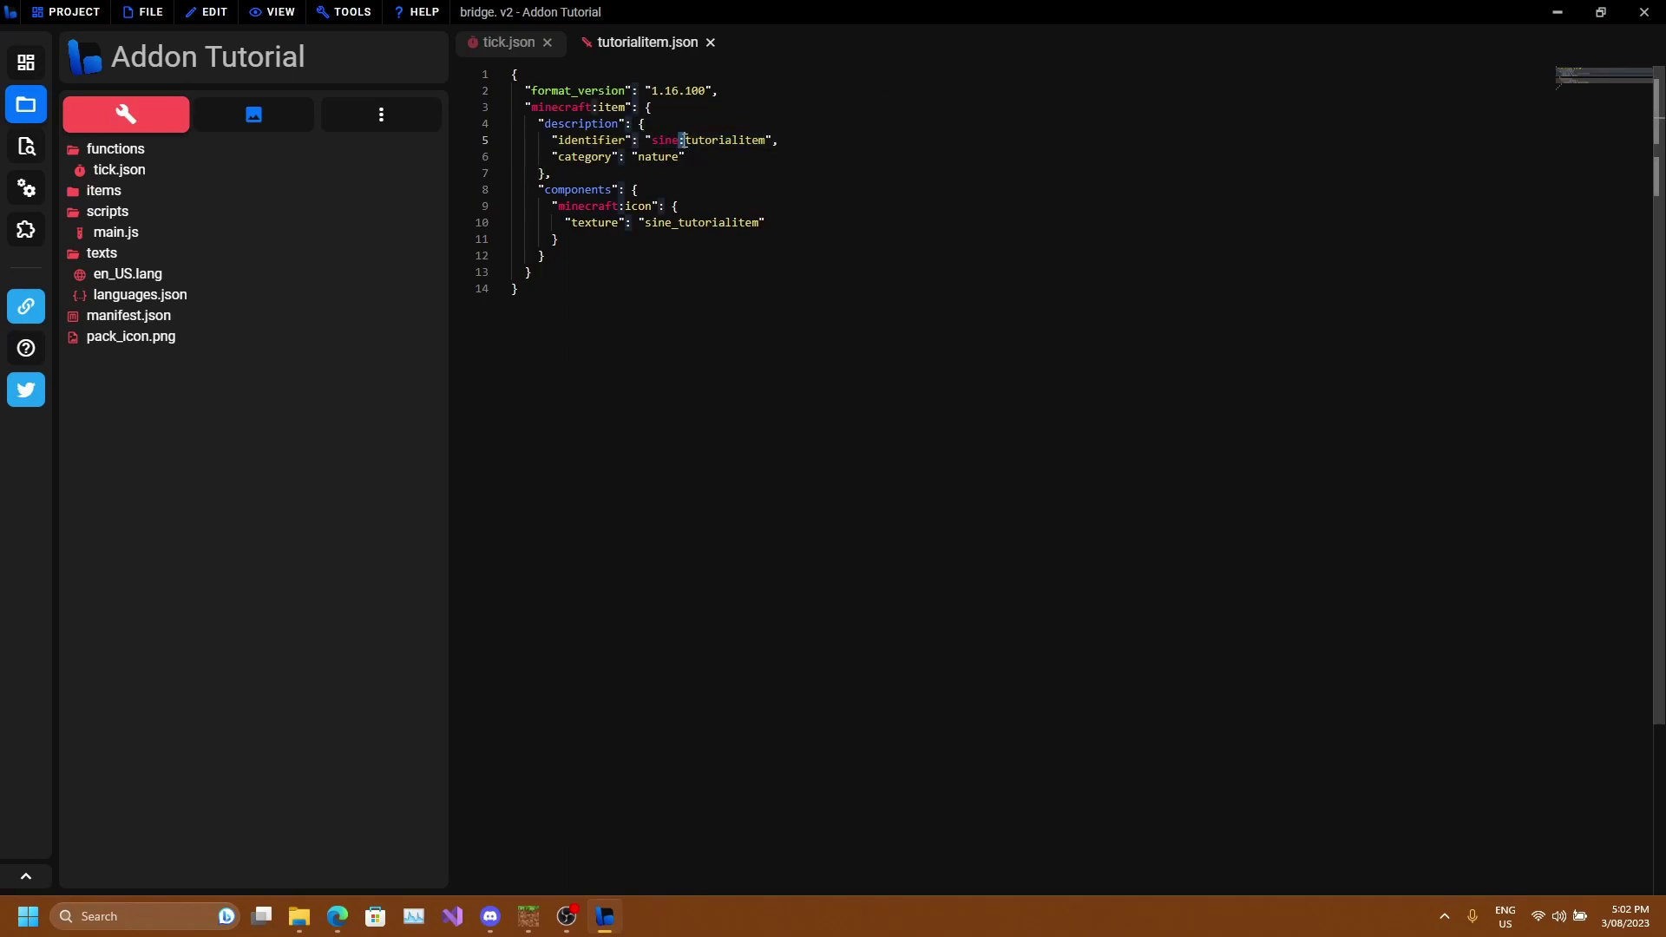
{"action": "left_click_drag", "start_coordinate": [686, 142], "coordinate": [765, 146]}
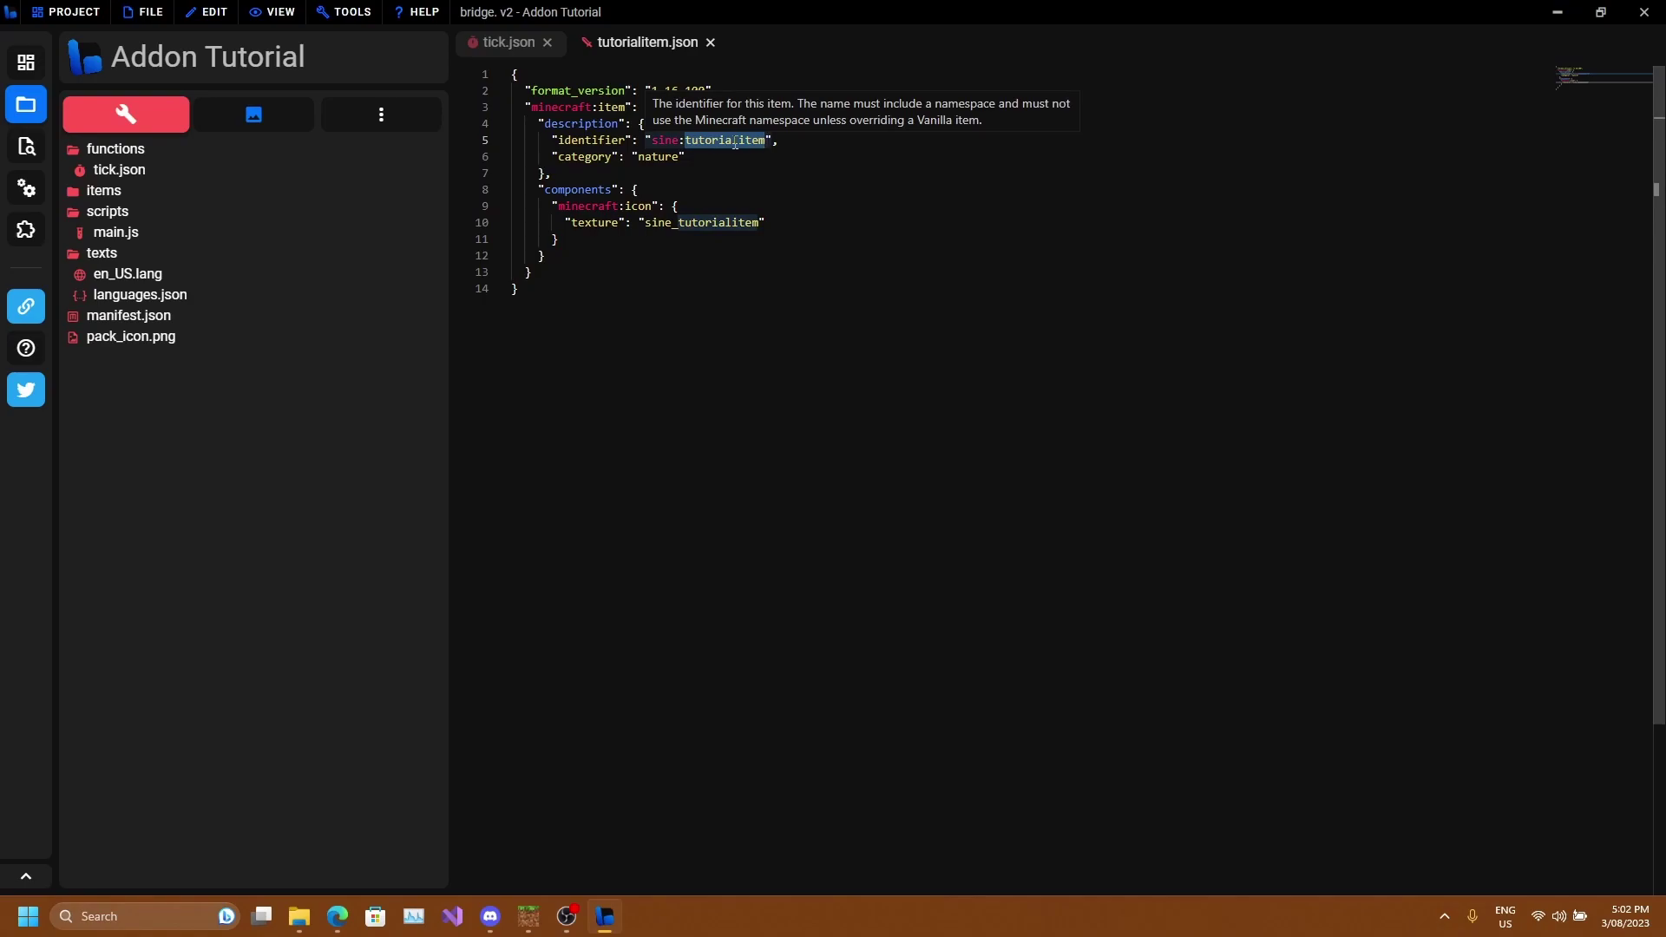
{"action": "left_click_drag", "start_coordinate": [652, 141], "coordinate": [681, 143]}
{"action": "left_click", "coordinate": [712, 203]}
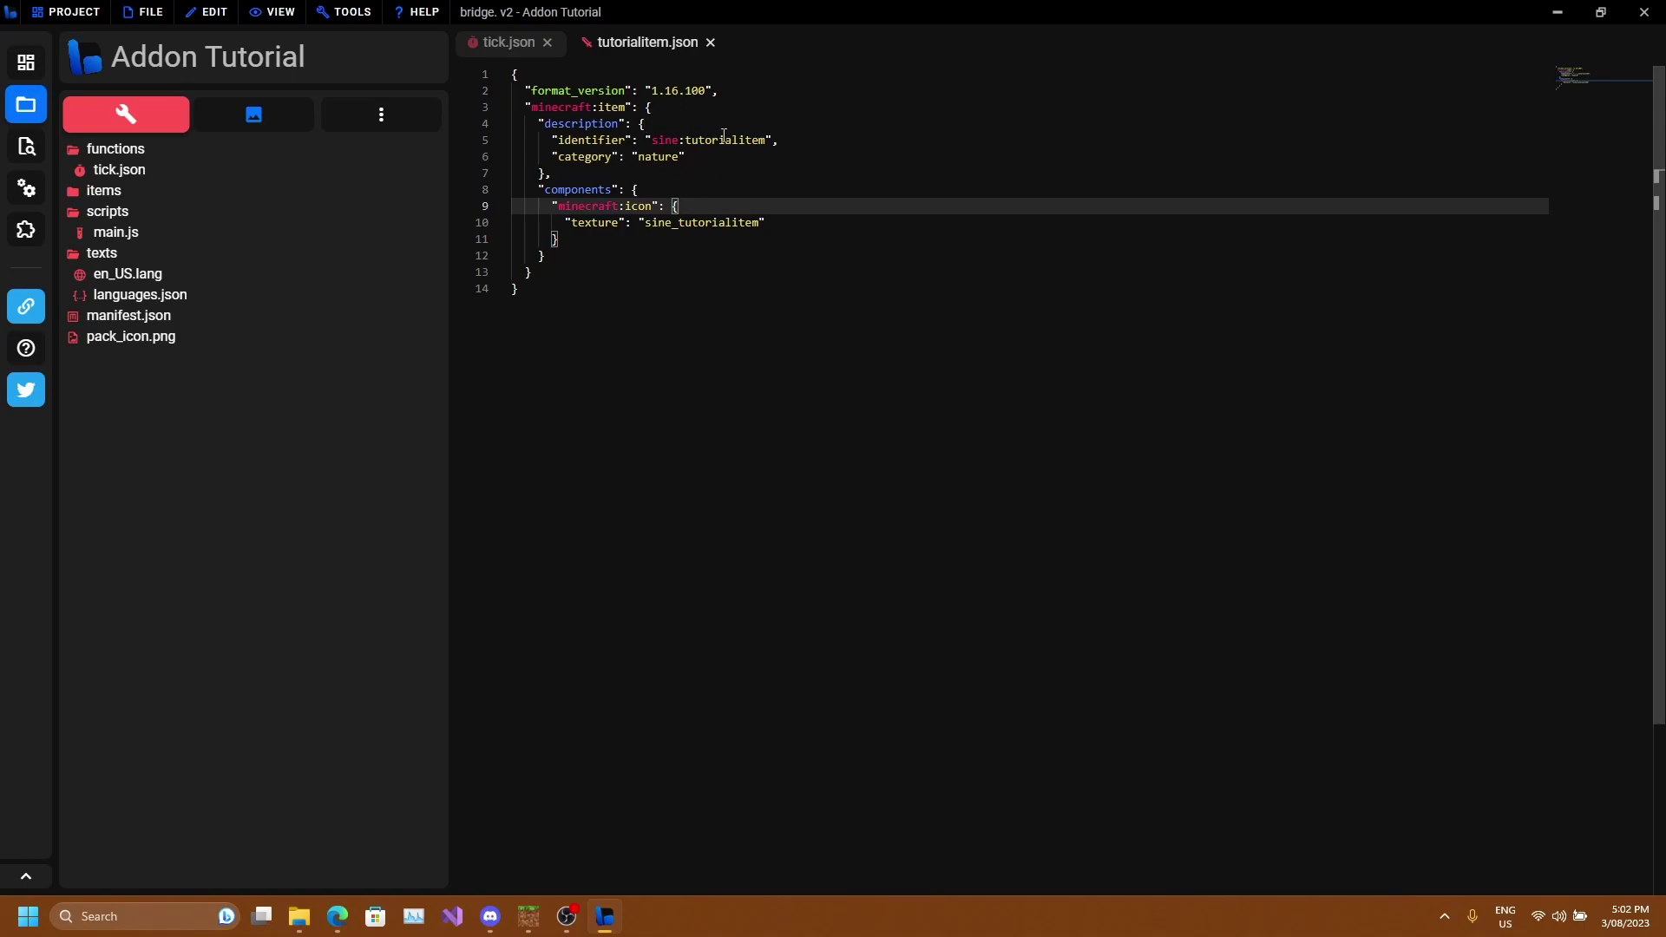
Close tick.json and step through tutorialitem.json's item and description blocks.
{"action": "left_click", "coordinate": [547, 43]}
{"action": "left_click", "coordinate": [636, 271]}
{"action": "left_click", "coordinate": [629, 288]}
{"action": "left_click", "coordinate": [599, 255]}
{"action": "left_click", "coordinate": [614, 239]}
{"action": "left_click", "coordinate": [664, 190]}
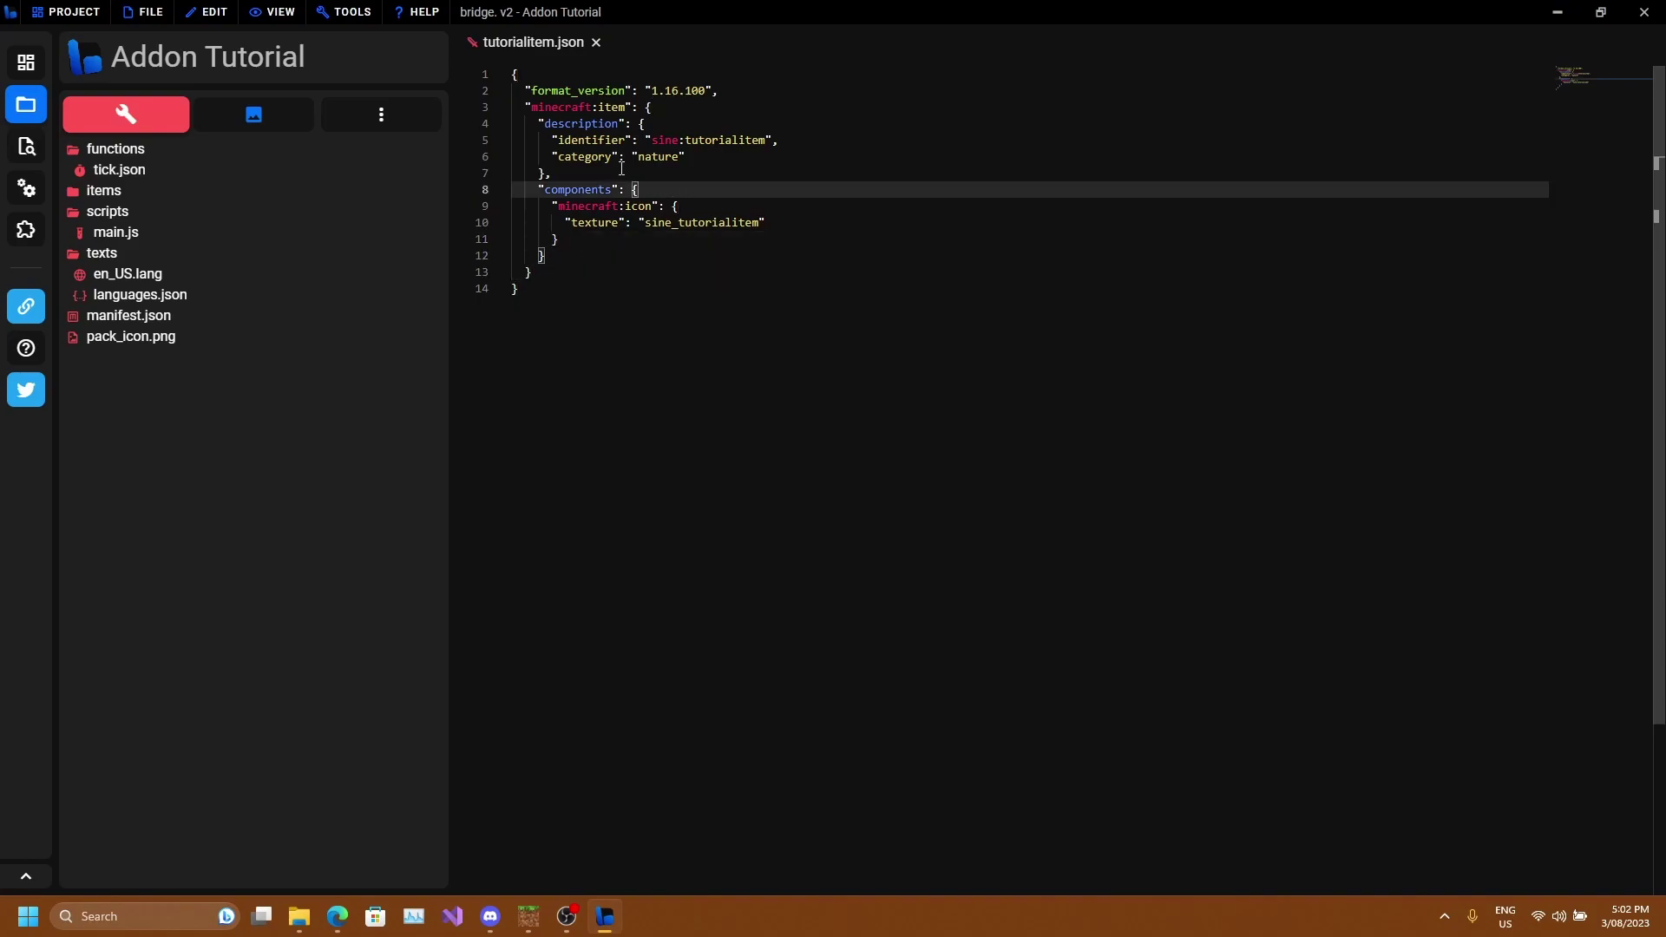
{"action": "left_click", "coordinate": [546, 172]}
{"action": "left_click", "coordinate": [646, 123]}
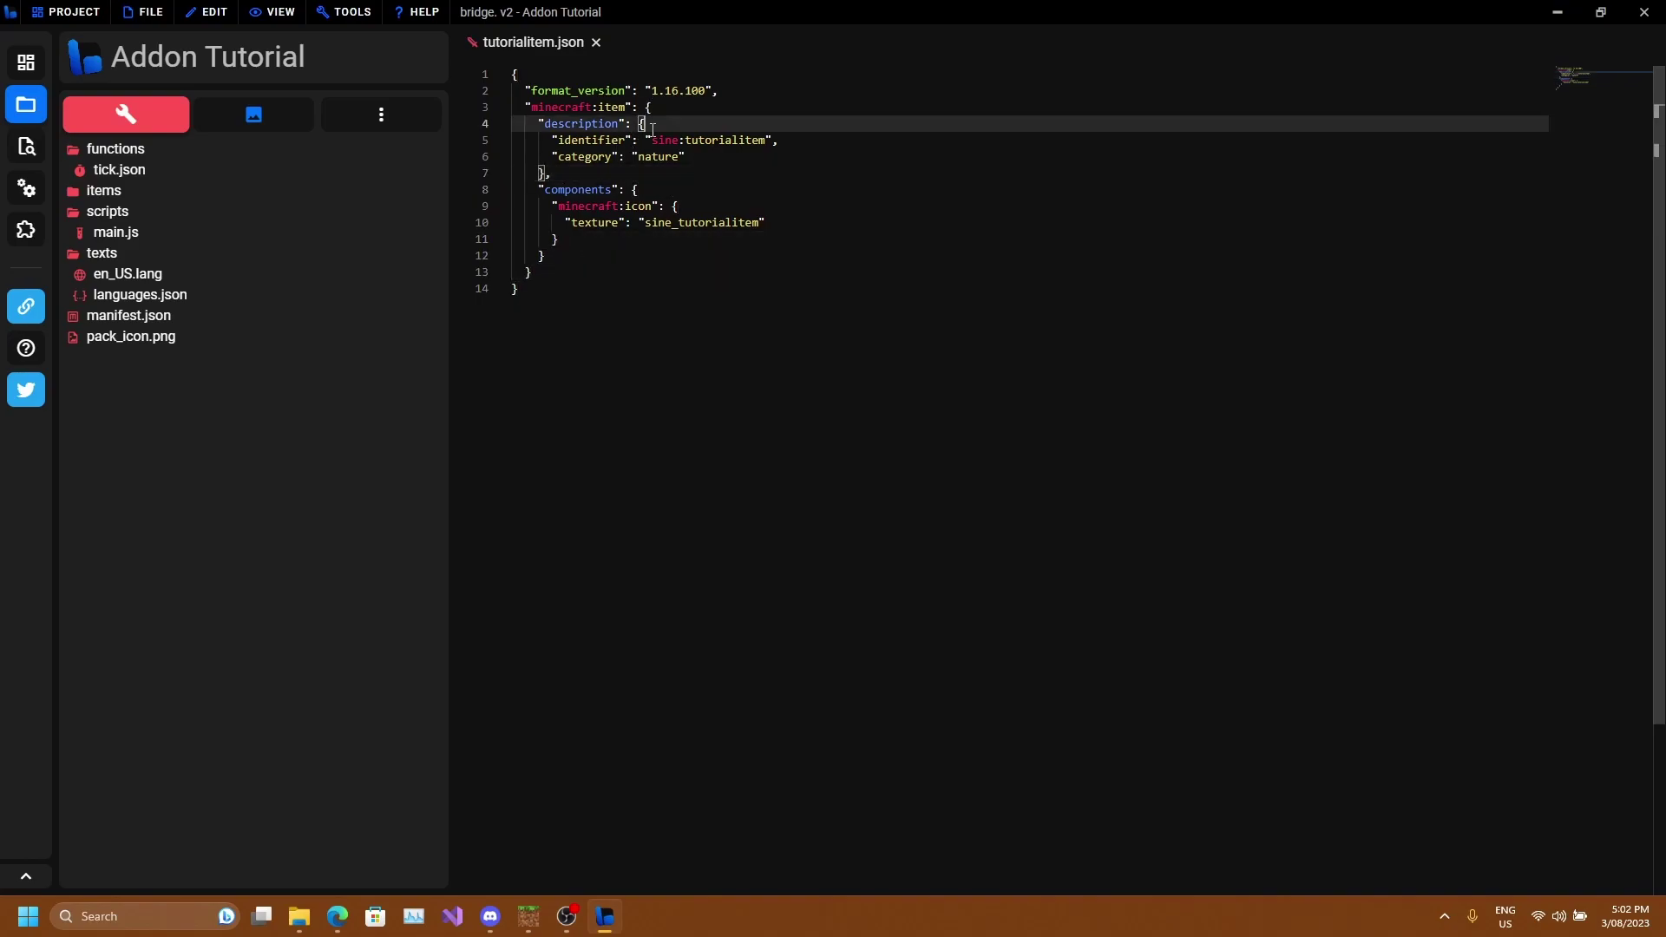
{"action": "left_click", "coordinate": [687, 111]}
{"action": "left_click", "coordinate": [580, 77]}
{"action": "left_click", "coordinate": [626, 266]}
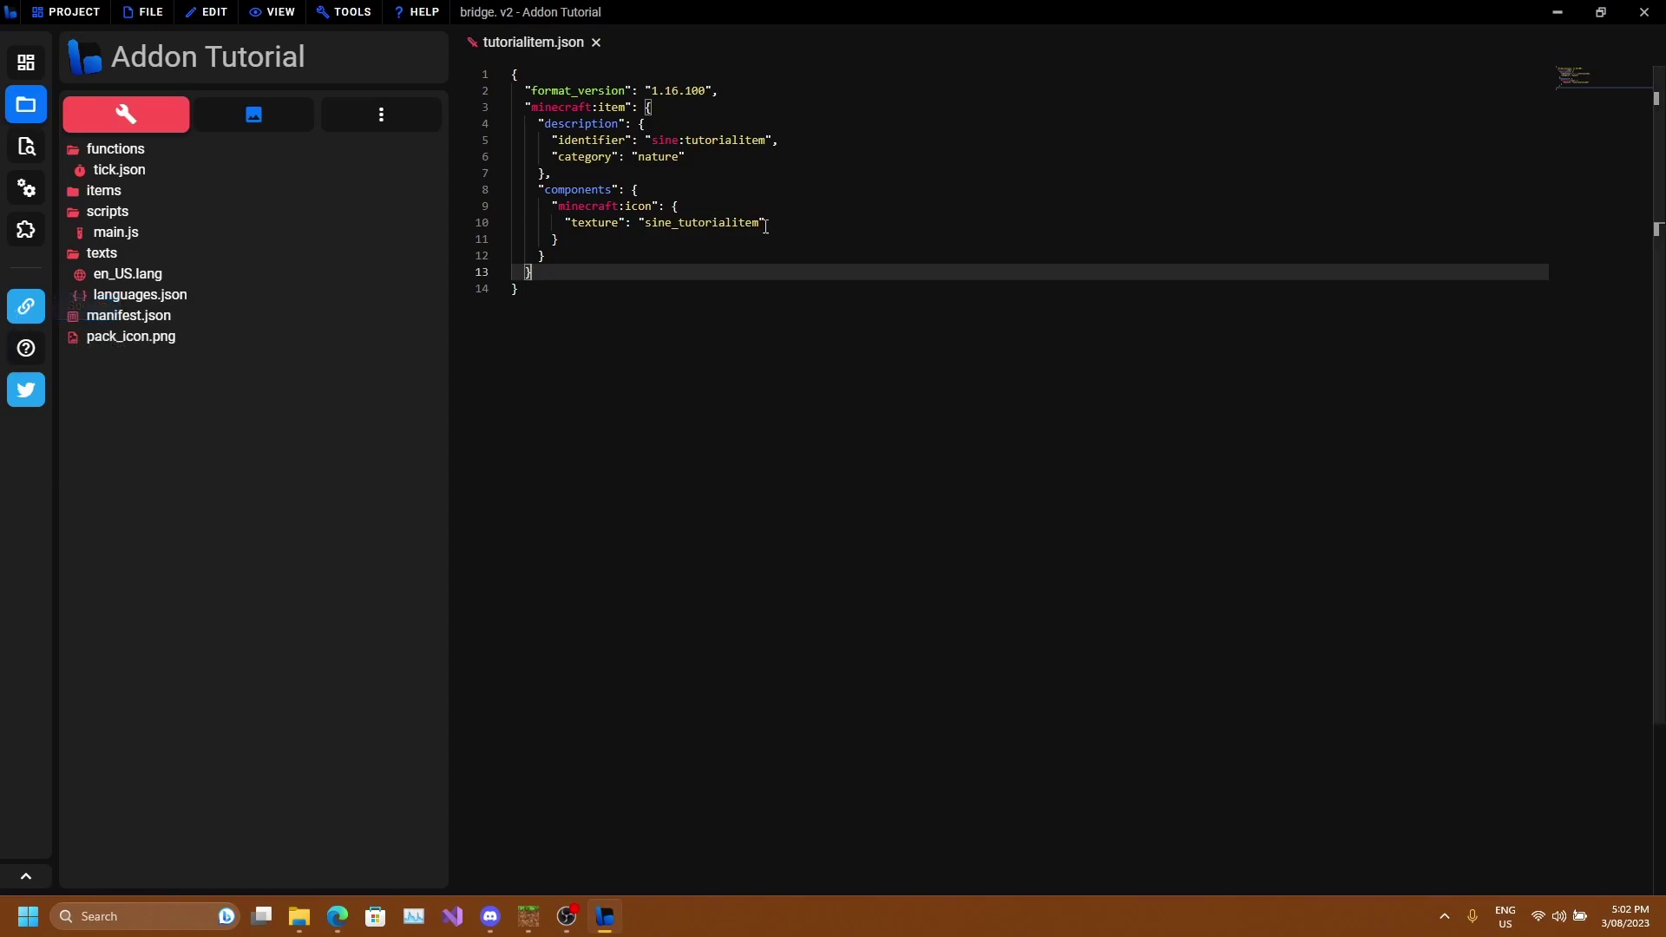
Highlight the identifier value sine:tutorialitem in tutorialitem.json.
{"action": "left_click", "coordinate": [740, 135]}
{"action": "double_click", "coordinate": [672, 139]}
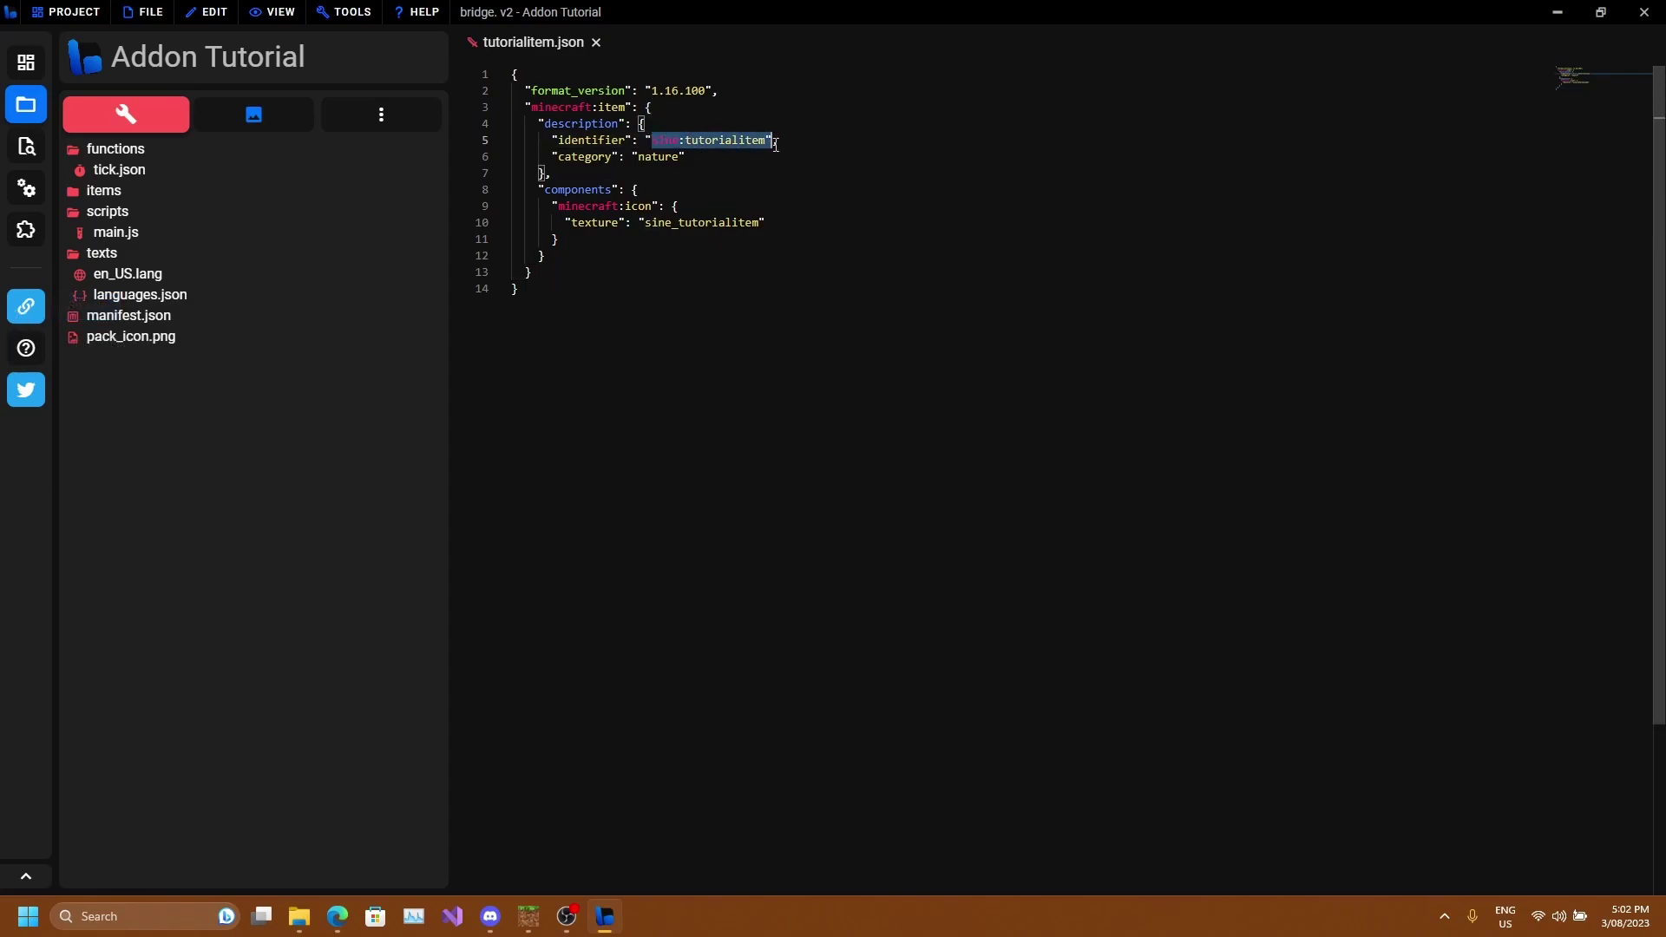
{"action": "left_click", "coordinate": [790, 121]}
Change format_version from 1.16.100 to 1.20.0.
{"action": "left_click", "coordinate": [679, 91]}
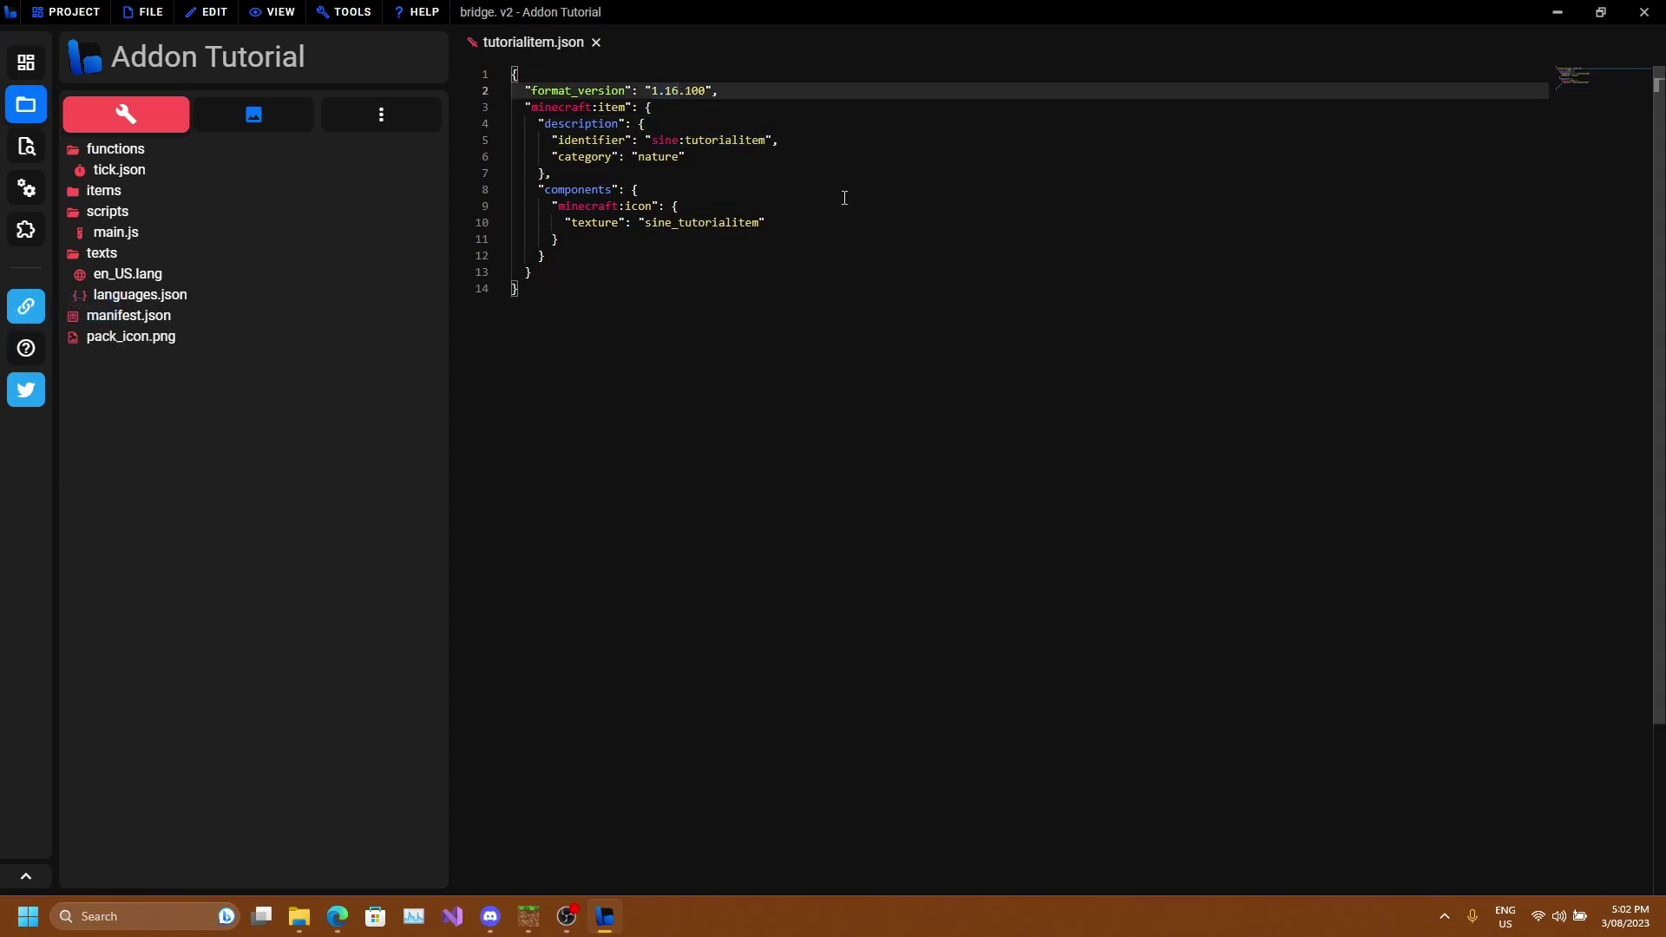
{"action": "left_click_drag", "start_coordinate": [524, 90], "coordinate": [572, 90]}
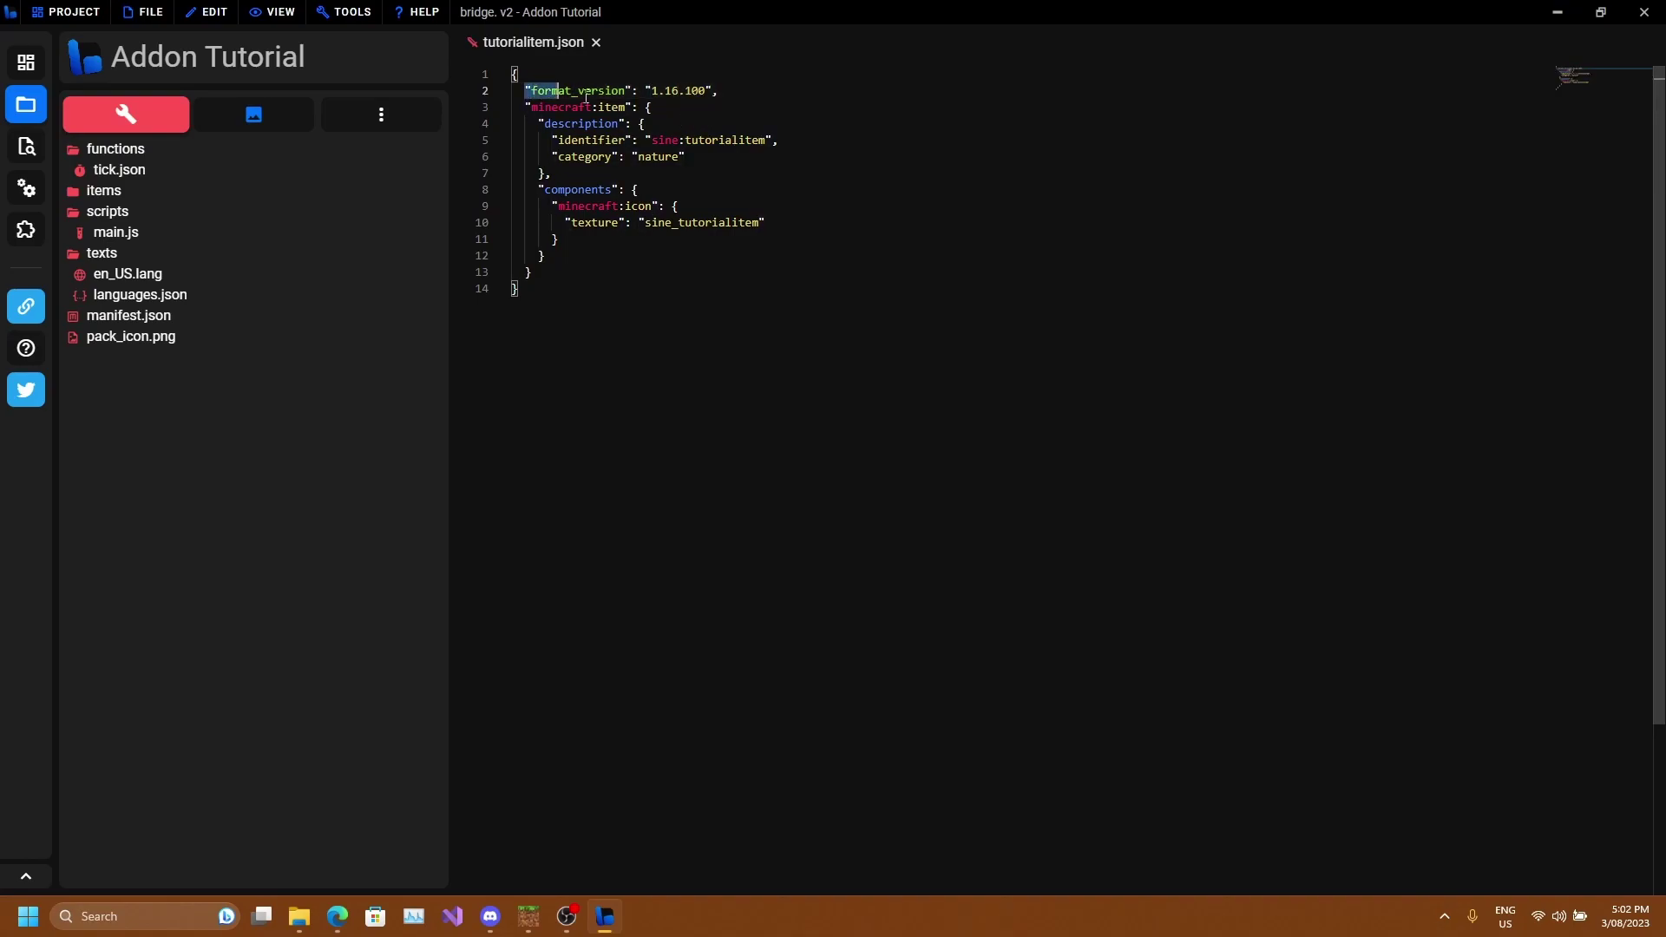
{"action": "key", "text": "Down"}
{"action": "left_click_drag", "start_coordinate": [748, 92], "coordinate": [508, 108]}
{"action": "left_click", "coordinate": [833, 134]}
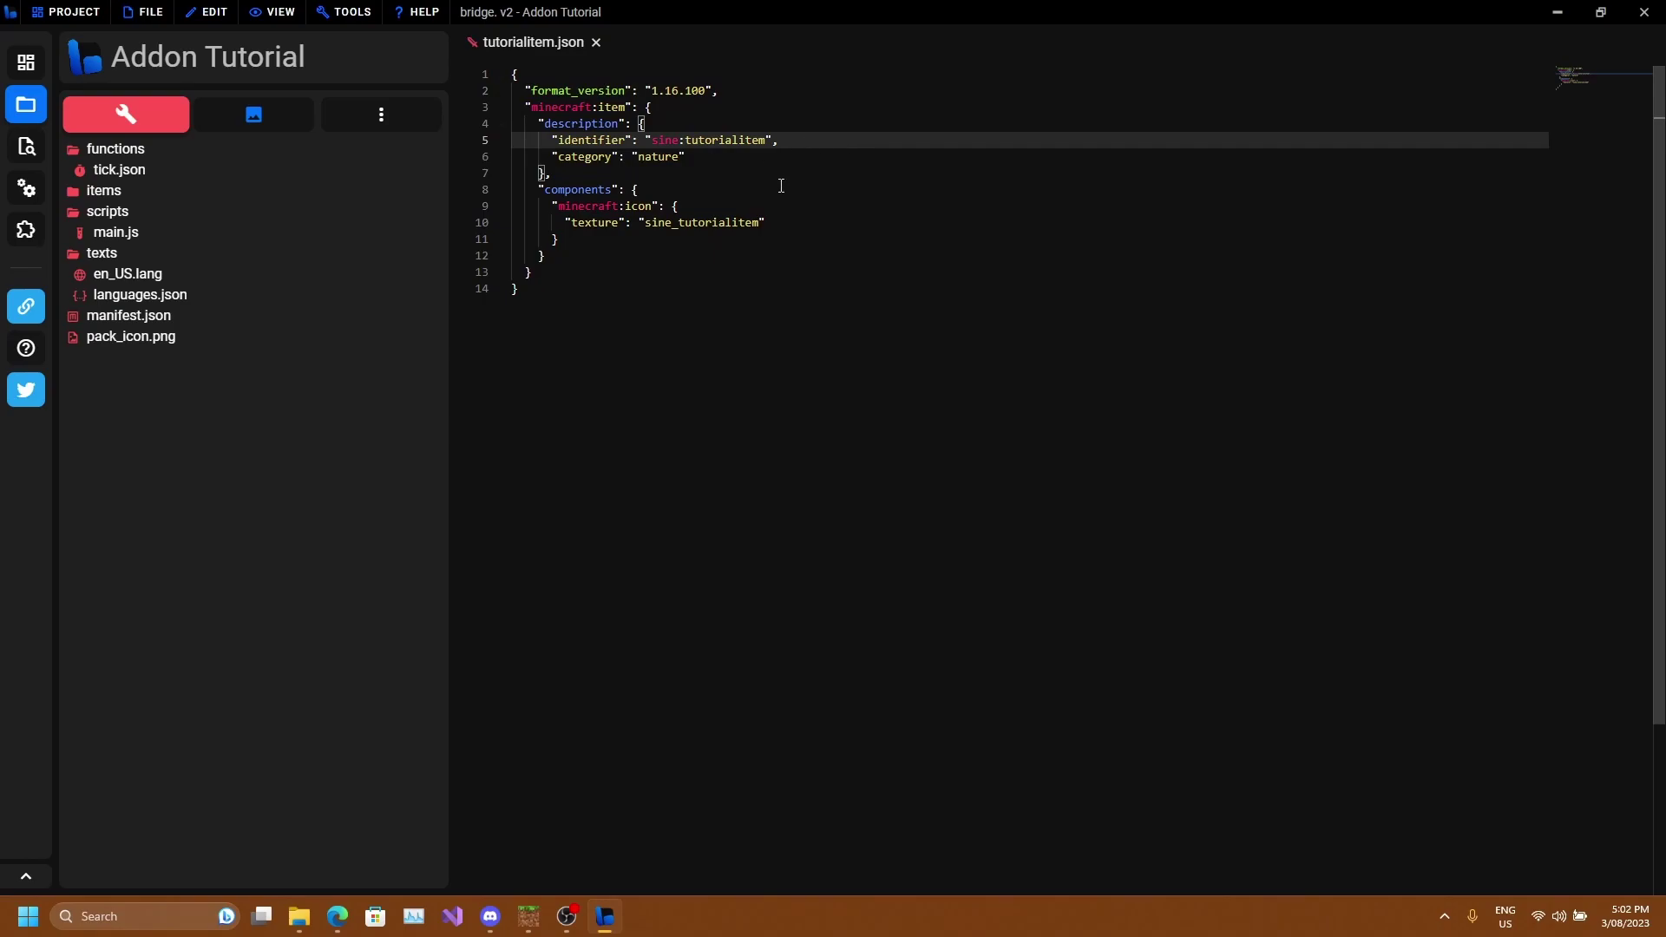
{"action": "left_click", "coordinate": [682, 92]}
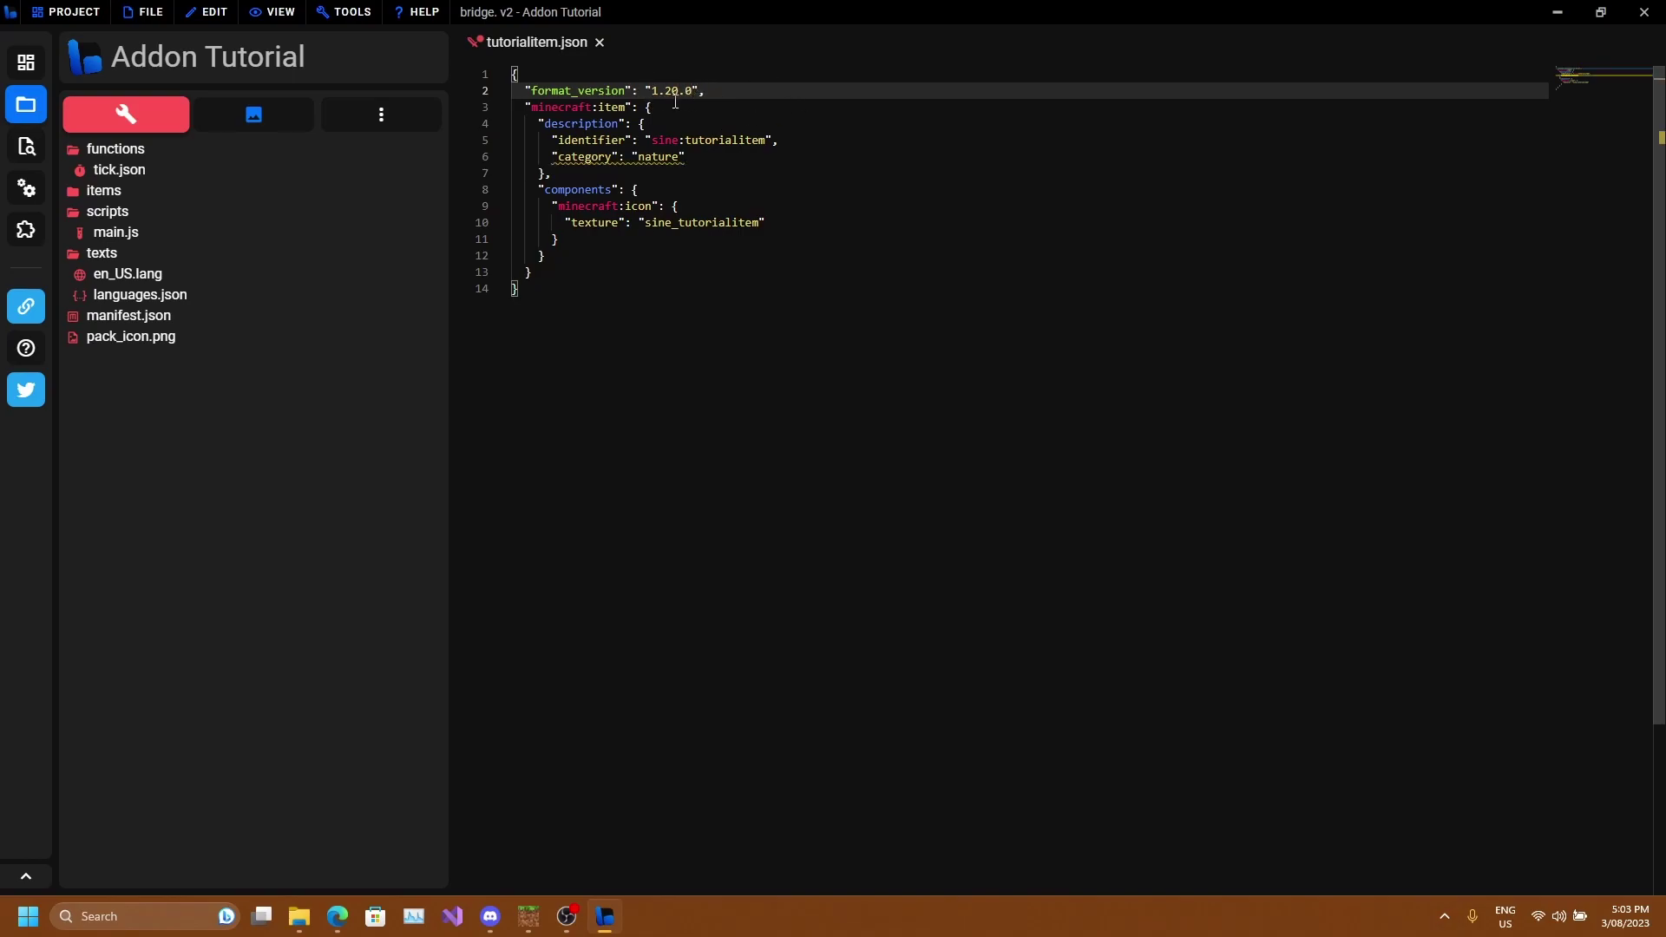
Delete the "nature" category line and check the remaining closing braces.
{"action": "left_click_drag", "start_coordinate": [703, 159], "coordinate": [465, 159]}
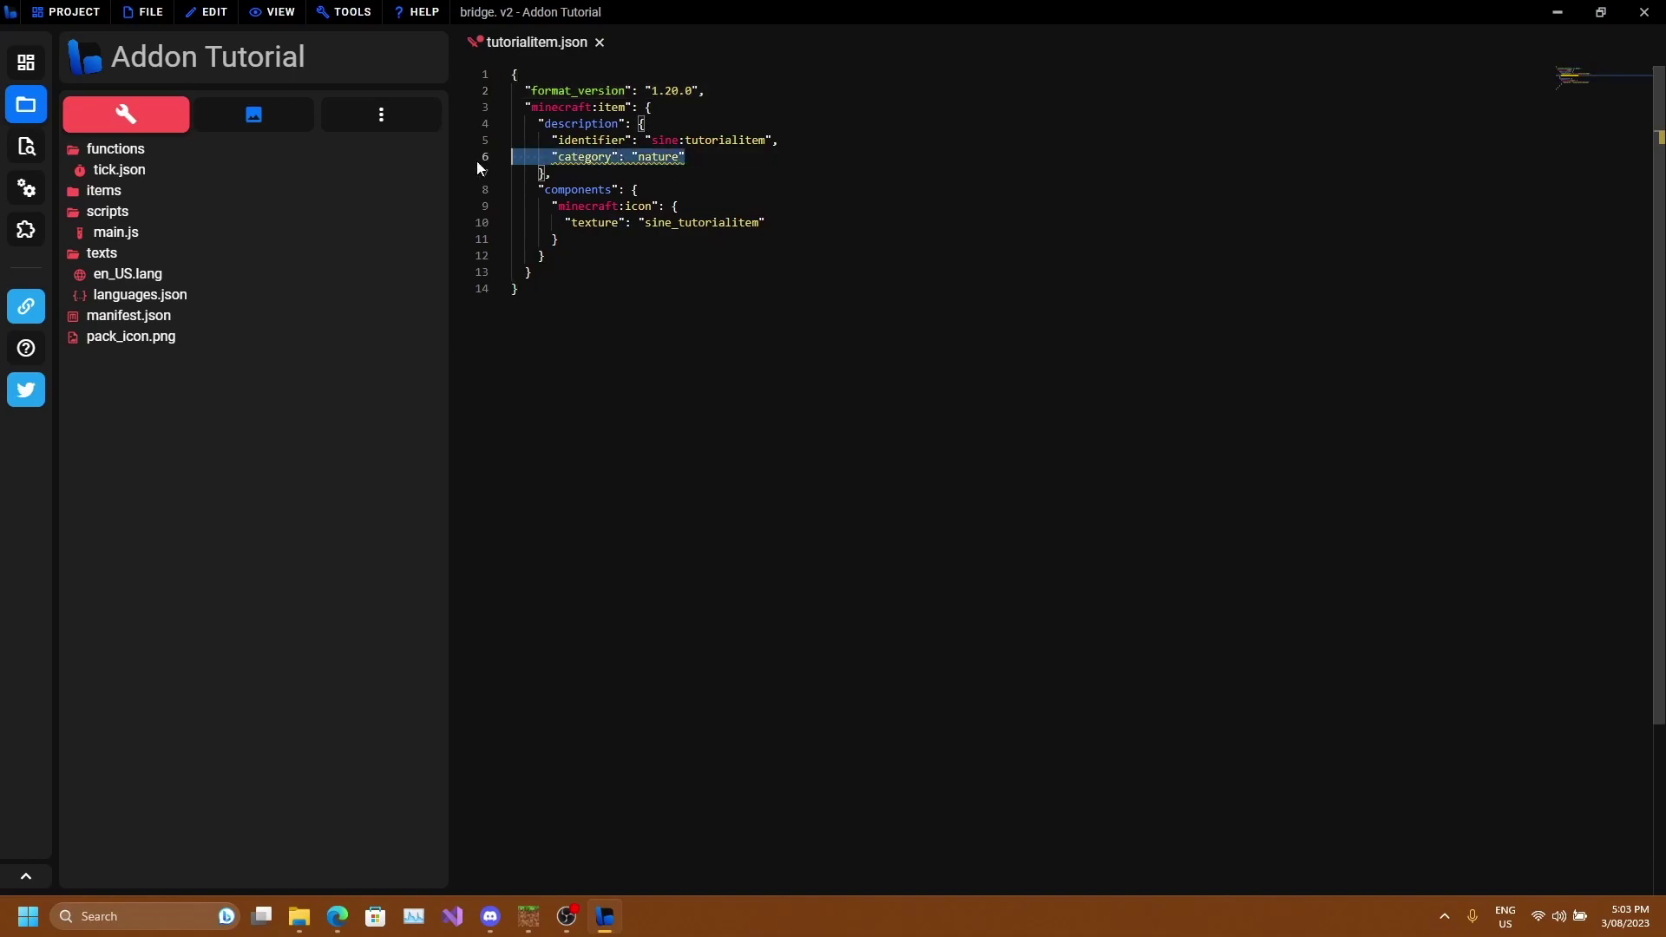
{"action": "key", "text": "BackSpace"}
{"action": "key", "text": "BackSpace"}
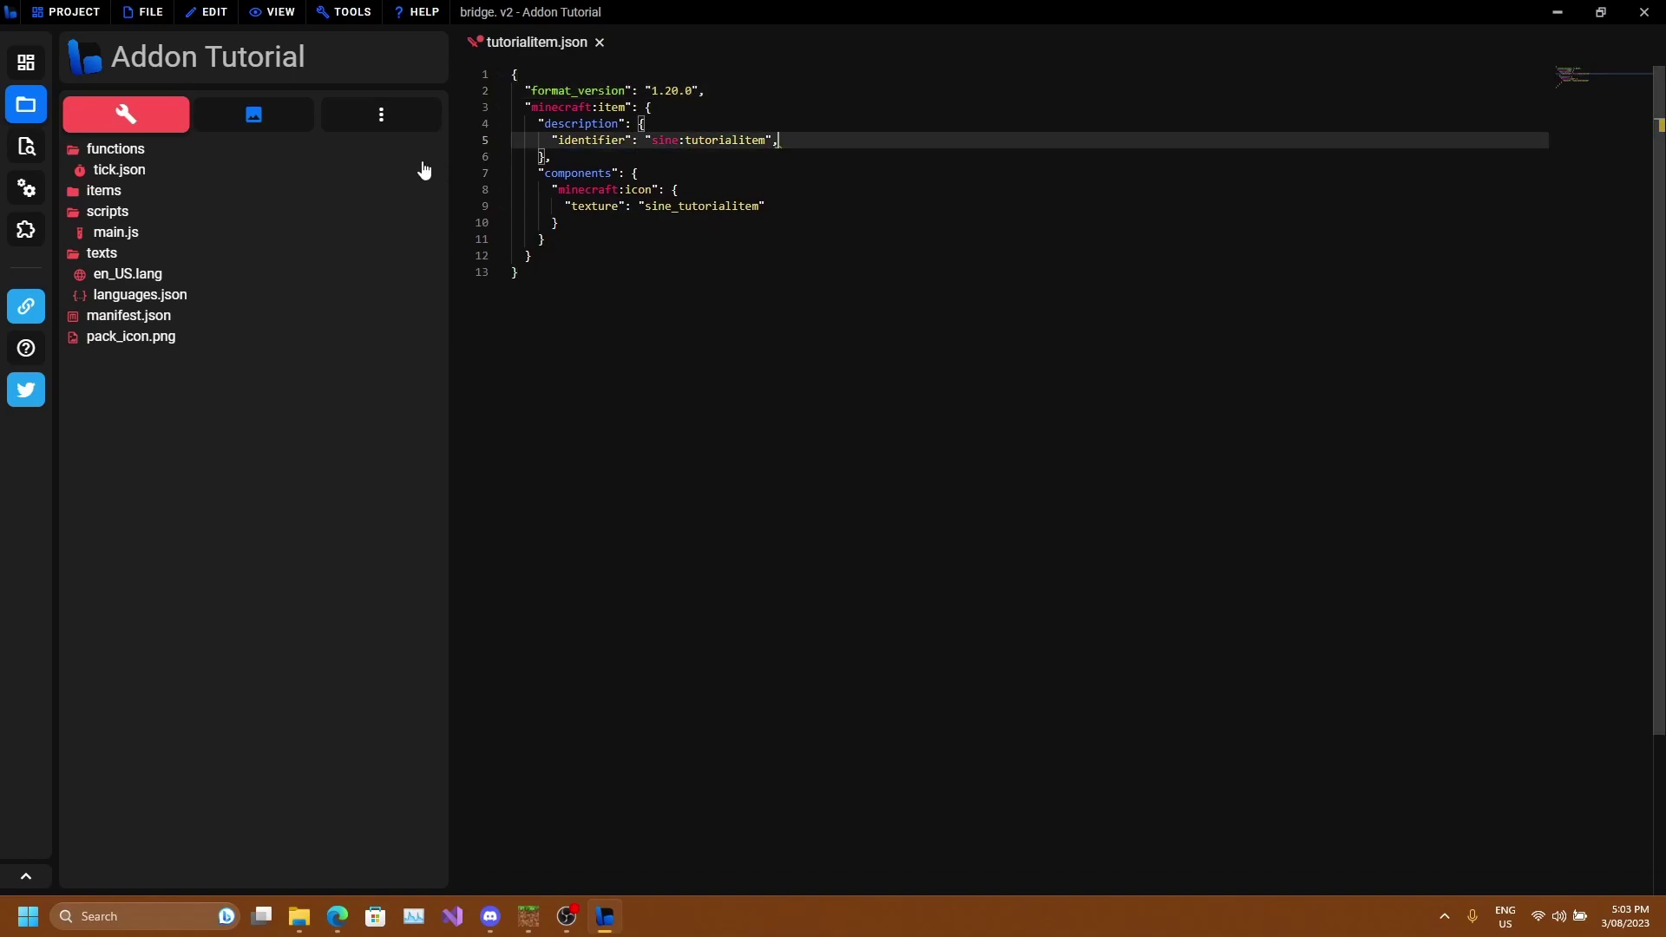
{"action": "left_click", "coordinate": [825, 166]}
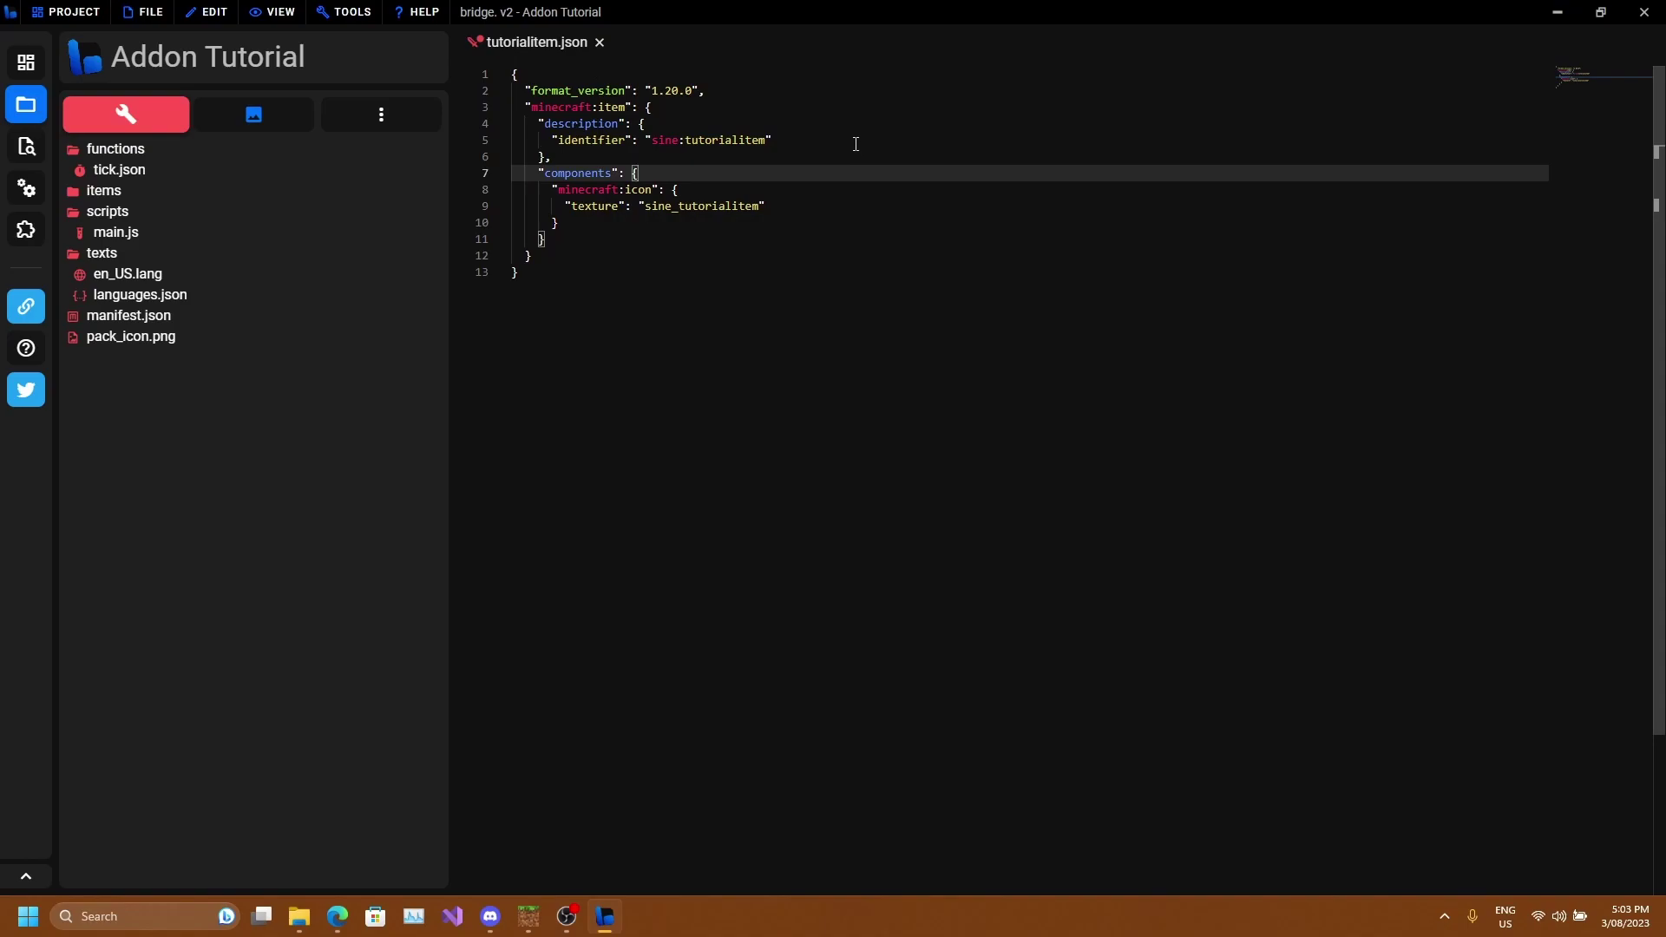
{"action": "key", "text": "Down"}
{"action": "key", "text": "Down"}
{"action": "key", "text": "Down"}
{"action": "key", "text": "Down"}
{"action": "key", "text": "Down"}
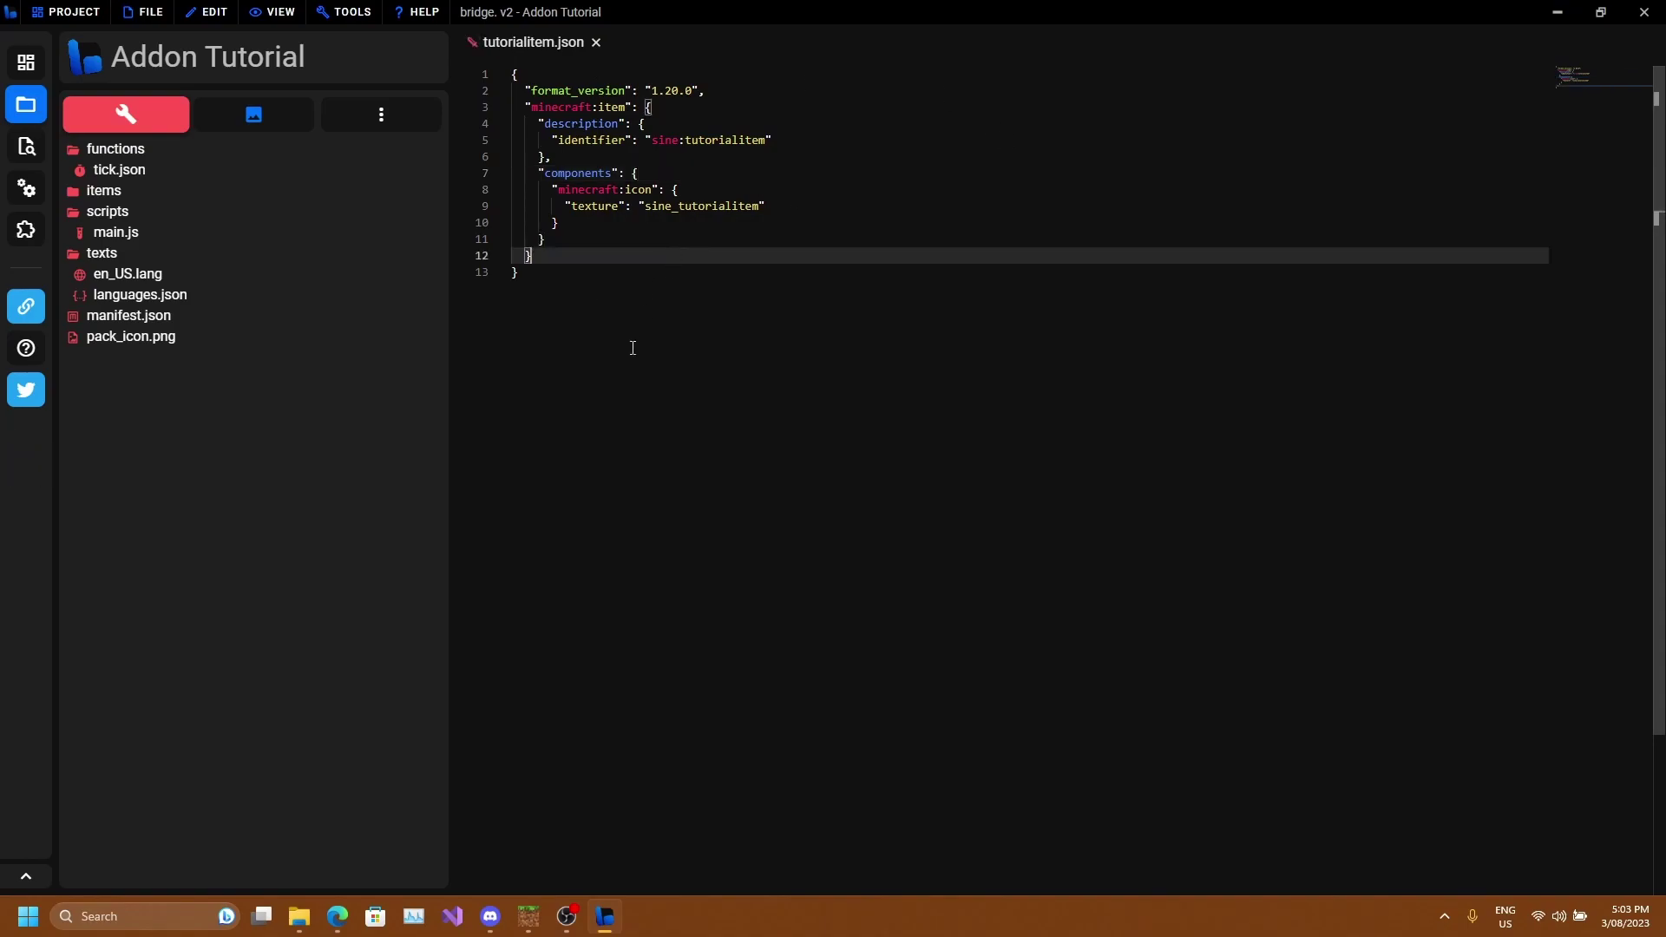
{"action": "key", "text": "Down"}
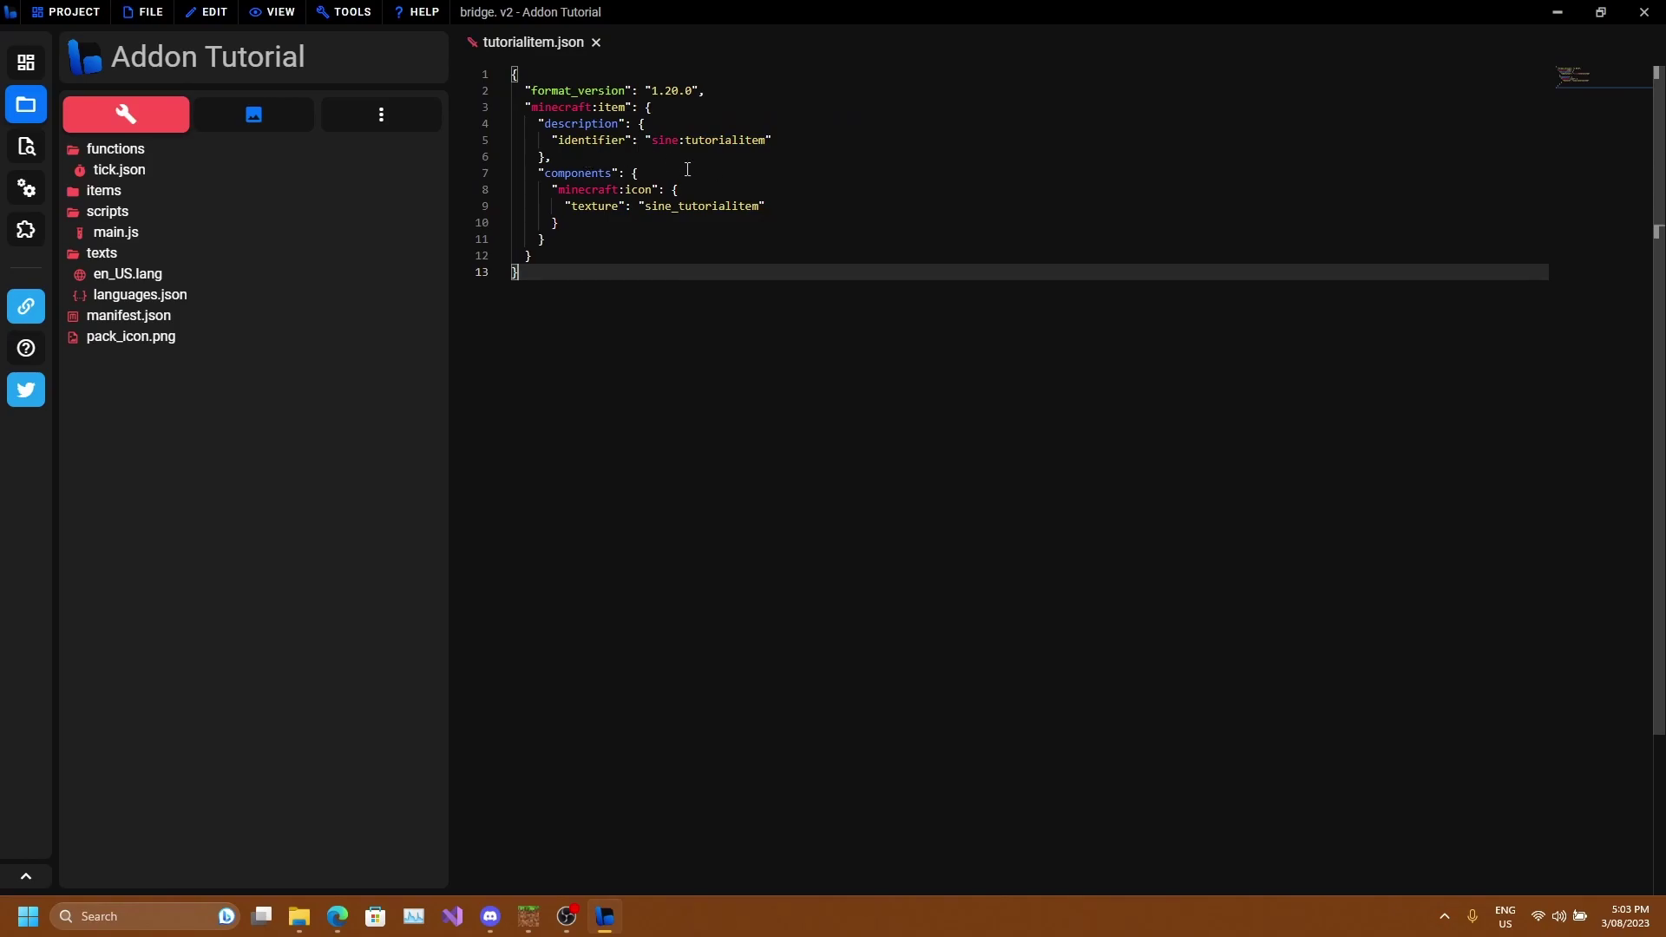
{"action": "left_click", "coordinate": [687, 169]}
{"action": "key", "text": "Down"}
{"action": "key", "text": "Down"}
{"action": "key", "text": "Down"}
{"action": "key", "text": "Down"}
{"action": "key", "text": "Down"}
{"action": "left_click", "coordinate": [571, 239]}
{"action": "left_click", "coordinate": [574, 225]}
{"action": "left_click", "coordinate": [583, 233]}
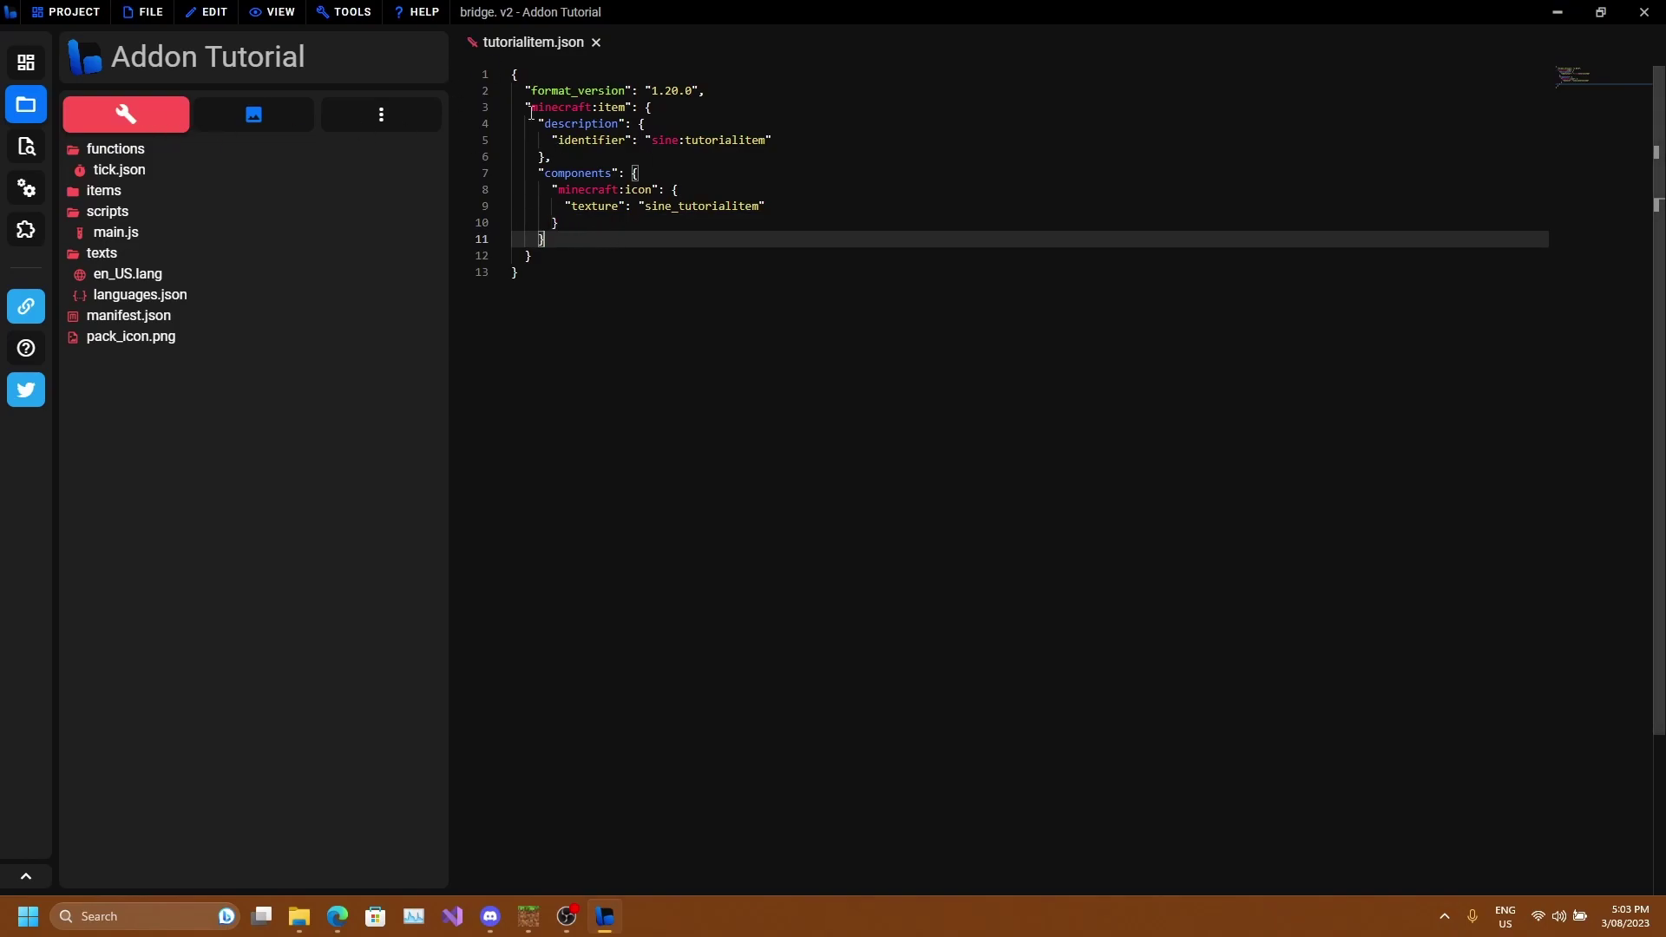
In Create New World, activate Addon Tutorial BP and review the resource packs.
{"action": "left_click", "coordinate": [529, 916]}
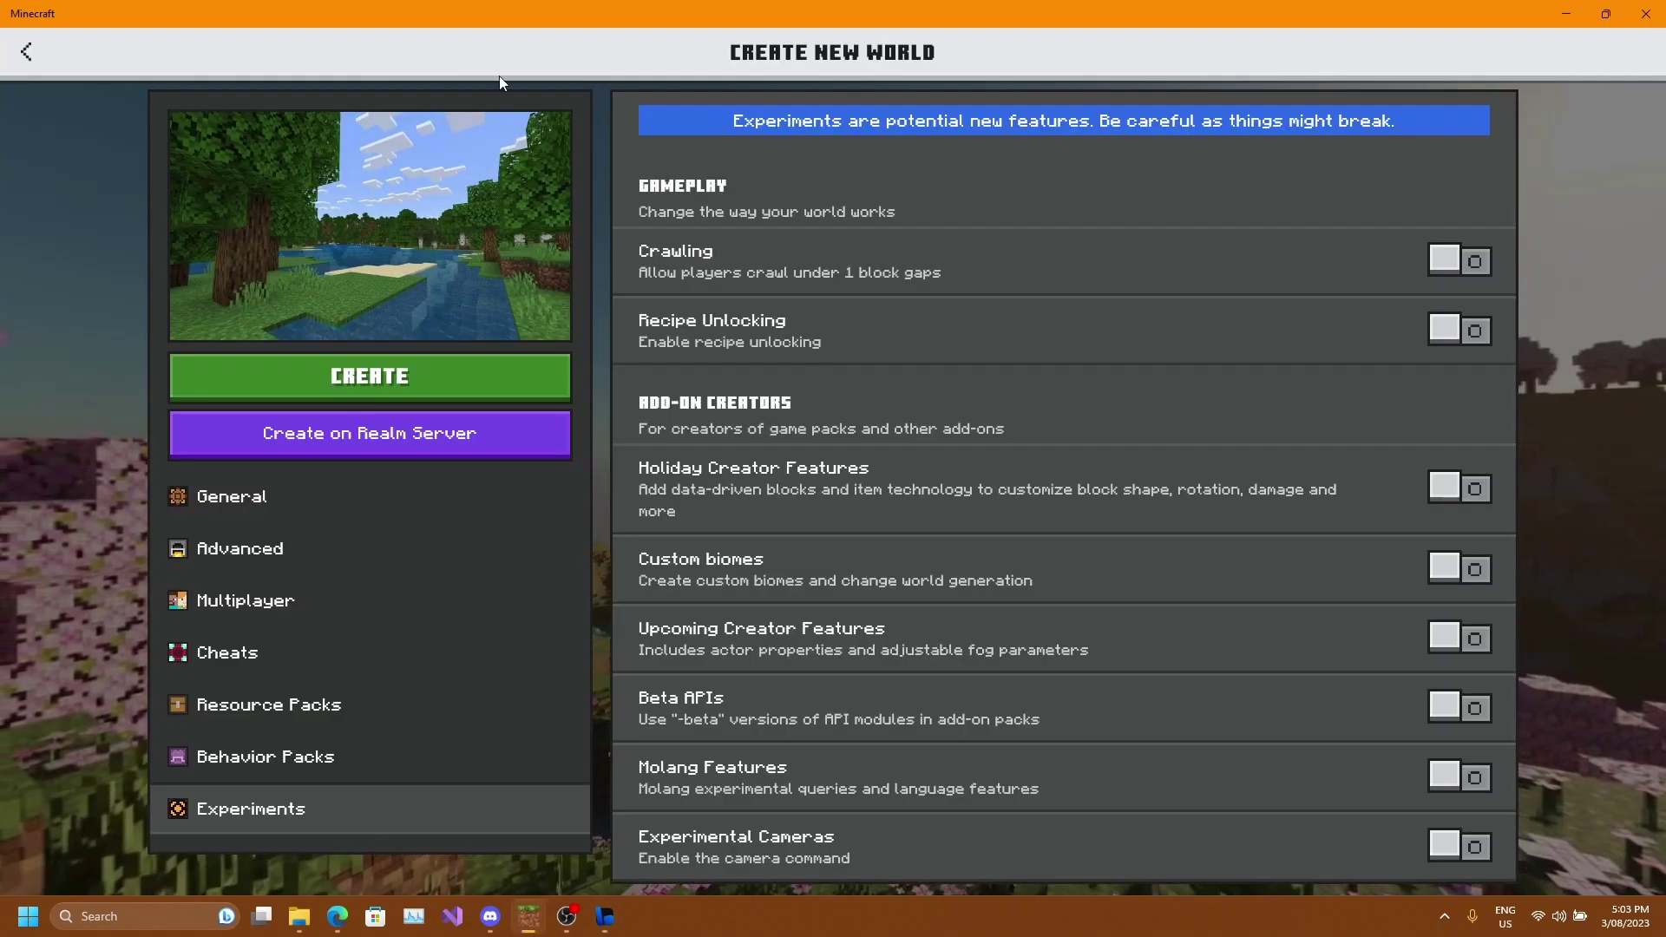
{"action": "left_click", "coordinate": [15, 74]}
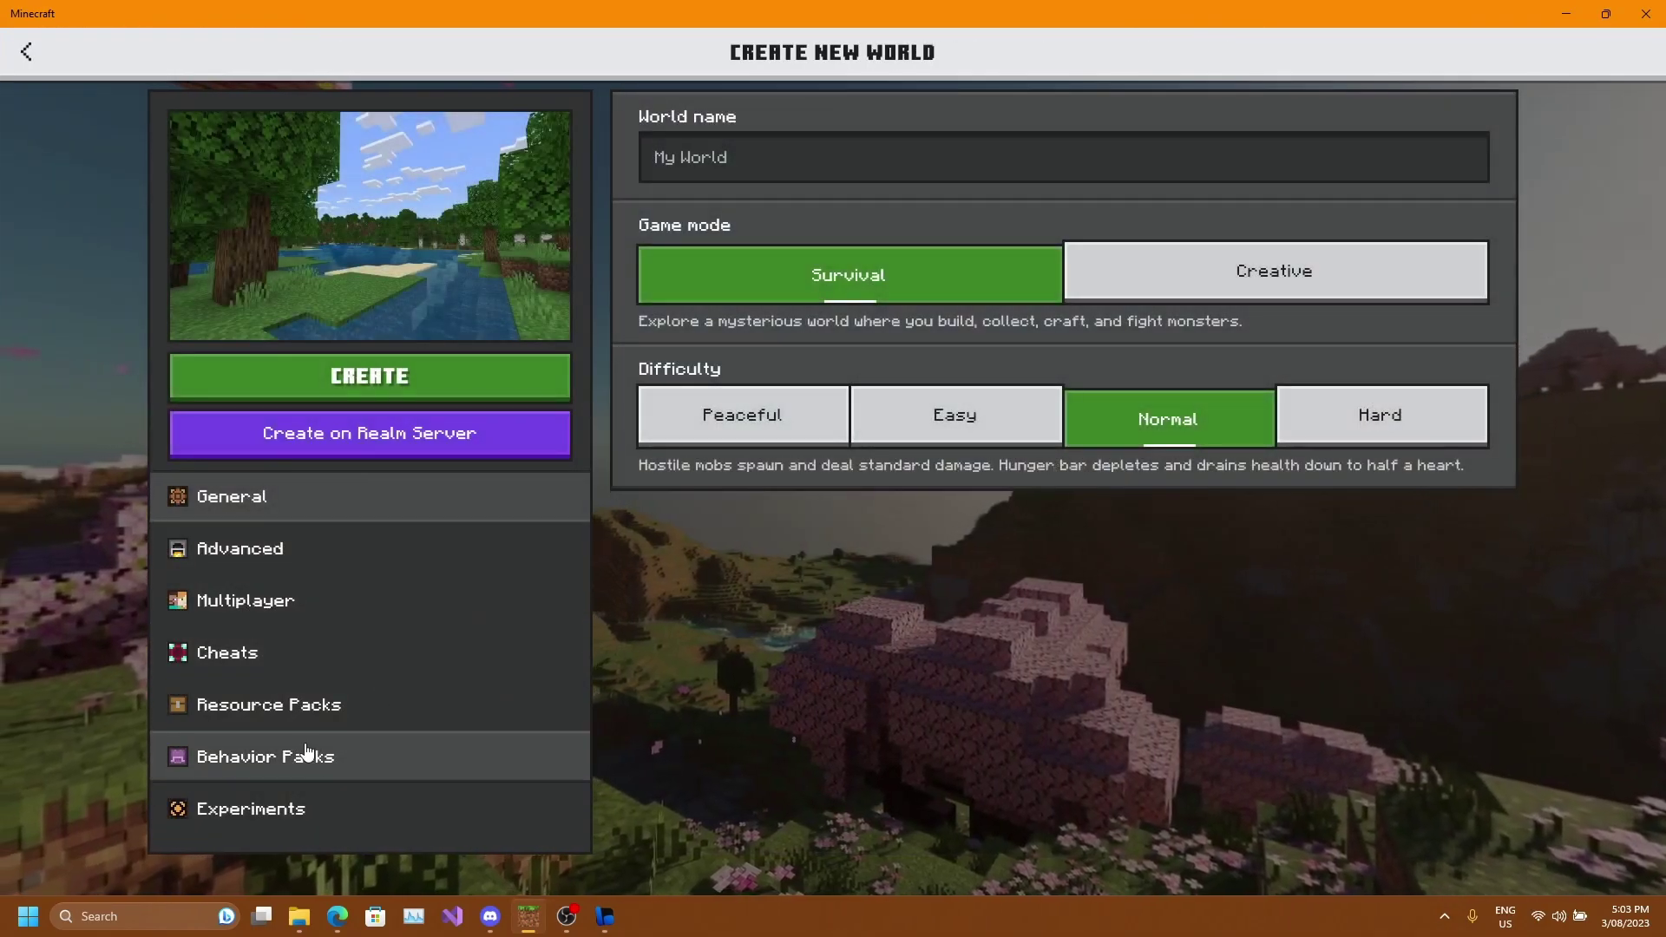
{"action": "left_click", "coordinate": [342, 756]}
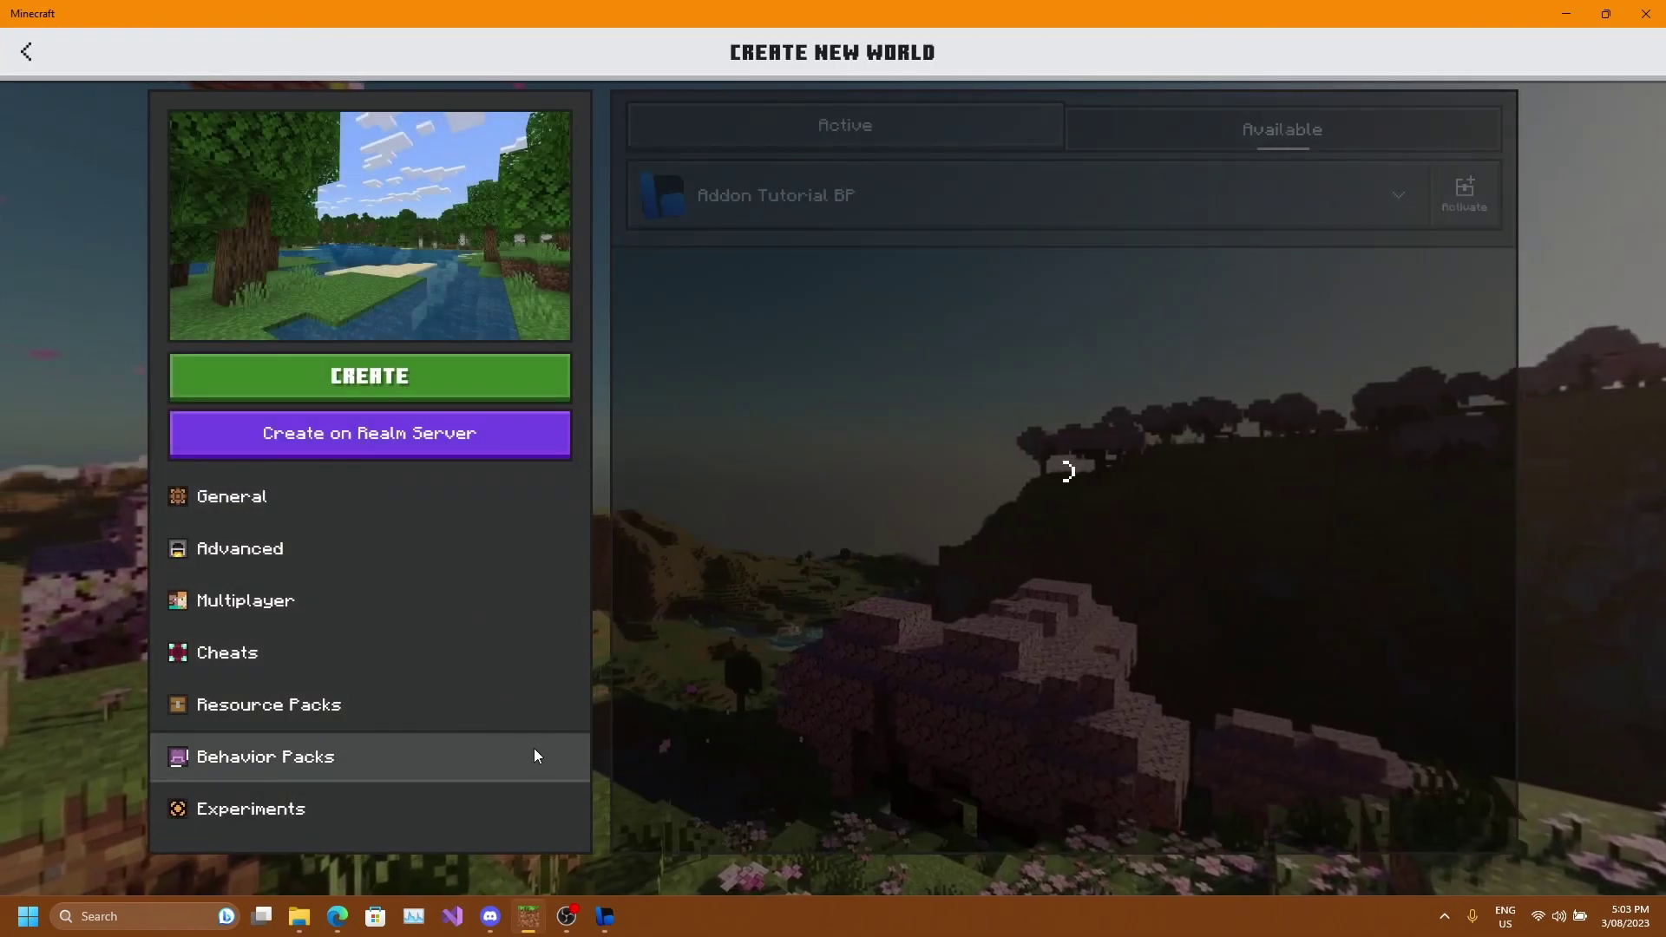
{"action": "left_click", "coordinate": [1462, 194]}
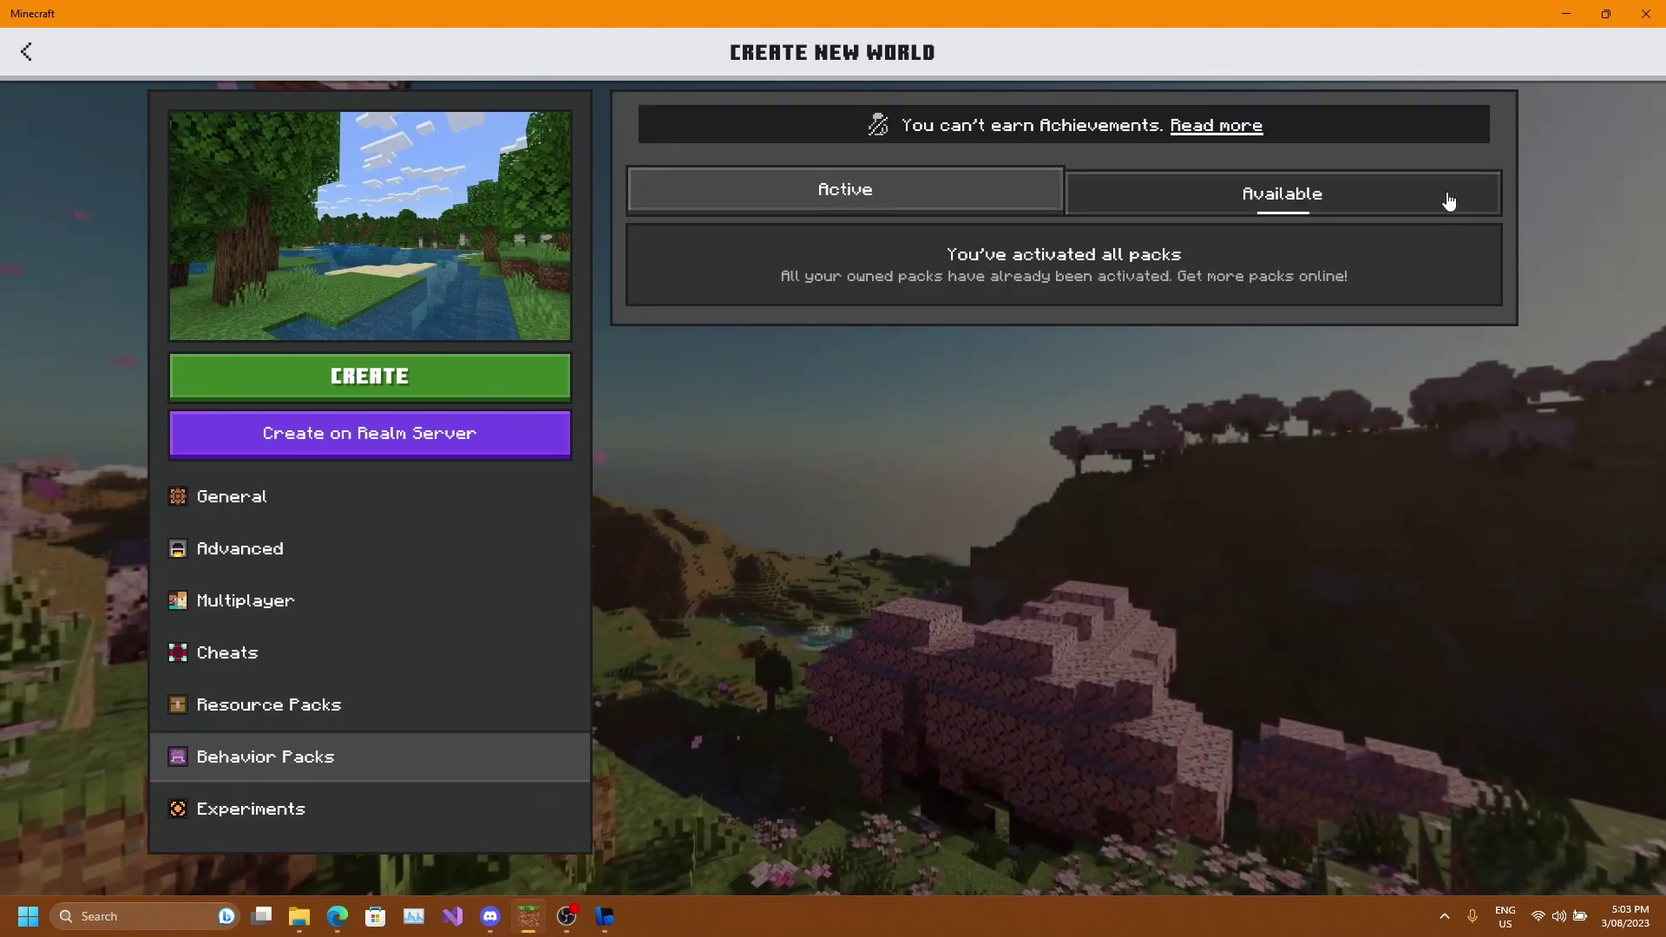
{"action": "left_click", "coordinate": [376, 704]}
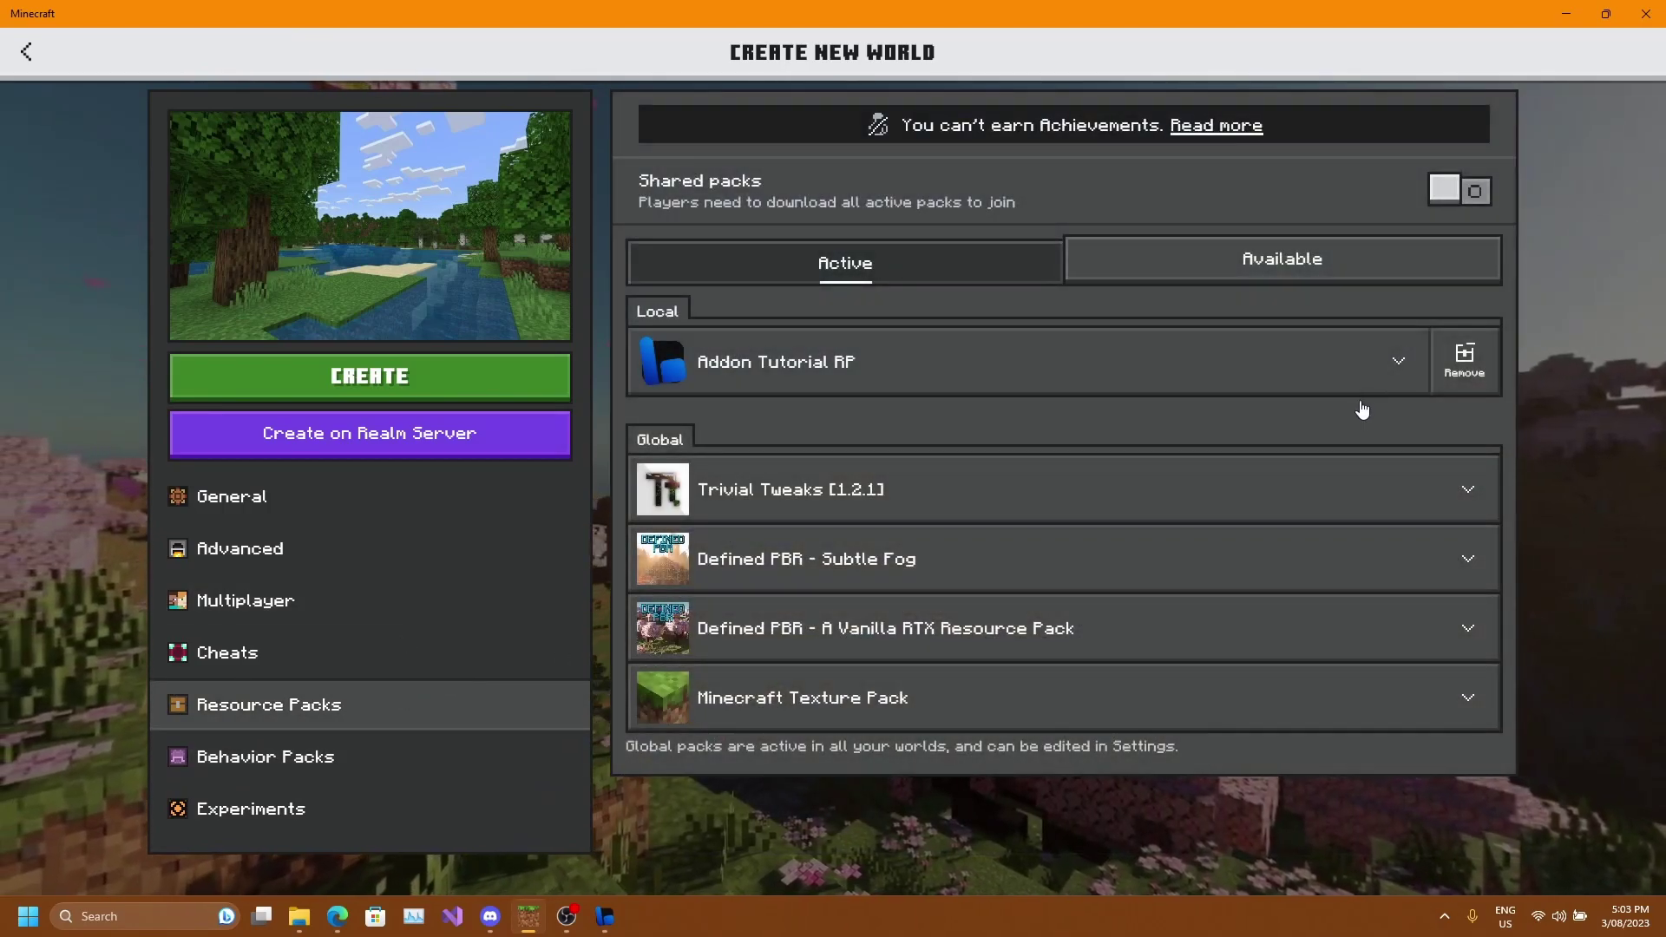
{"action": "left_click", "coordinate": [1465, 361]}
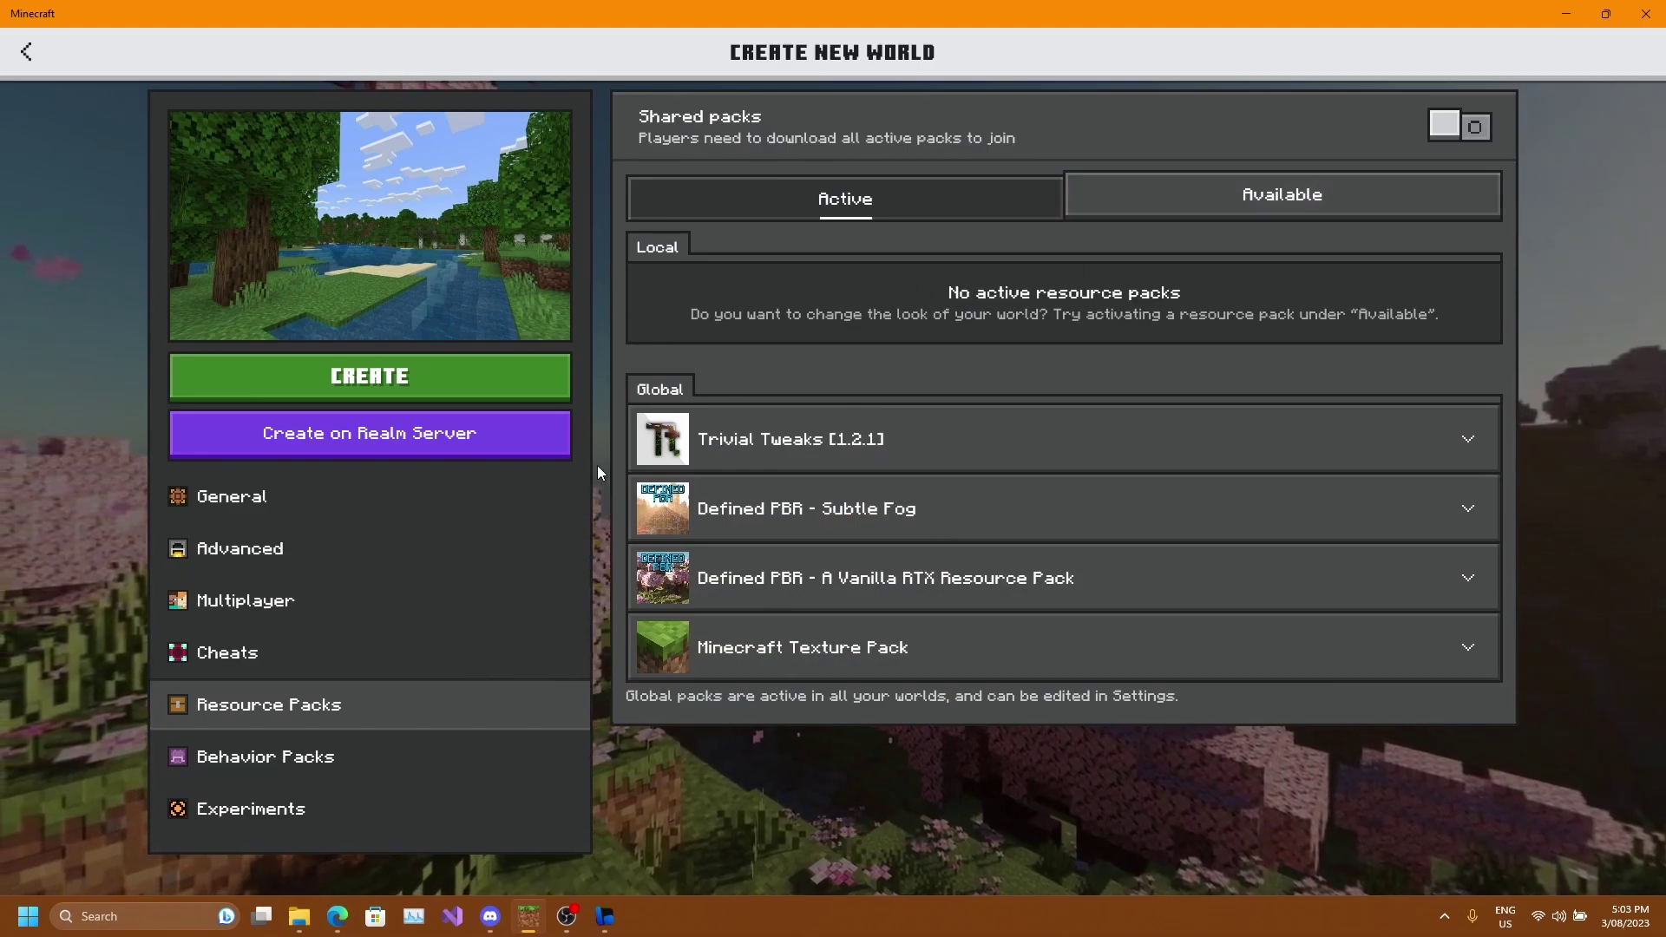
Reactivate Addon Tutorial BP and confirm both Addon Tutorial packs are active.
{"action": "left_click", "coordinate": [521, 748]}
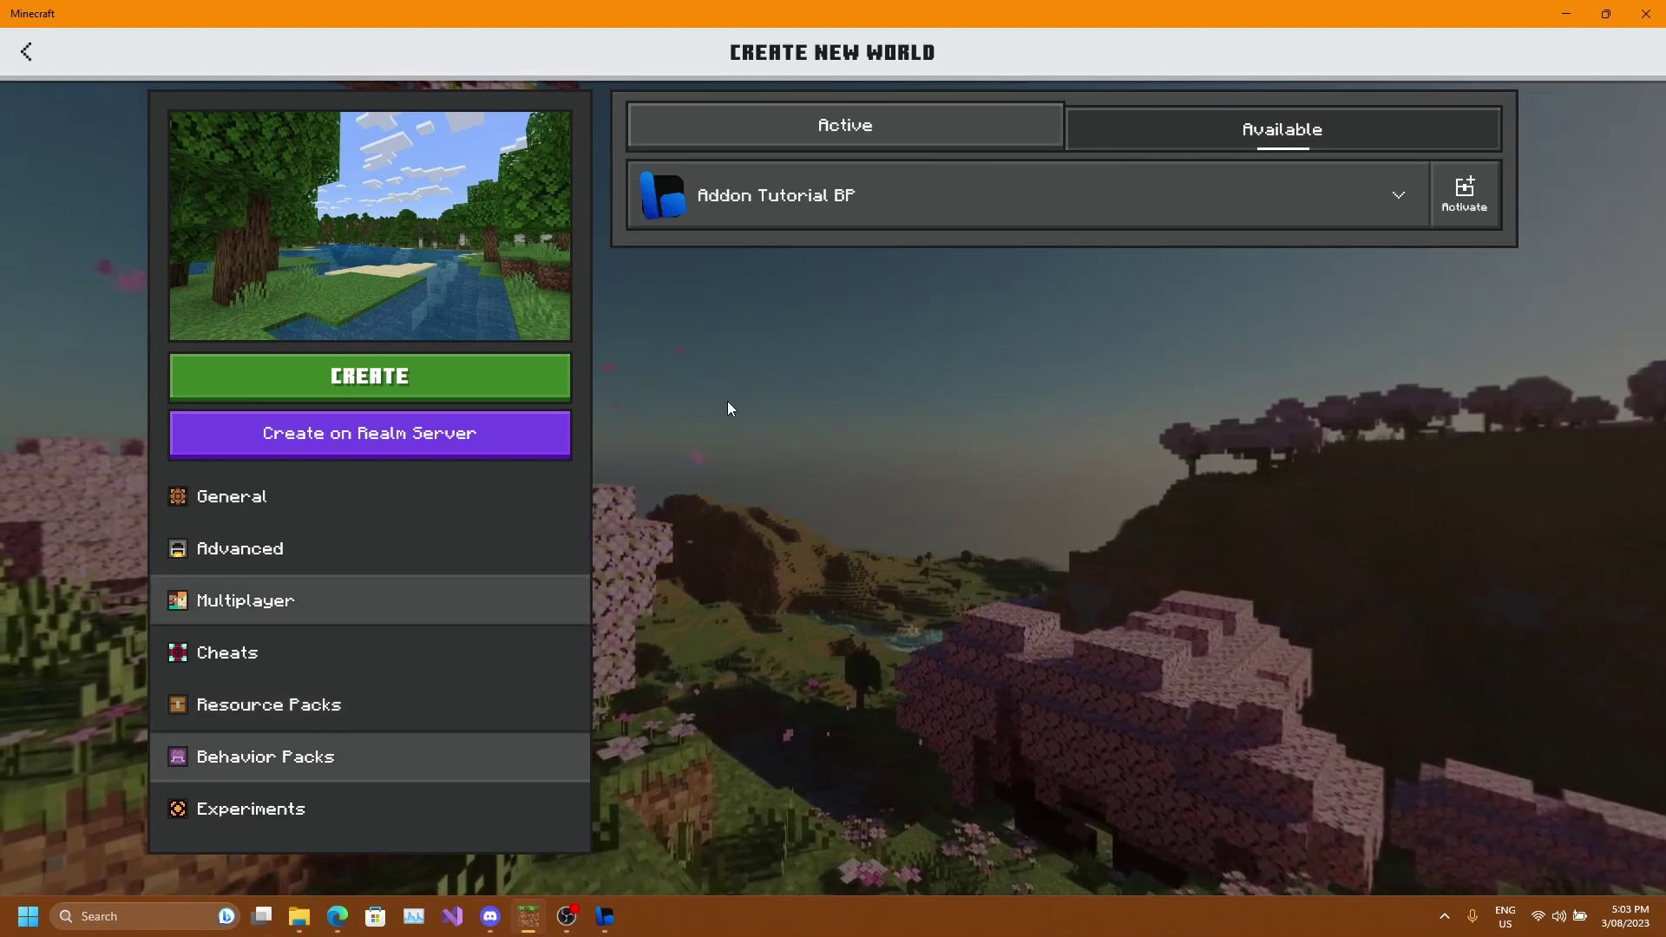
{"action": "left_click", "coordinate": [844, 126]}
{"action": "left_click", "coordinate": [1283, 130]}
{"action": "left_click", "coordinate": [1464, 195]}
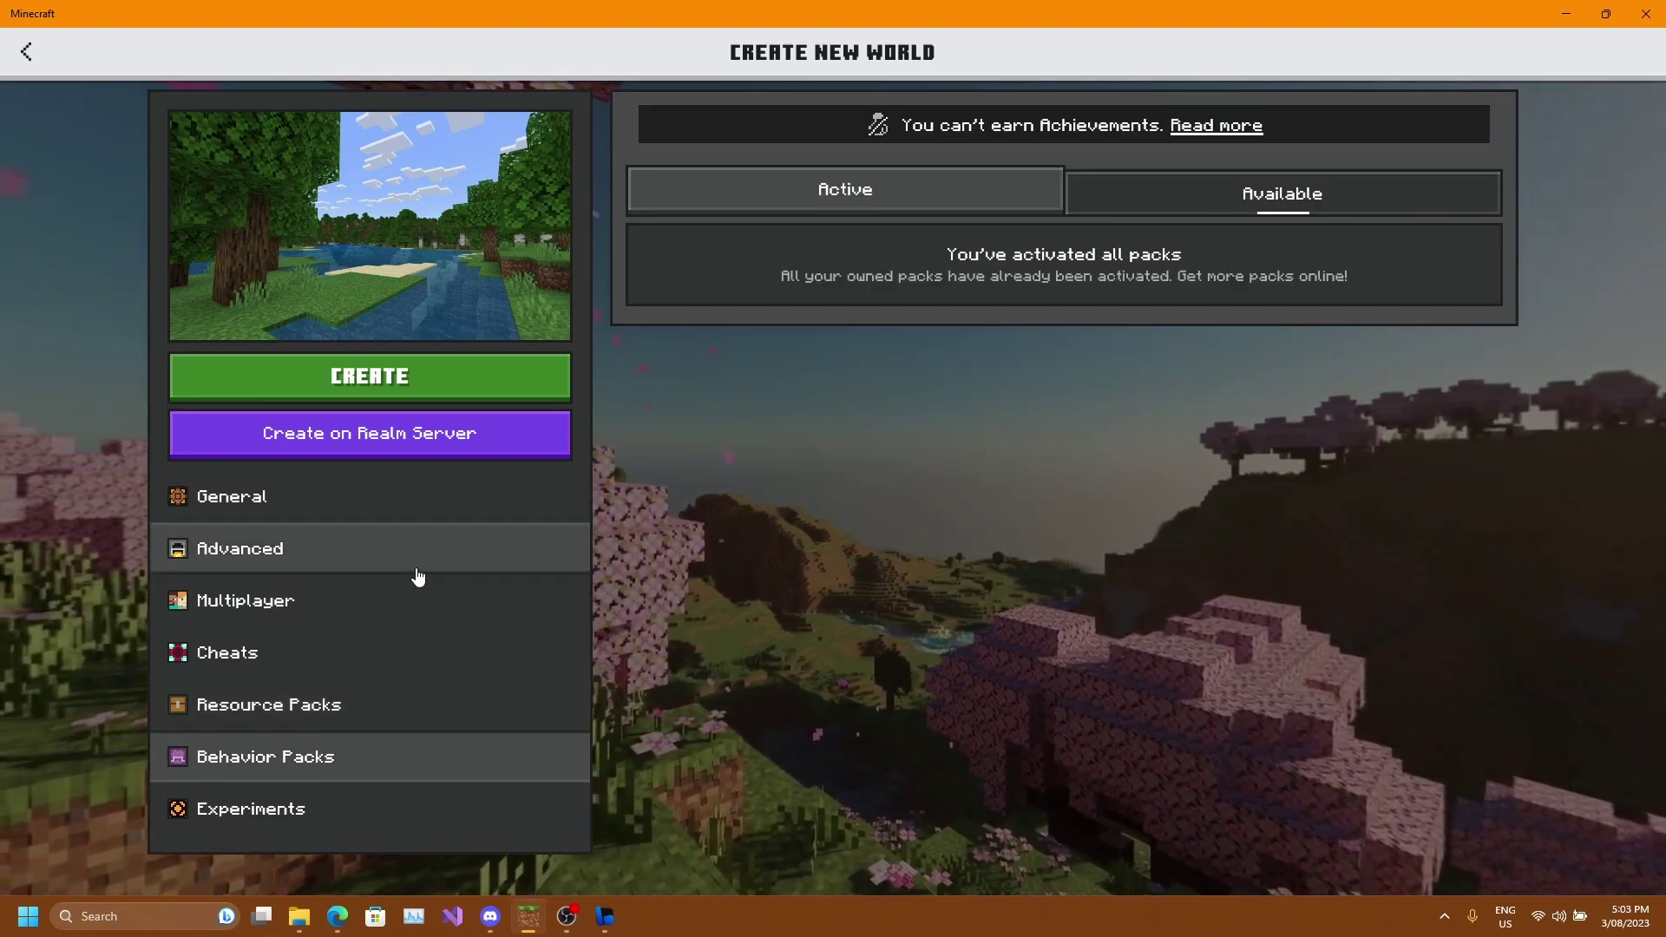
{"action": "left_click", "coordinate": [298, 707]}
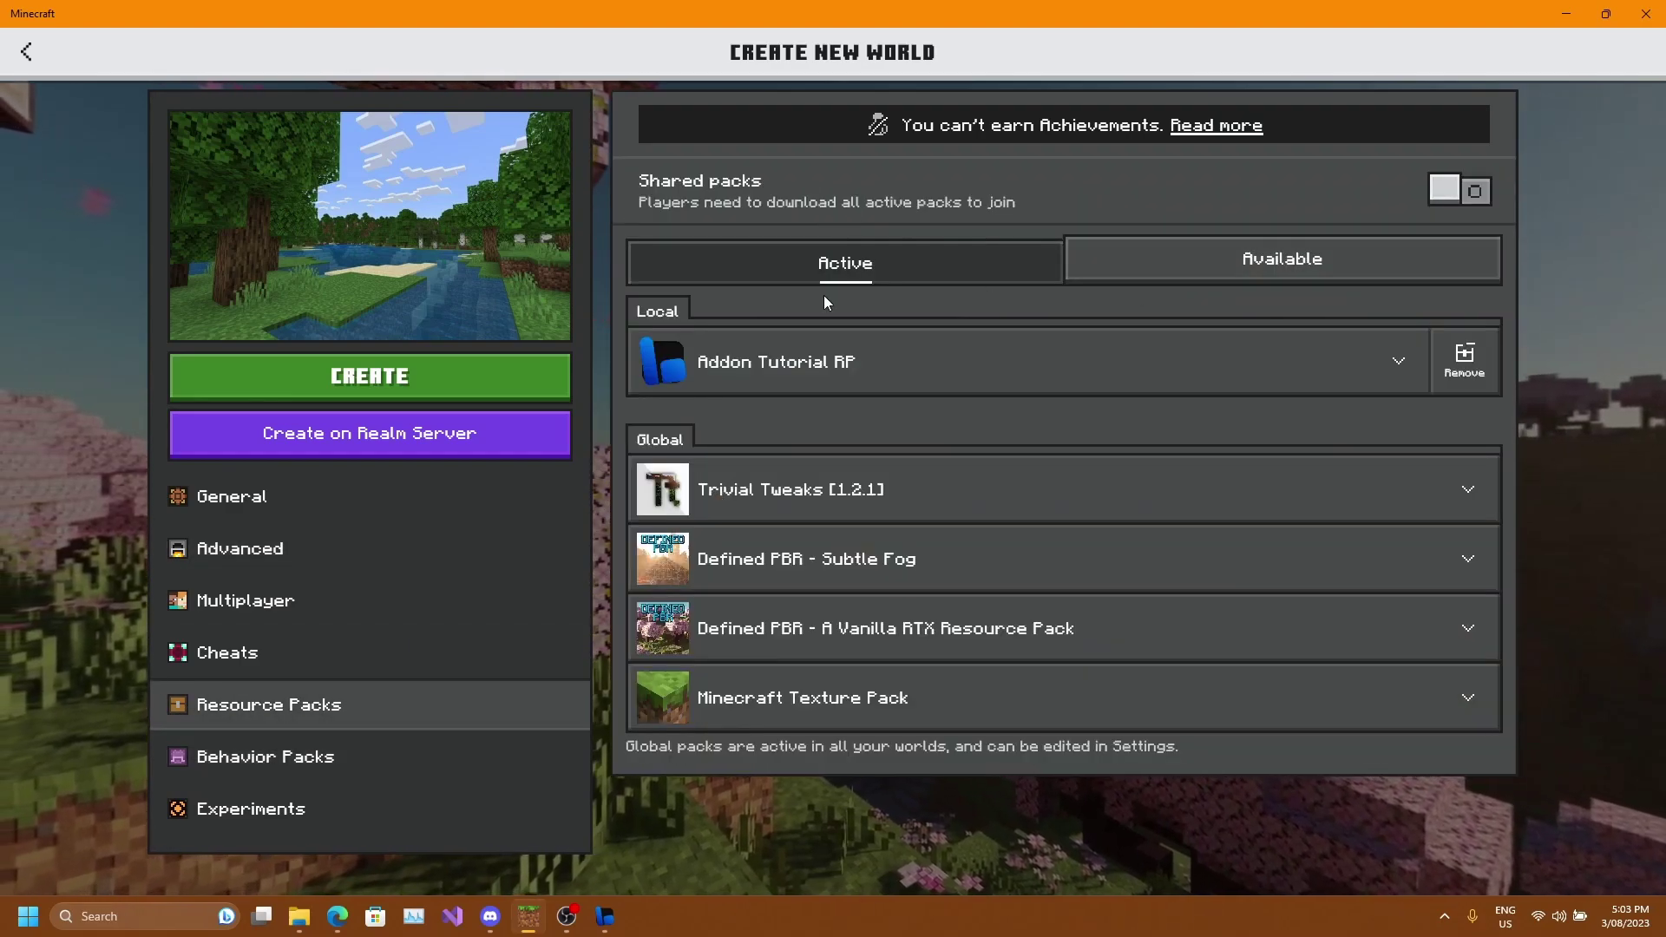
{"action": "left_click", "coordinate": [305, 759]}
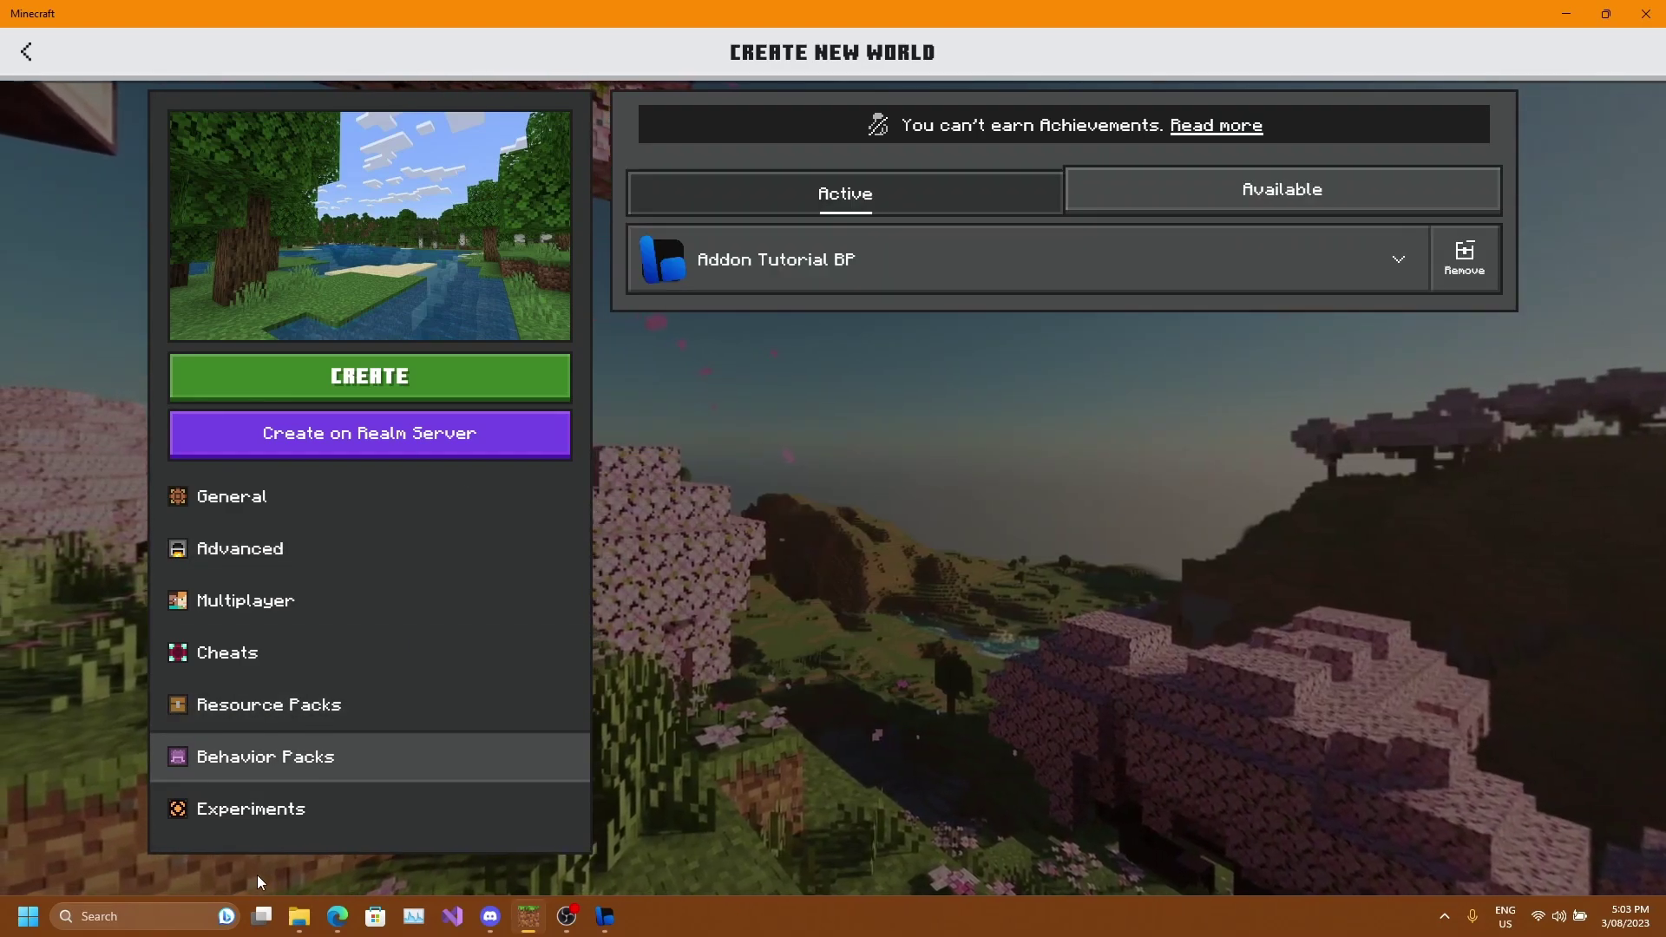
Turn on the Holiday Creator Features and Beta APIs experiments for the new world.
{"action": "left_click", "coordinate": [284, 819]}
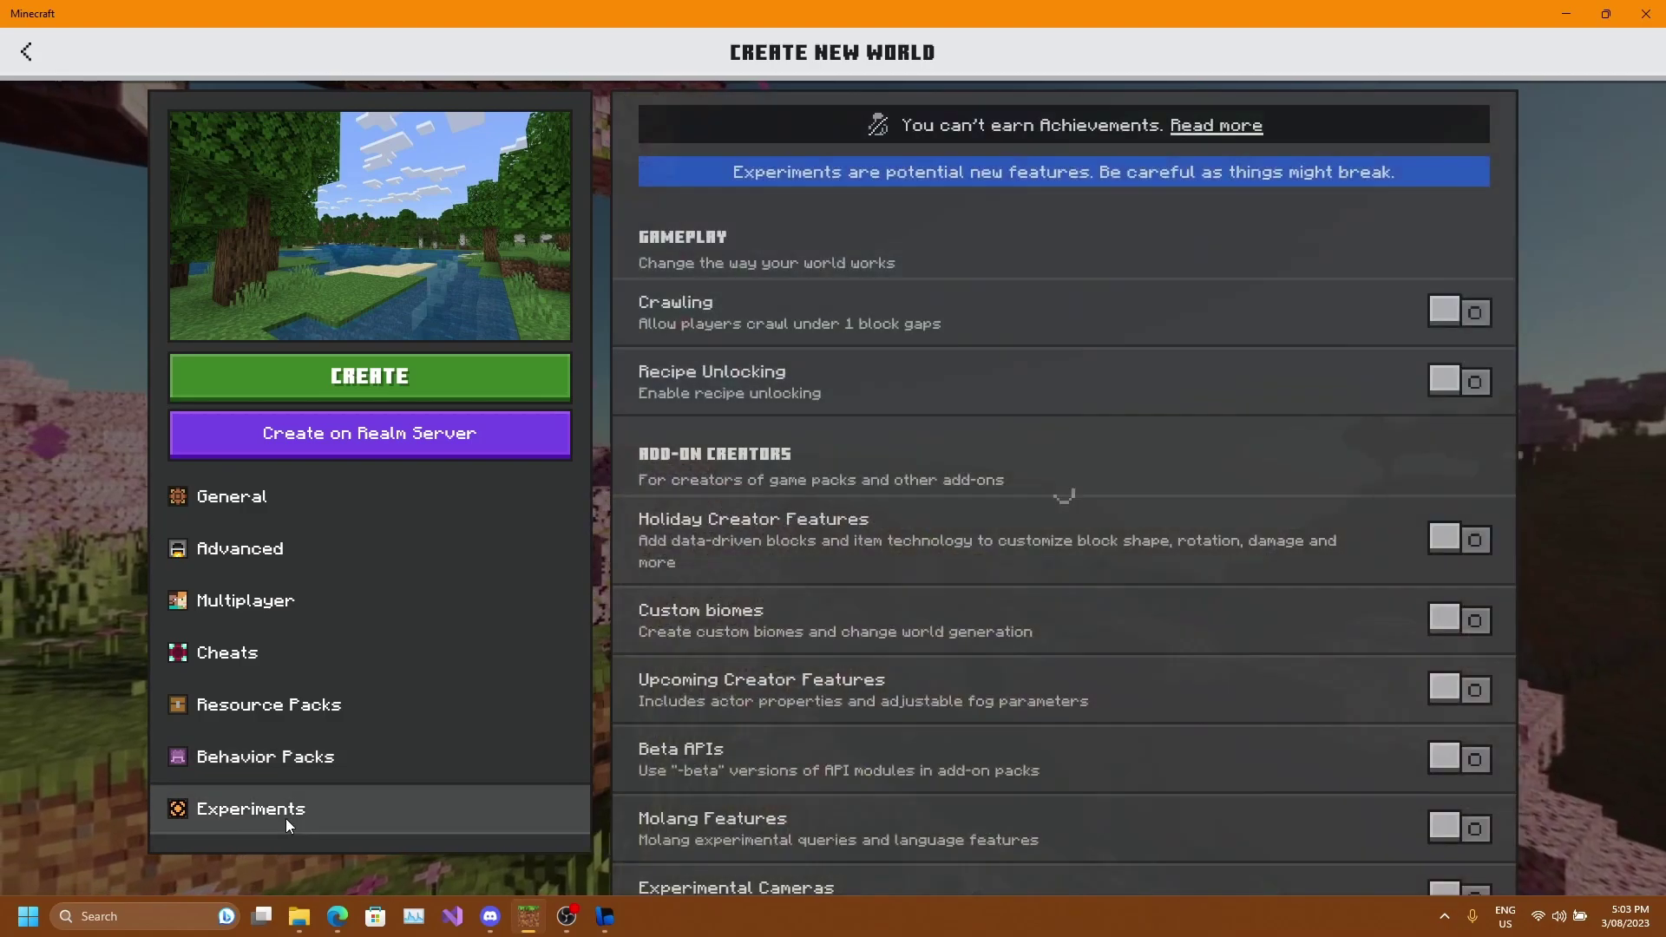
{"action": "scroll", "coordinate": [798, 439], "scroll_direction": "down", "scroll_amount": 1}
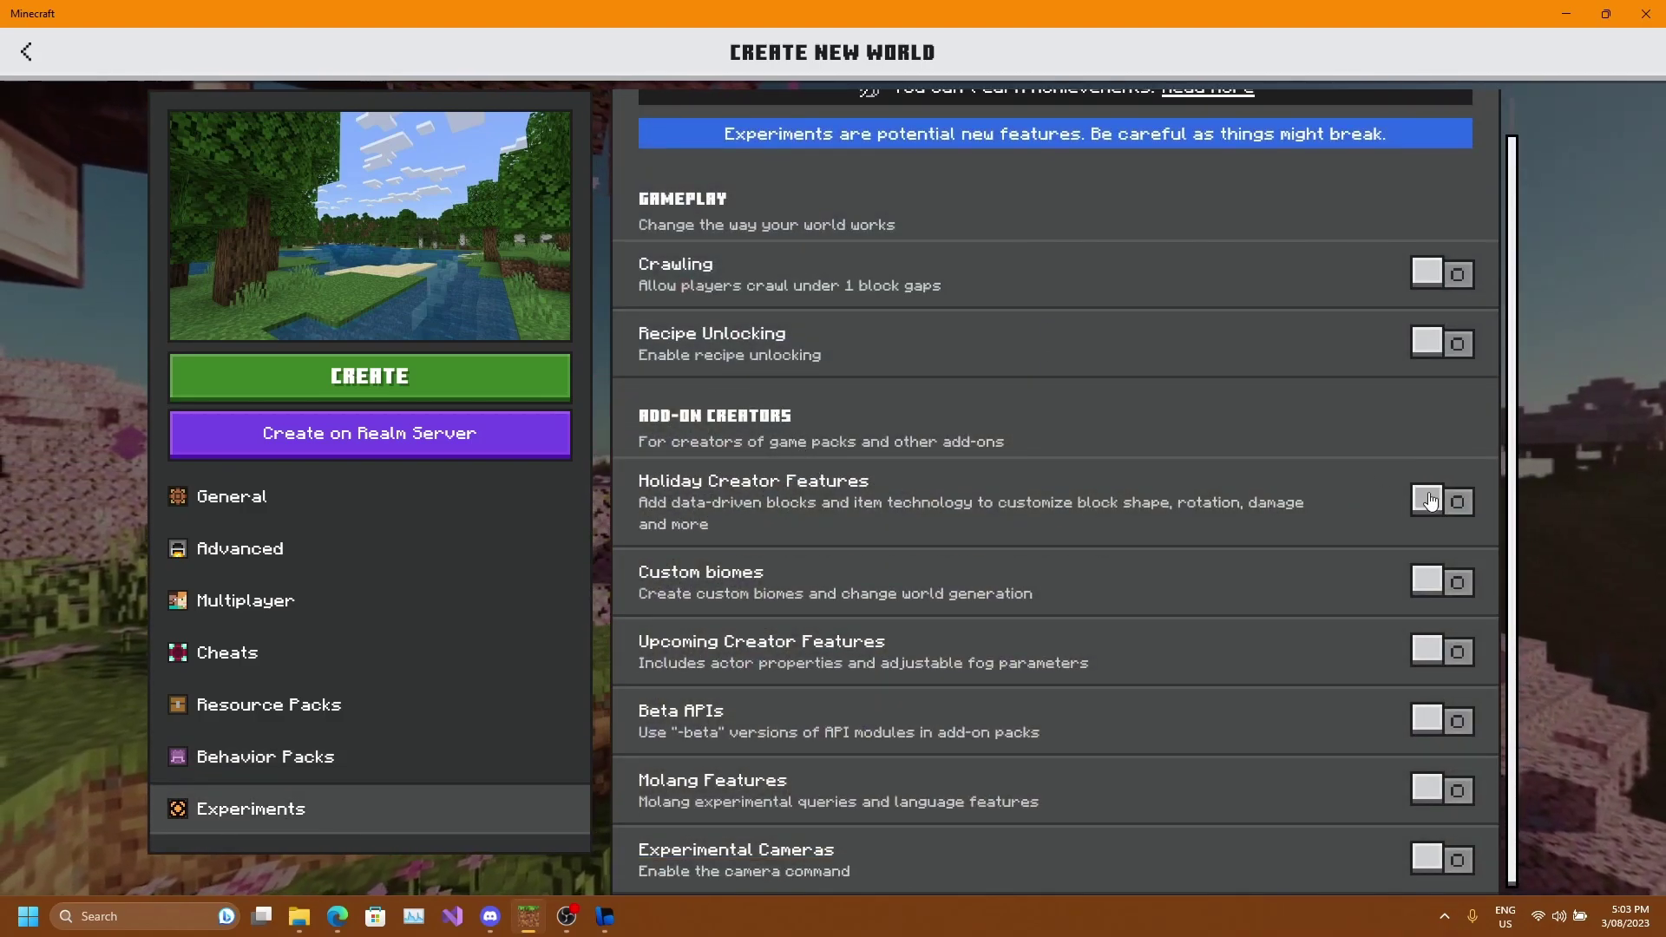
{"action": "left_click", "coordinate": [1114, 524]}
{"action": "left_click", "coordinate": [882, 607]}
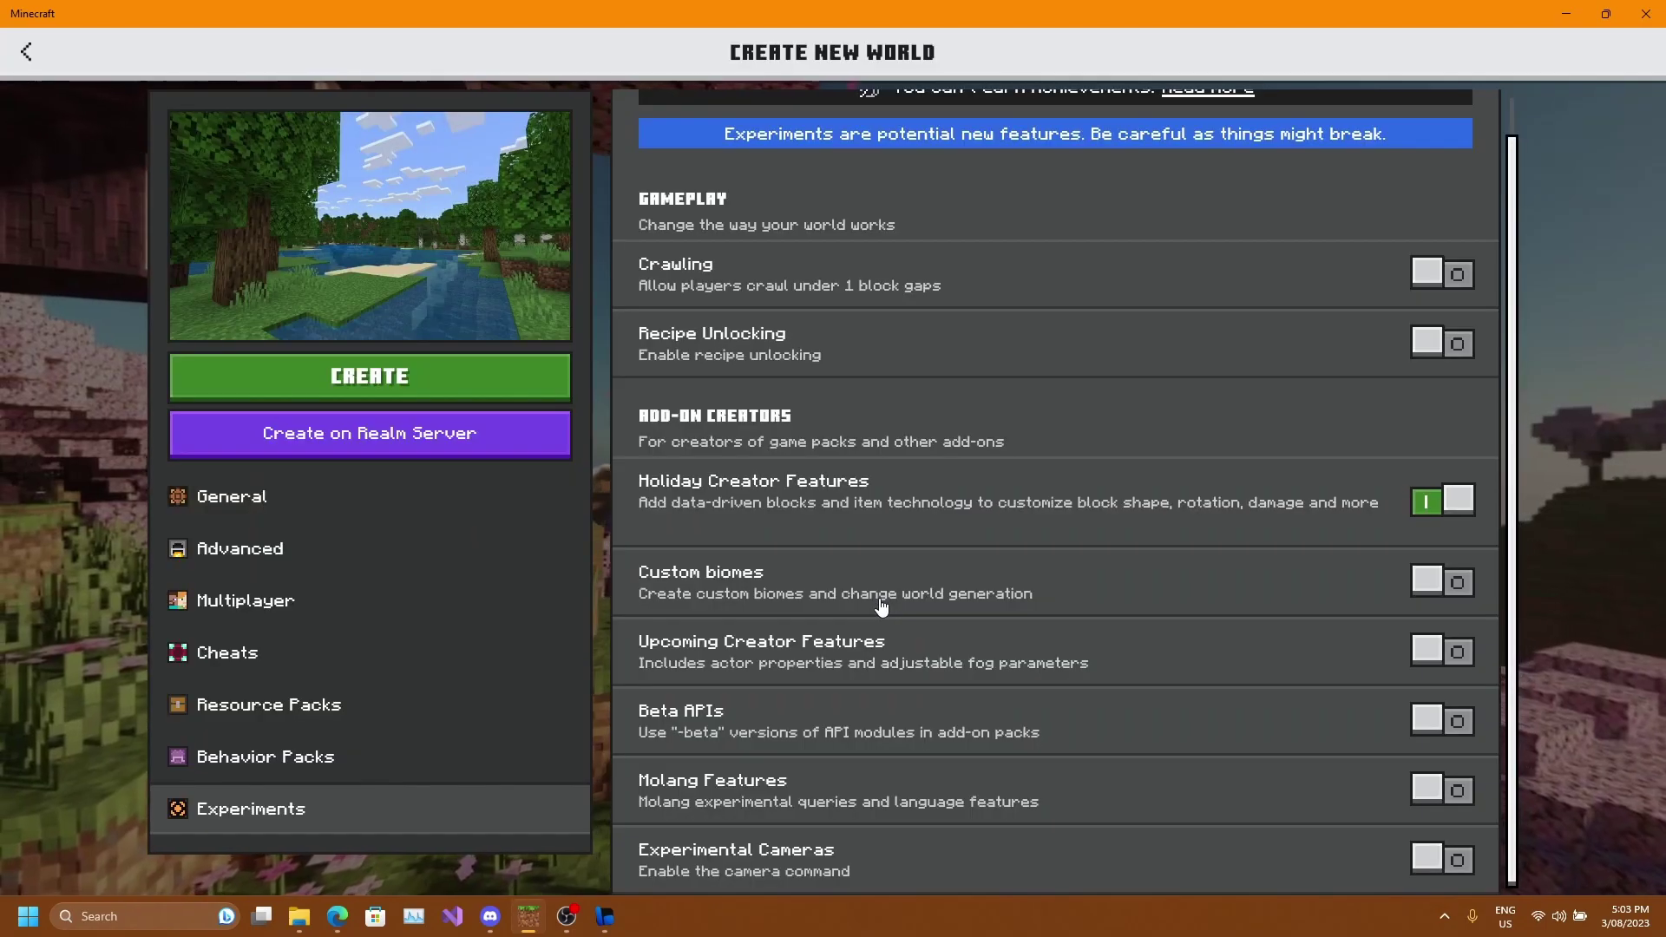
{"action": "left_click", "coordinate": [1428, 721]}
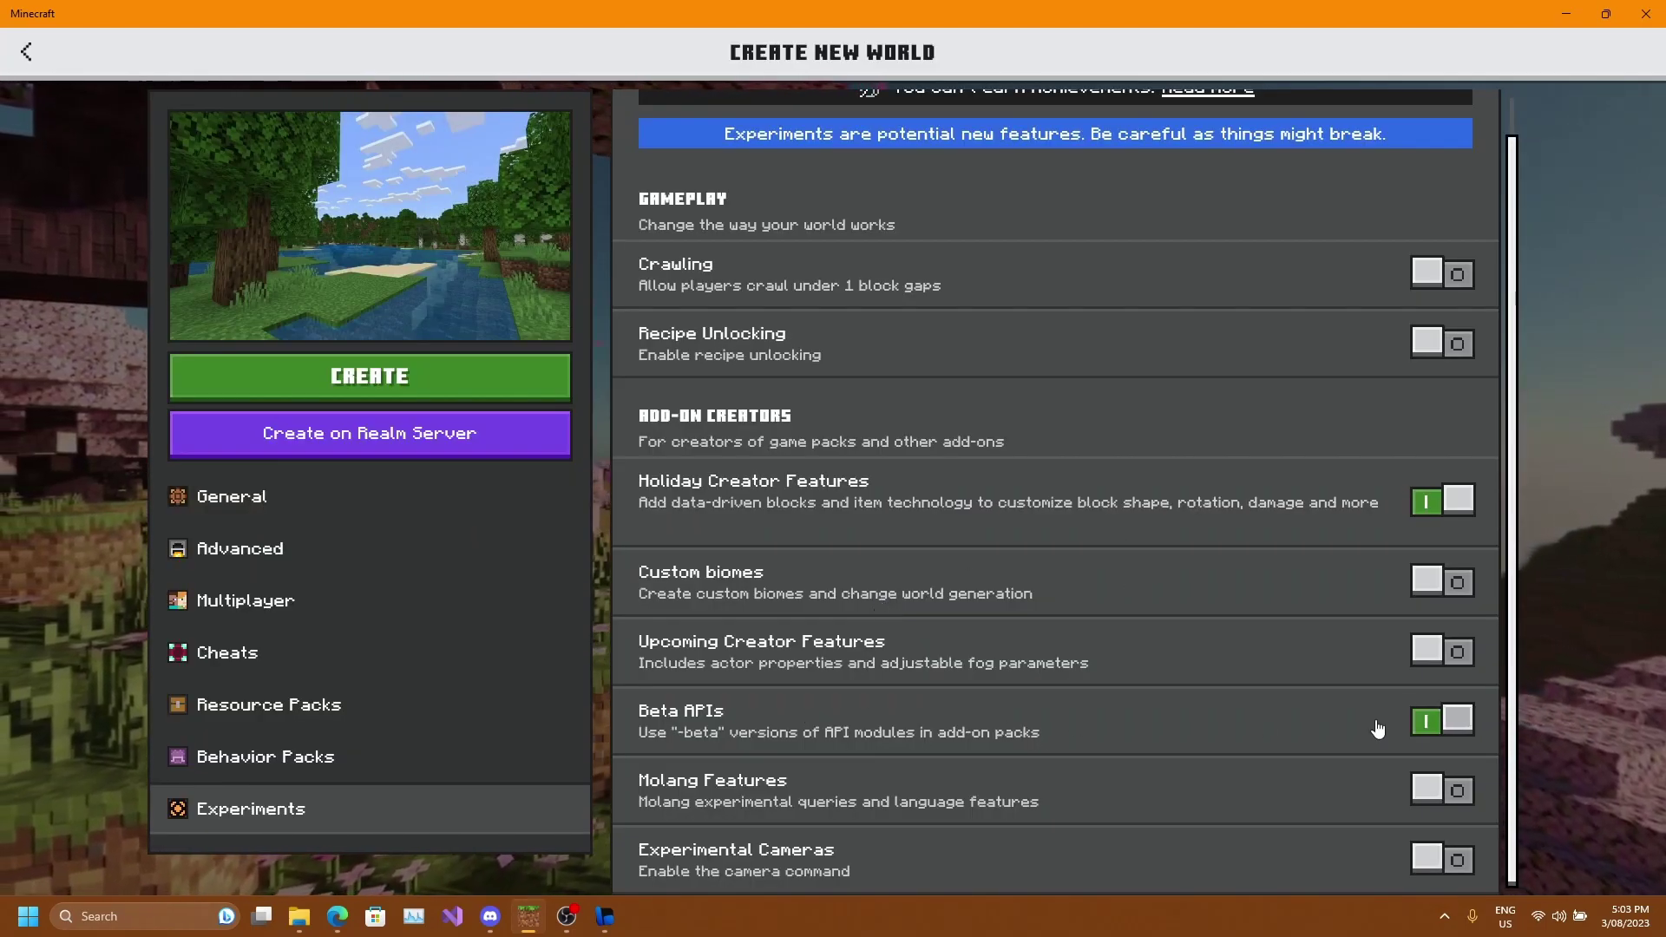
Set the game mode to Creative and make the world Flat.
{"action": "left_click", "coordinate": [304, 498]}
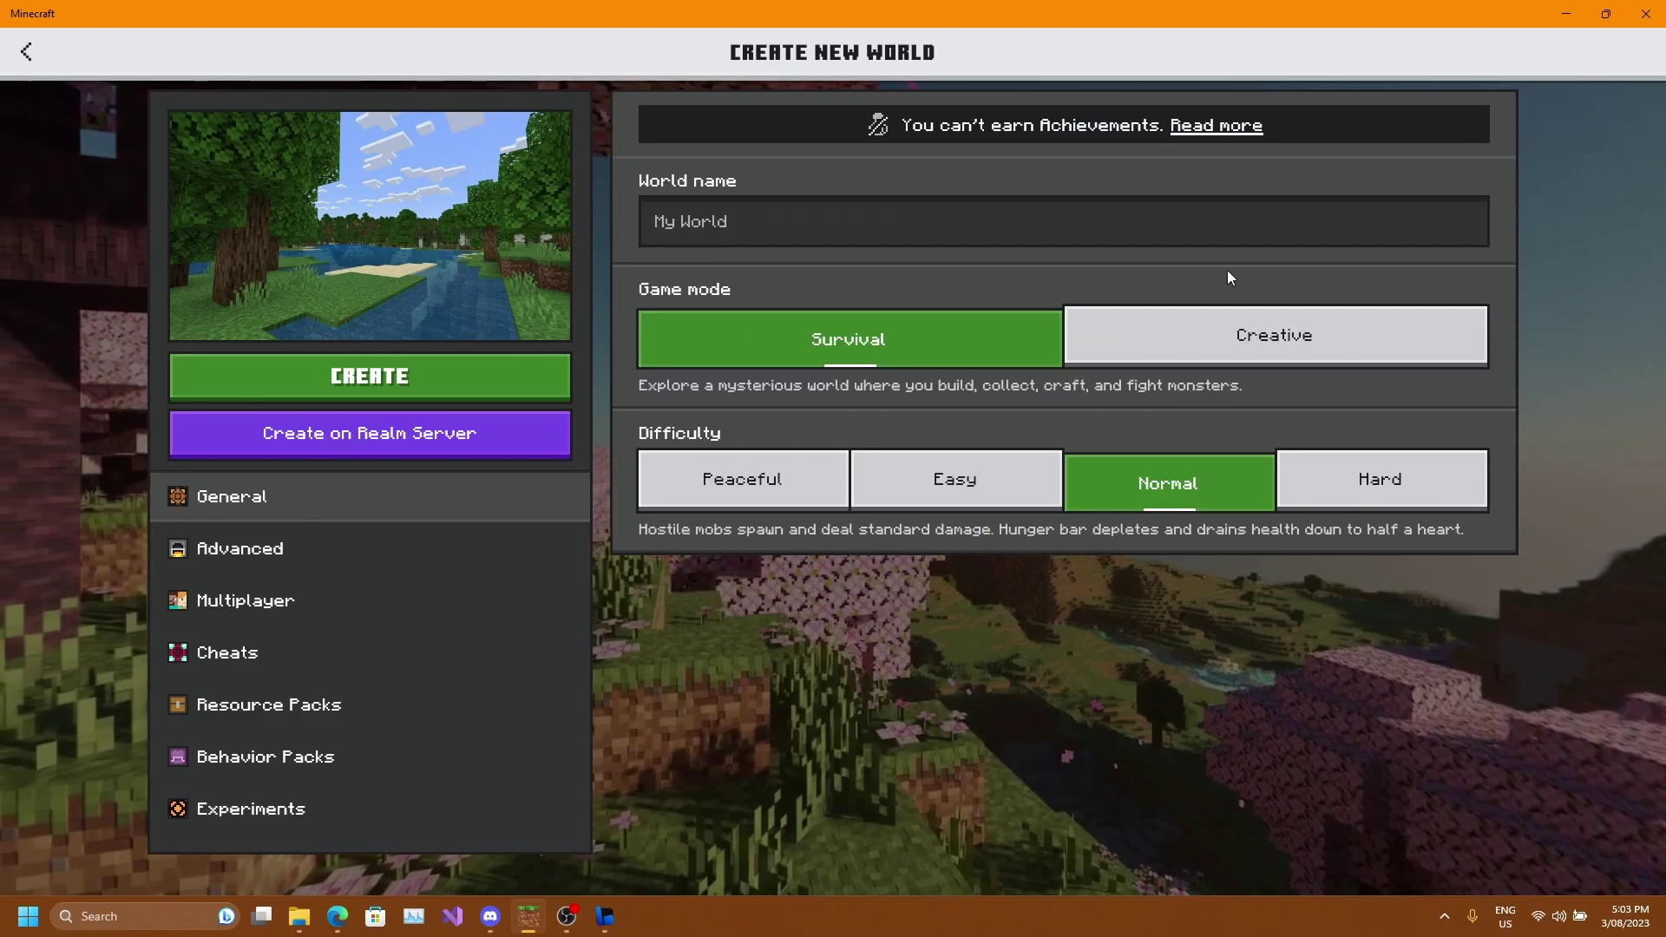
{"action": "left_click", "coordinate": [1223, 334]}
{"action": "left_click", "coordinate": [442, 543]}
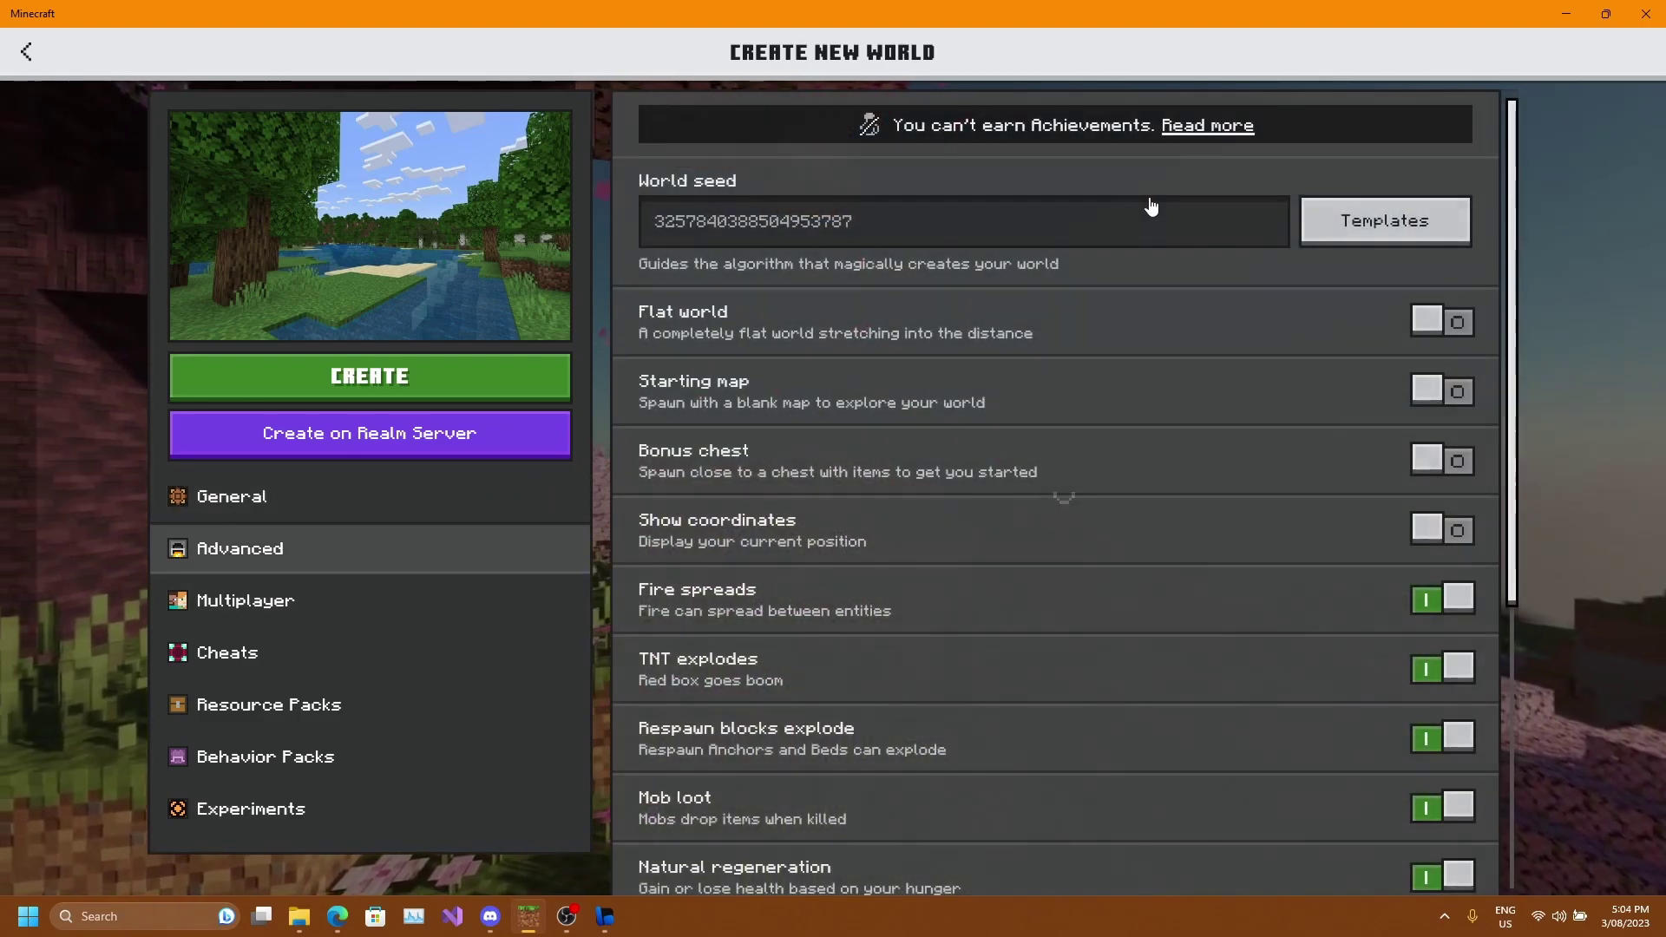
{"action": "left_click", "coordinate": [1440, 322]}
Enable cheats with always day, disable mob griefing and entity loot drops, then create the world.
{"action": "scroll", "coordinate": [1450, 425], "scroll_direction": "down", "scroll_amount": 3}
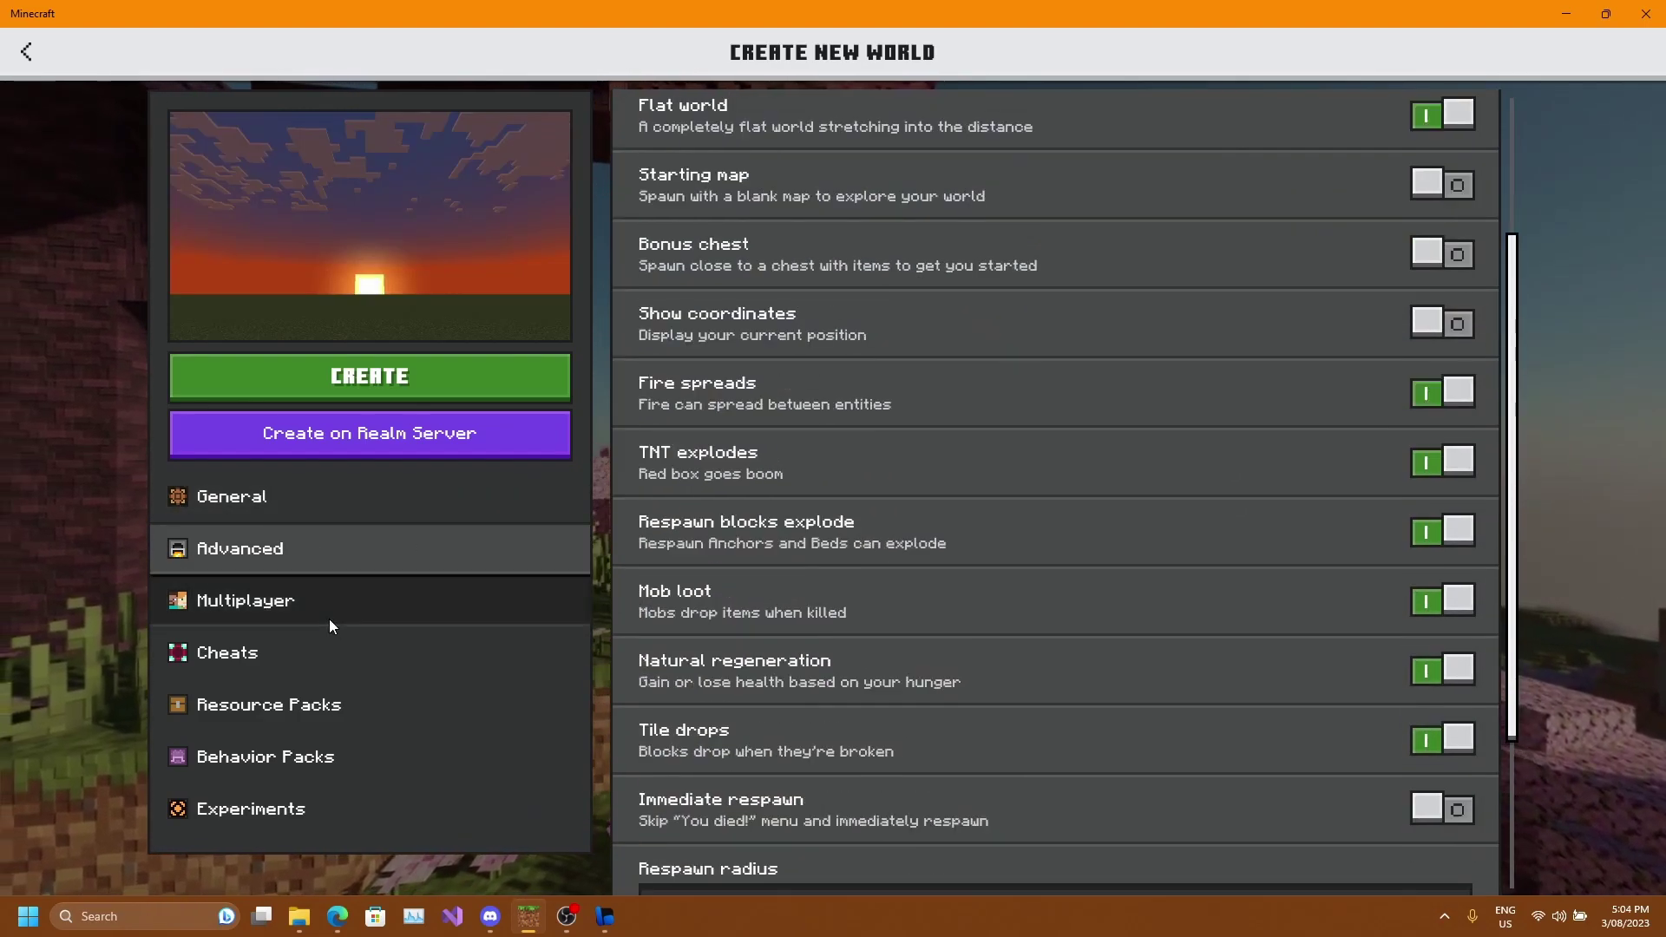
{"action": "left_click", "coordinate": [329, 607]}
{"action": "left_click", "coordinate": [451, 652]}
{"action": "left_click", "coordinate": [1459, 190]}
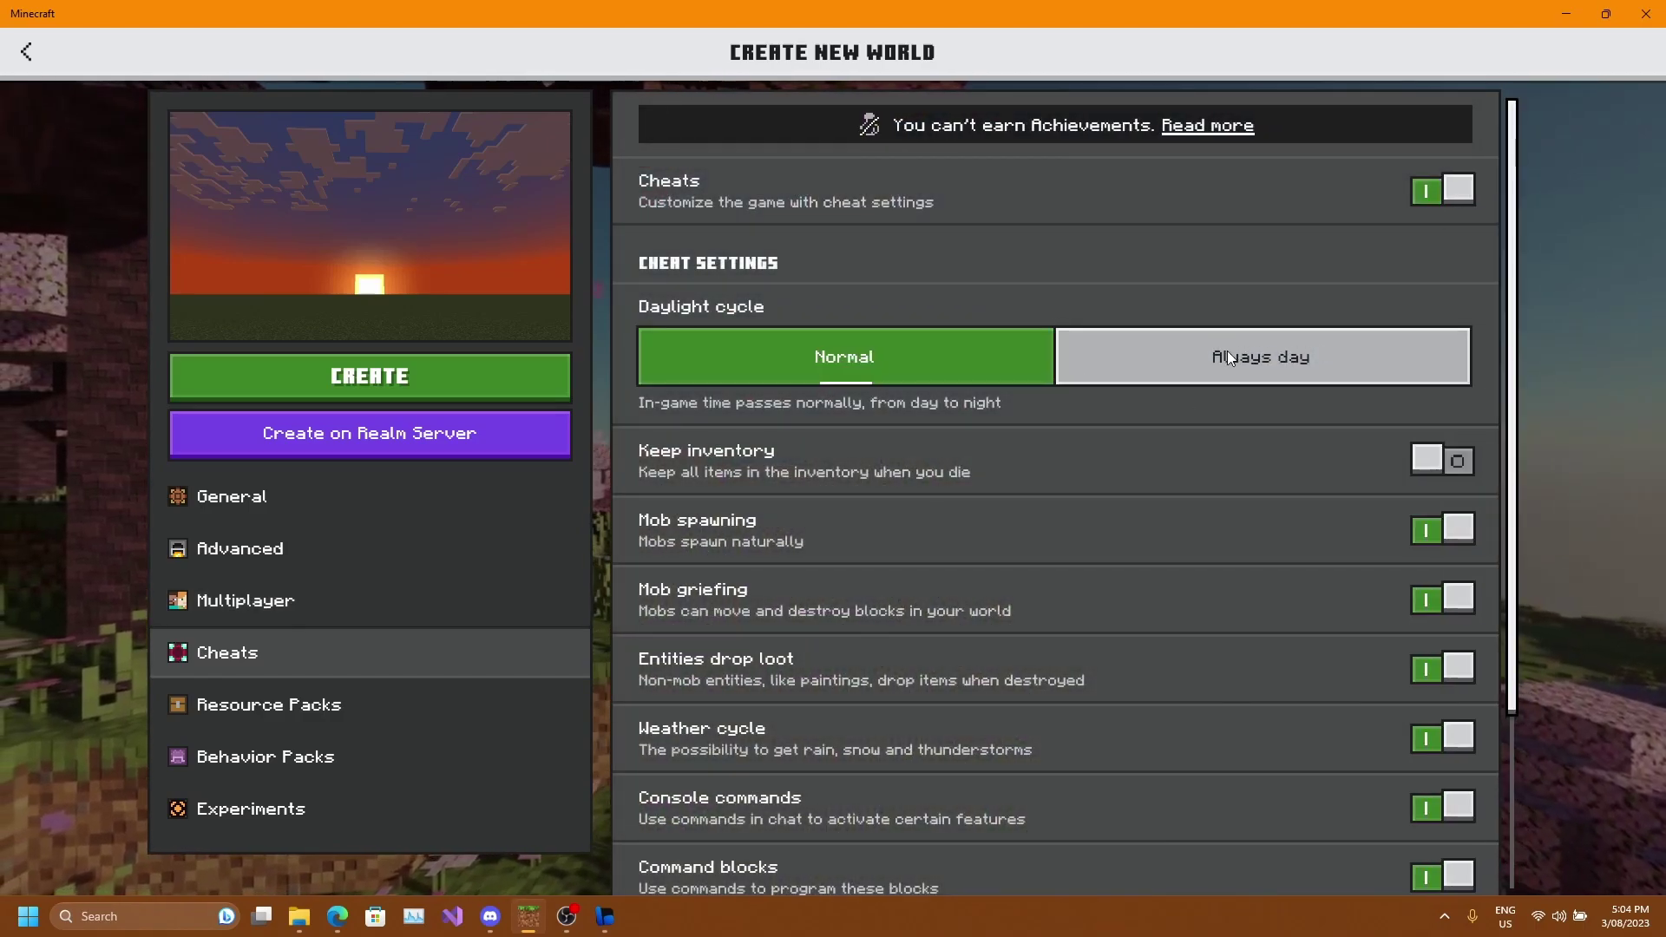
{"action": "left_click", "coordinate": [1397, 352]}
{"action": "scroll", "coordinate": [1414, 447], "scroll_direction": "down", "scroll_amount": 1}
{"action": "left_click", "coordinate": [1442, 495]}
{"action": "left_click", "coordinate": [1443, 565]}
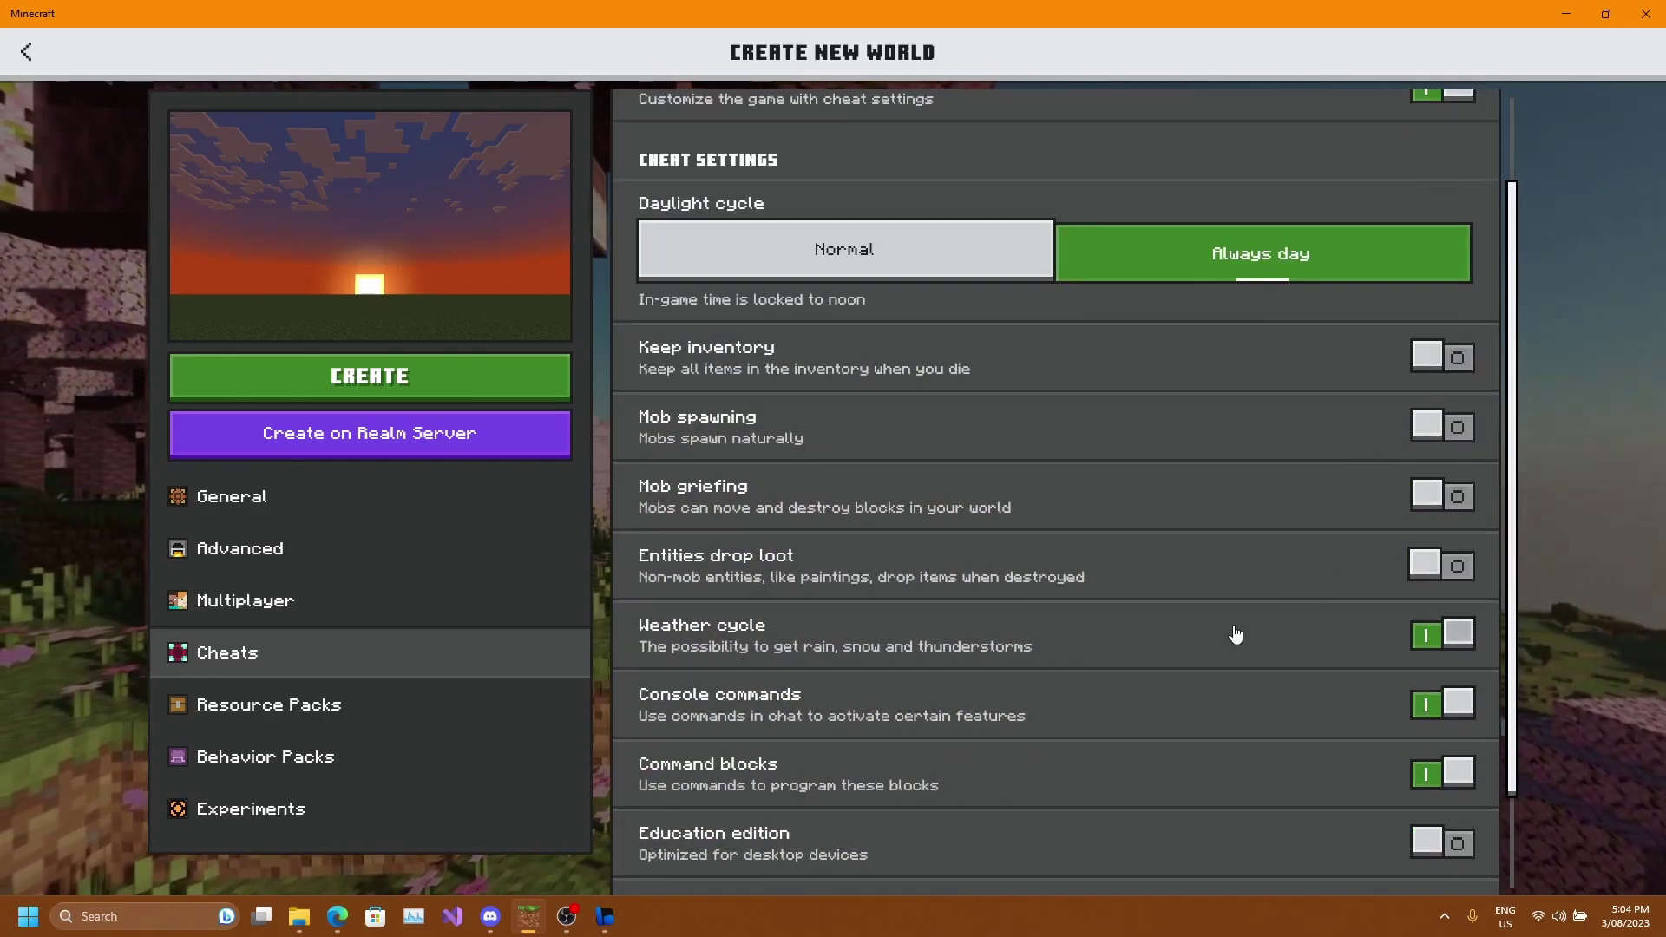
{"action": "left_click", "coordinate": [382, 360]}
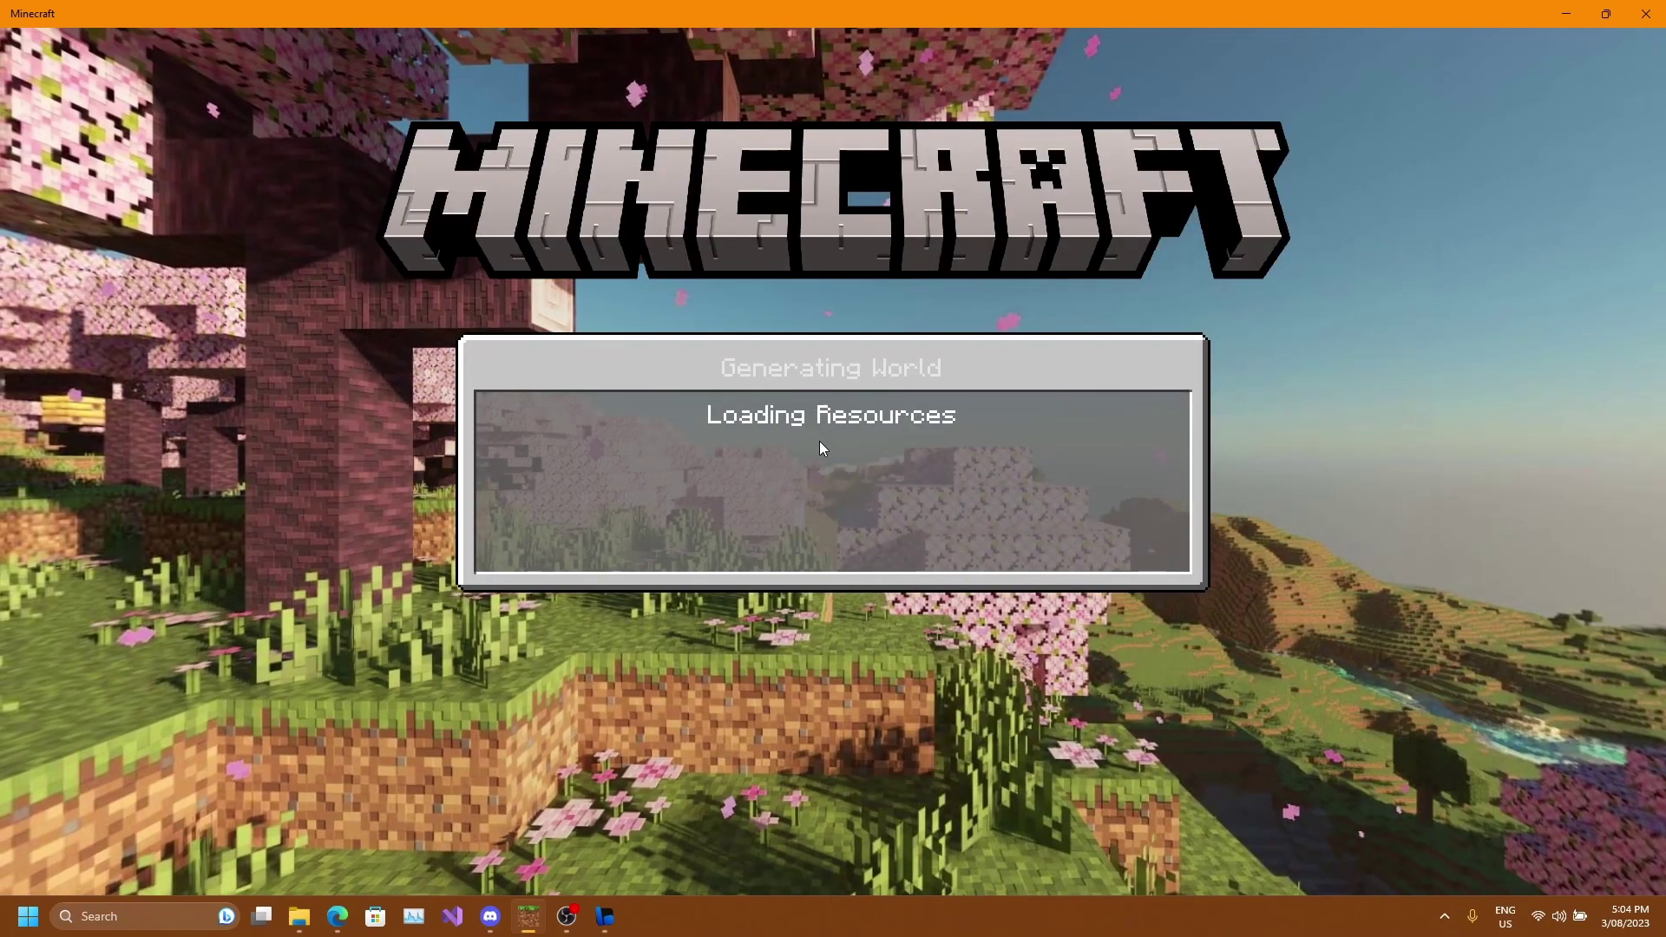
Put a stack of Tutorial Items from the creative inventory into hotbar slot 1.
{"action": "key", "text": "F5"}
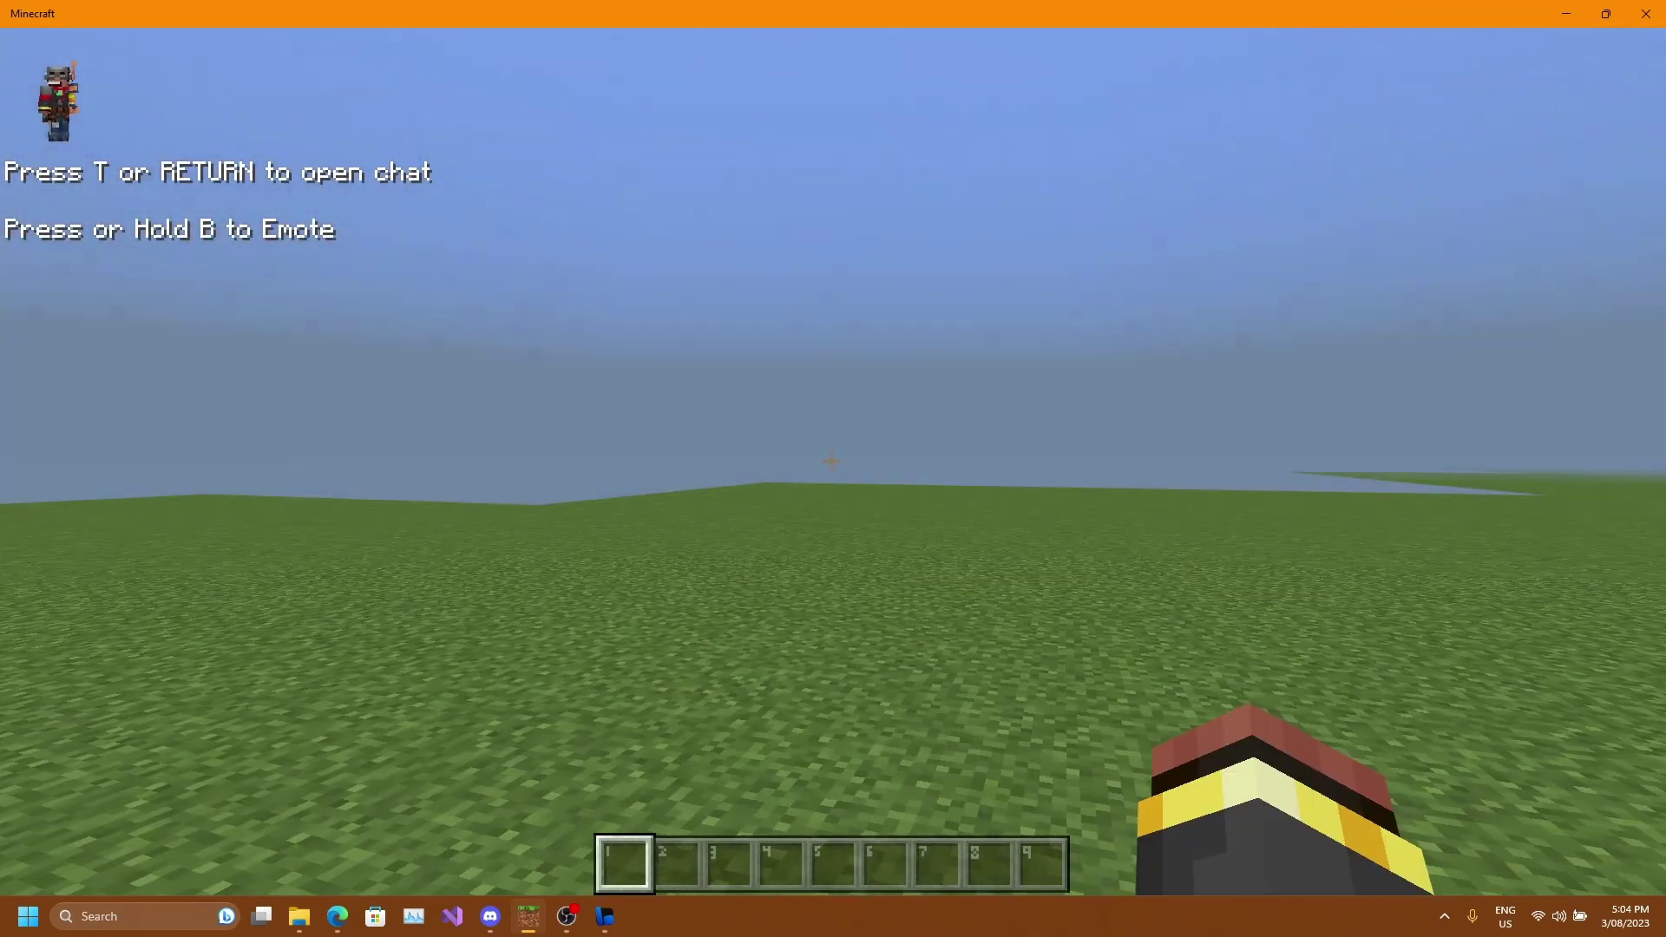
{"action": "key", "text": "e"}
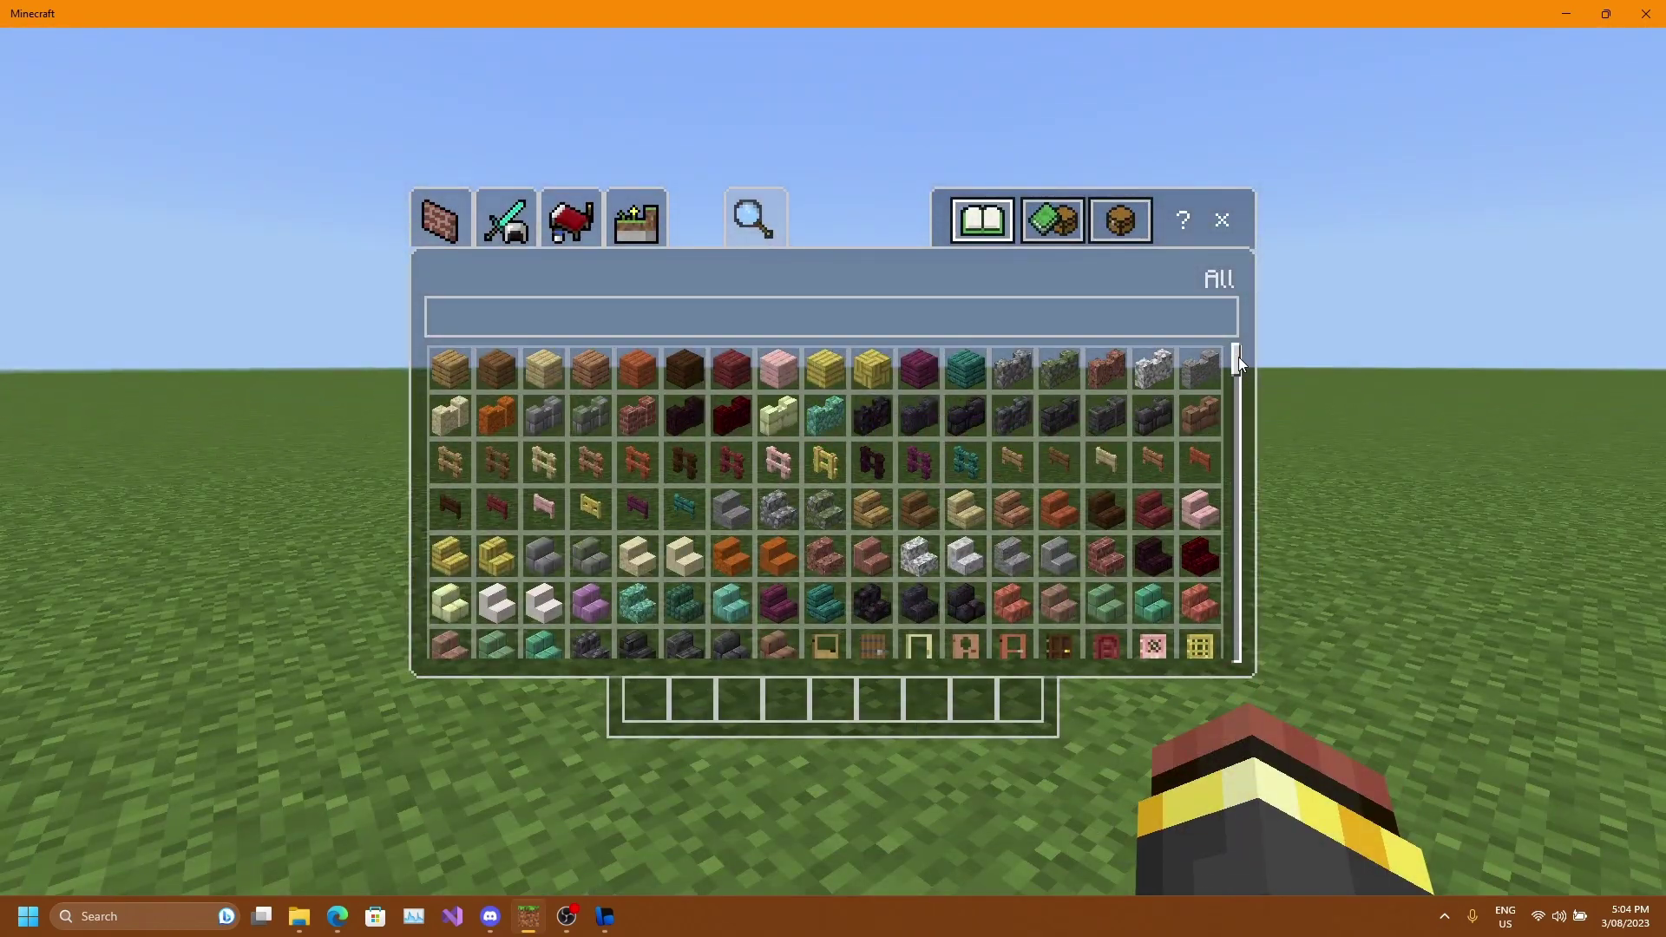
{"action": "left_click_drag", "start_coordinate": [1238, 356], "coordinate": [1238, 696]}
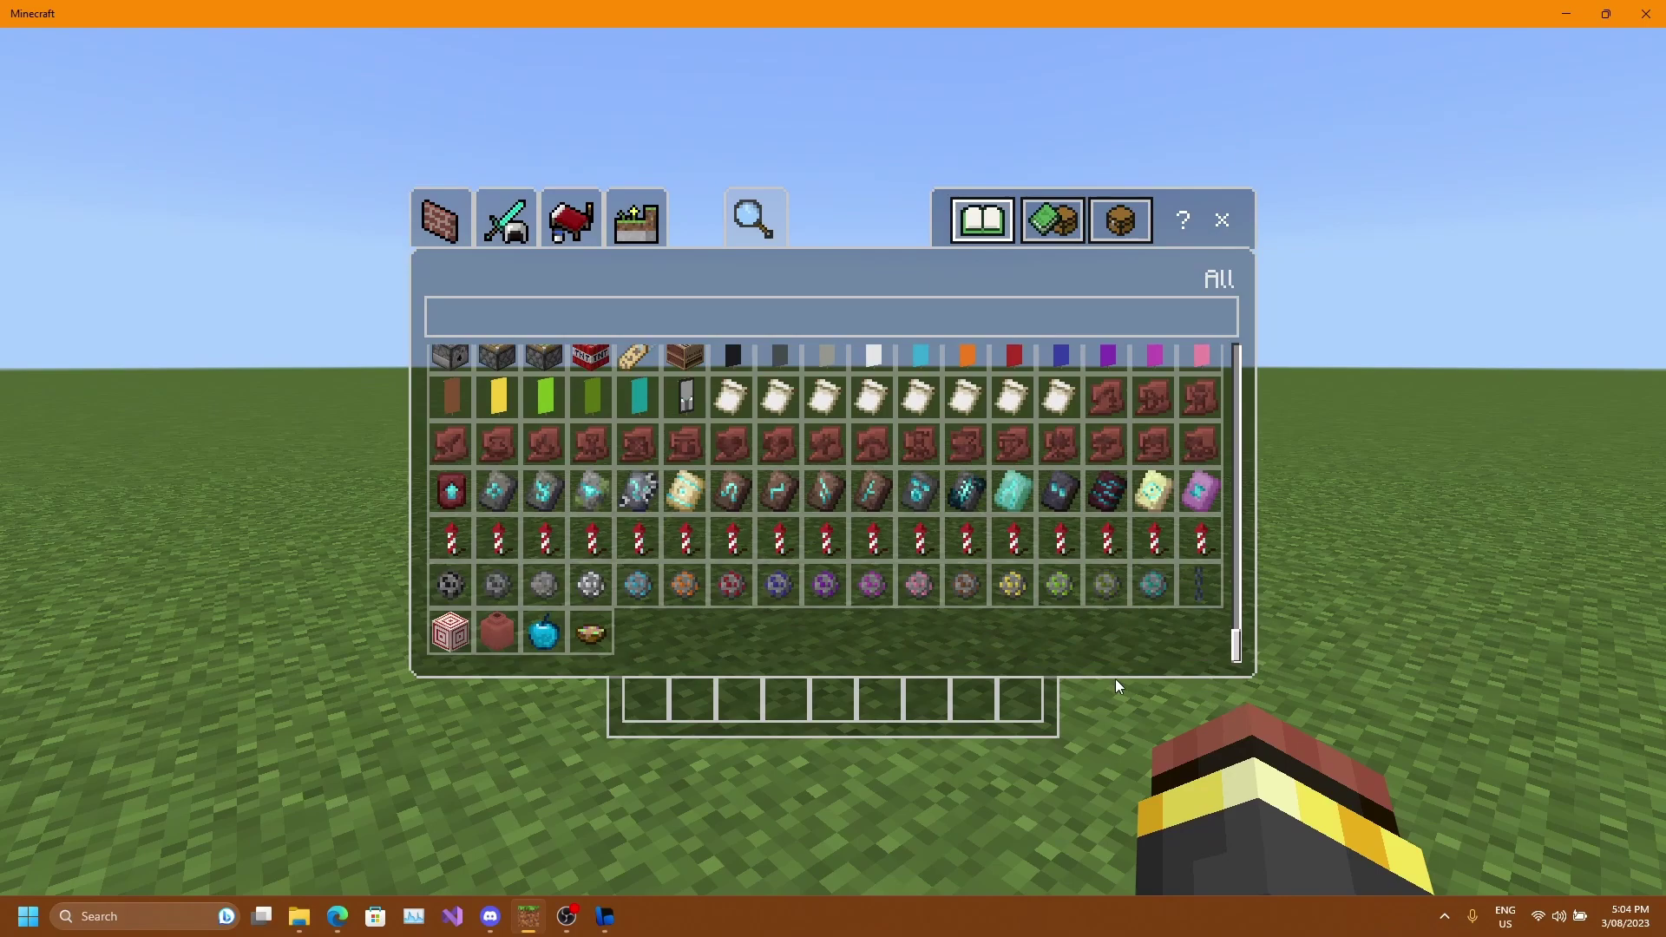
{"action": "left_click", "coordinate": [554, 638]}
{"action": "left_click", "coordinate": [661, 713]}
{"action": "key", "text": "e"}
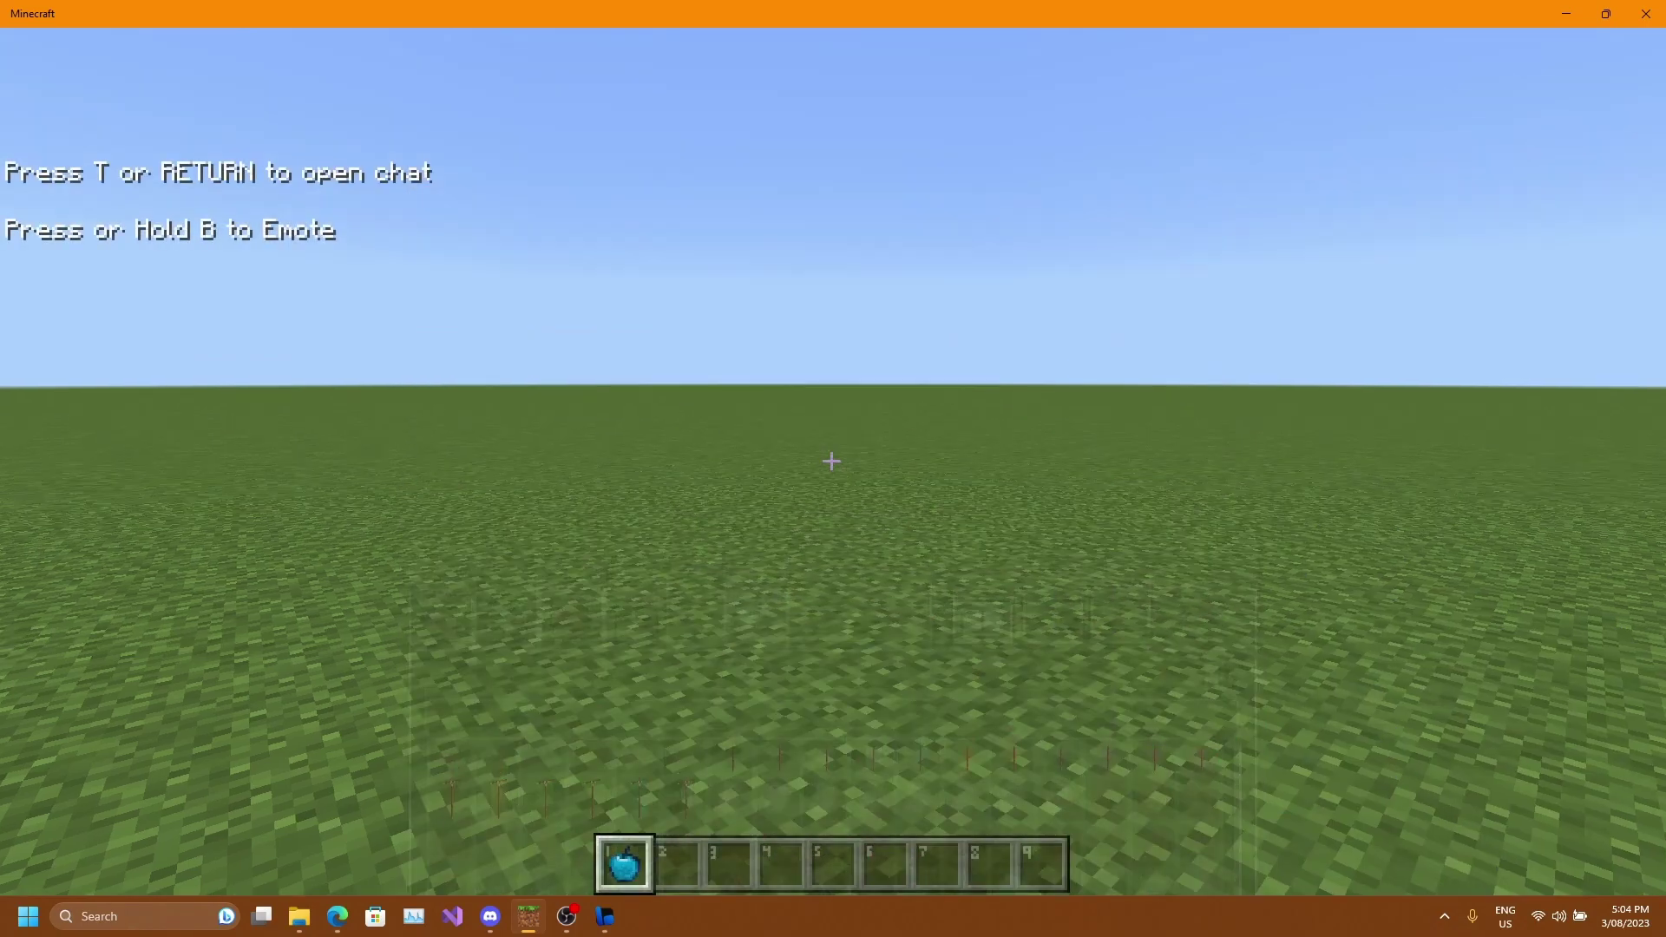
Drop one Tutorial Item on the ground and check it from third-person view.
{"action": "key", "text": "F5"}
{"action": "key", "text": "F5"}
{"action": "key", "text": "F5"}
{"action": "key", "text": "F5"}
{"action": "key", "text": "F5"}
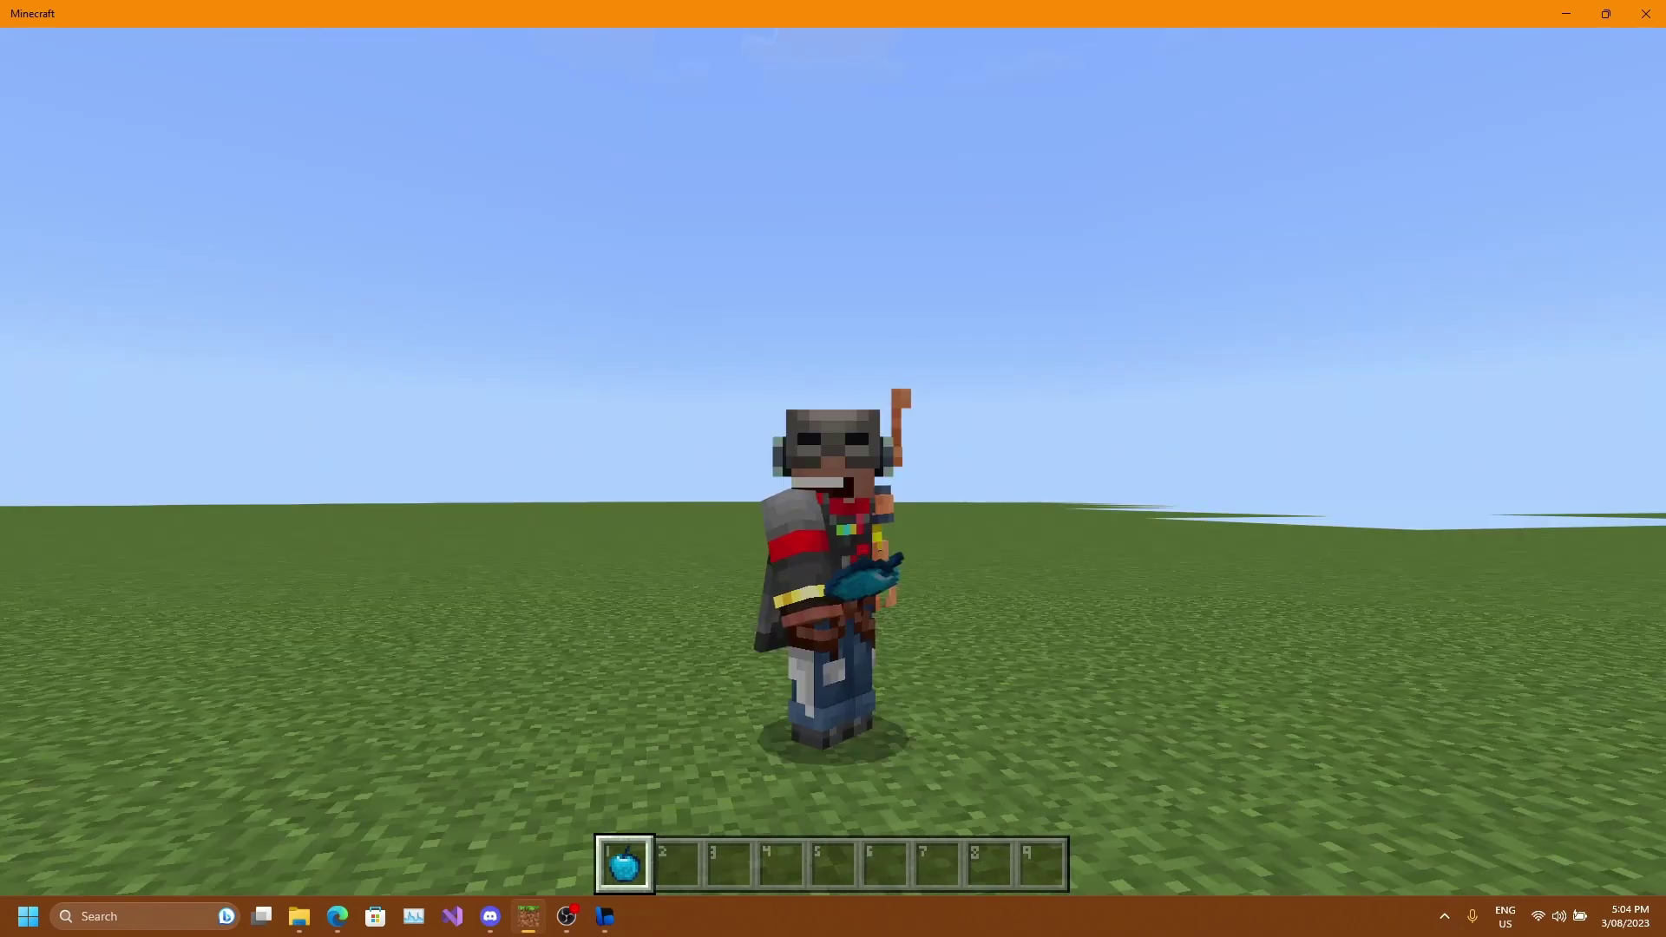
{"action": "key", "text": "F5"}
{"action": "key", "text": "F5"}
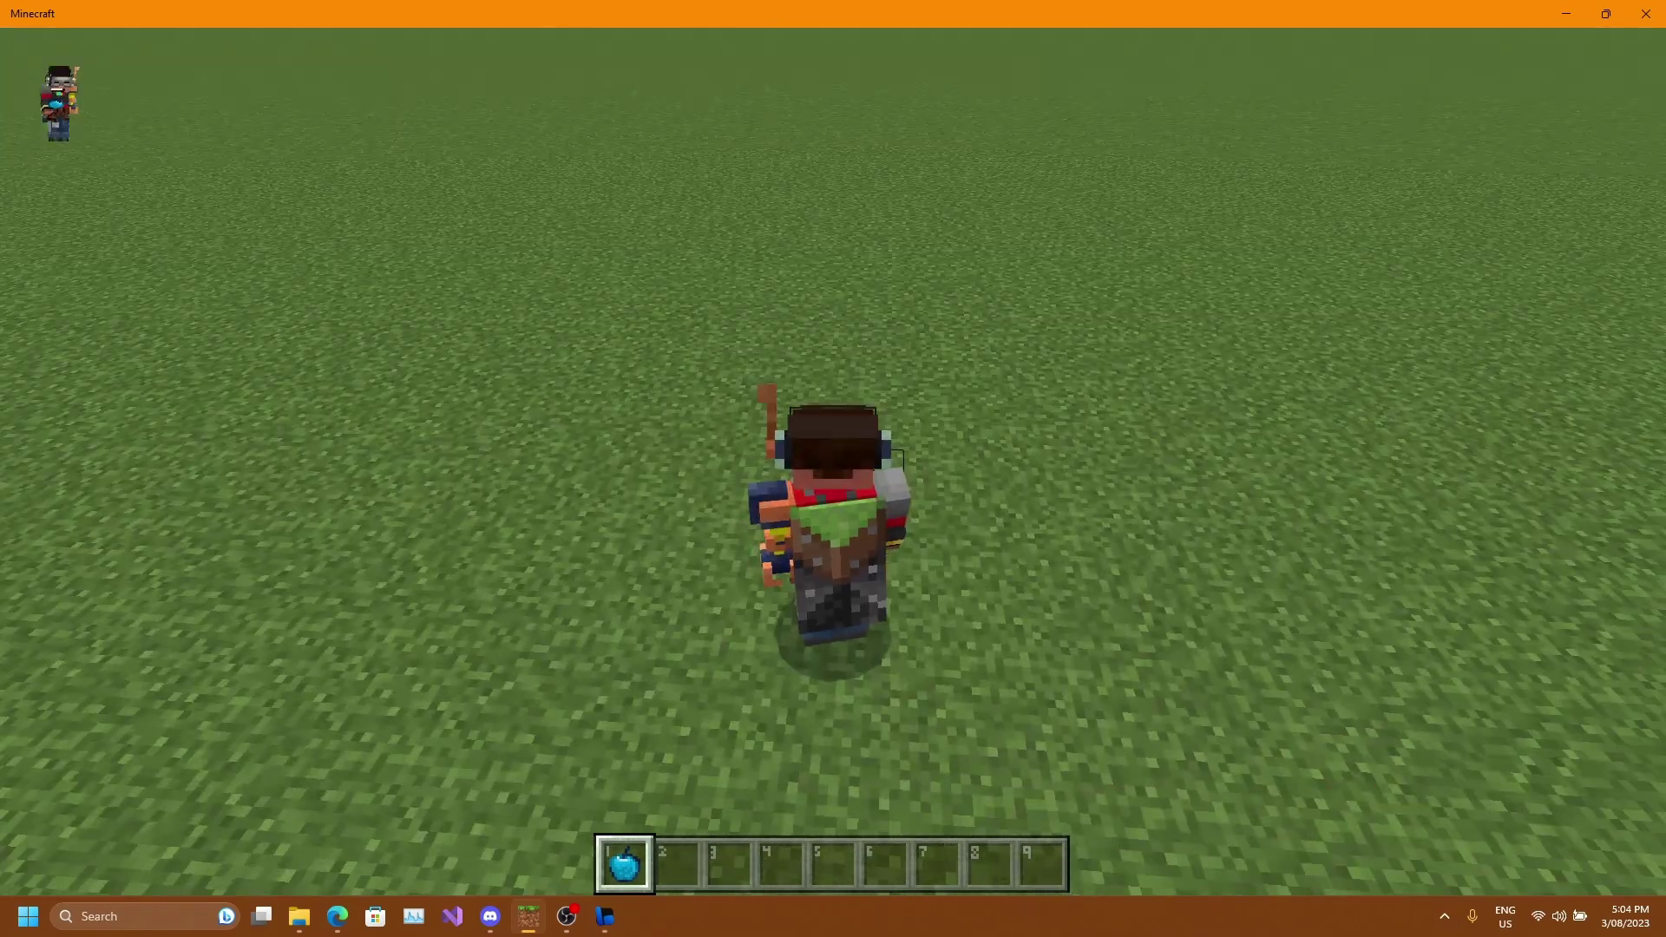
{"action": "key", "text": "F5"}
{"action": "key", "text": "F5"}
{"action": "key", "text": "q"}
{"action": "key", "text": "q"}
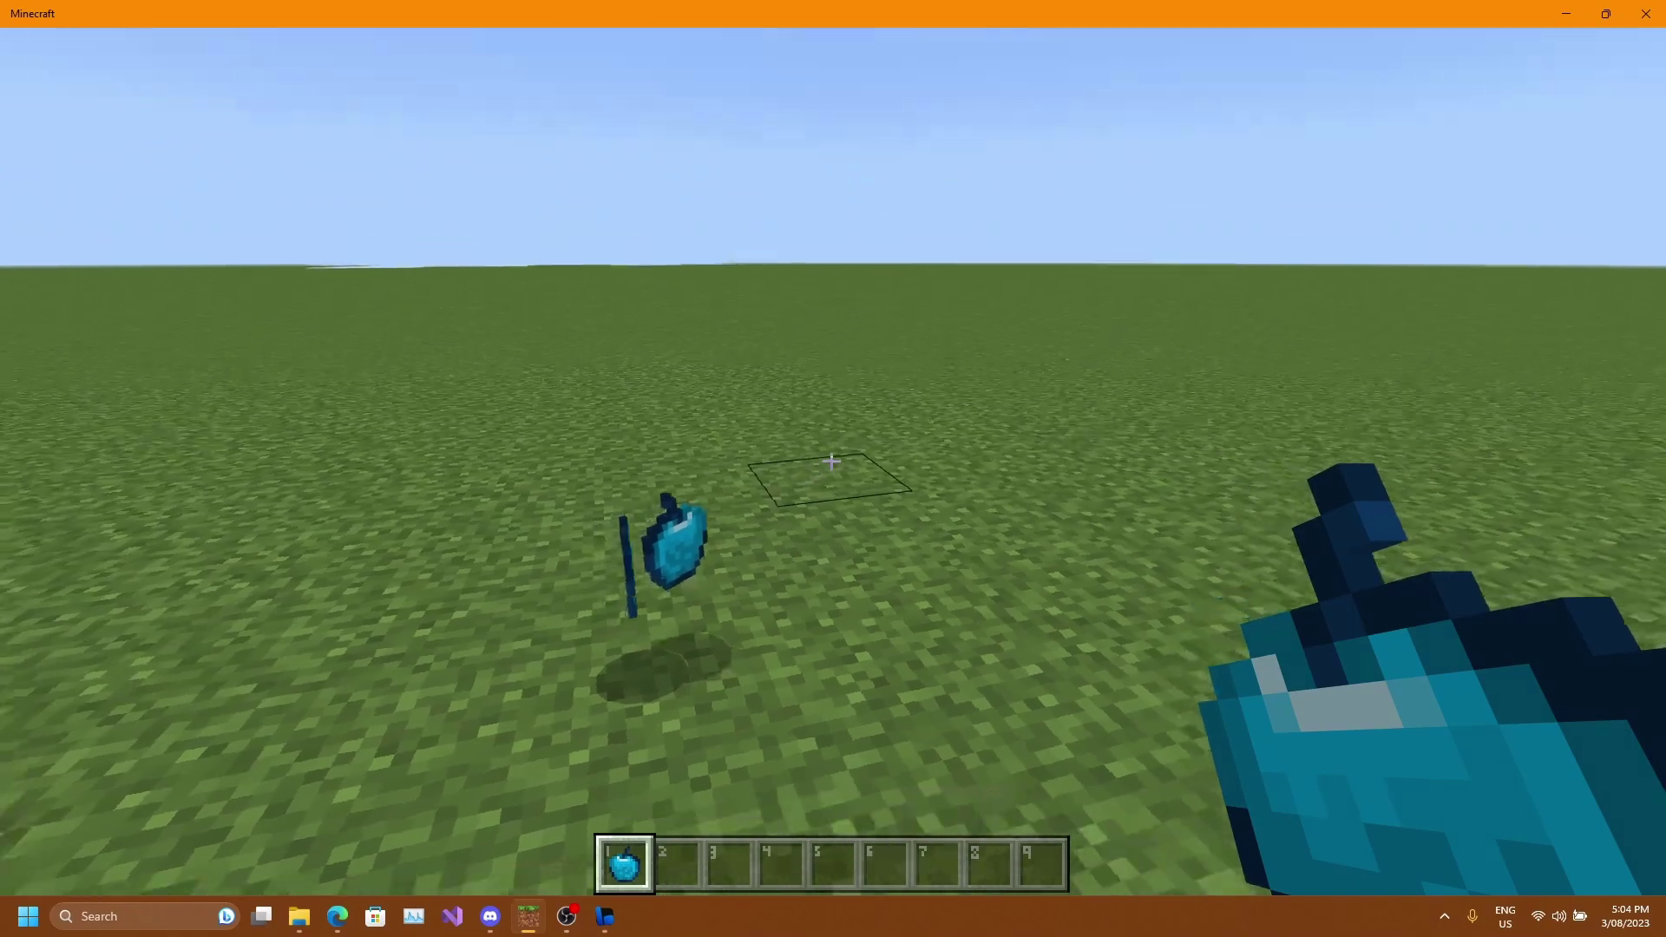
{"action": "key", "text": "F5"}
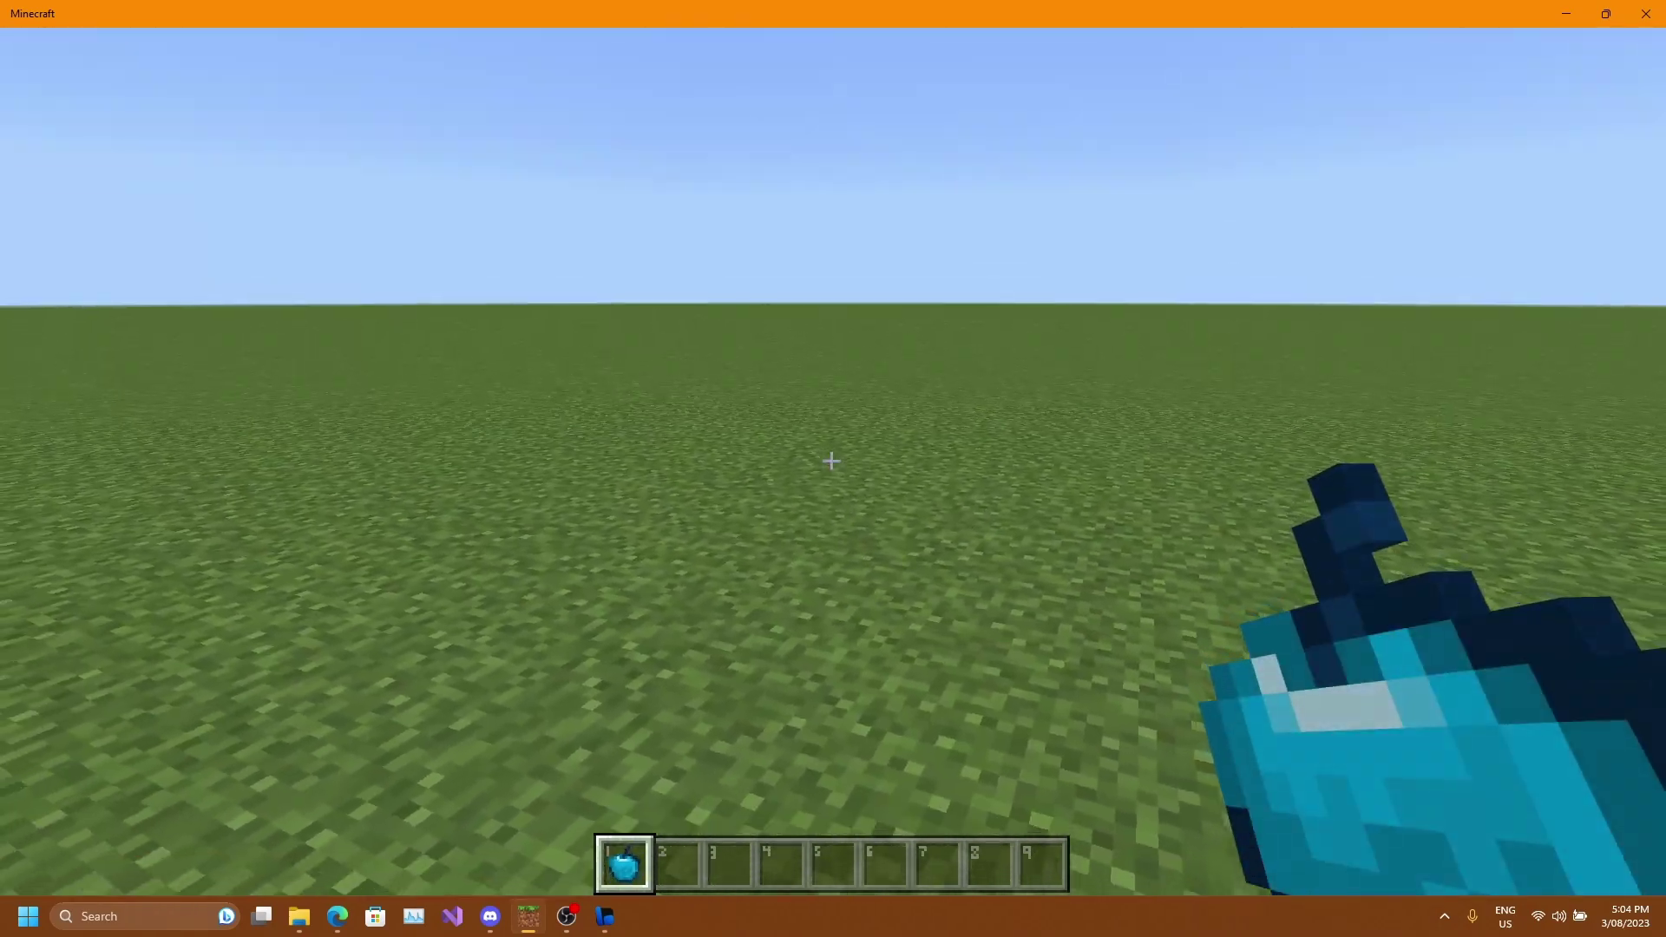
{"action": "key", "text": "F5"}
{"action": "key", "text": "F5"}
Glance at the bridge. editor, then return to Minecraft with the inventory closed.
{"action": "key", "text": "e"}
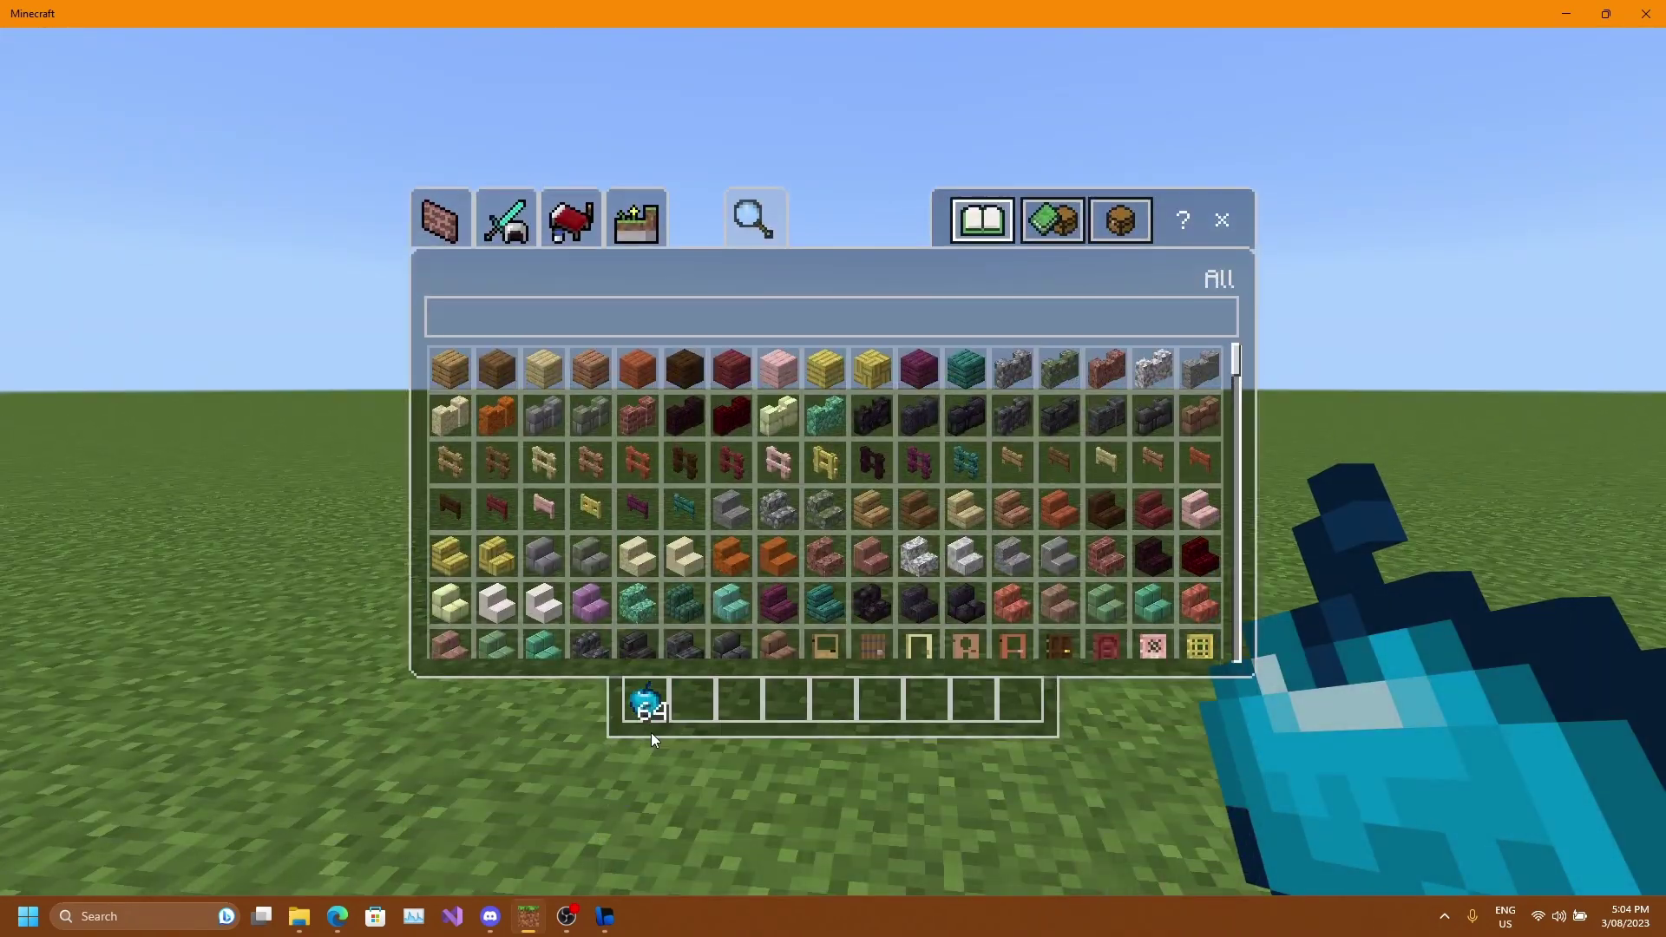
{"action": "left_click", "coordinate": [606, 917]}
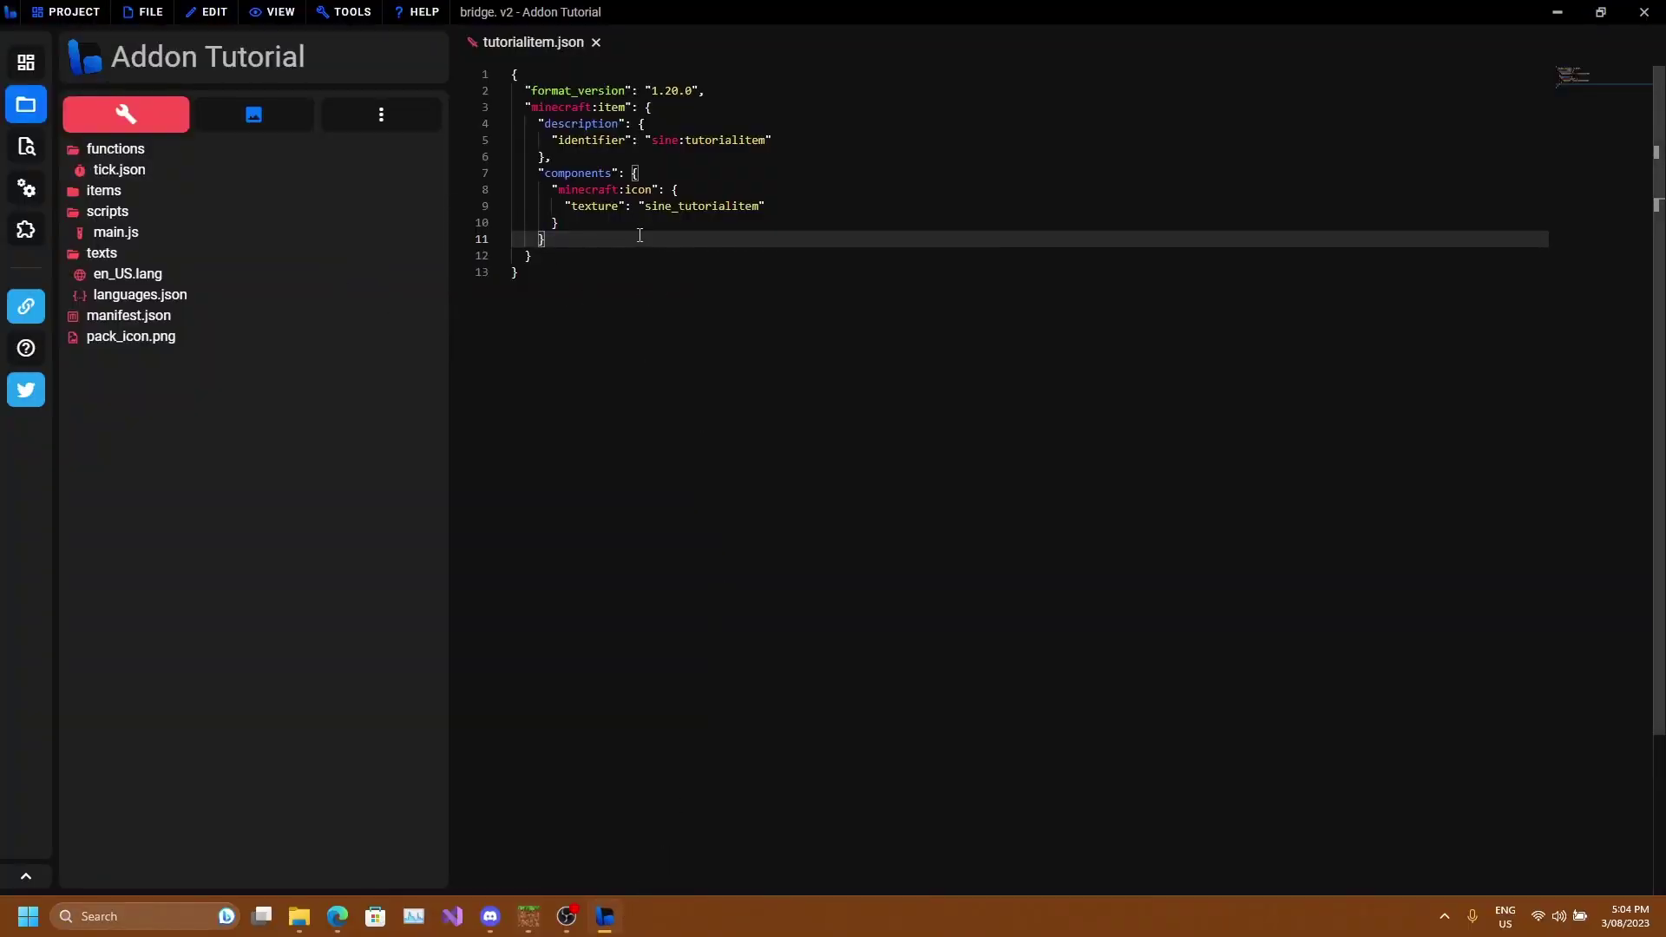
{"action": "left_click", "coordinate": [531, 917]}
{"action": "key", "text": "e"}
Eat the Tutorial Item in front third-person view while walking forward.
{"action": "key", "text": "F5"}
{"action": "key", "text": "F5"}
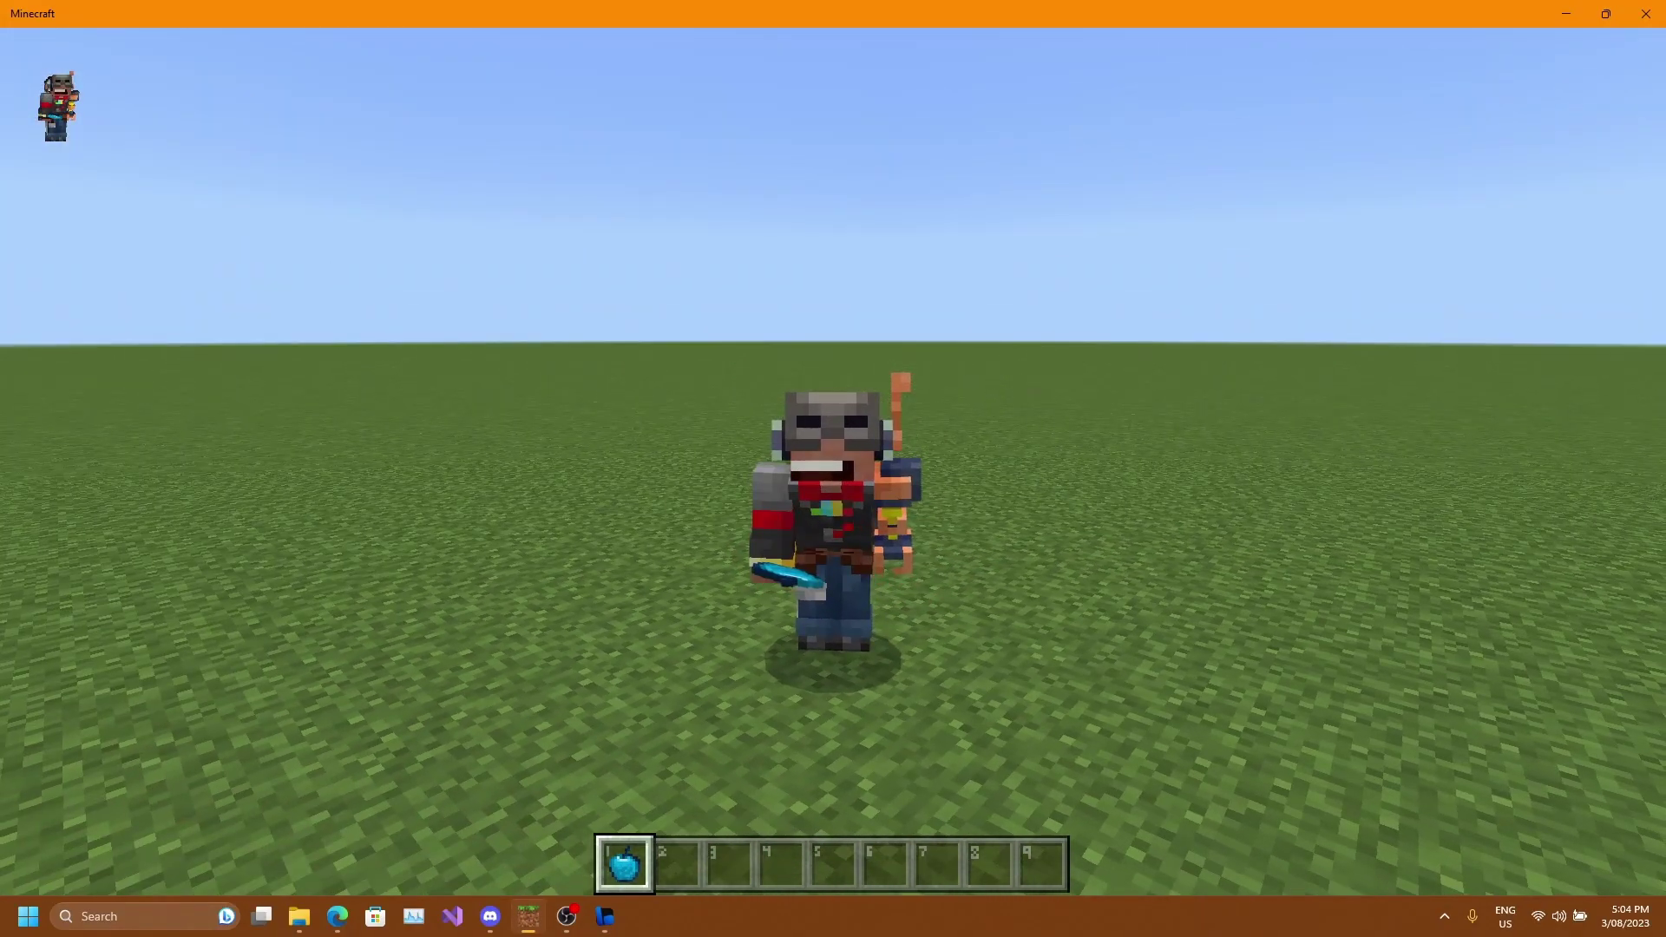
{"action": "right_click", "coordinate": [833, 469]}
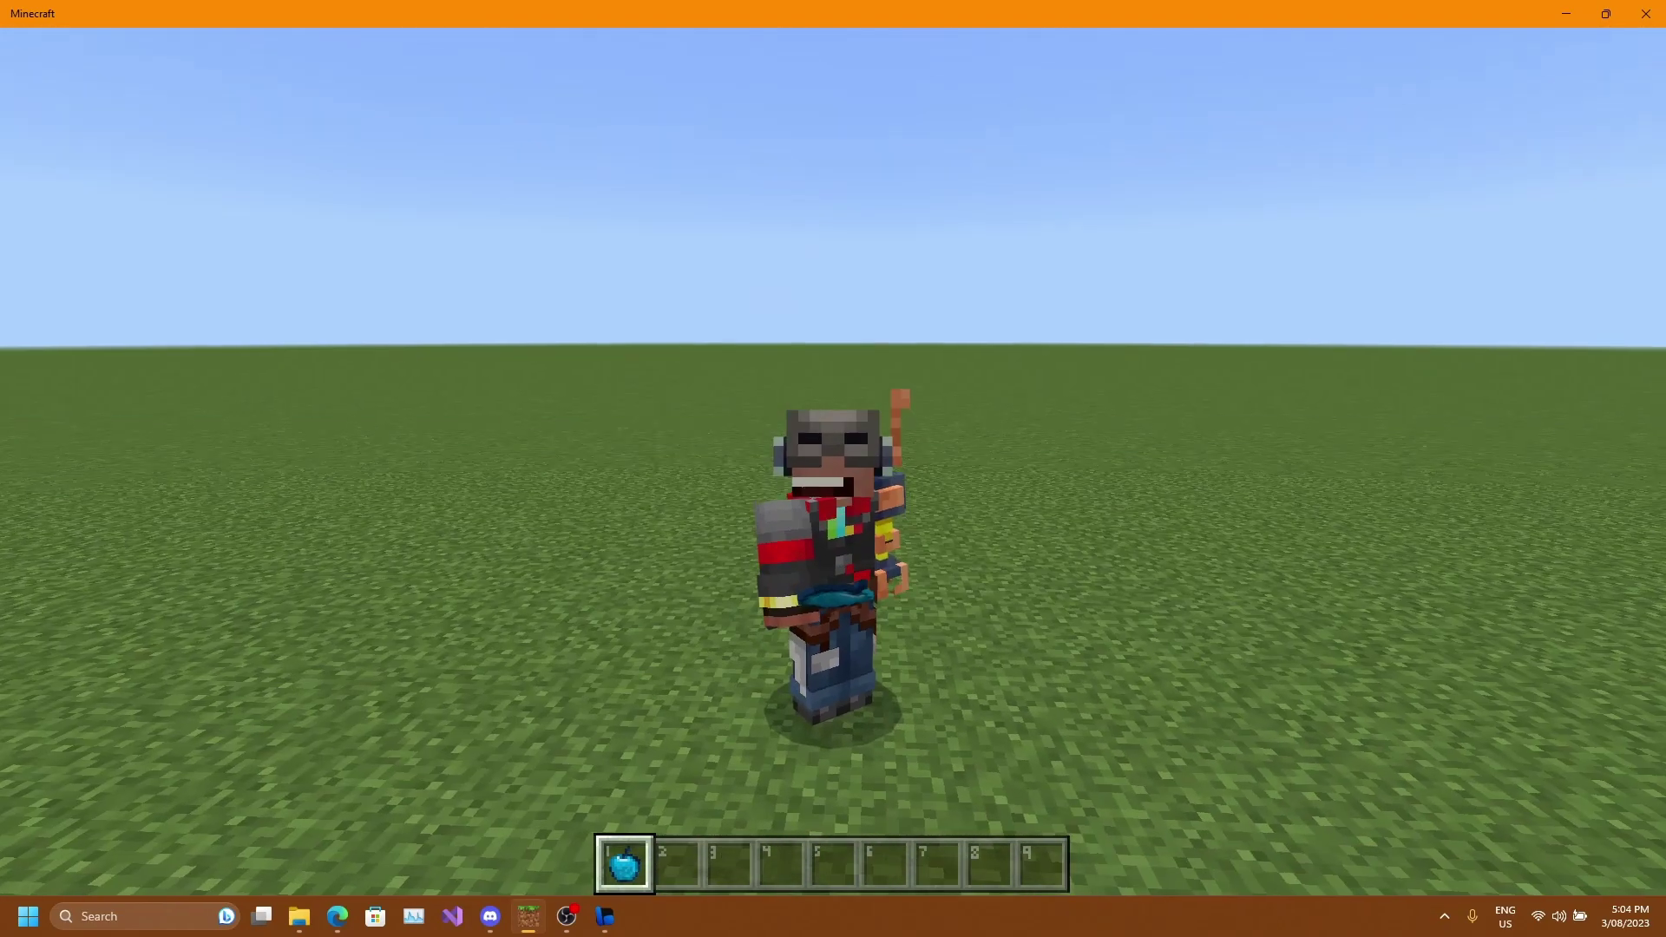
{"action": "key", "text": "w"}
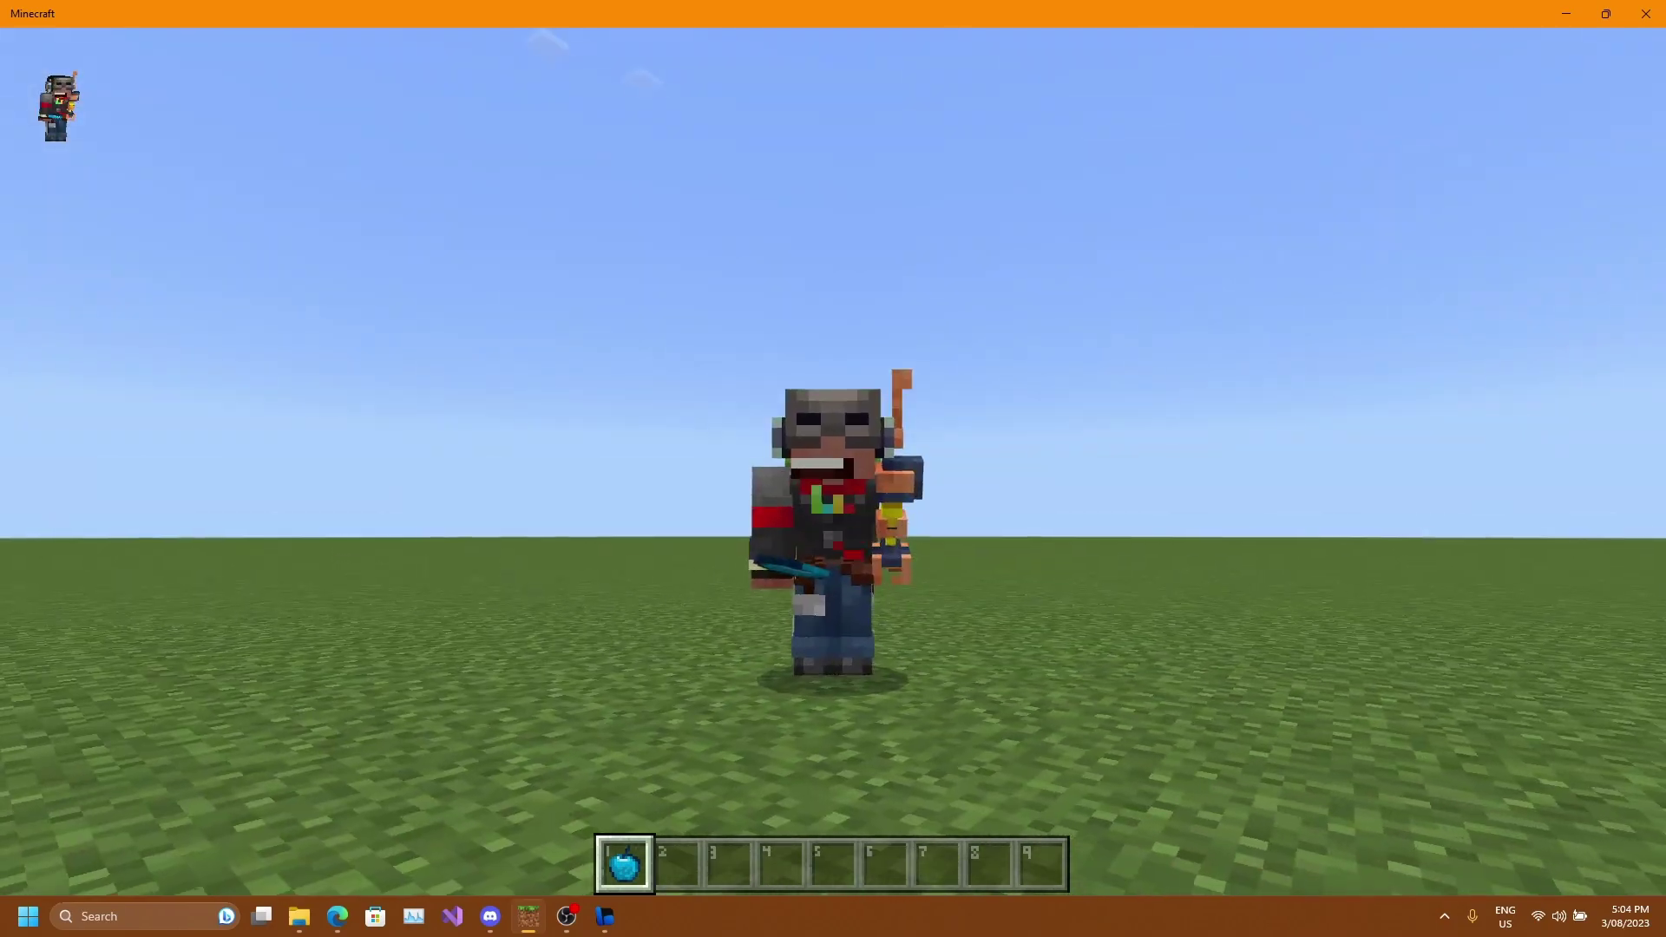